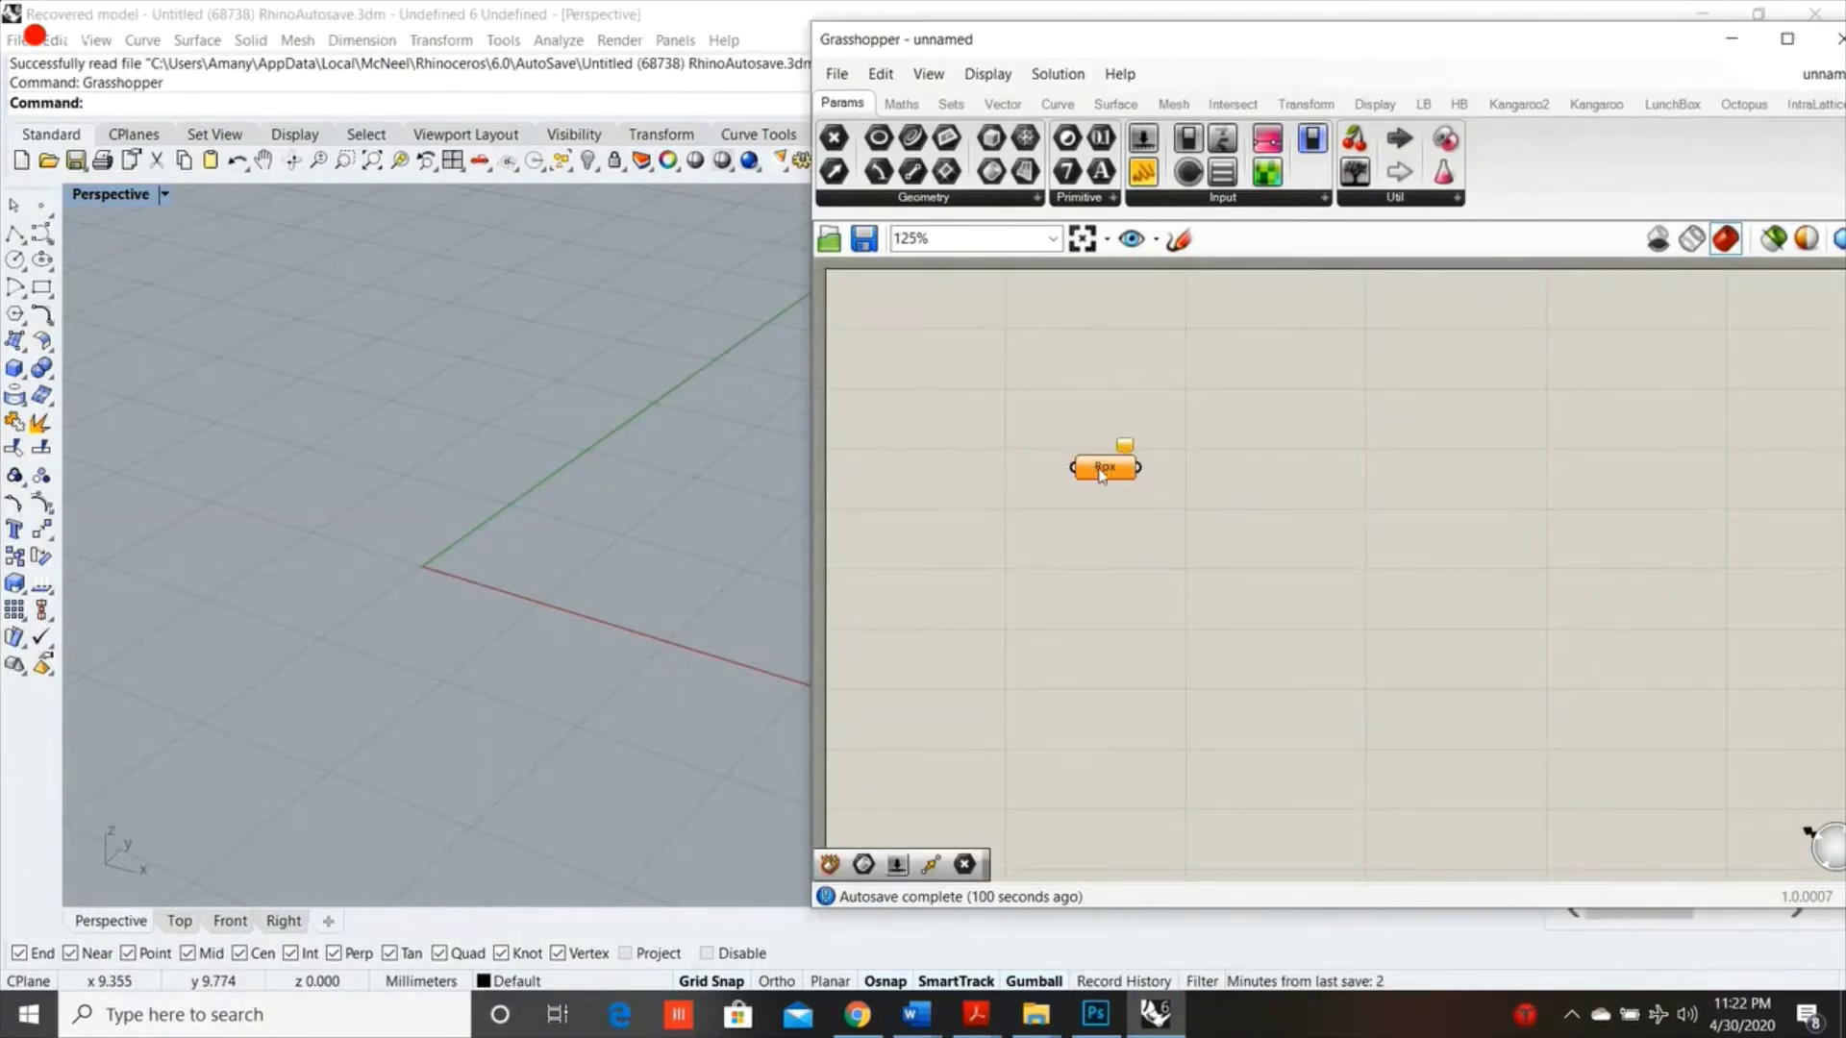
Duplicate the Box parameter with Ctrl+C/Ctrl+V and stack four copies top to bottom
left_click_drag(1103, 467, 1043, 464)
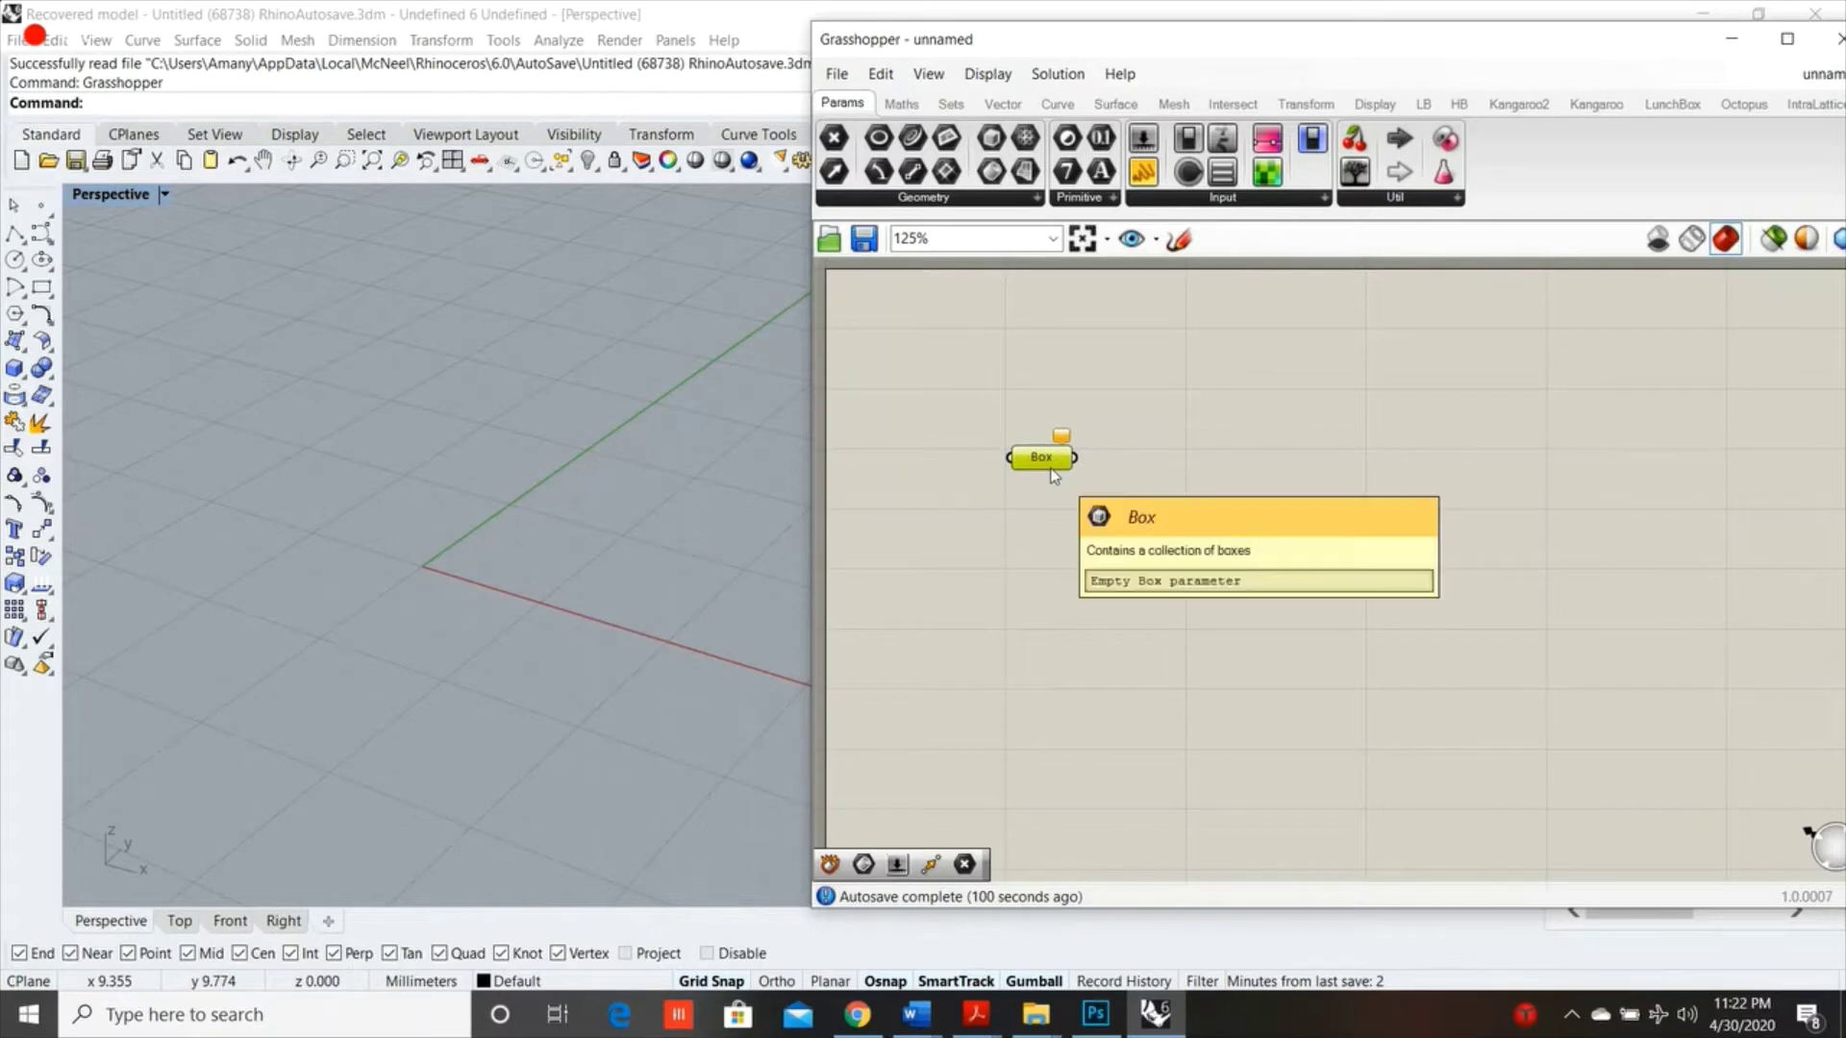
key("ctrl+c")
key("ctrl+v")
key("ctrl+v")
key("ctrl+v")
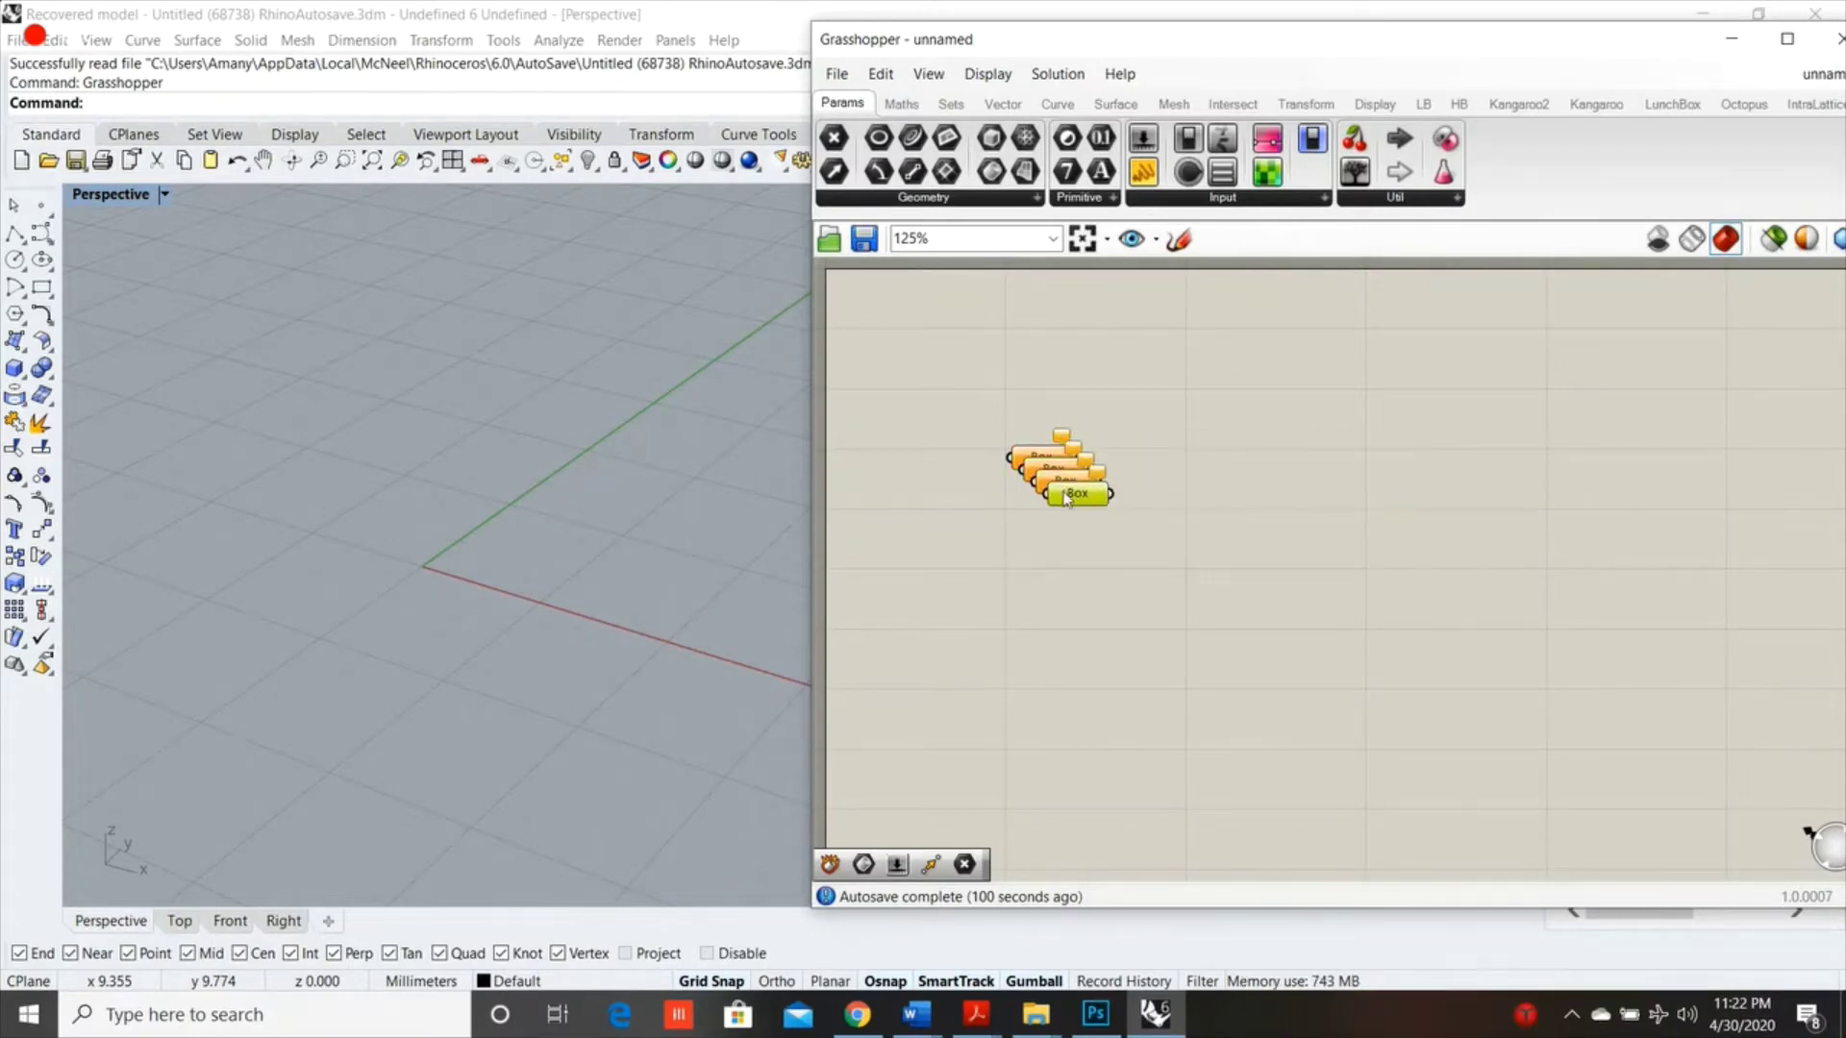
left_click_drag(1065, 509, 1032, 782)
left_click_drag(1061, 485, 1029, 640)
left_click_drag(1044, 480, 1029, 527)
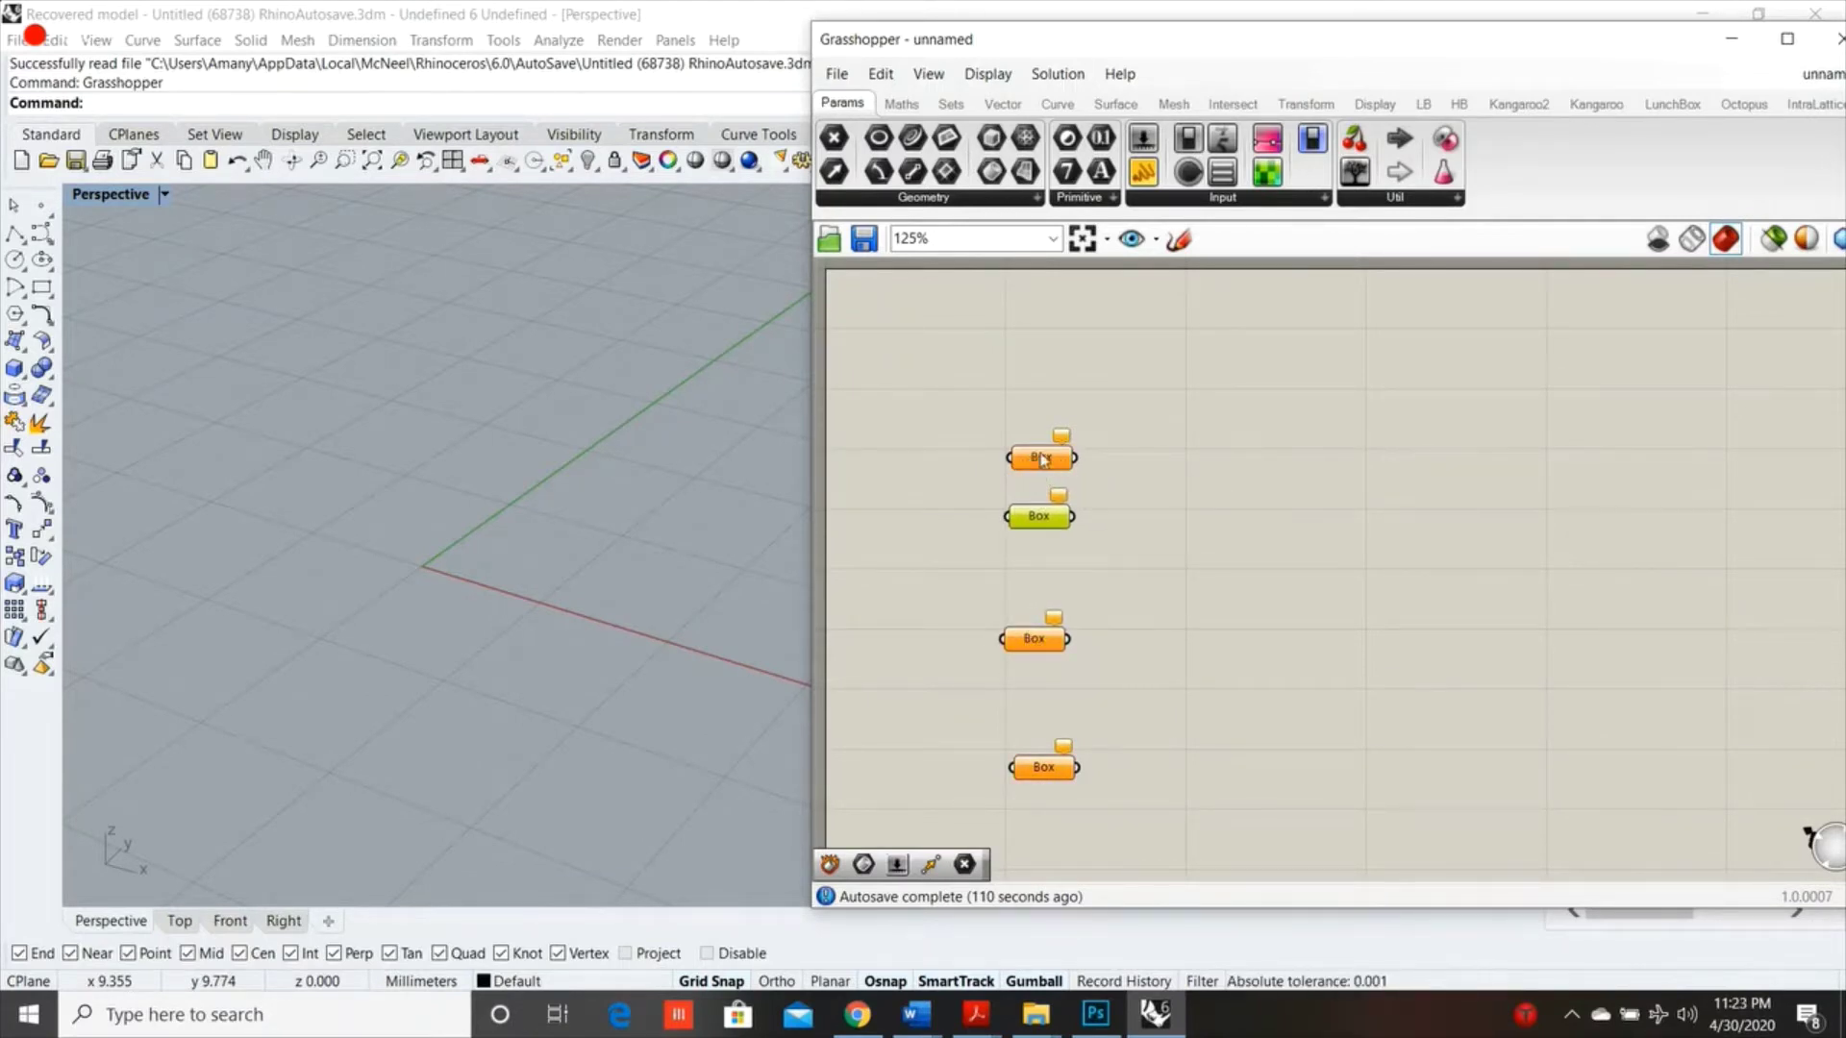
left_click_drag(1041, 457, 1039, 401)
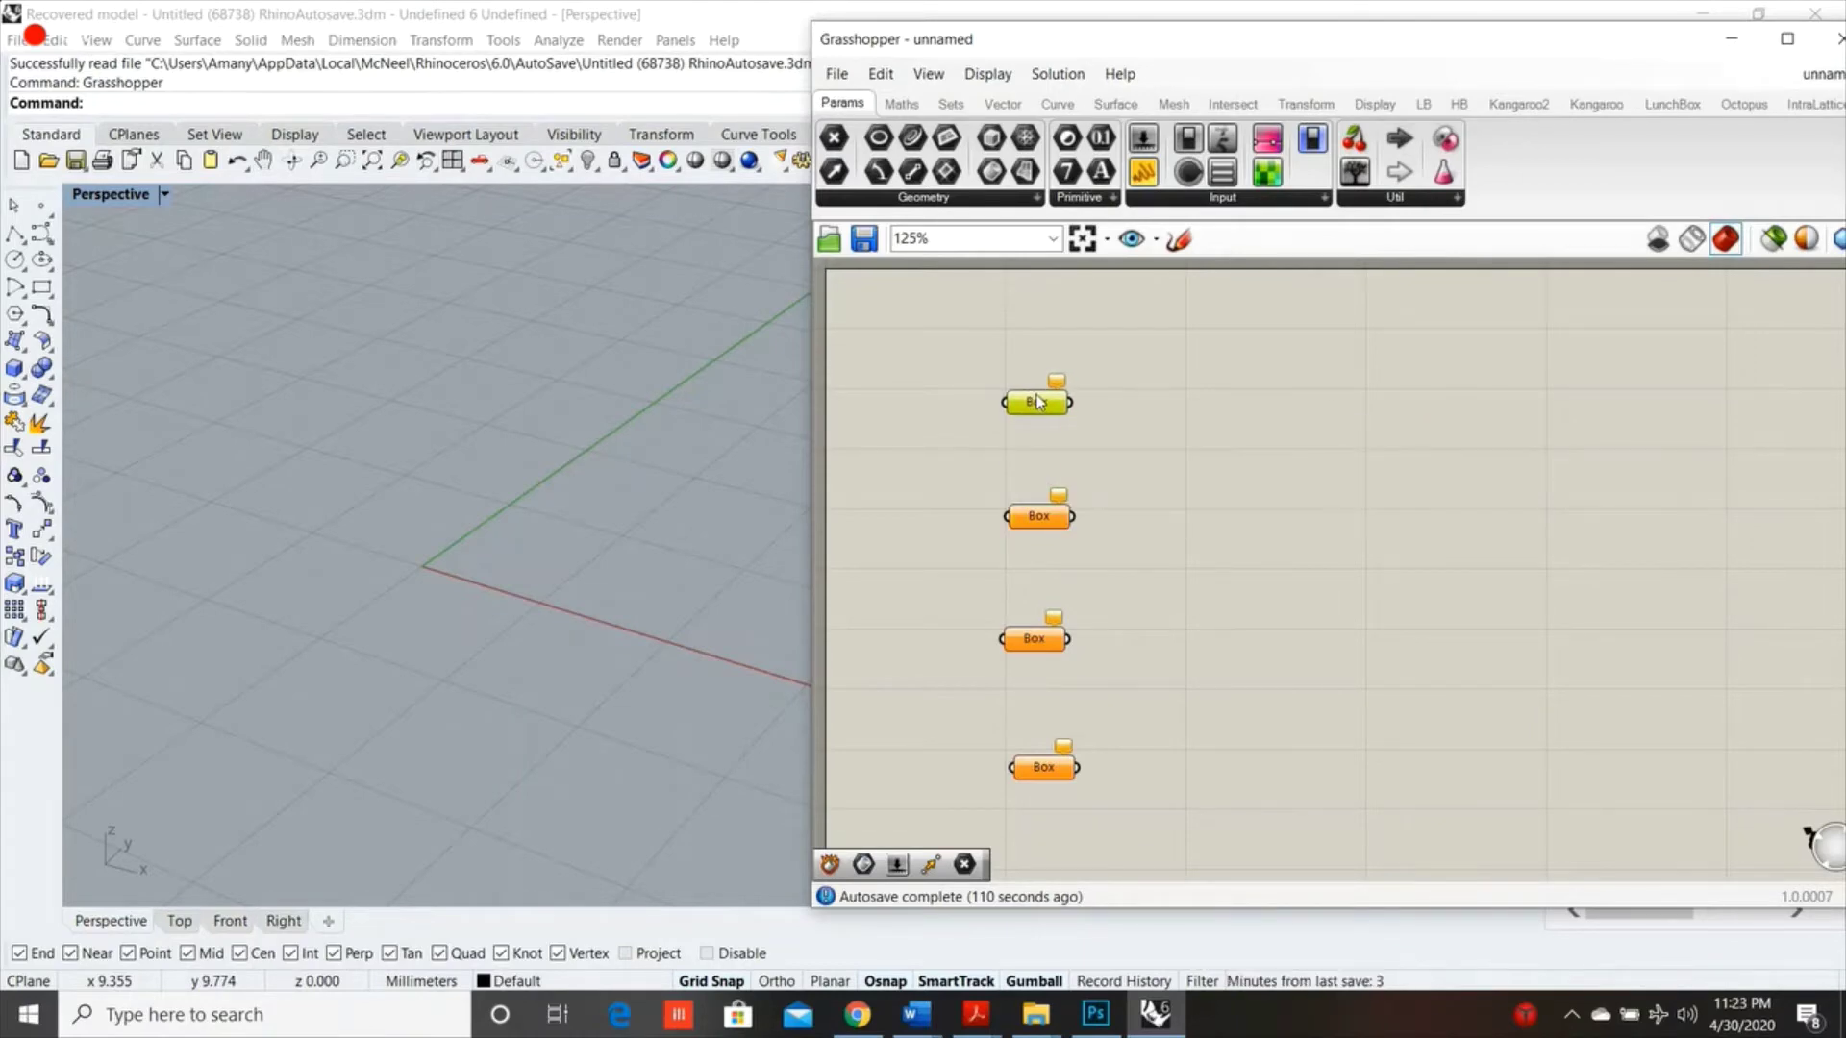
Draw cubes from the origin in Rhino and assign them to the top and second Box parameters
right_click(1037, 400)
left_click(1154, 679)
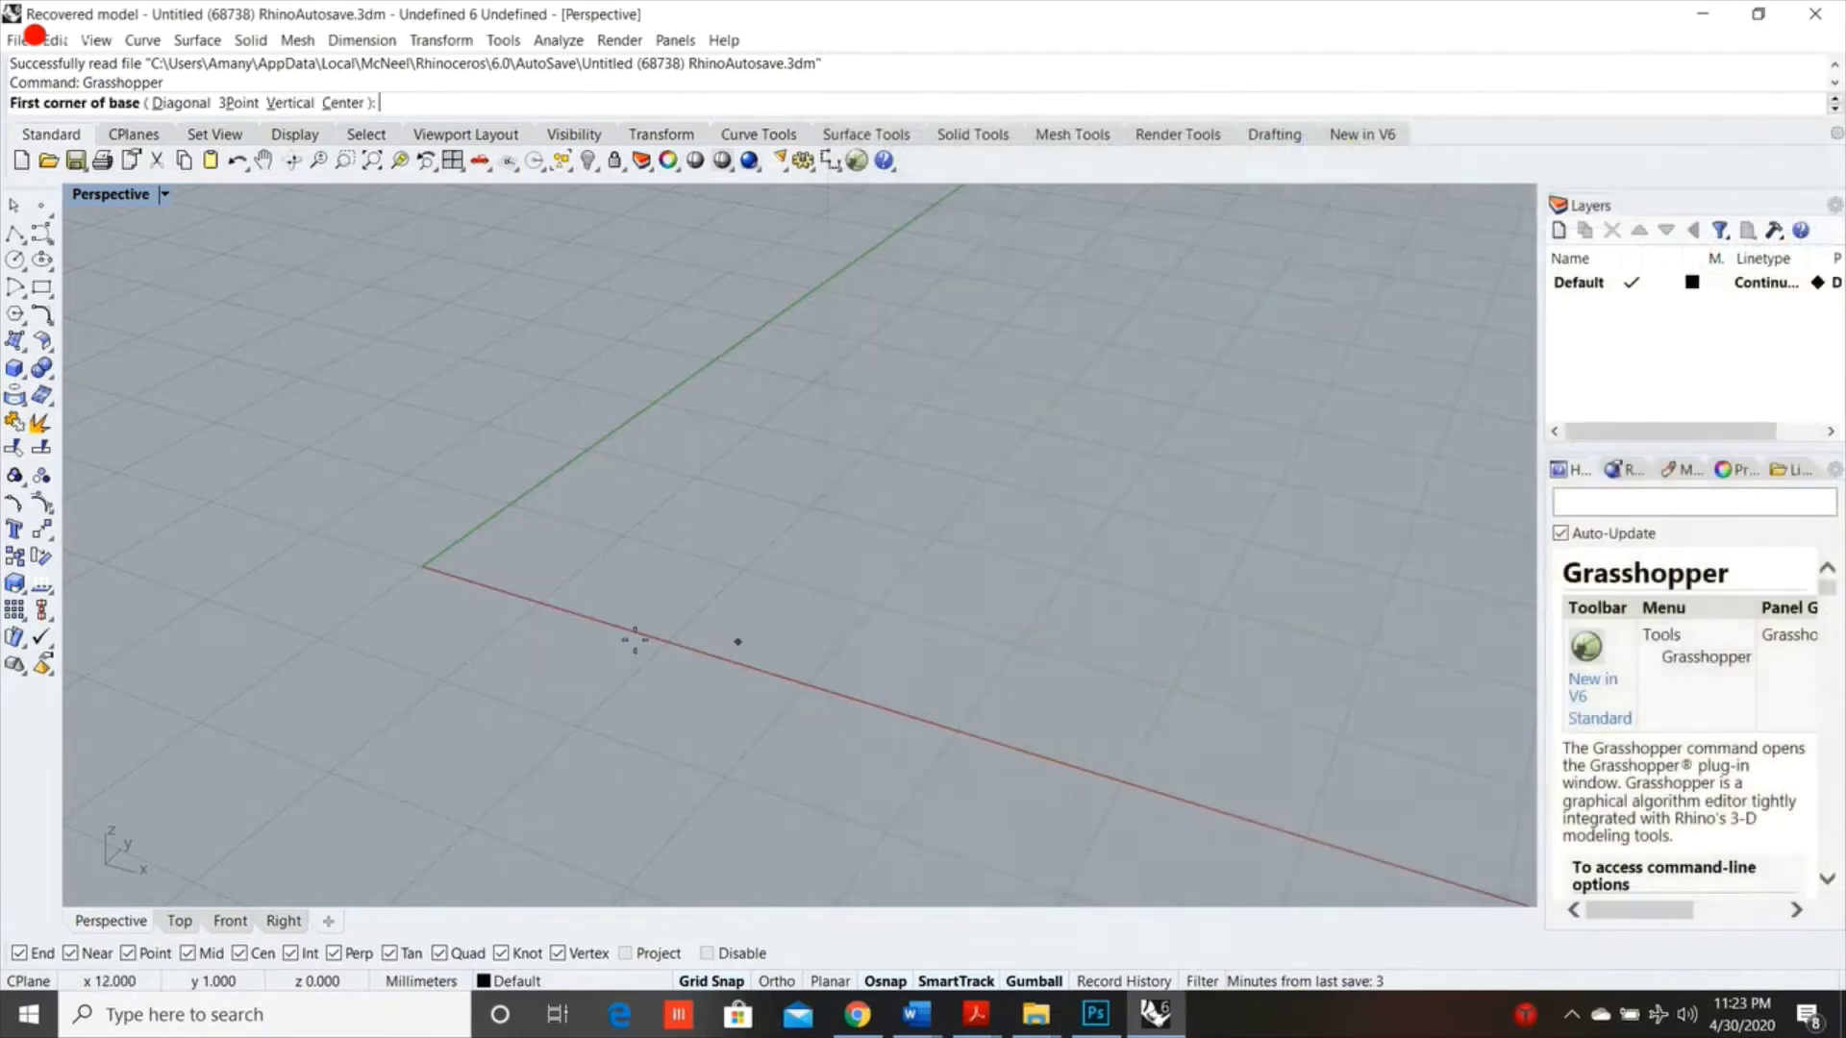
left_click(424, 564)
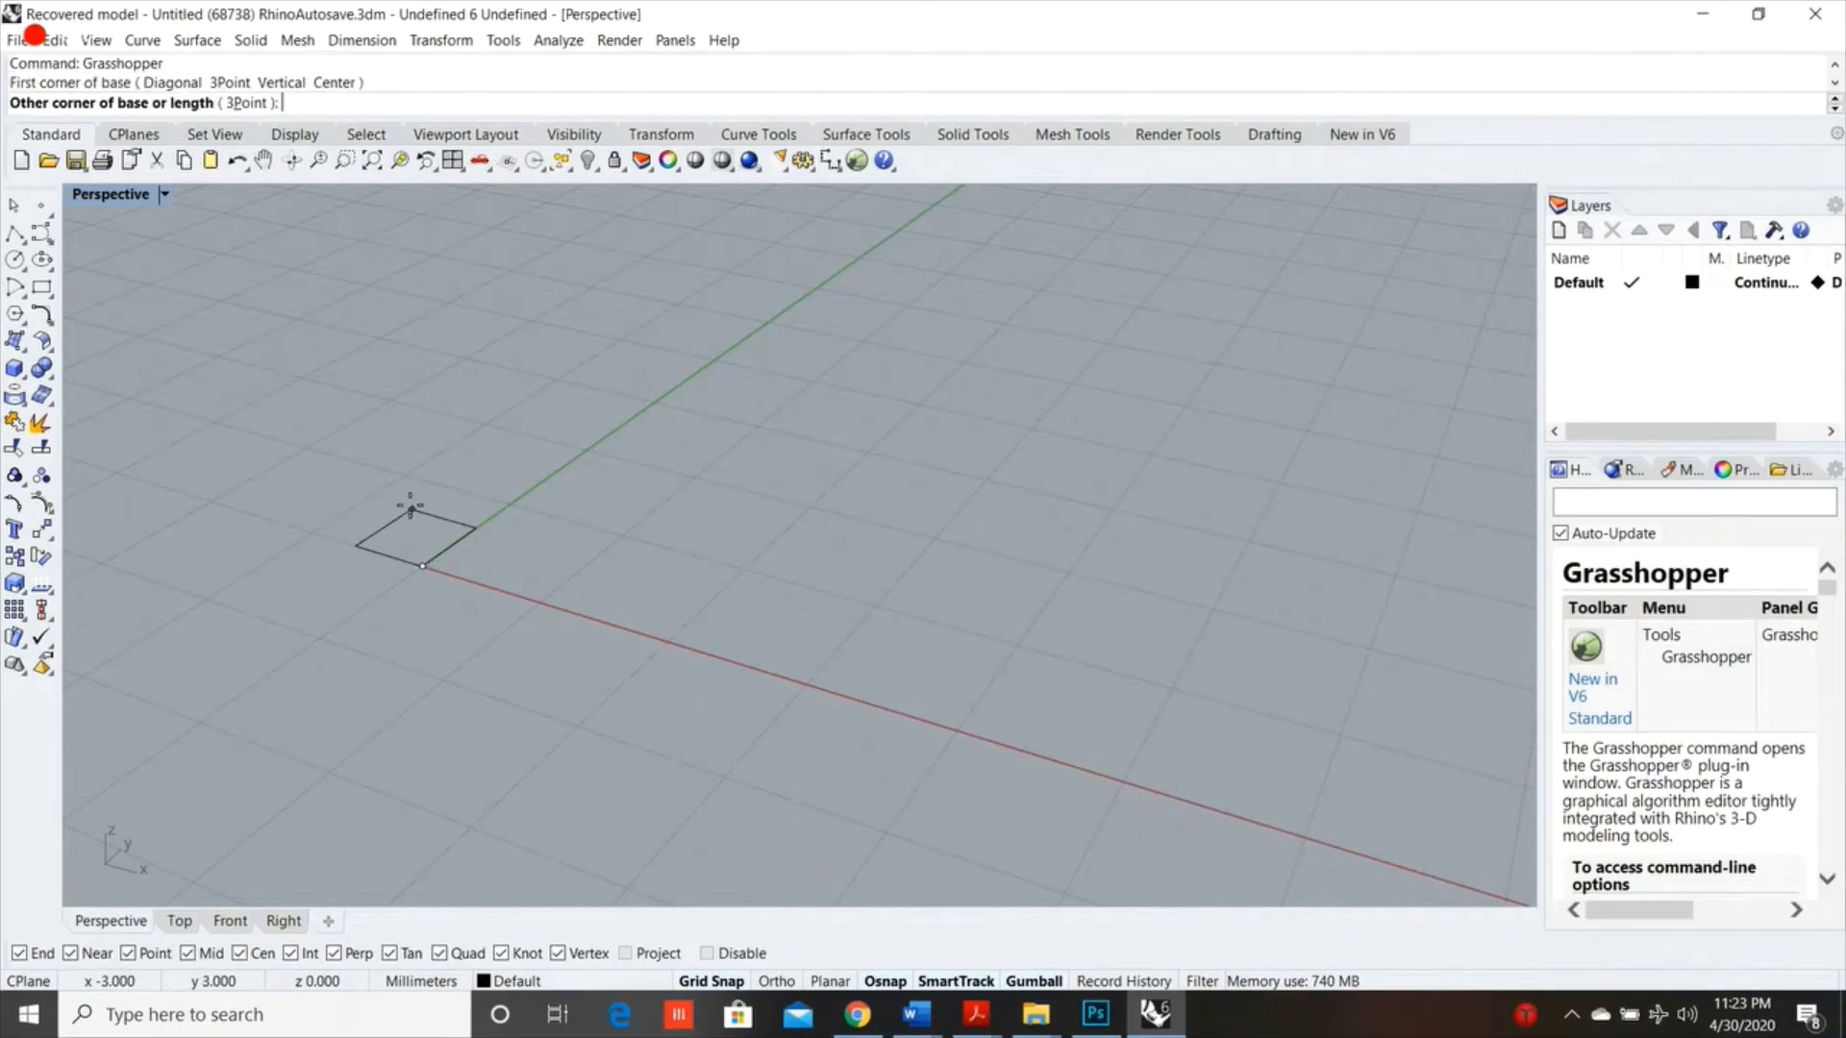
left_click(404, 475)
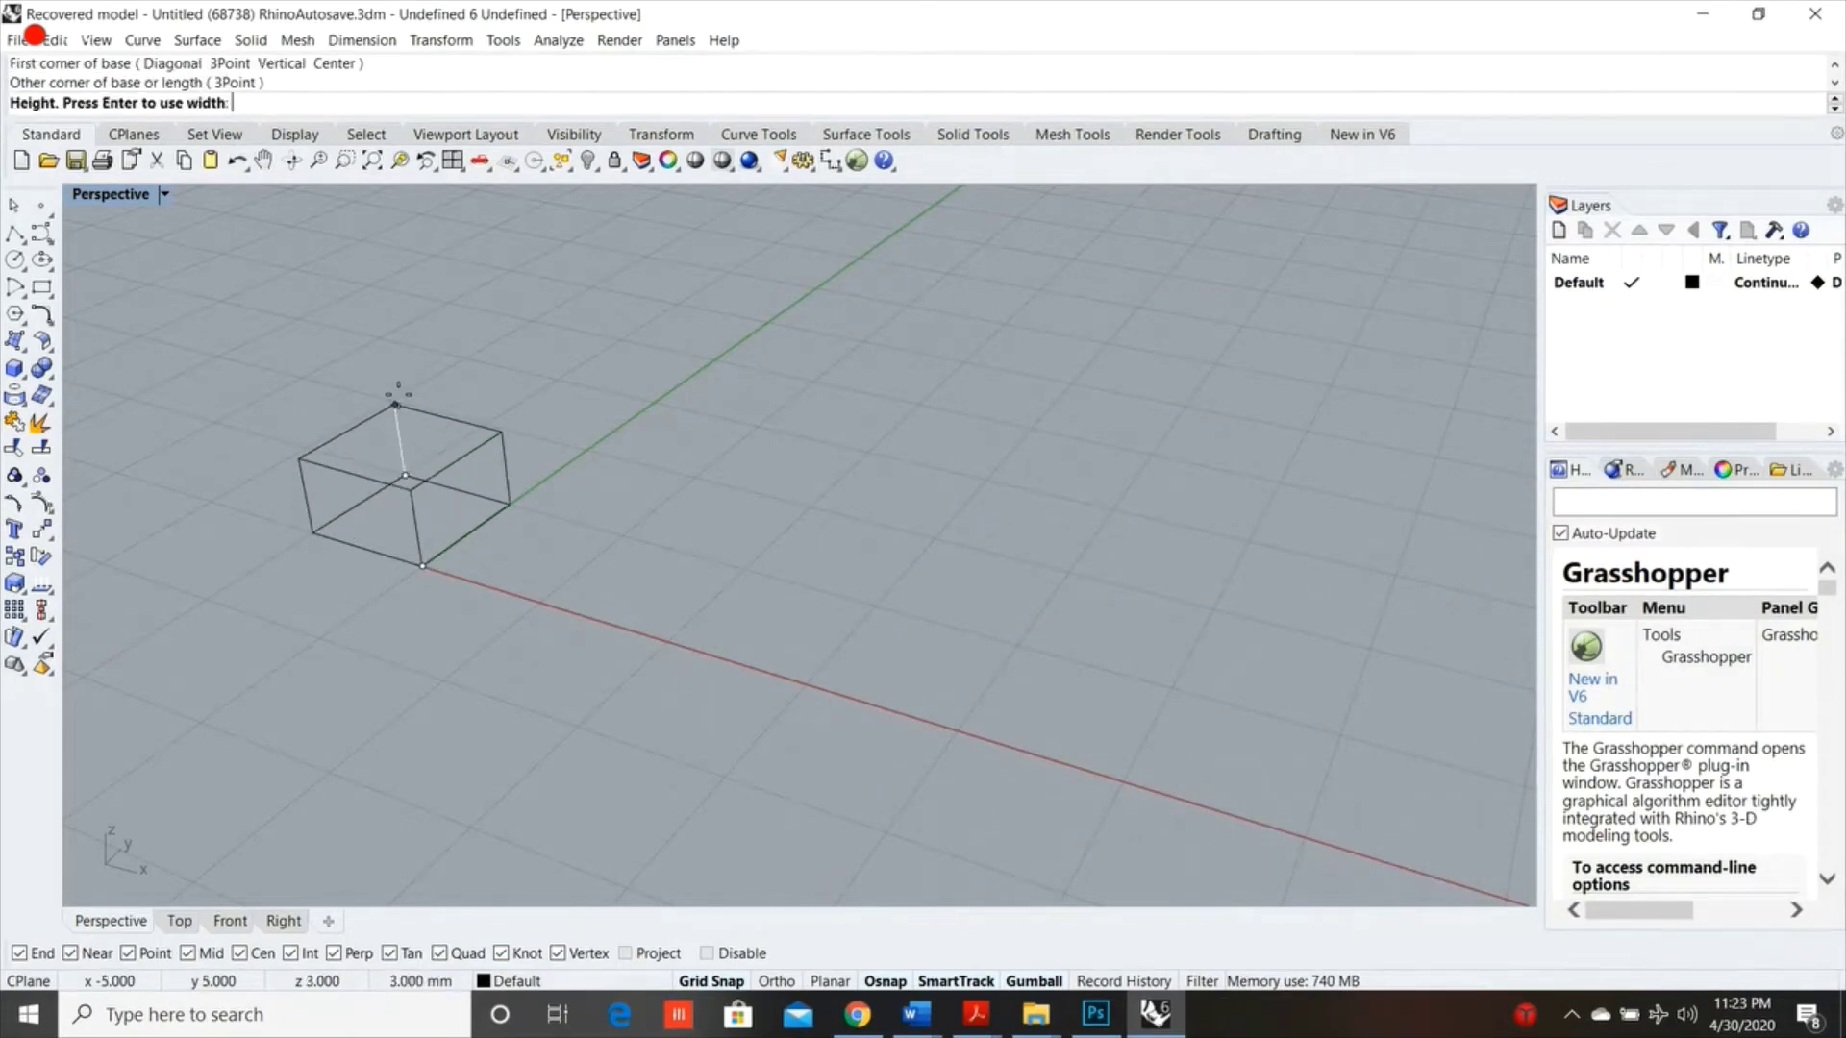
key("Return")
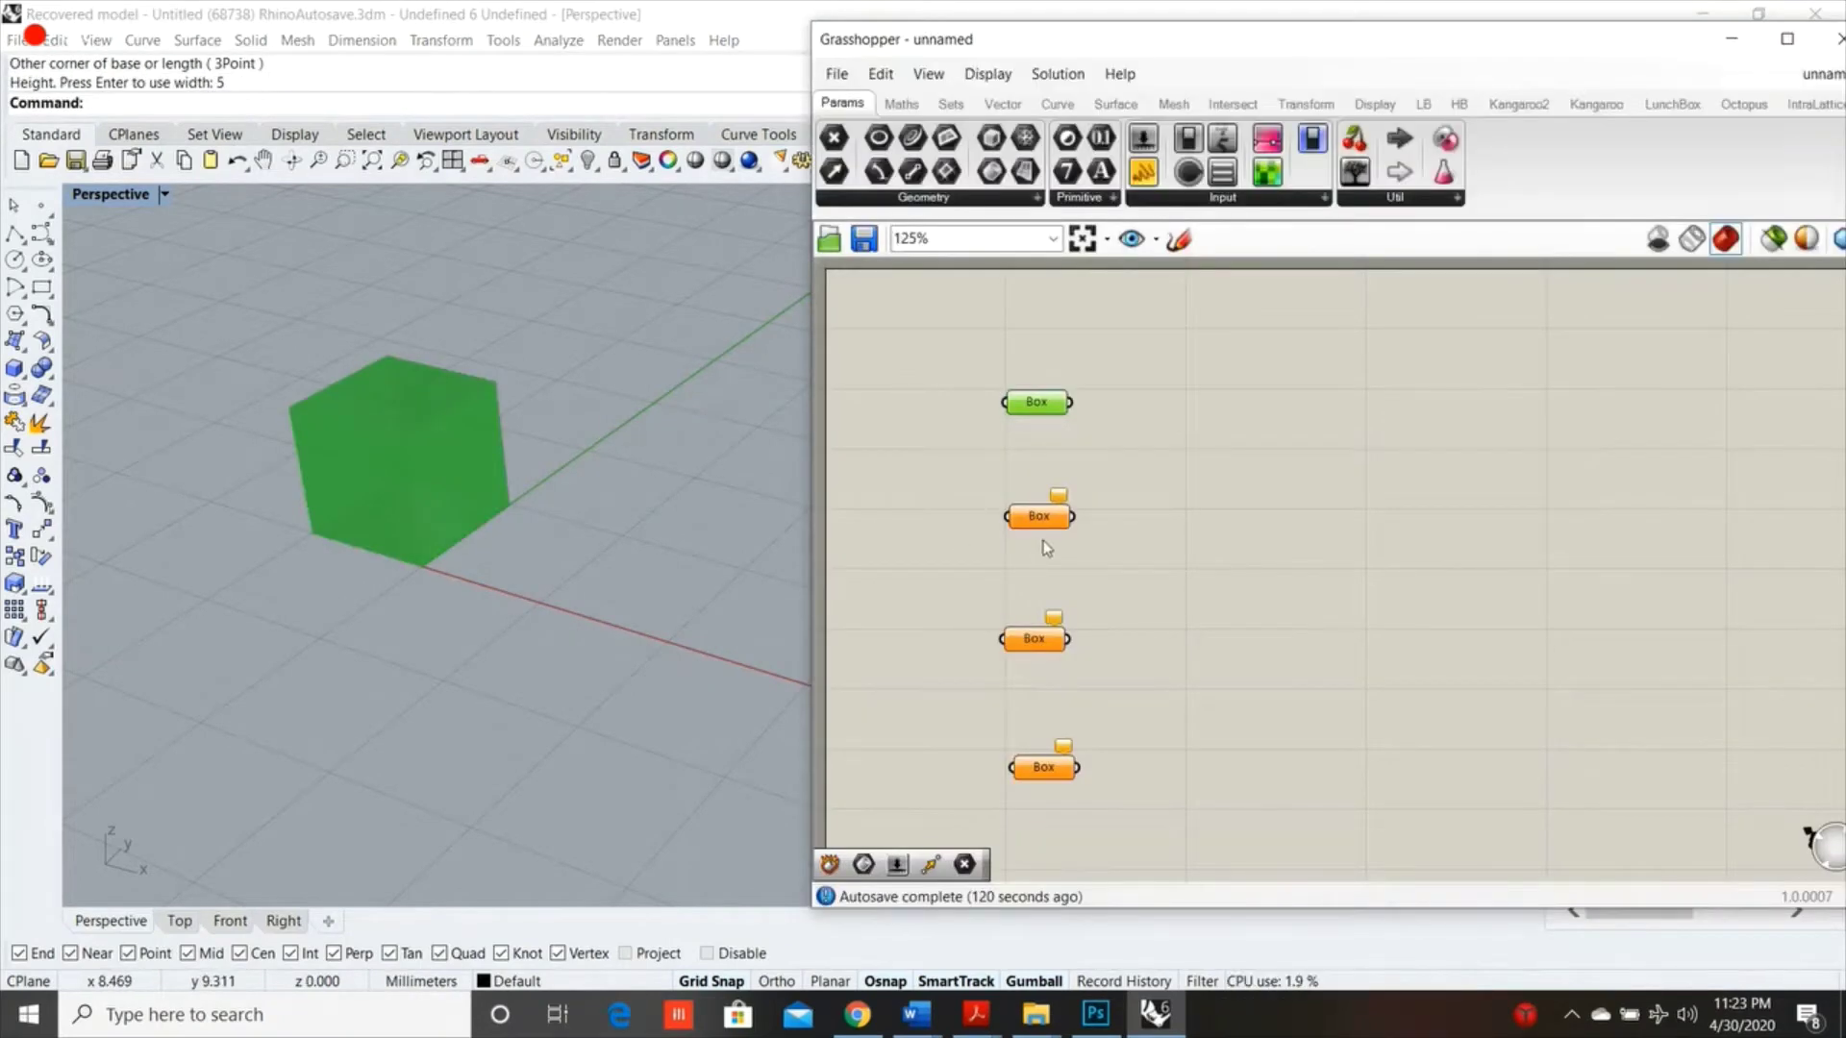
right_click(1033, 514)
left_click(1137, 793)
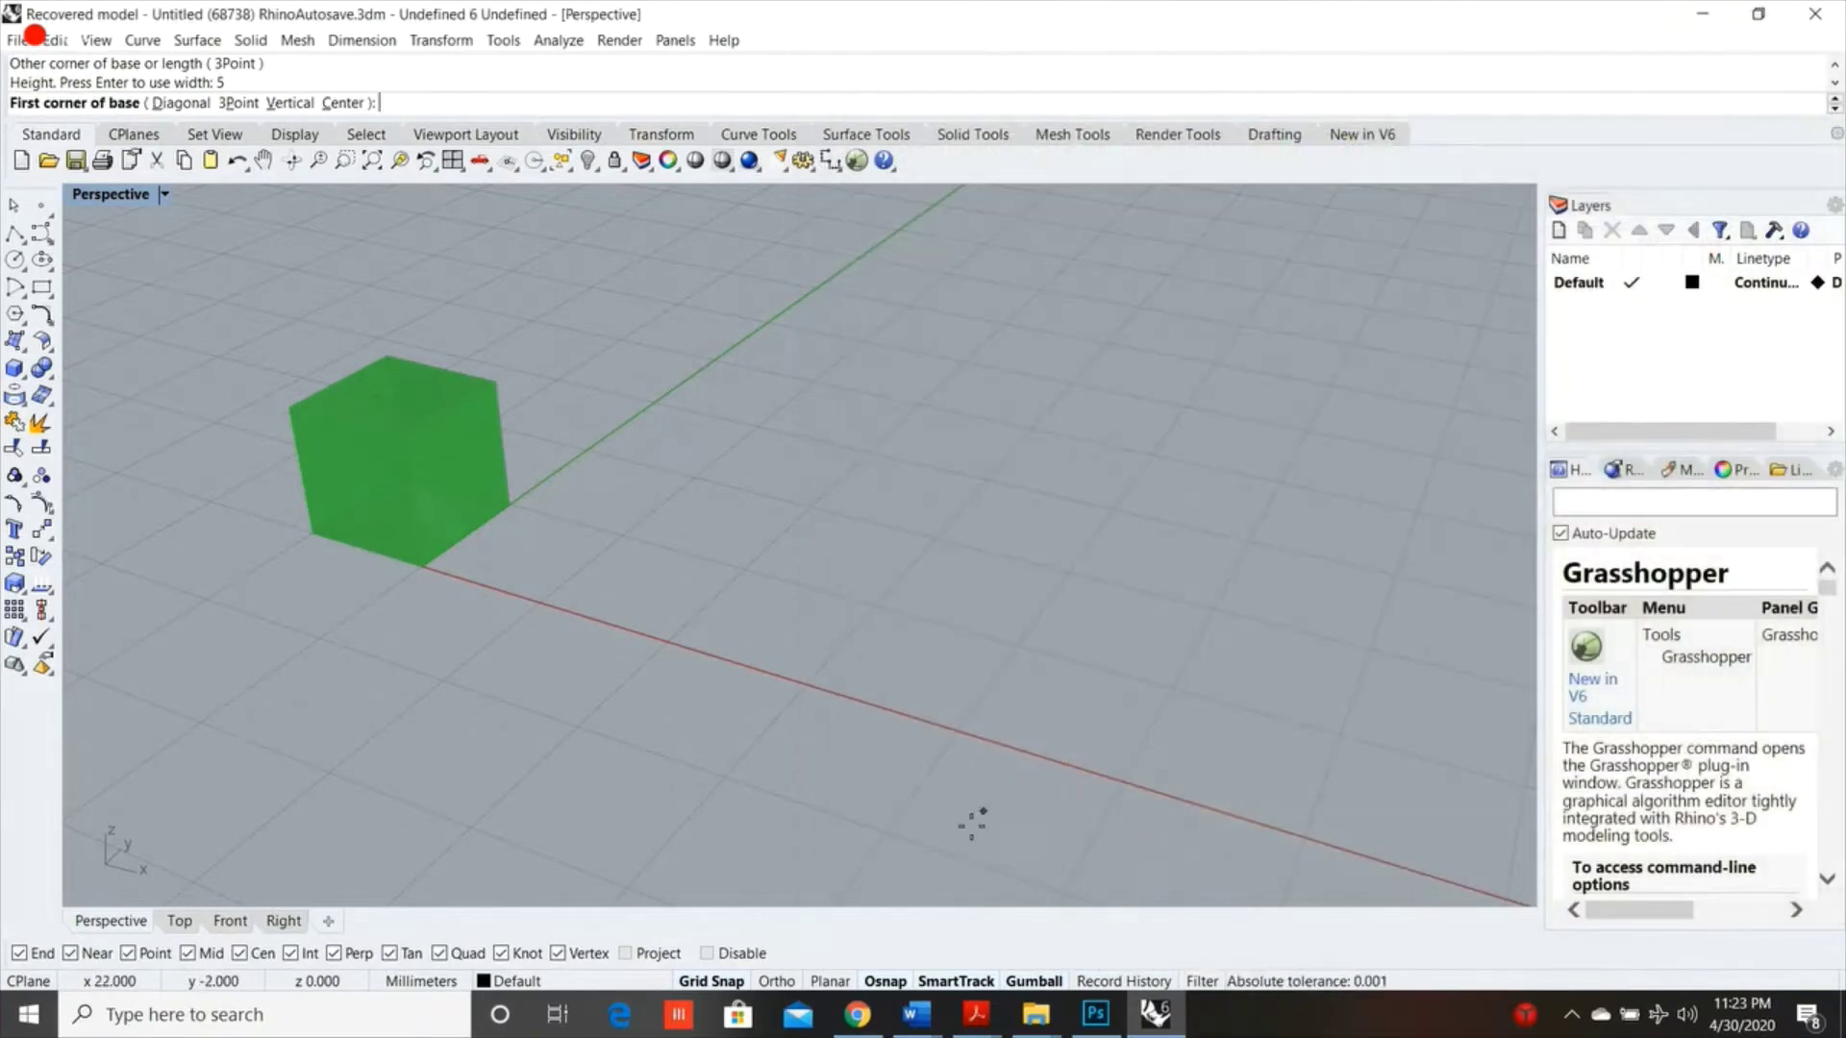
left_click(423, 565)
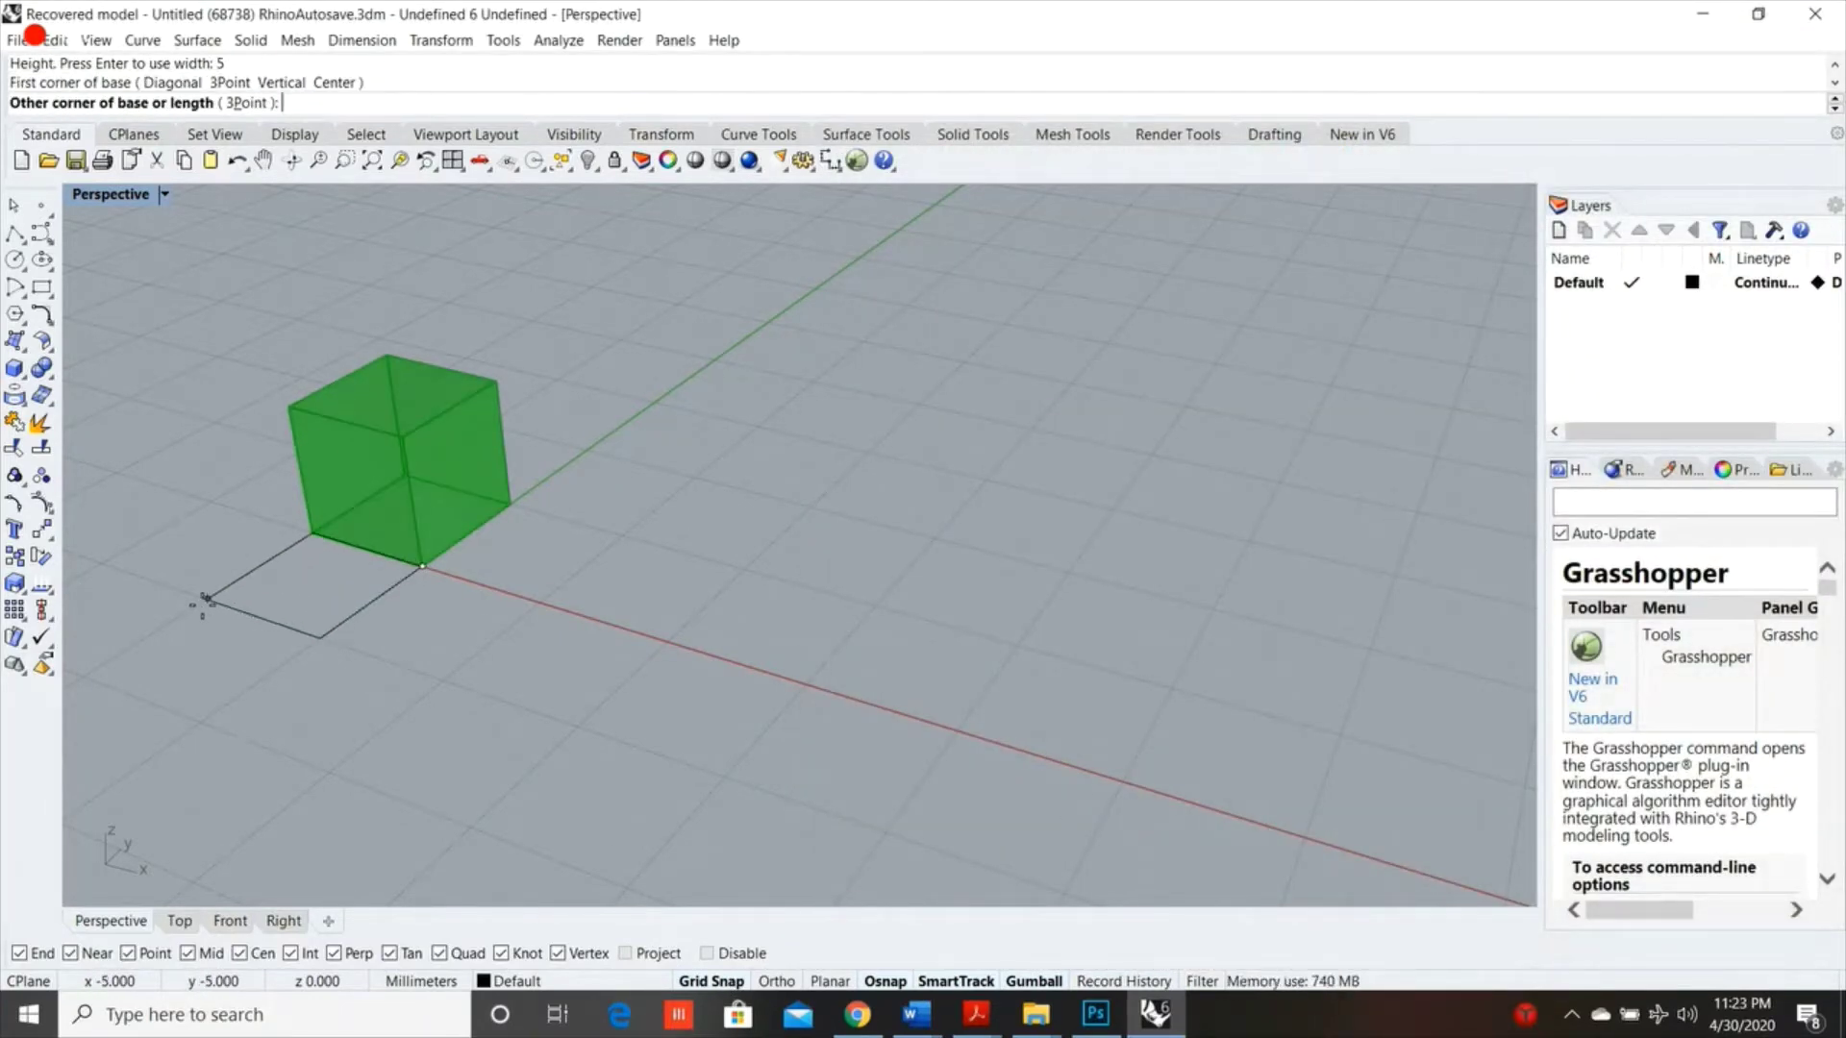
left_click(206, 598)
key("Return")
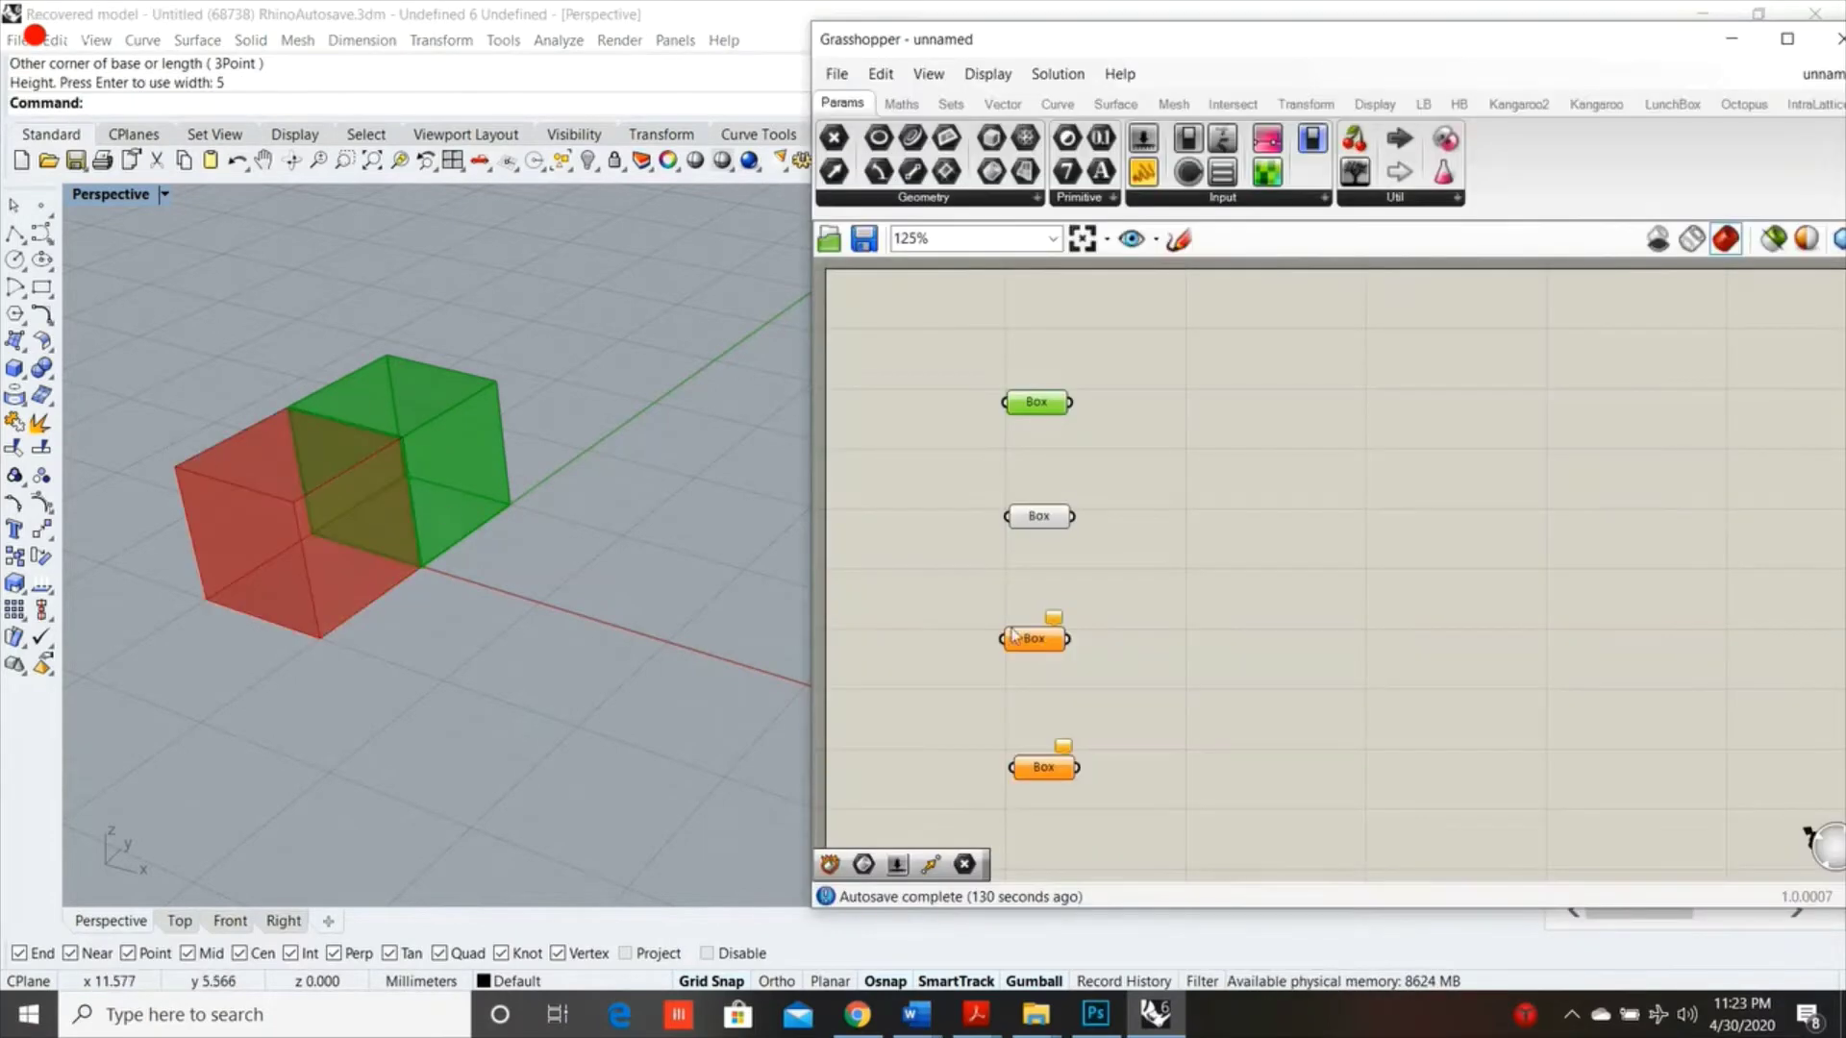
Draw the third and fourth cubes from the origin, the last with height 5, for the remaining Box parameters
right_click(1042, 642)
left_click(1116, 813)
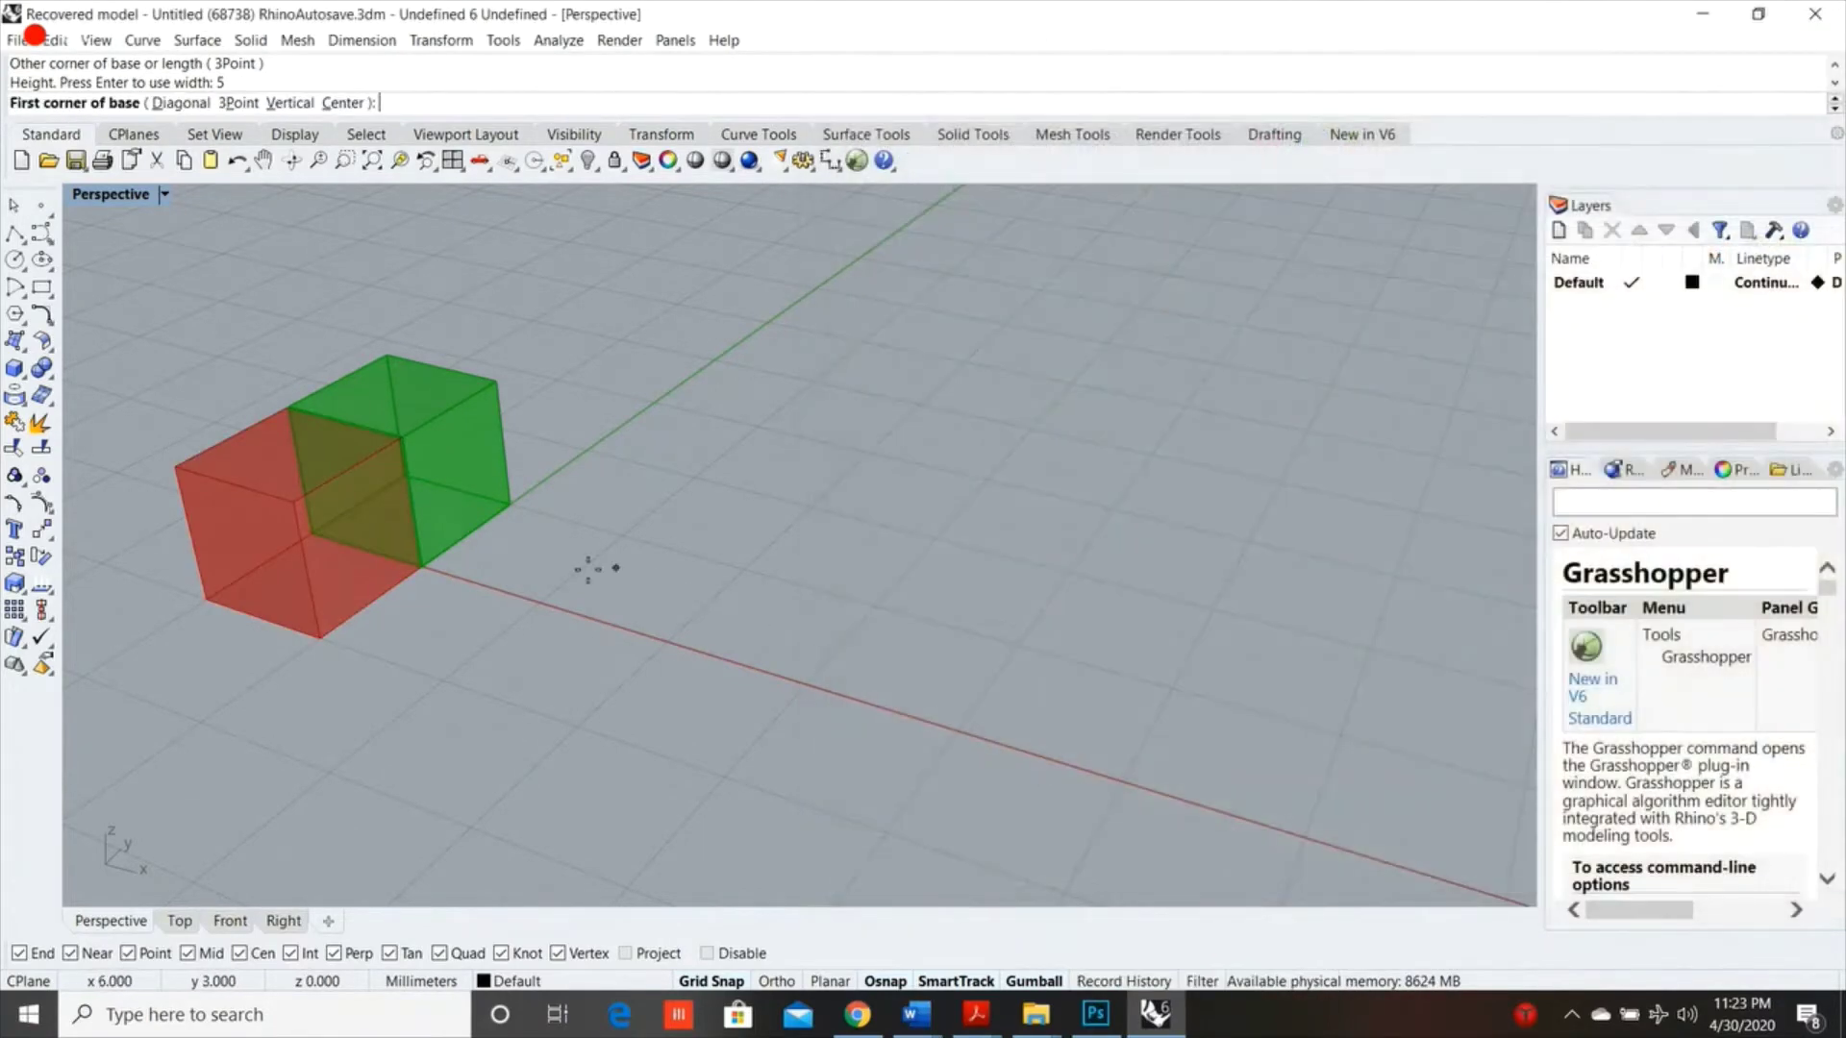
left_click(423, 562)
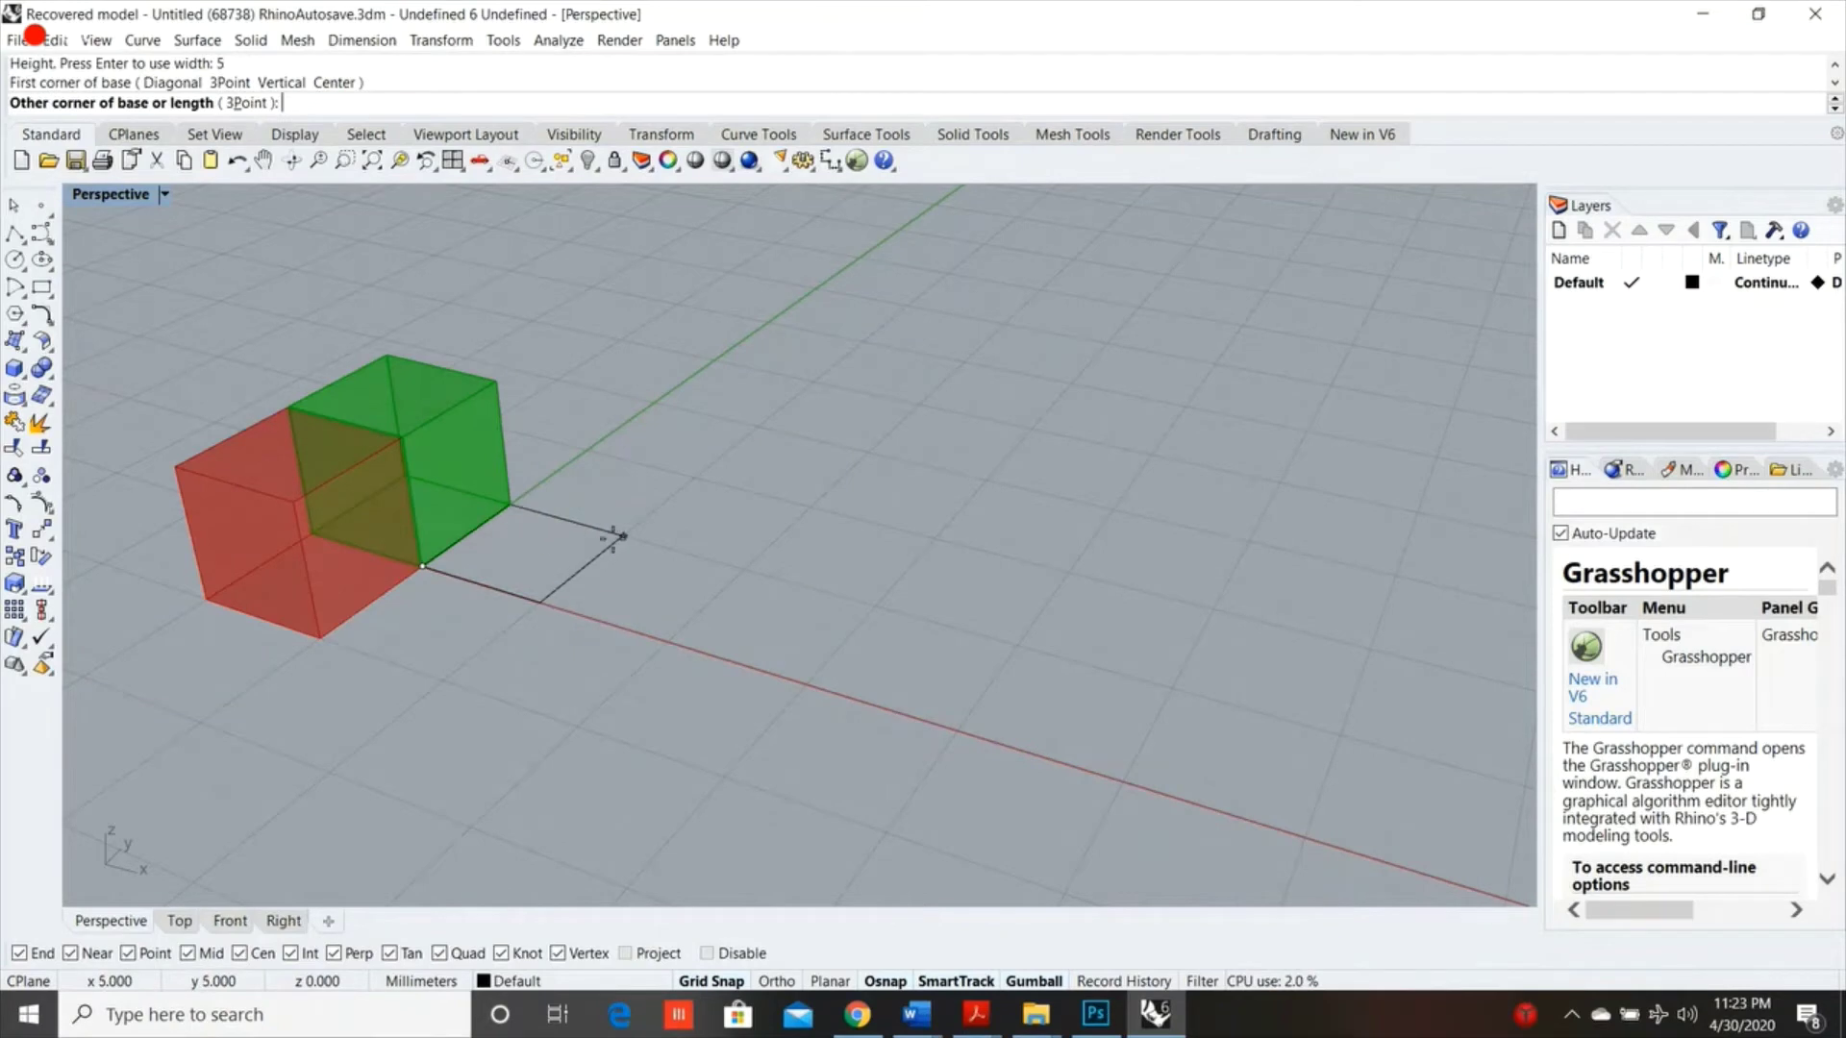
left_click(623, 535)
key("Return")
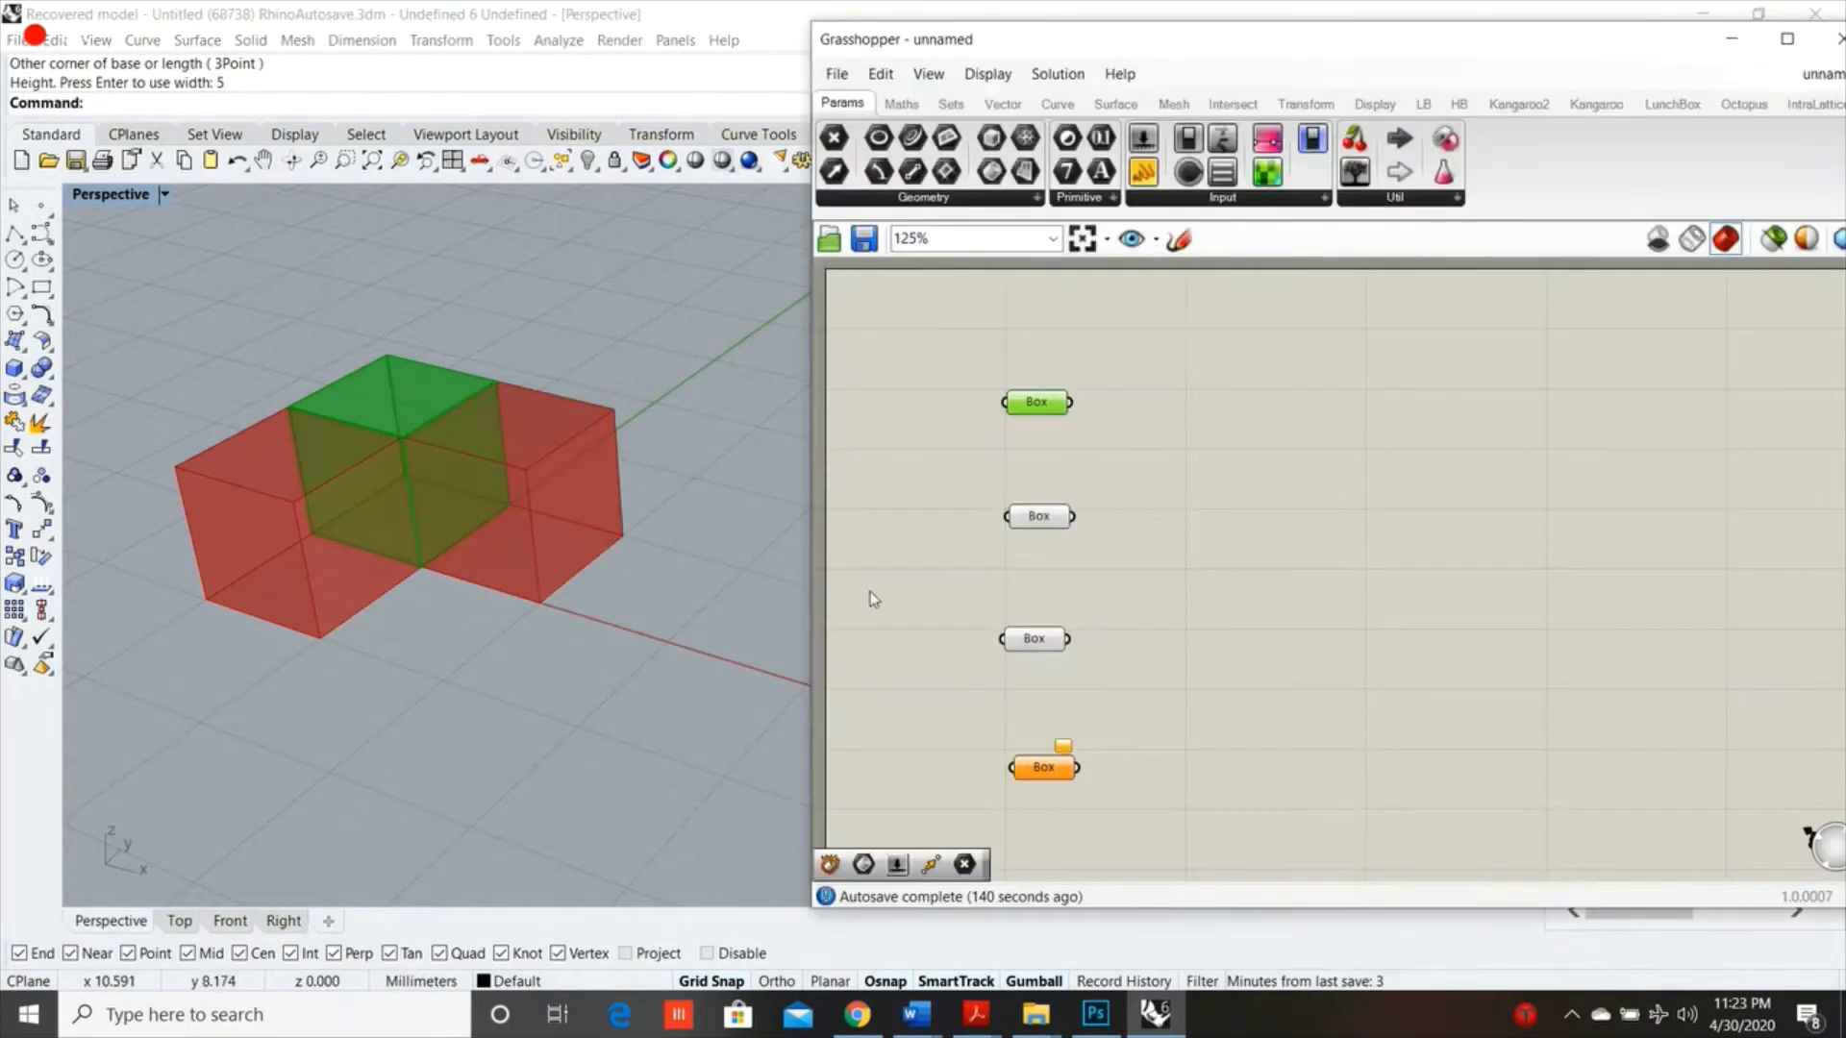
left_click(1058, 773)
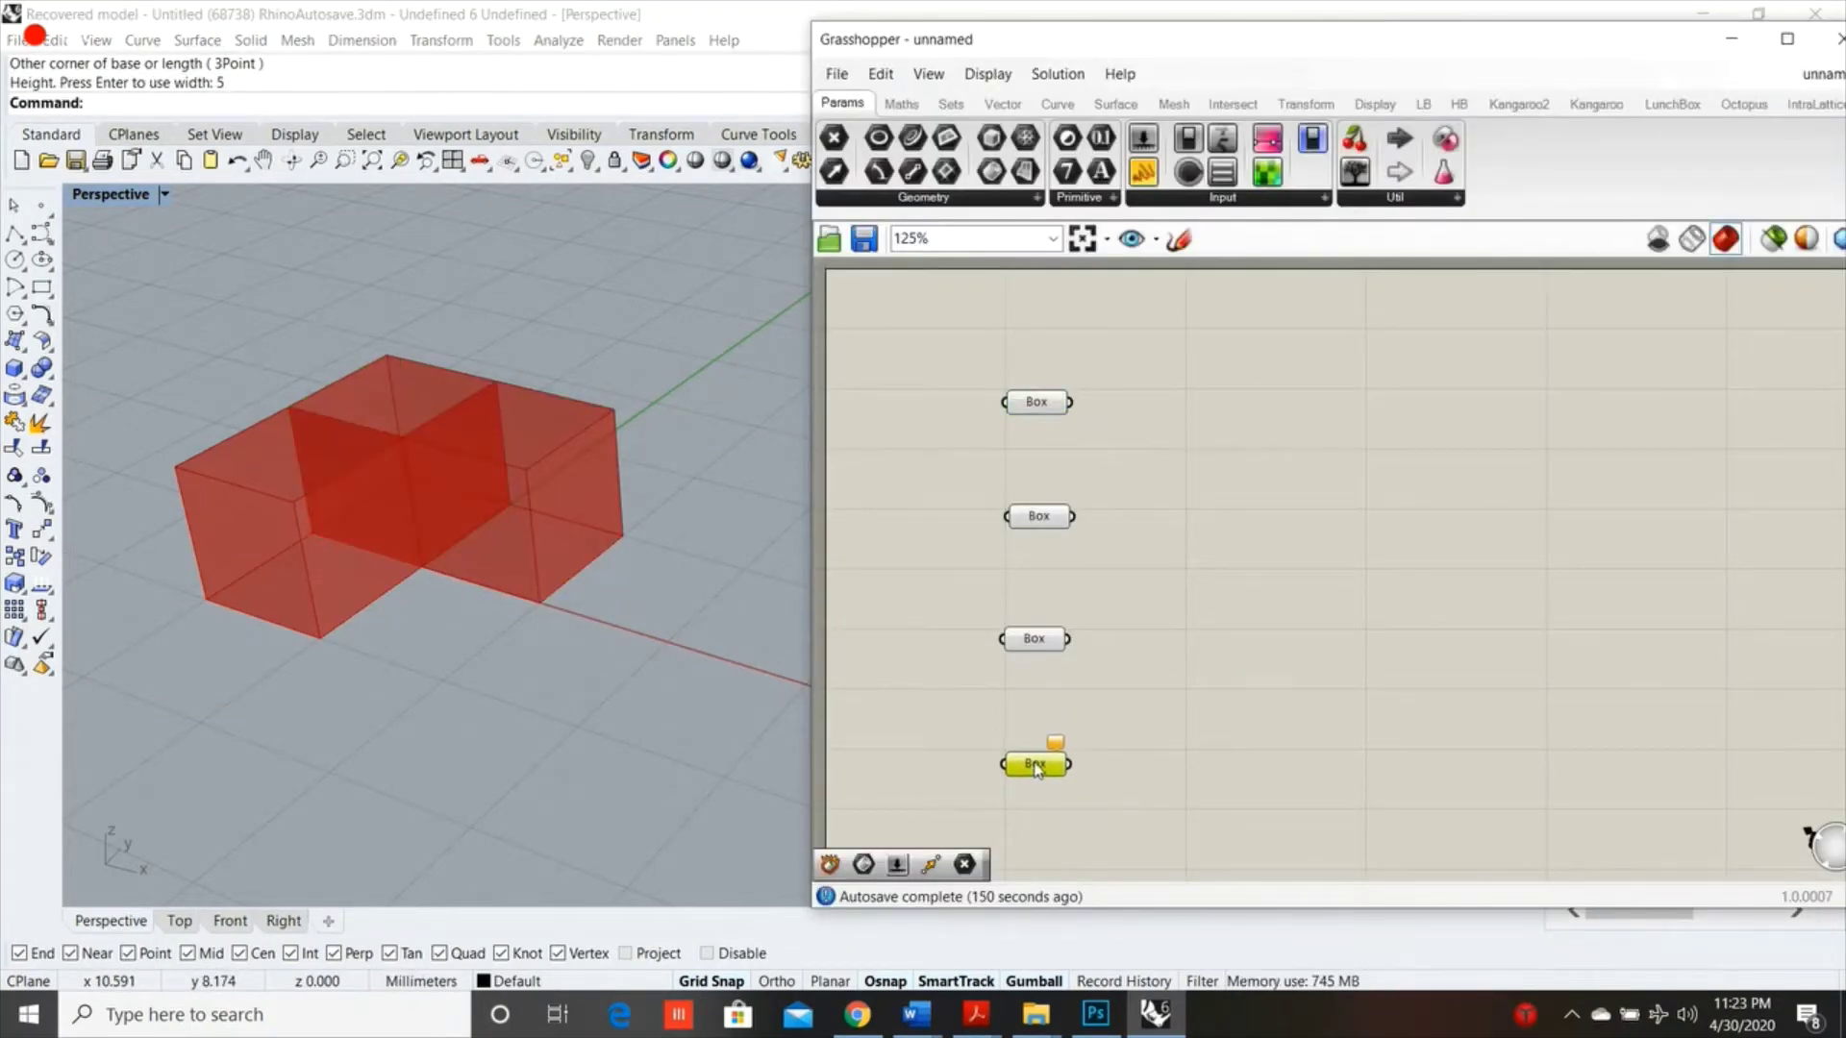
right_click(1038, 769)
left_click(1105, 812)
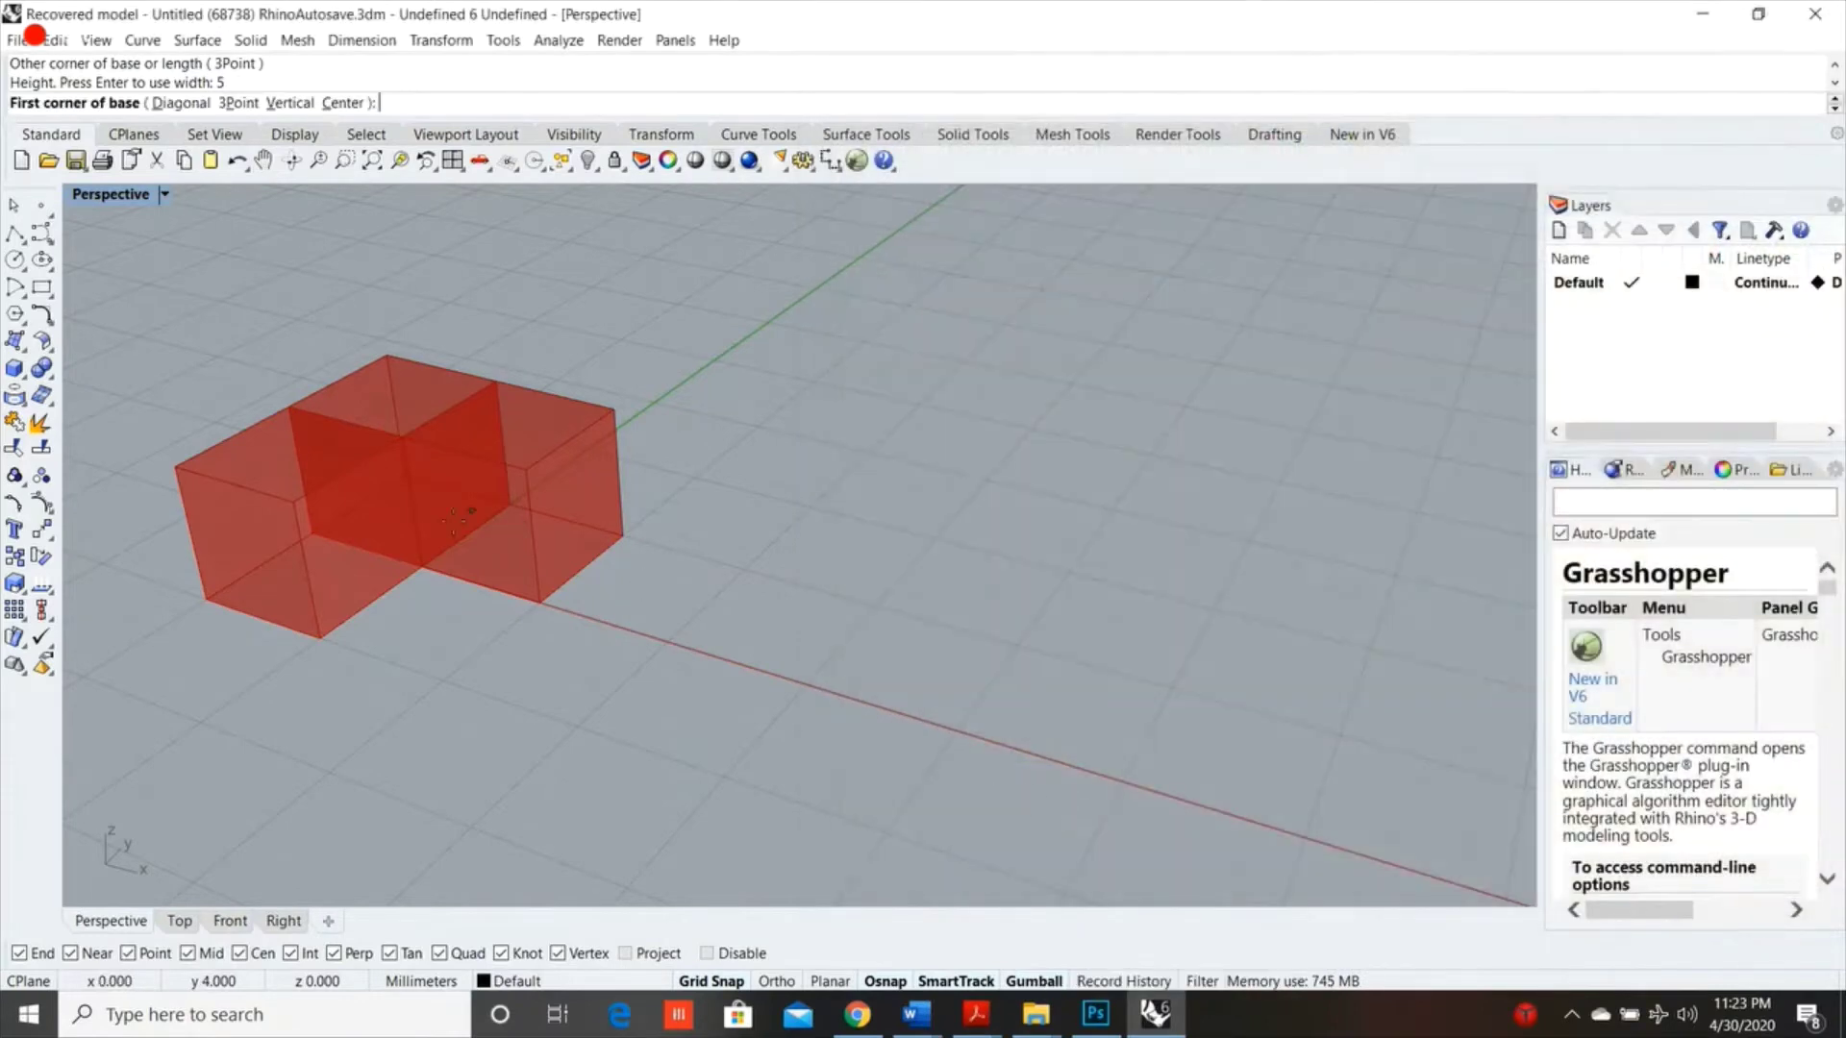
left_click(421, 566)
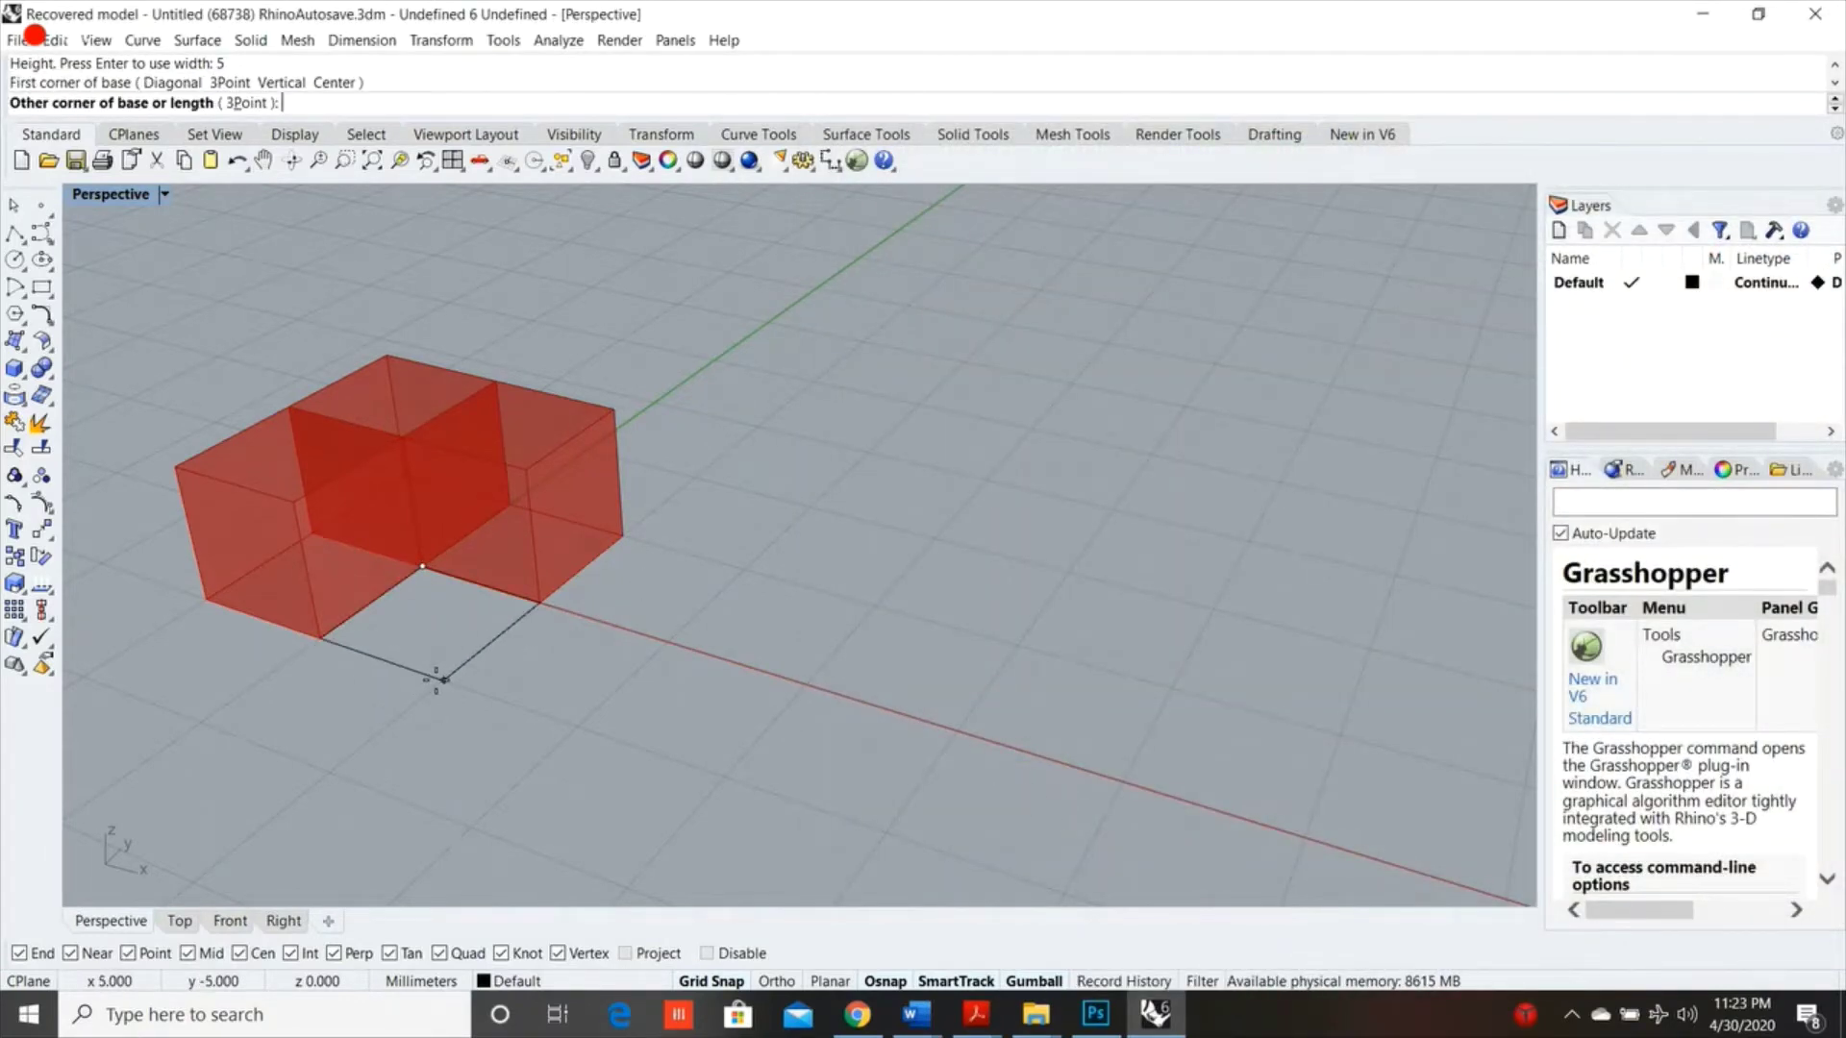
left_click(440, 679)
type("5")
key("Return")
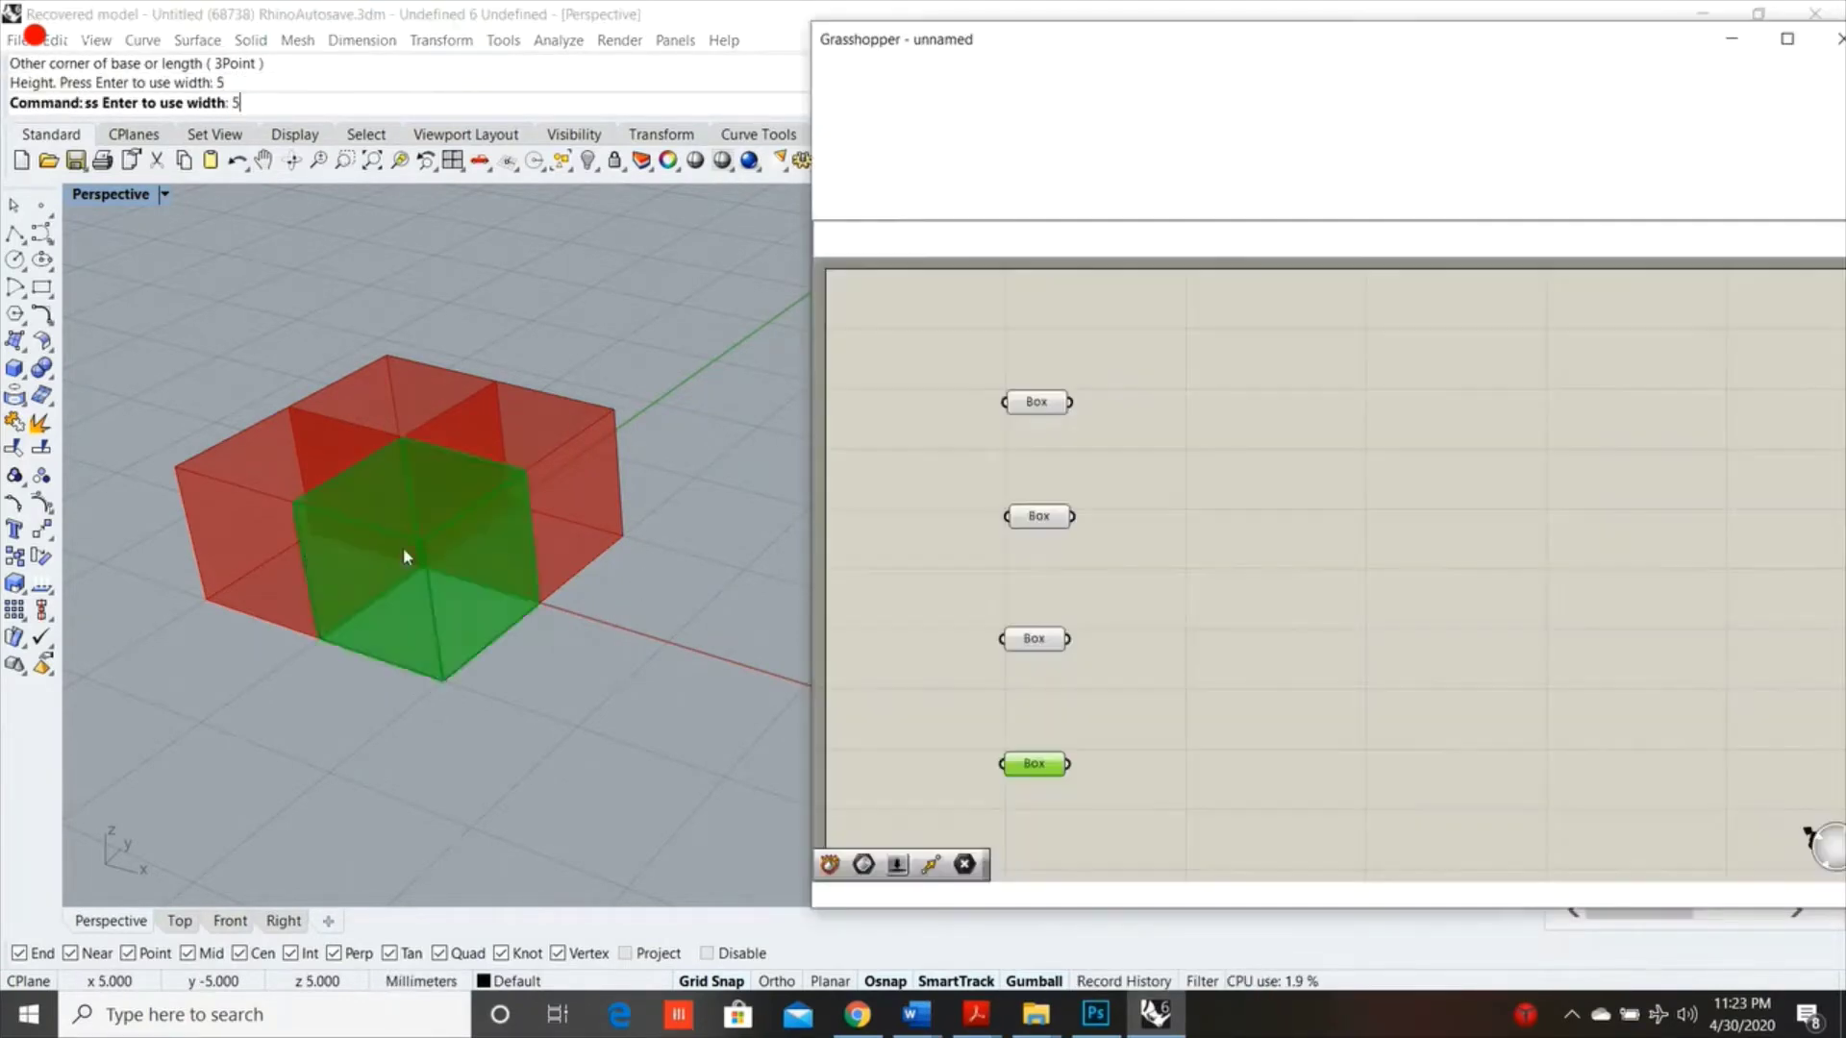
Add a Scale NU component and wire the top Box into its Geometry input
left_click(1180, 437)
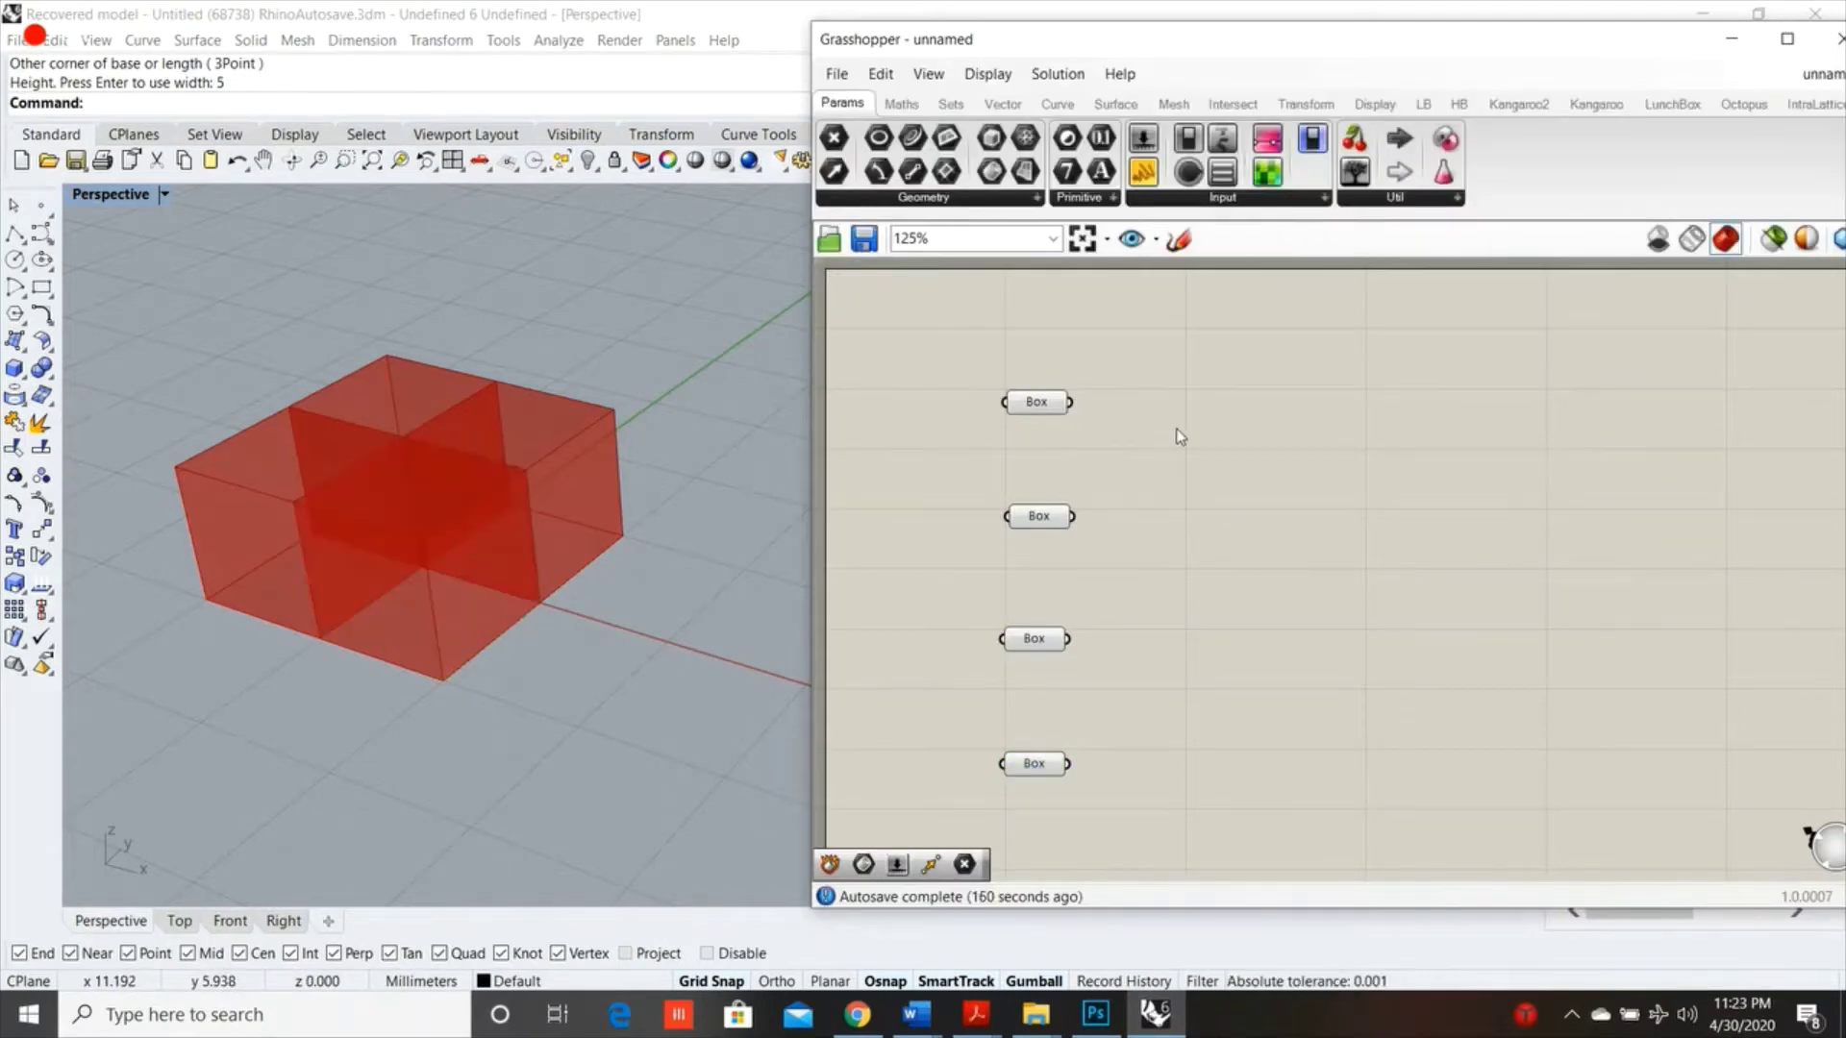
double_click(1177, 429)
type("SCAL")
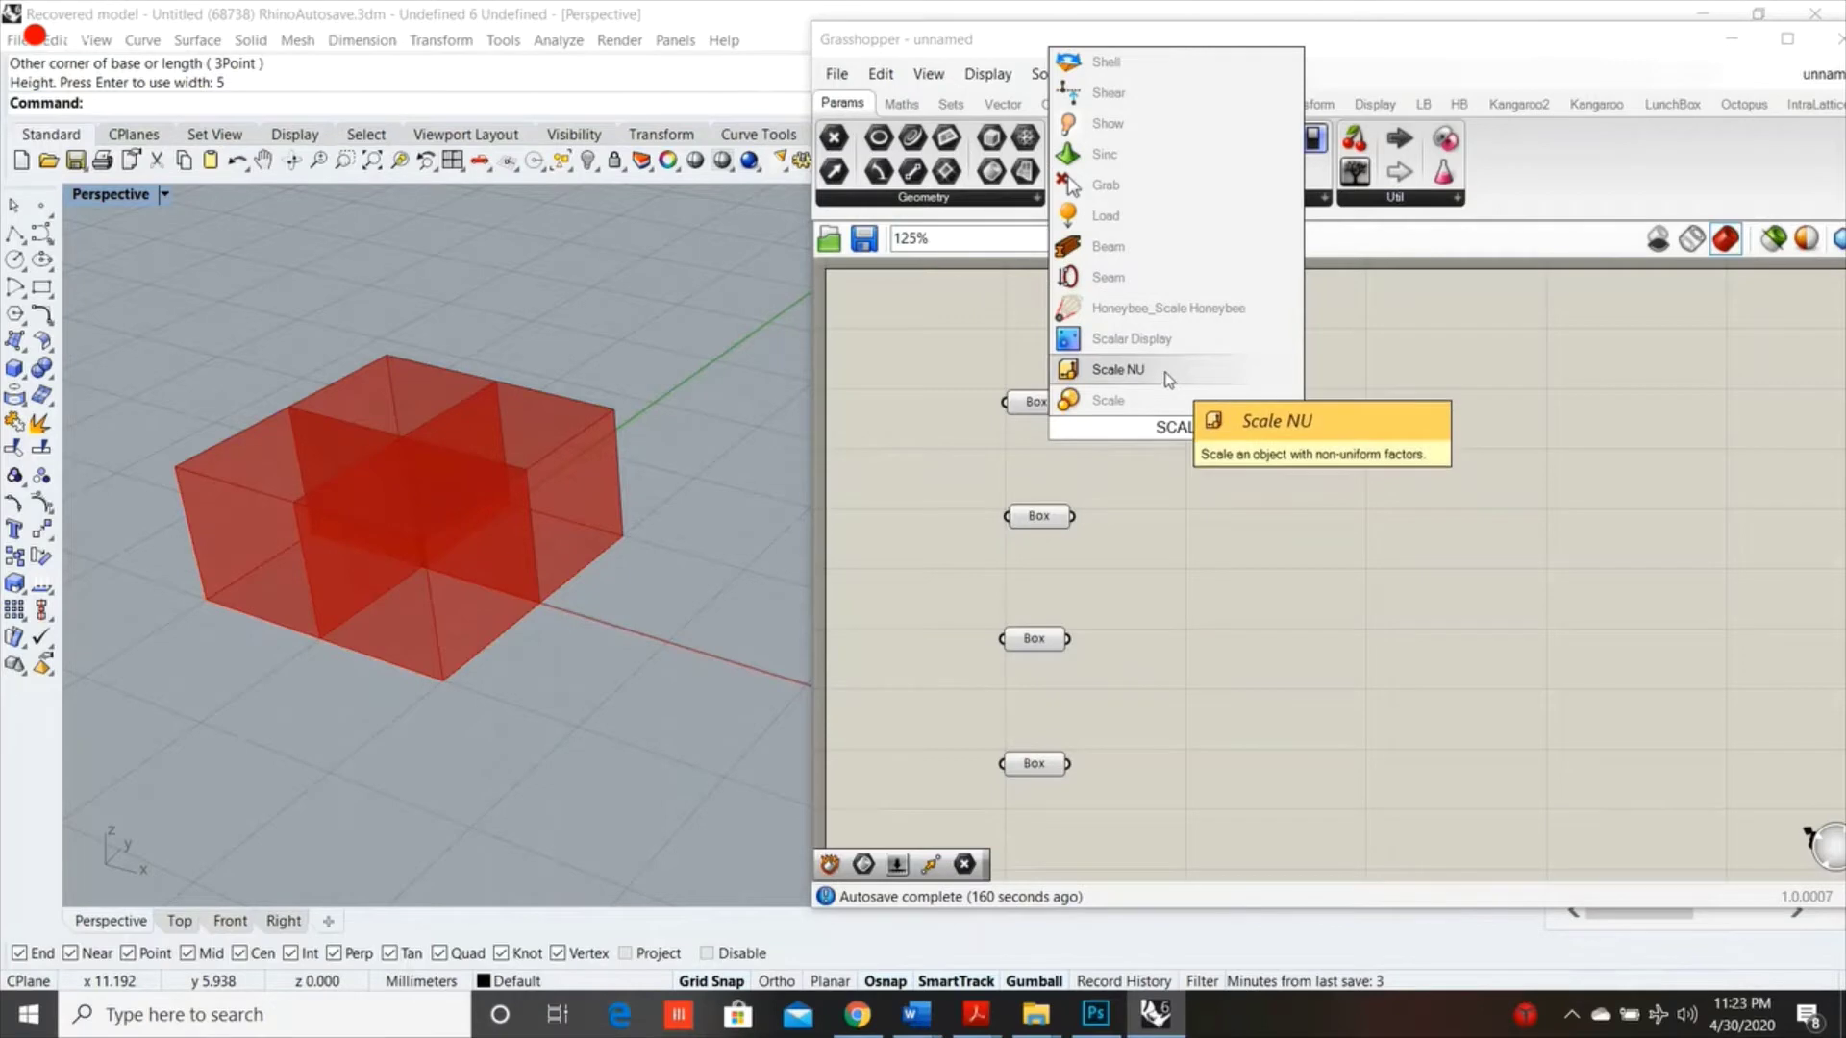
left_click(1166, 373)
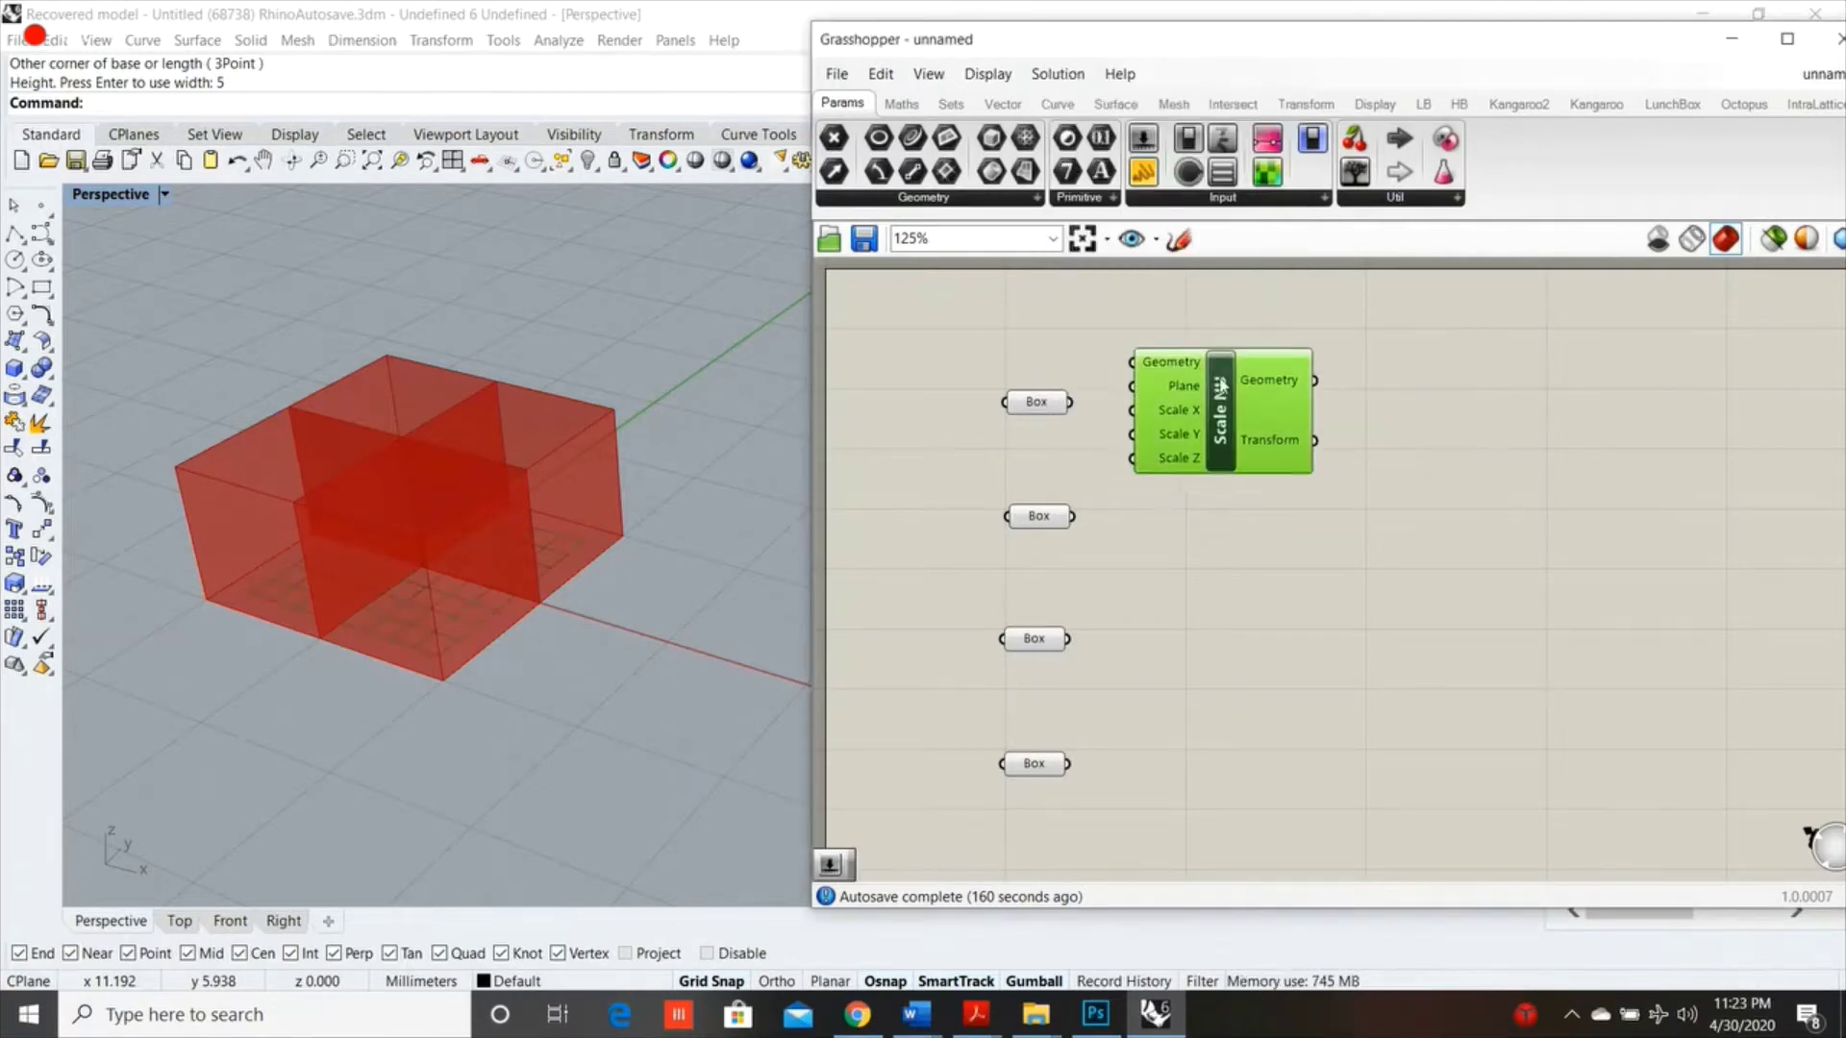
left_click_drag(1226, 382, 1273, 354)
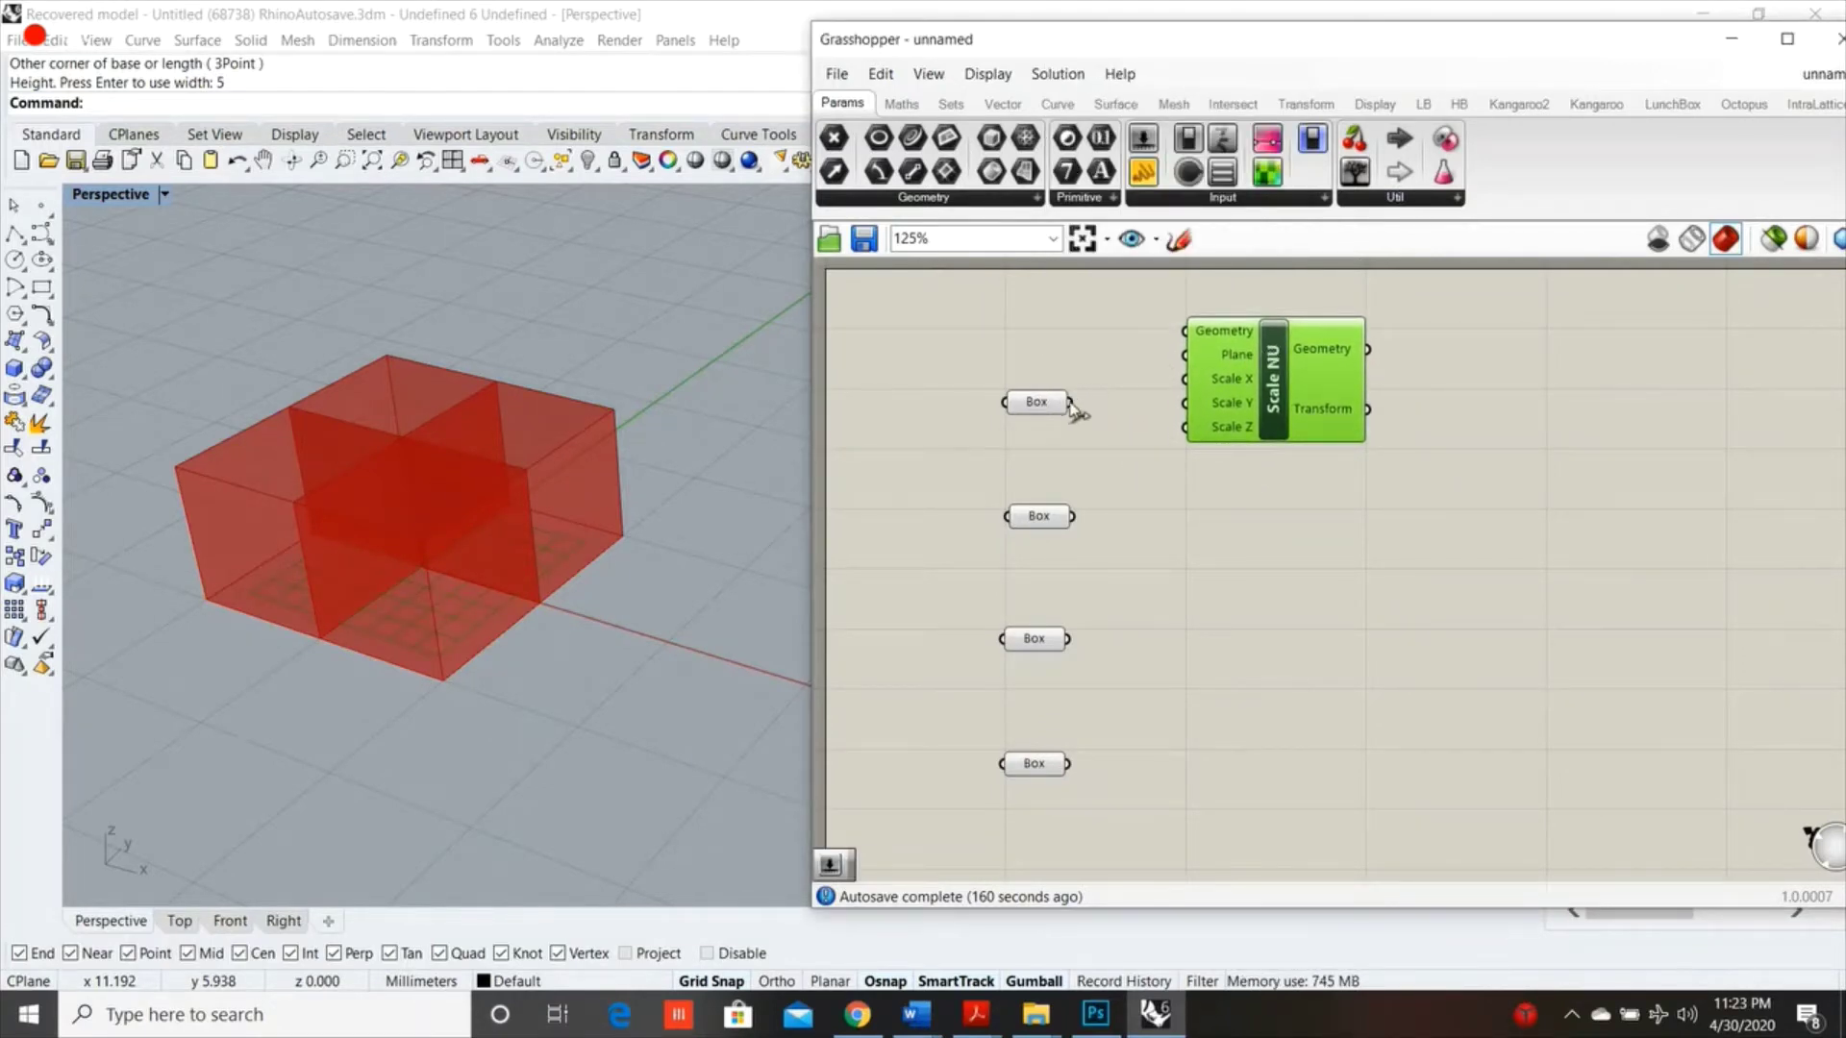
left_click_drag(1070, 403, 1184, 331)
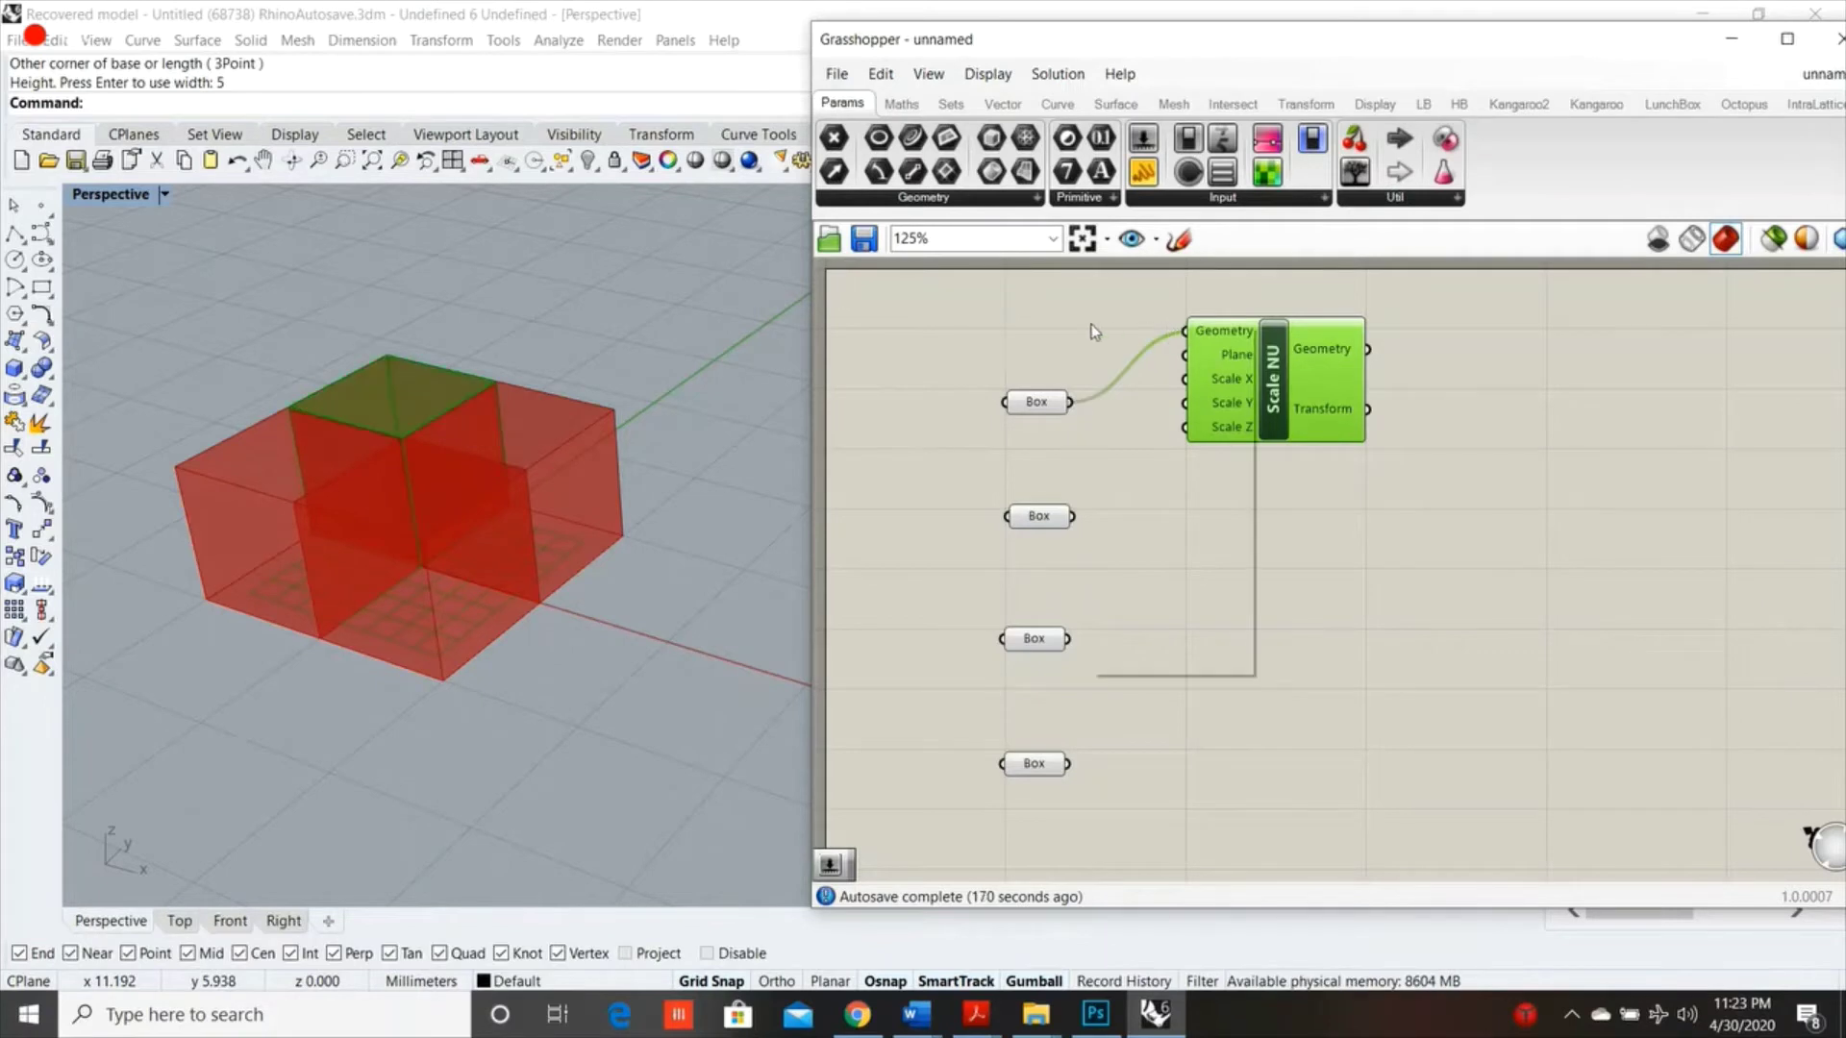
Search for a Point parameter on the canvas with 'POINT'
left_click(1044, 348)
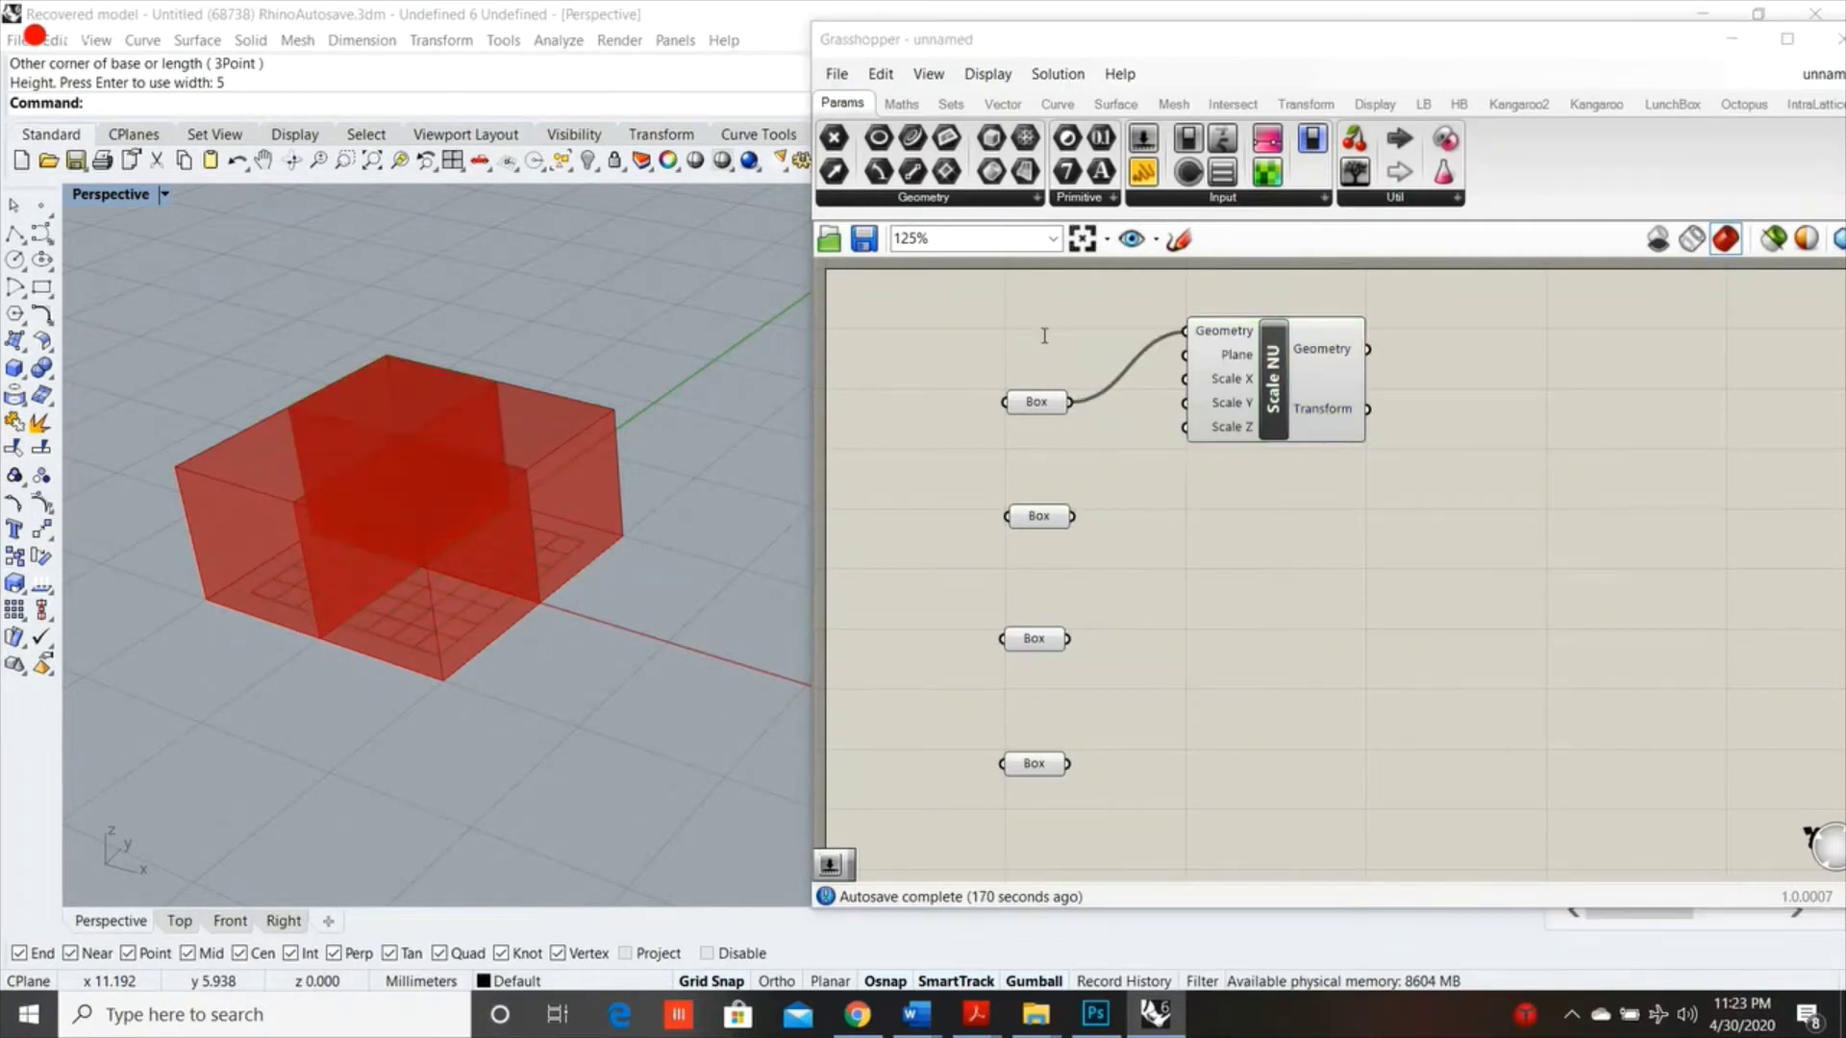
double_click(1044, 335)
type("POI")
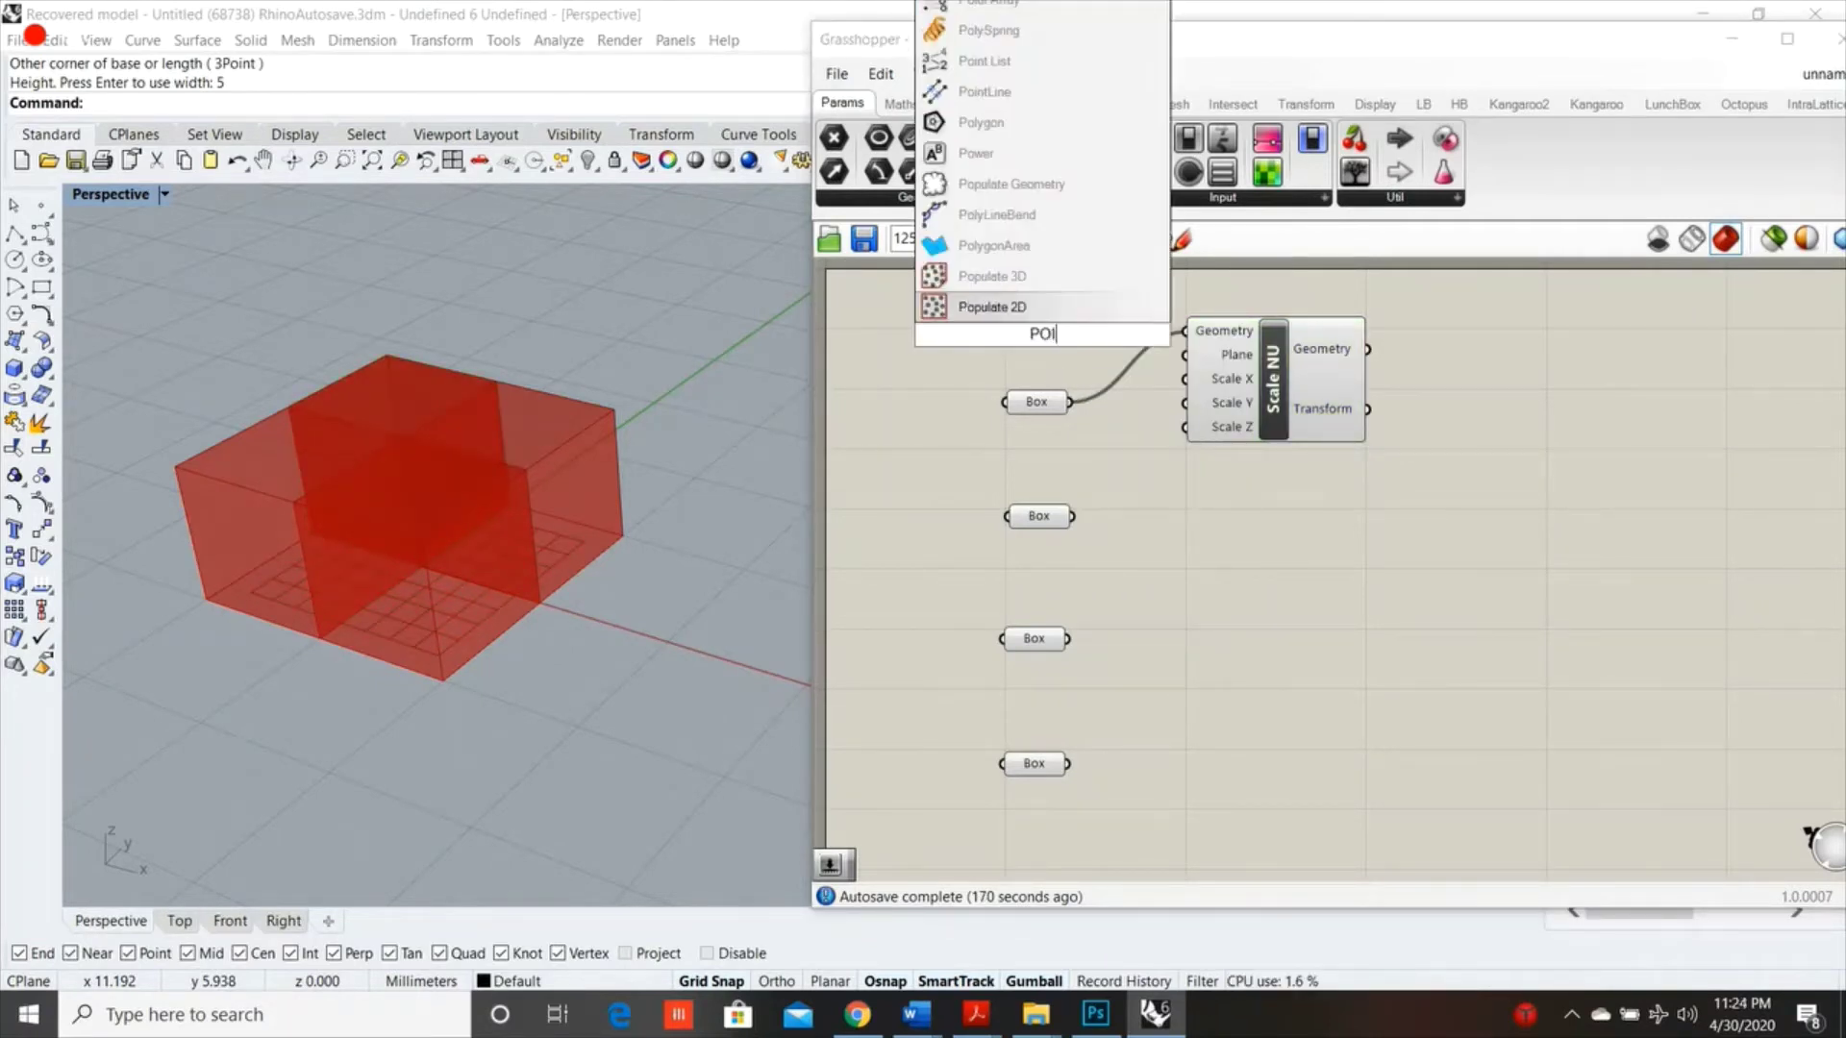
type("NT")
Place a Point parameter set to the boxes' shared corner and wire it to Scale NU's Plane
key("Return")
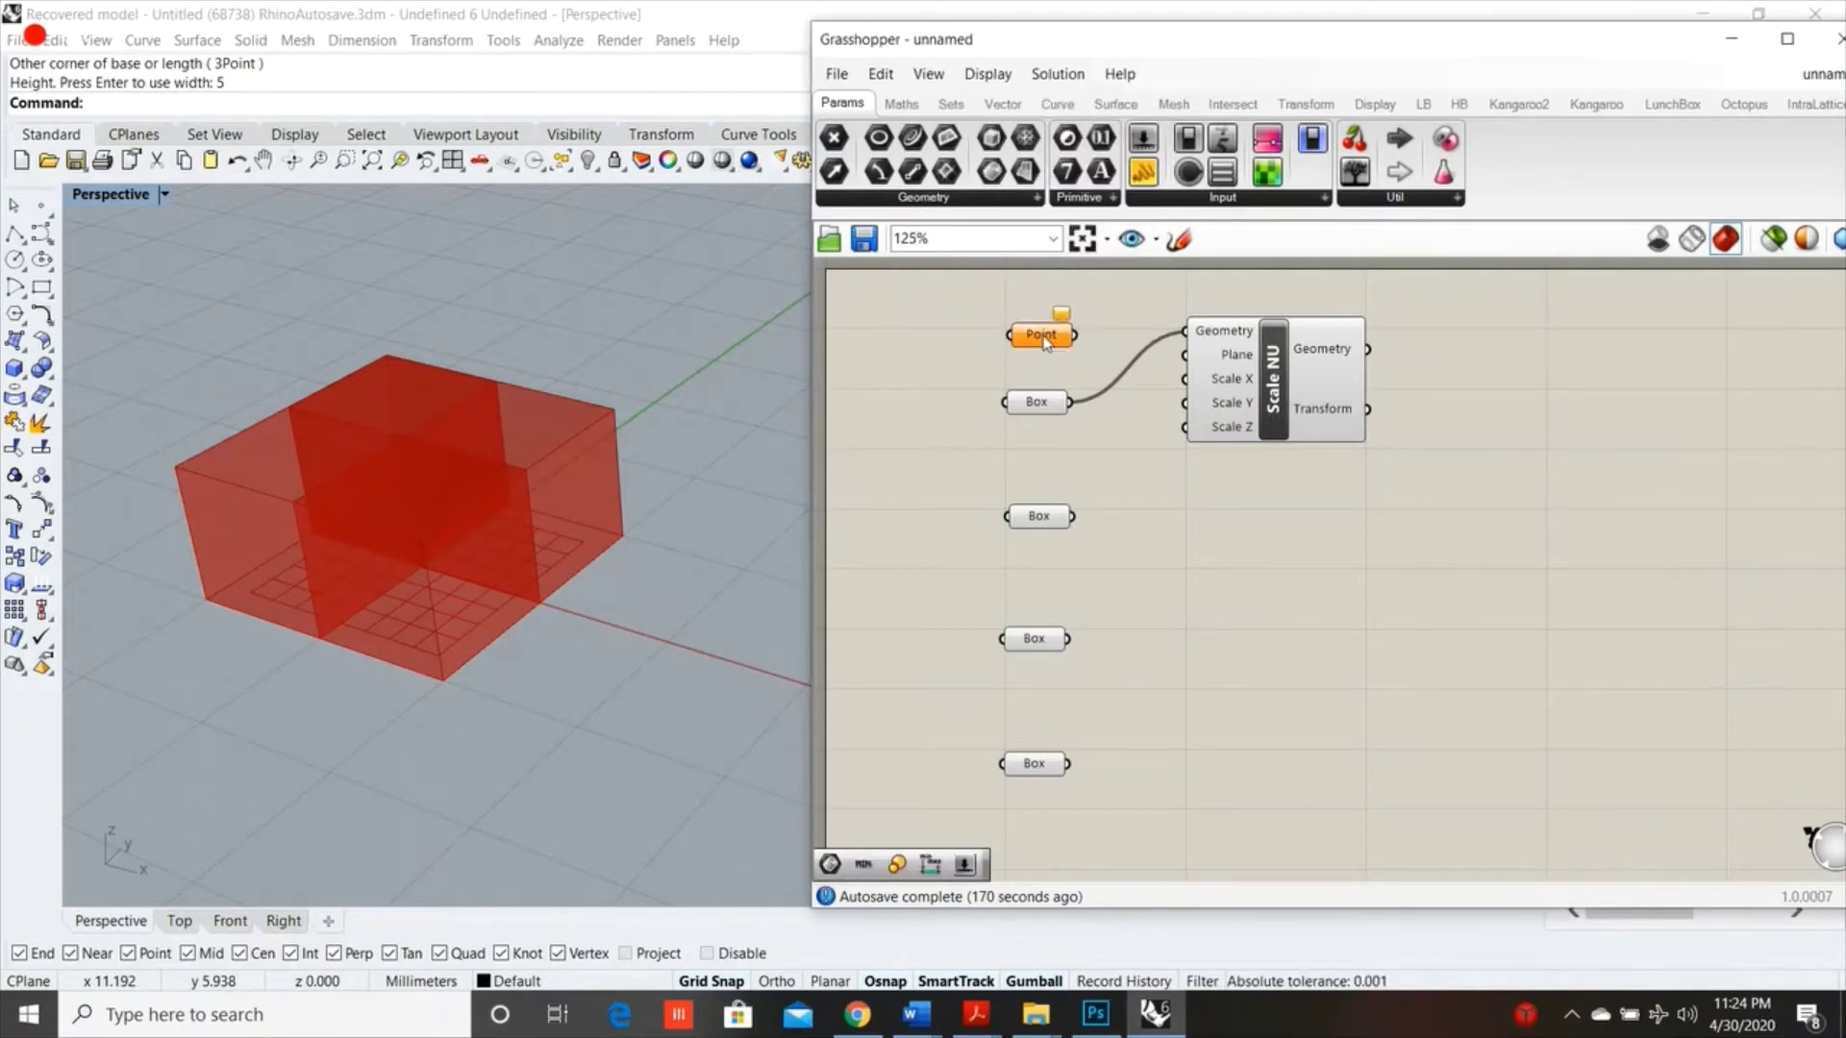
right_click(1046, 343)
left_click(1115, 644)
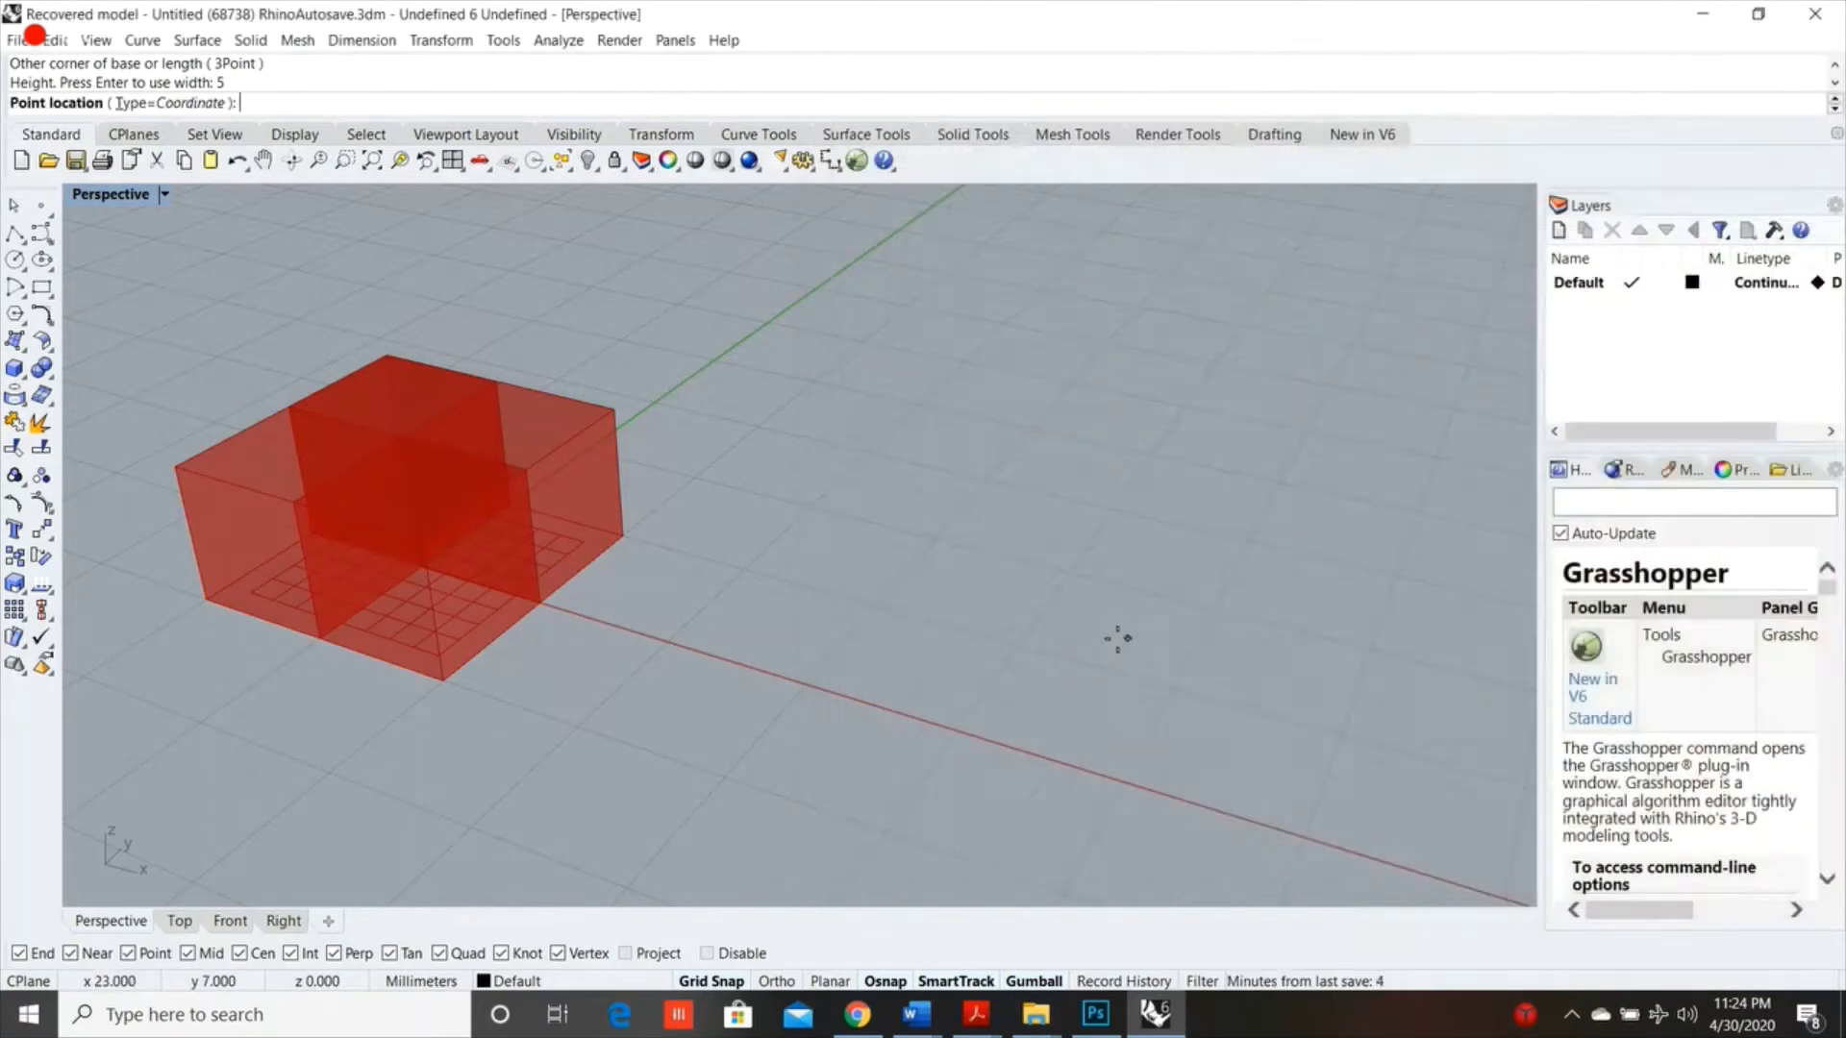
left_click(428, 565)
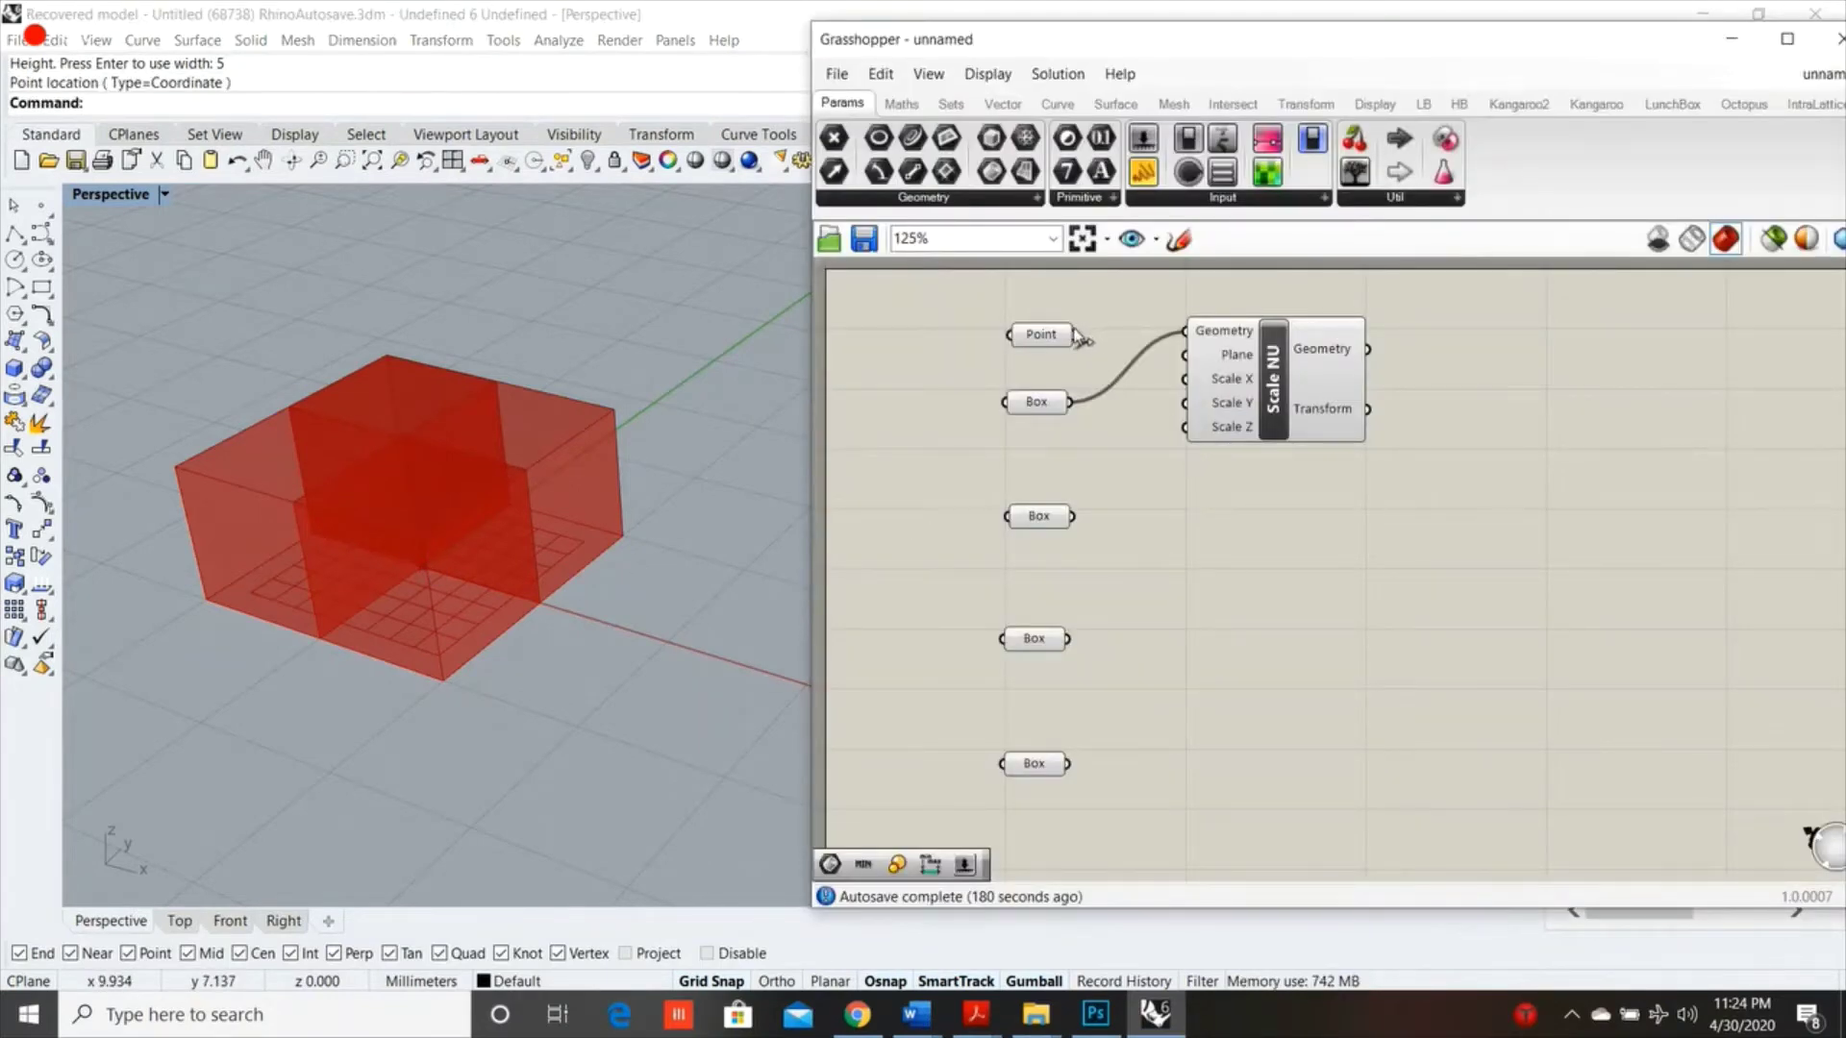
left_click_drag(1076, 335, 1178, 358)
left_click_drag(1048, 333, 1044, 336)
Add a Number Slider at 0.5 beside the Scale NU component
double_click(904, 370)
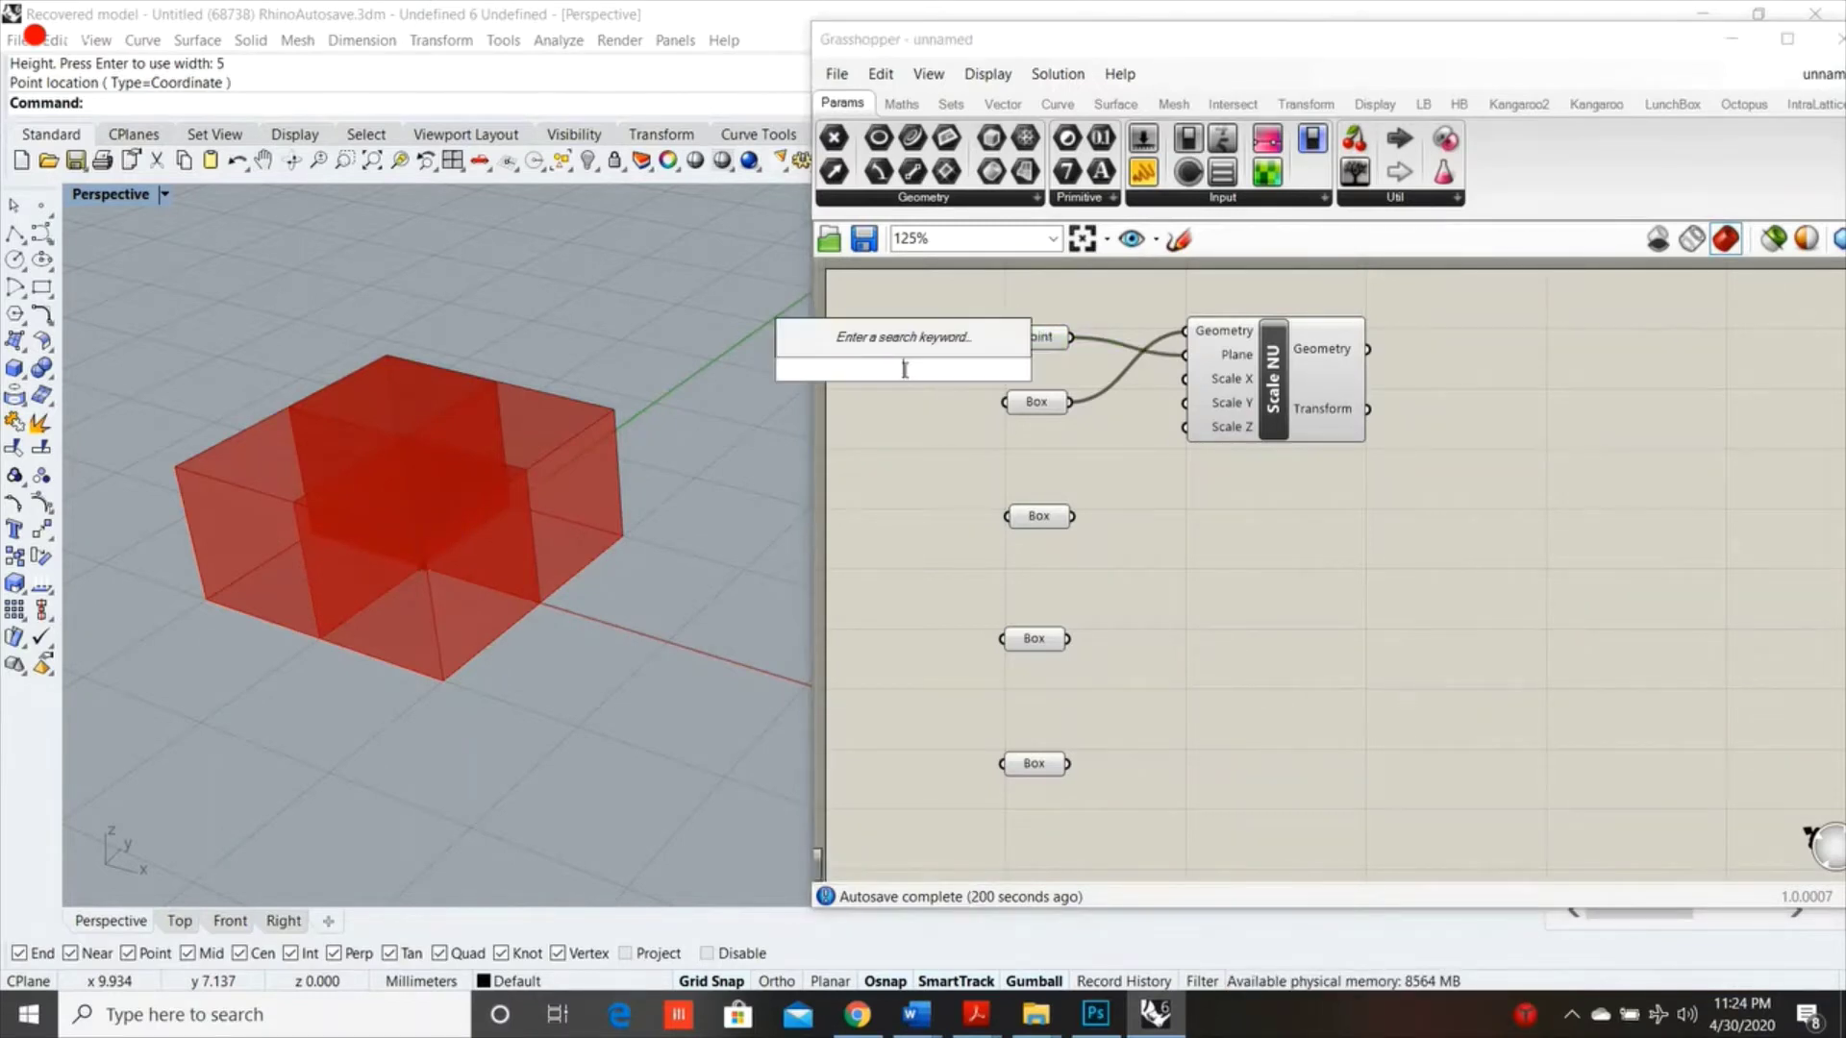
type("0.5<2")
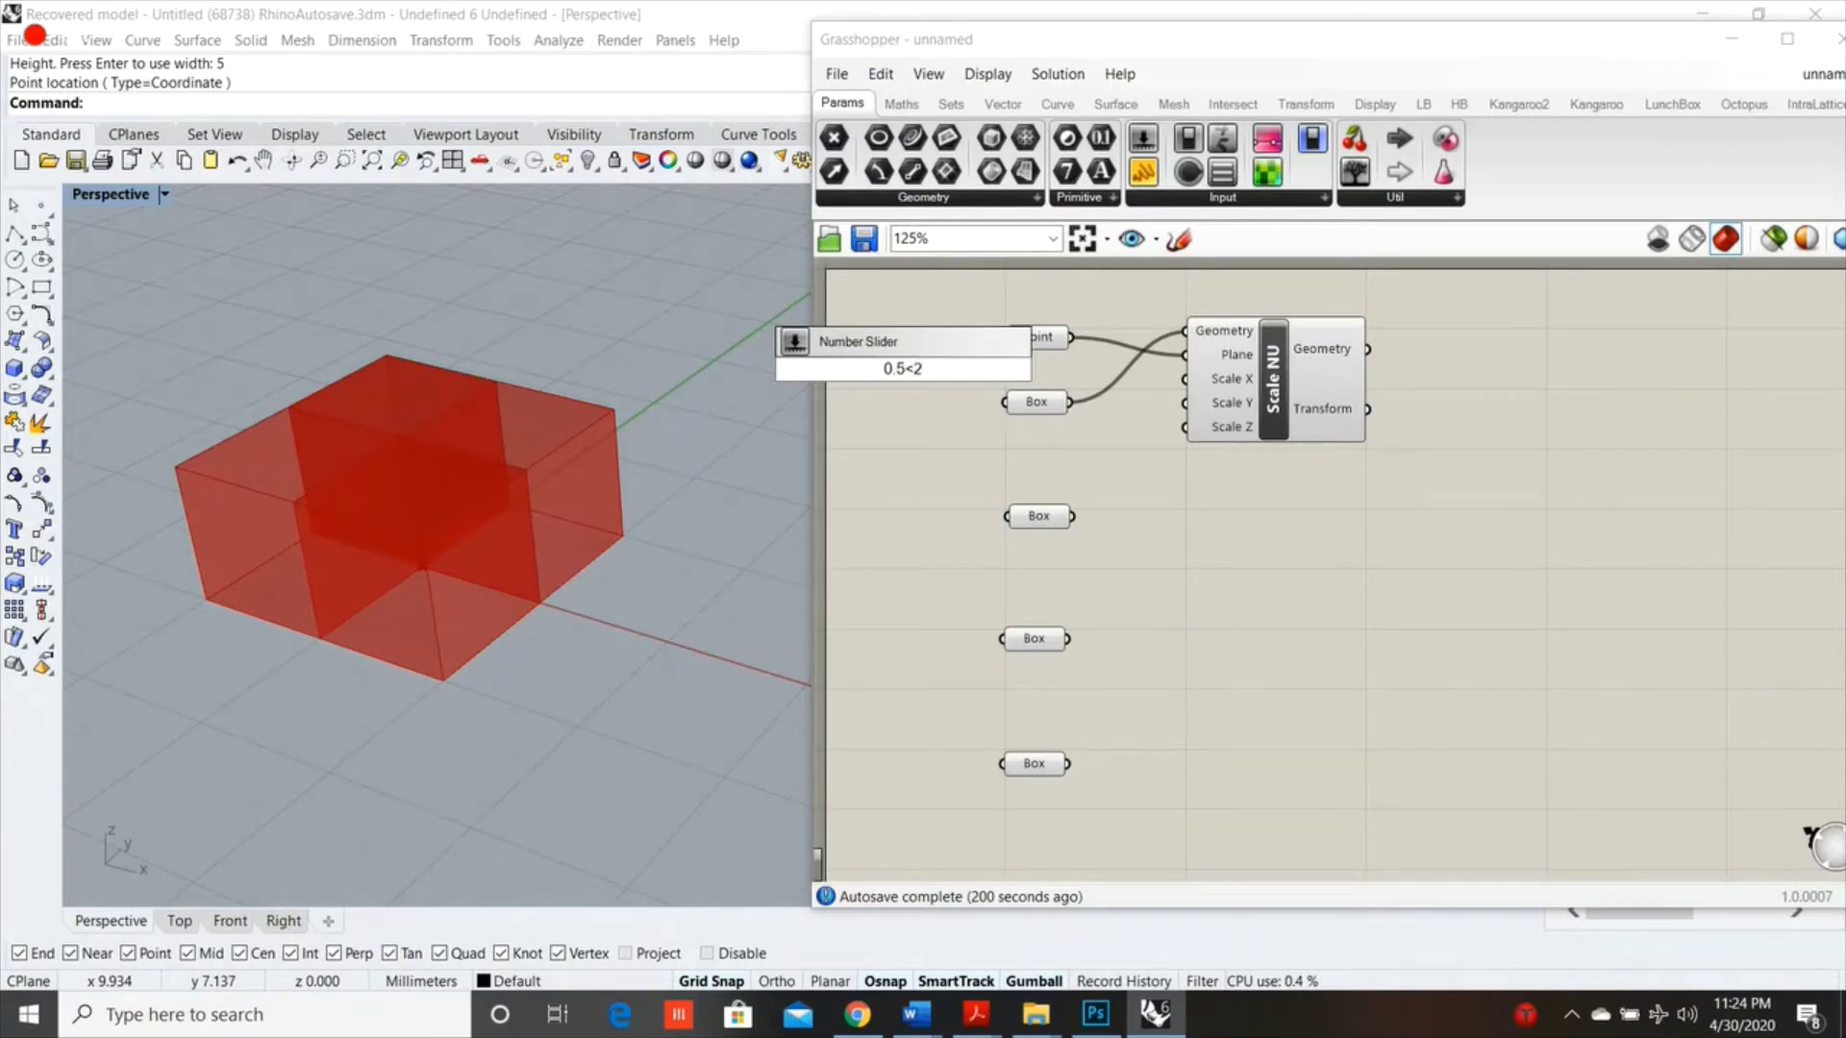
key("Return")
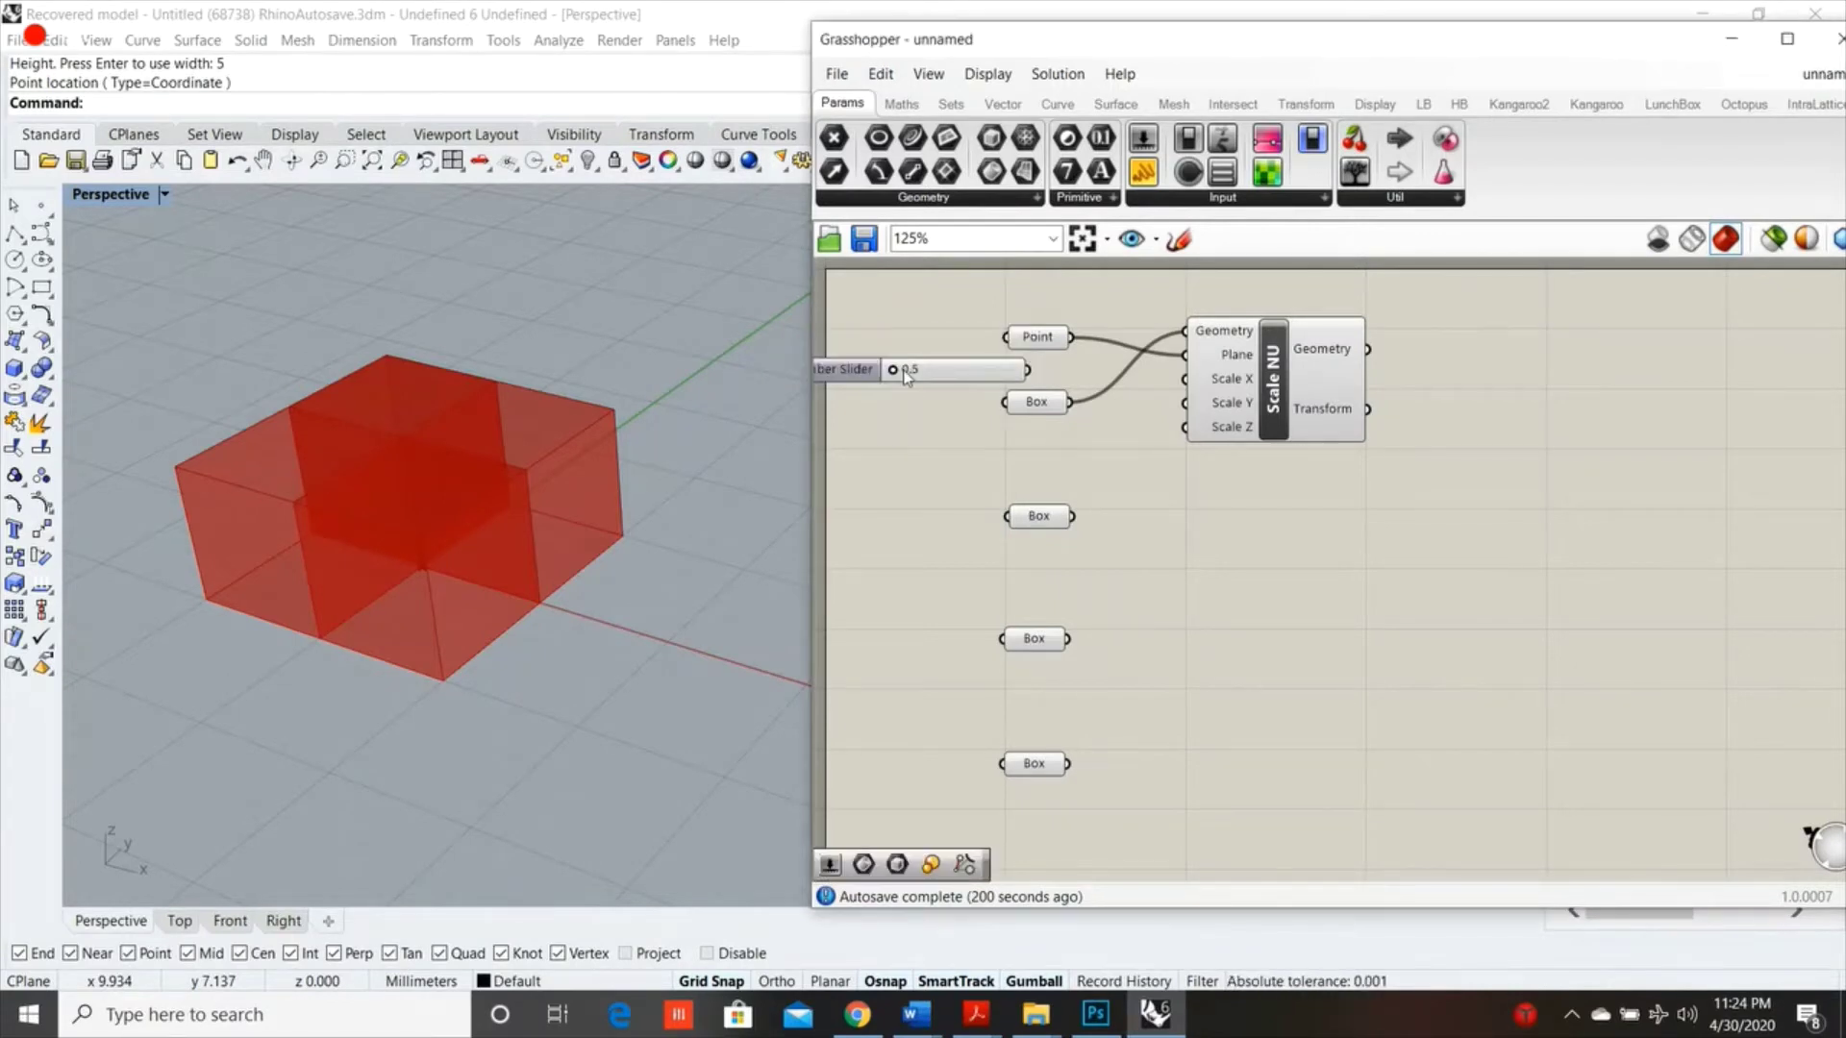
left_click_drag(959, 375, 1002, 371)
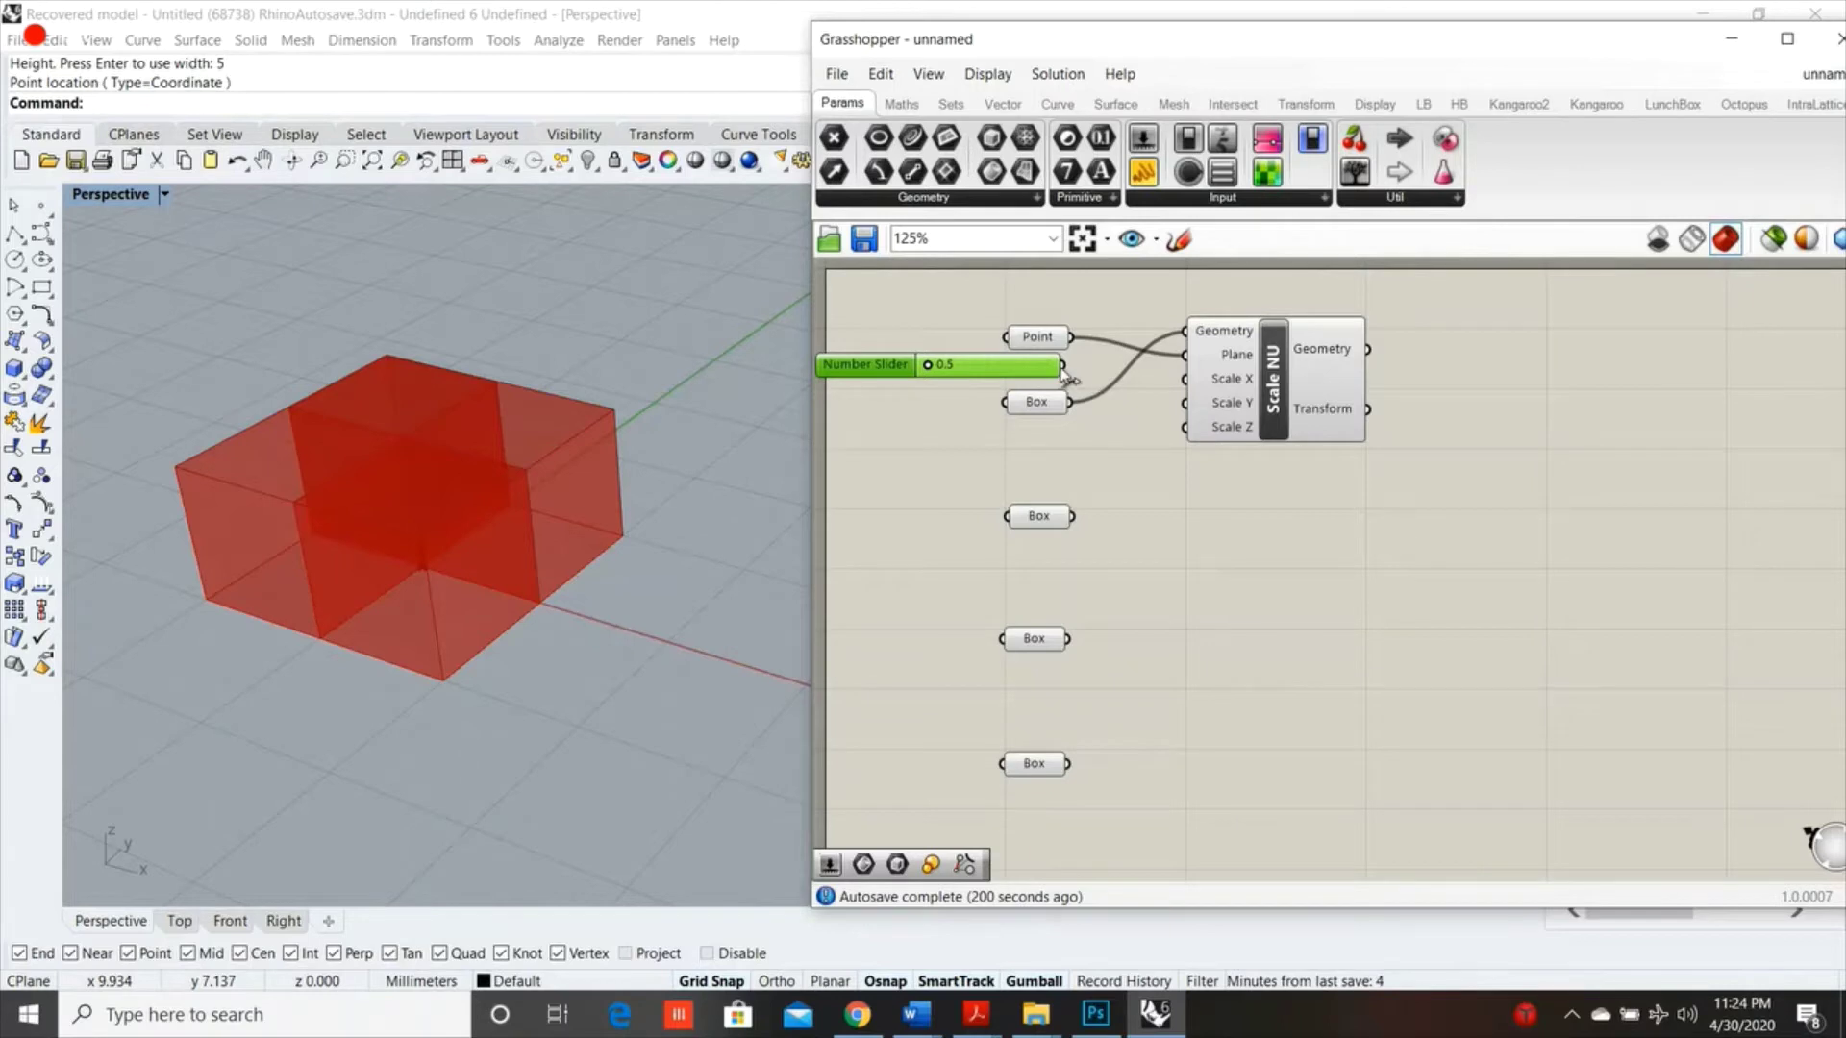
Copy the slider twice and wire the three sliders to Scale X, Y and Z
scroll(1437, 625, "down", 2)
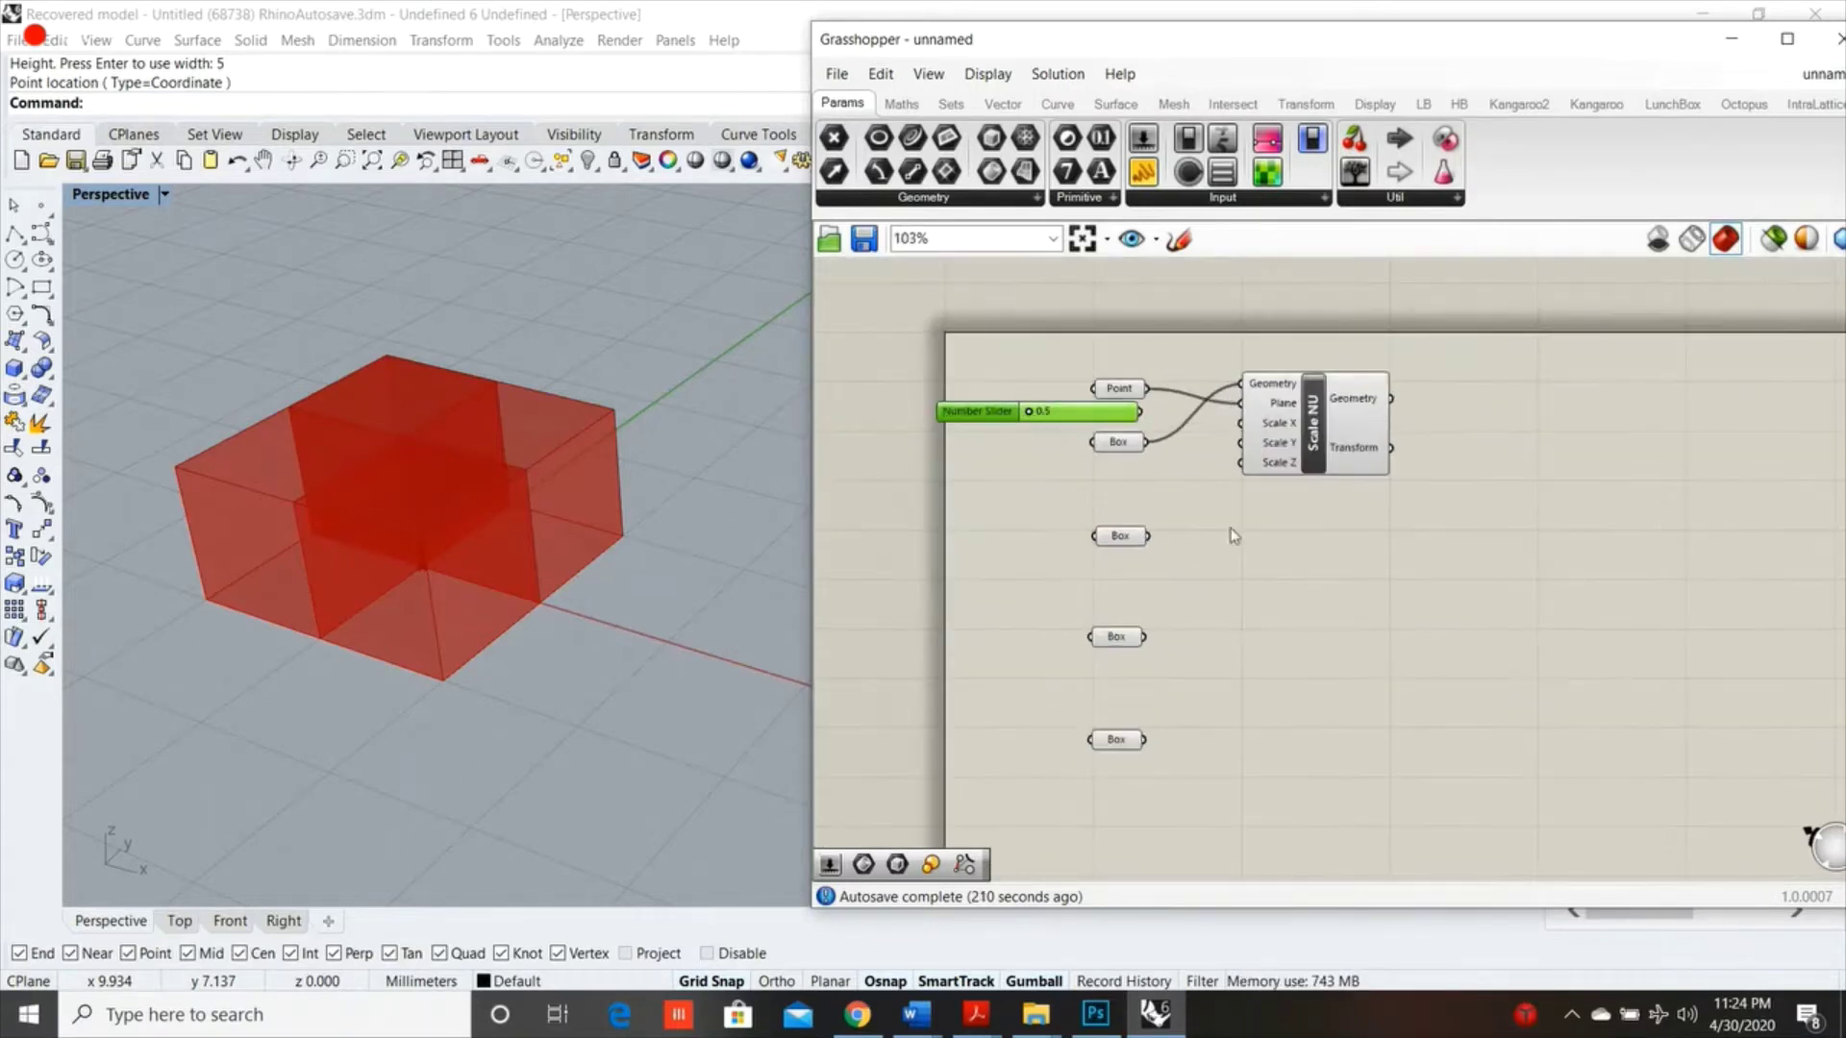
left_click_drag(1074, 424, 1239, 423)
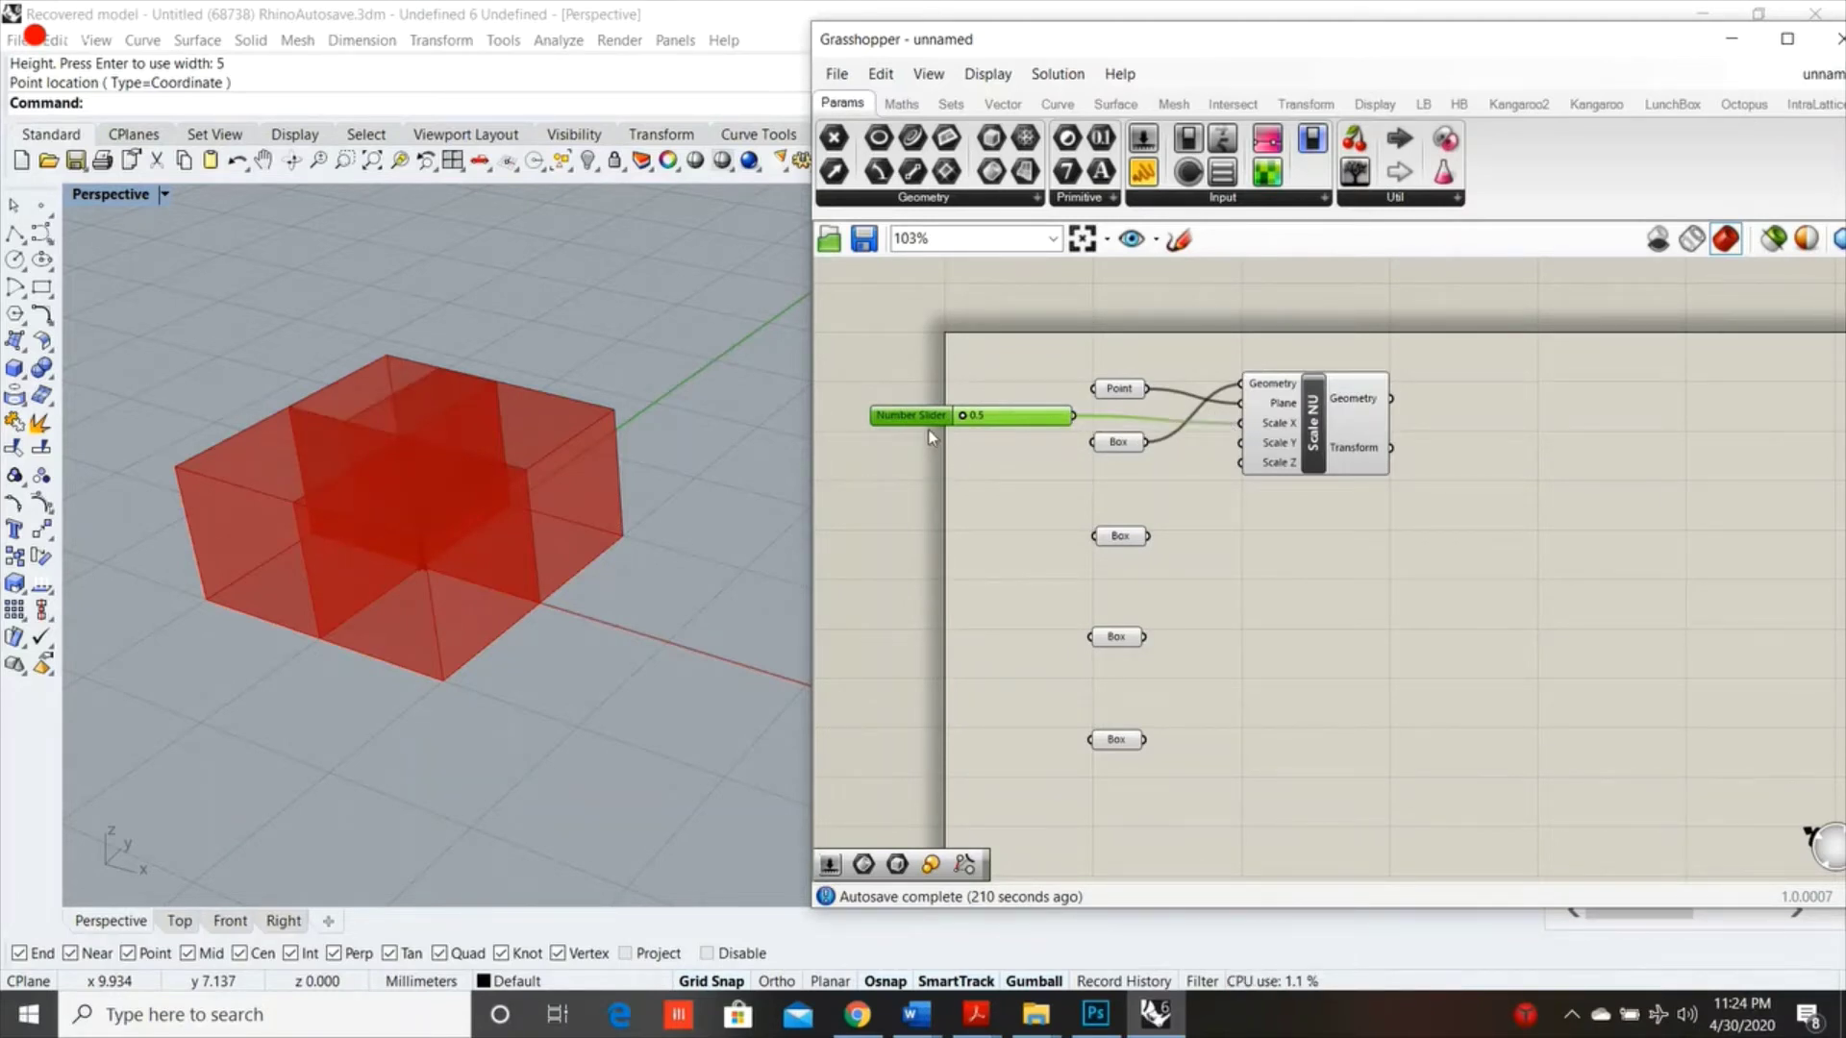
mouse_move(929, 438)
left_mouse_down("alt")
mouse_move(928, 511)
mouse_move(935, 438)
mouse_move(927, 454)
left_mouse_up("alt")
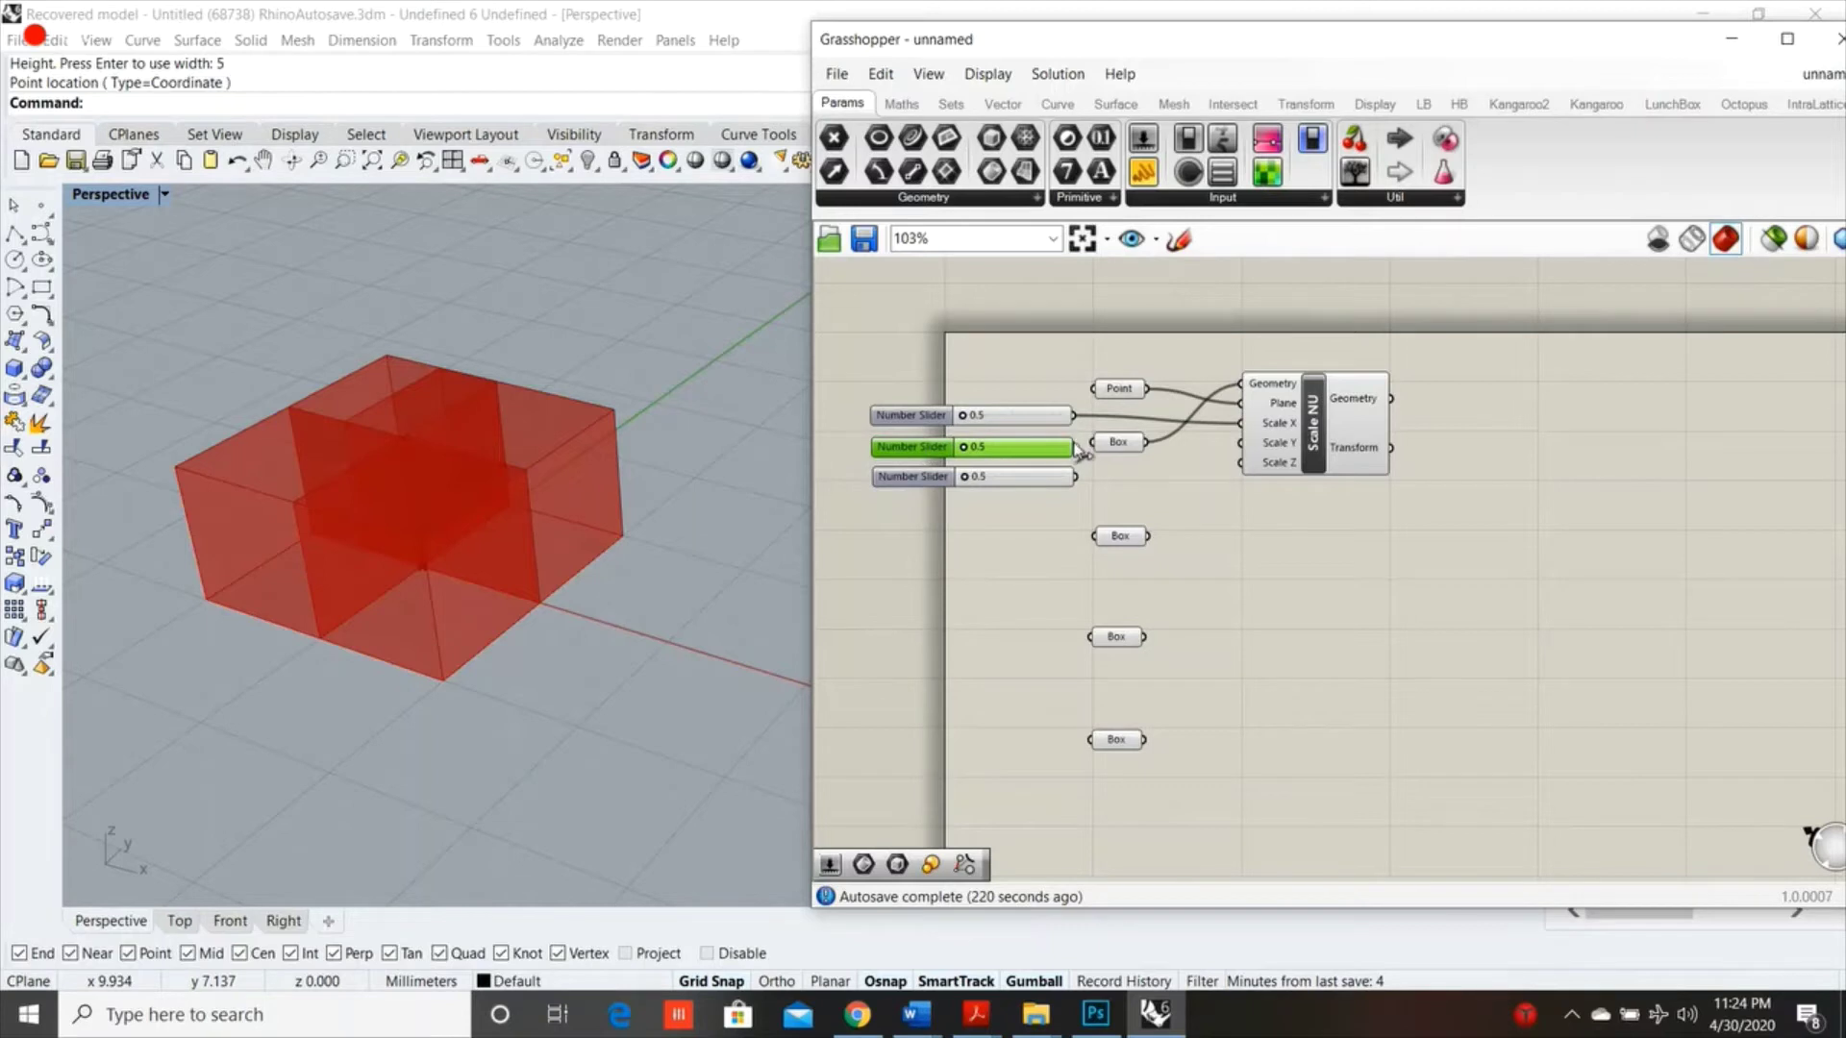
left_click_drag(1074, 447, 1254, 444)
left_click_drag(1075, 475, 1239, 463)
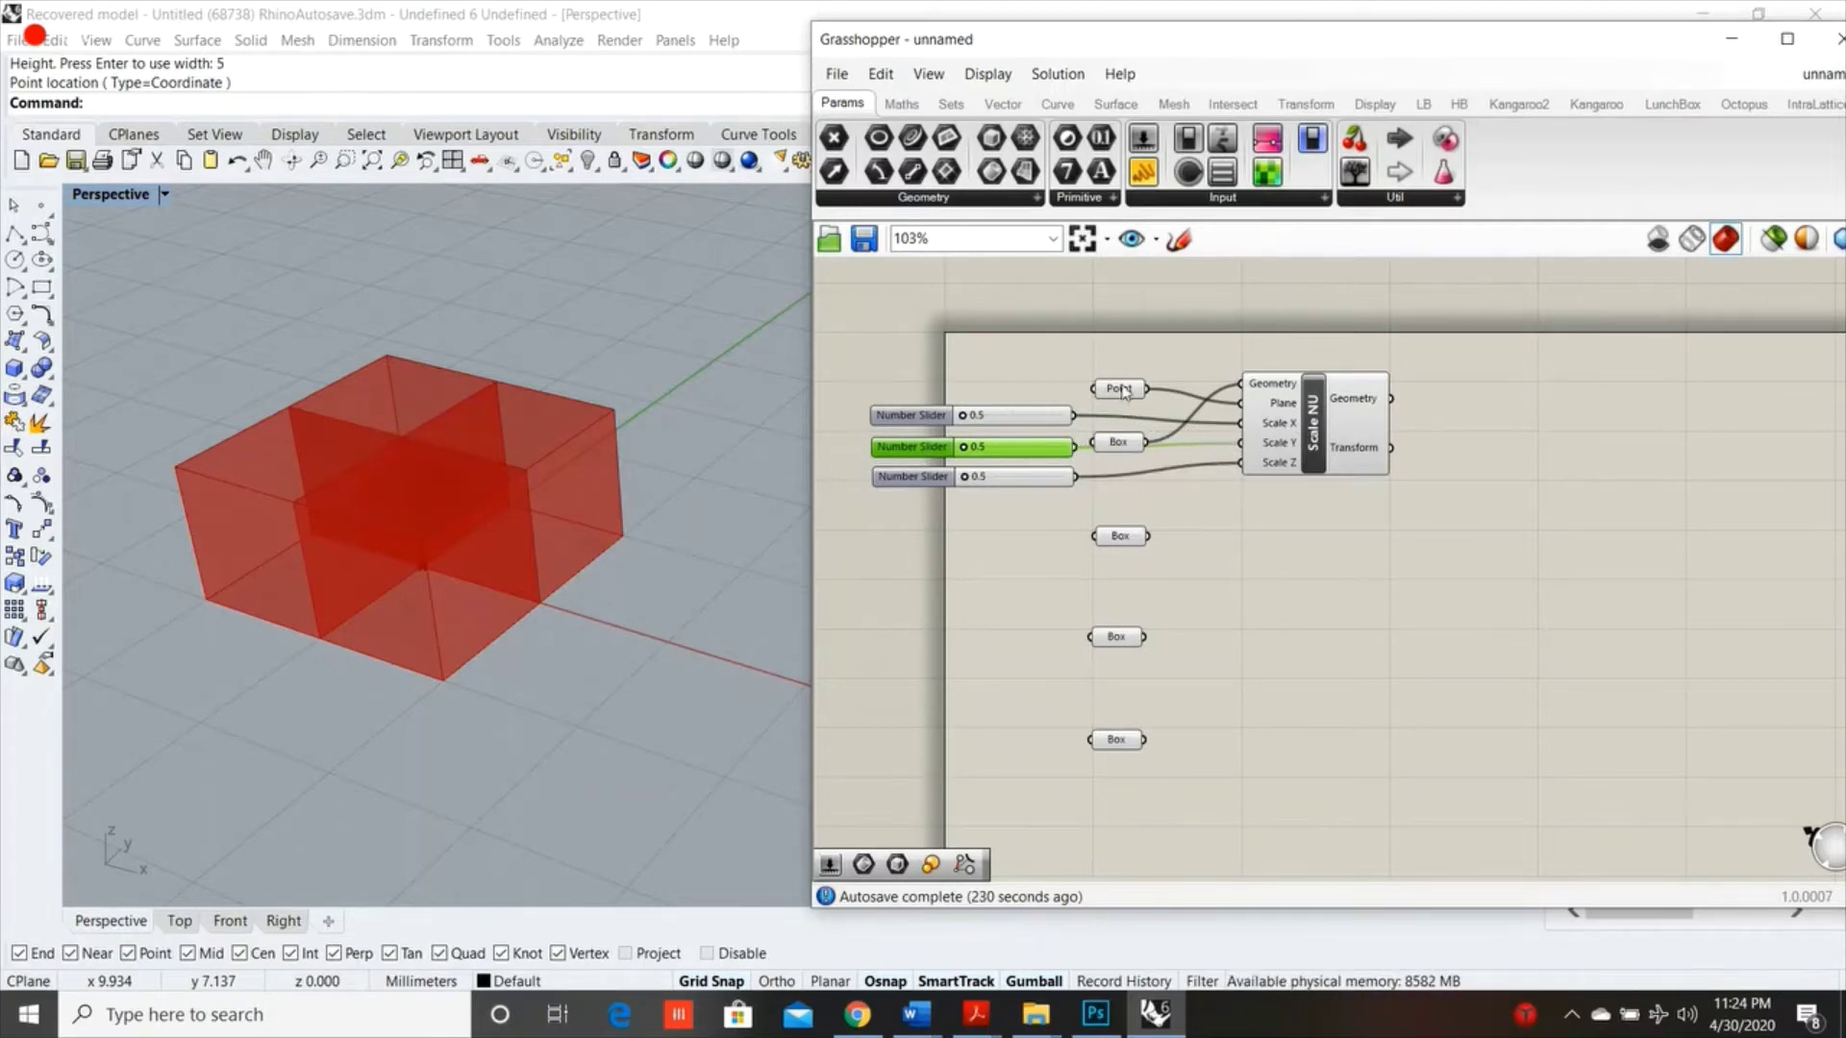
Hide the original Box's preview and raise the Scale X slider to stretch the box
left_click_drag(1121, 388, 1121, 369)
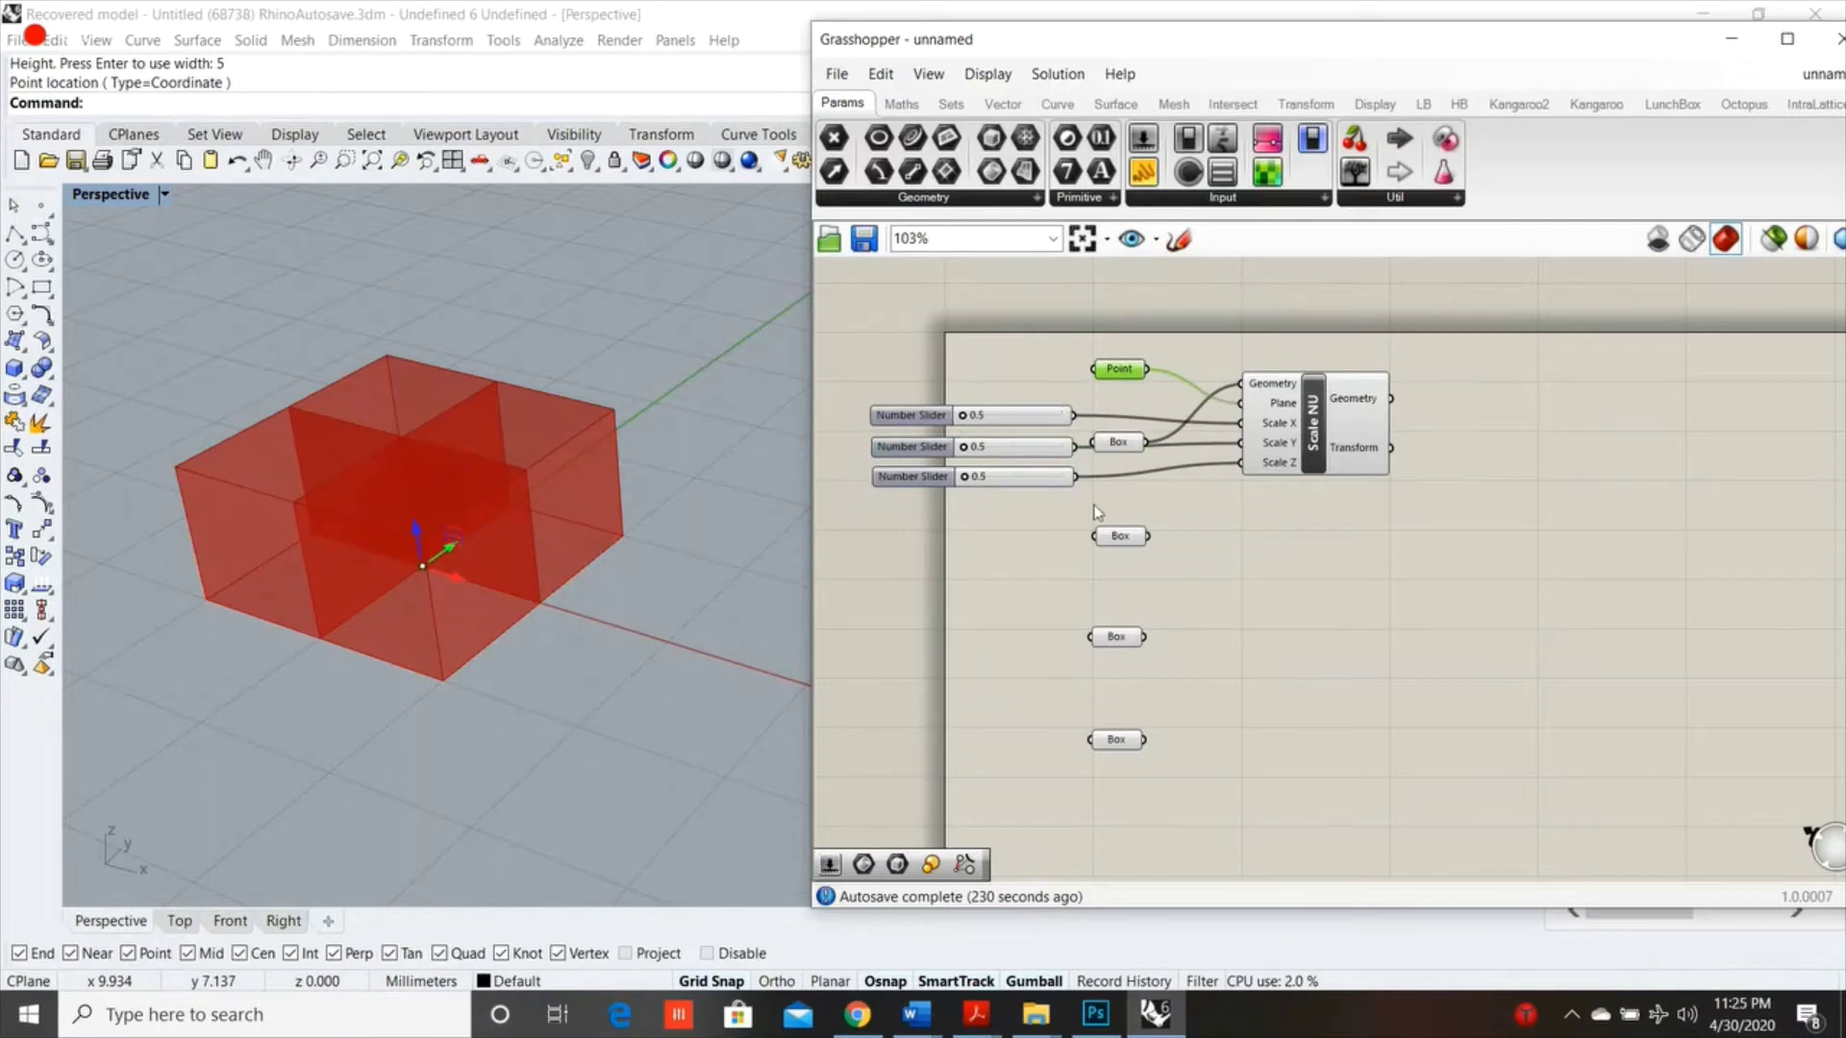
right_click(1133, 445)
left_click(1168, 478)
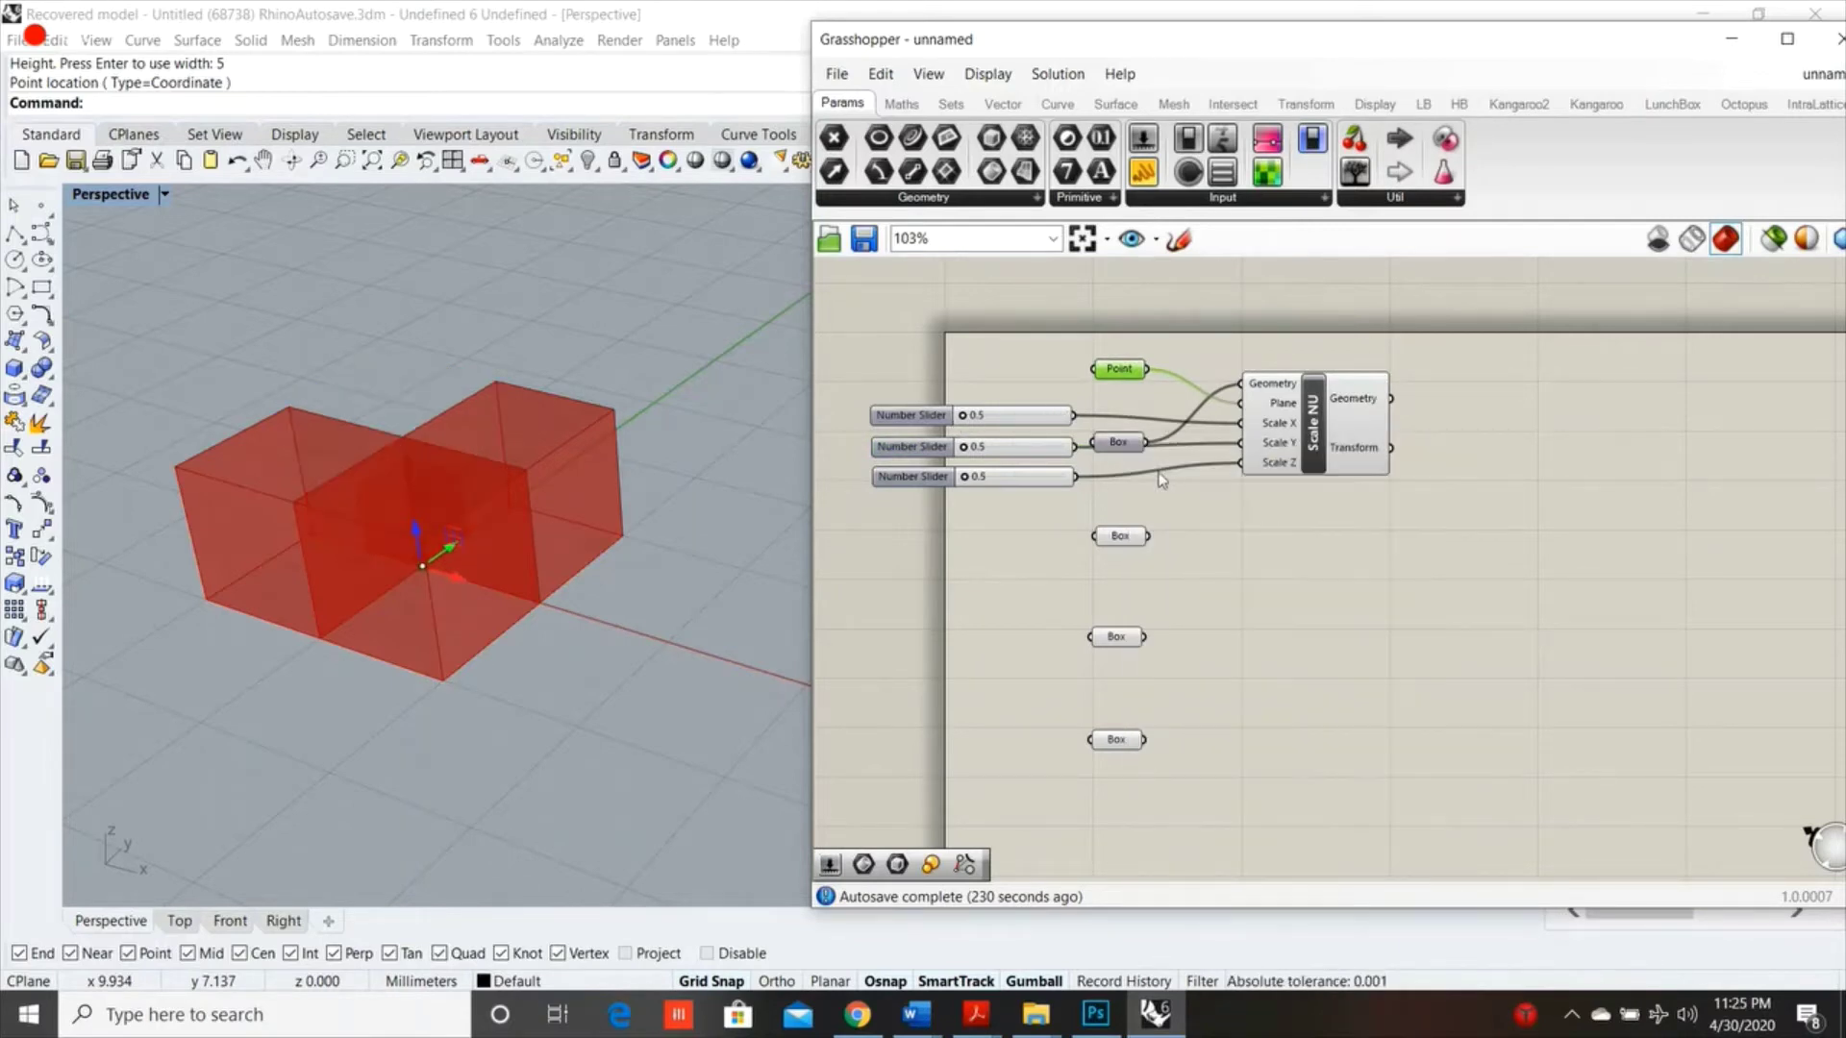
left_click_drag(968, 421, 1105, 459)
Set Scale Z to 0.9 and duplicate the three sliders with Scale NU below the originals
left_click(1286, 434)
left_click_drag(966, 484, 993, 483)
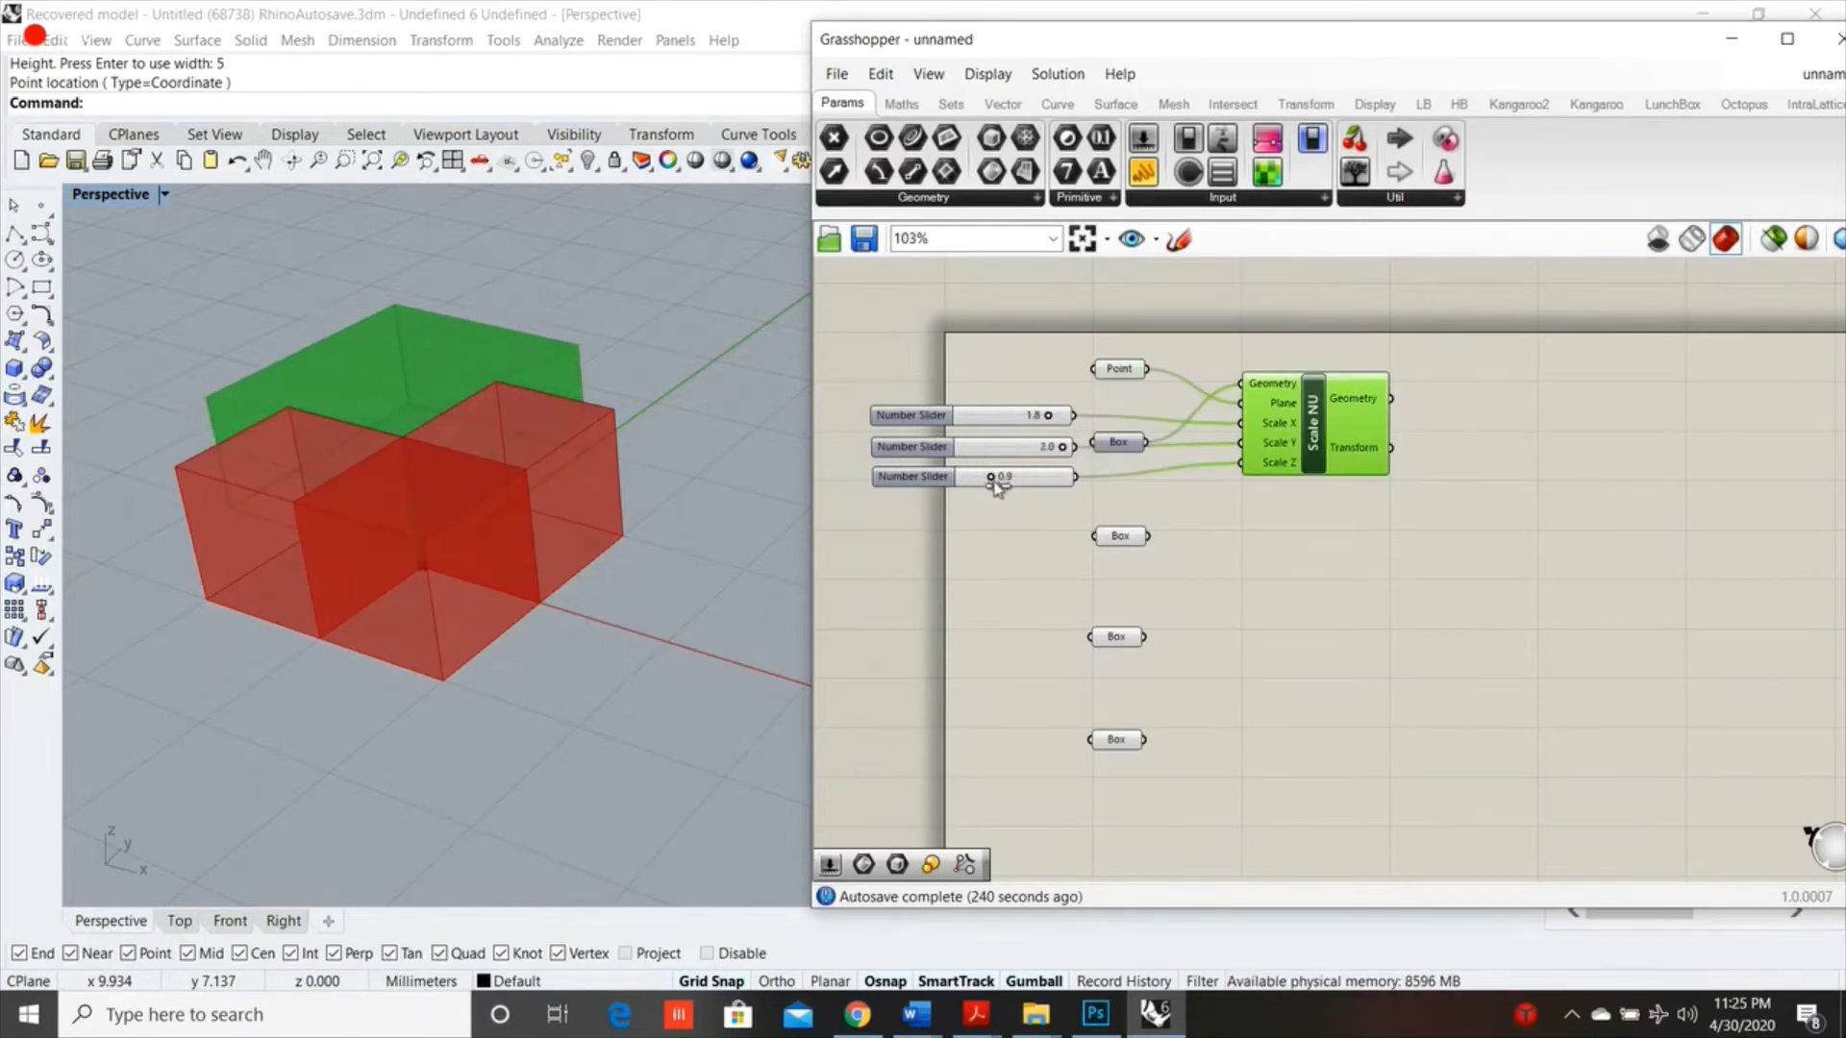
right_click_drag(1000, 567, 973, 568)
left_click_drag(992, 551, 908, 331)
scroll(1454, 515, "down", 3)
left_click_drag(1373, 454, 1393, 708)
scroll(1392, 707, "up", 1)
scroll(1392, 706, "up", 1)
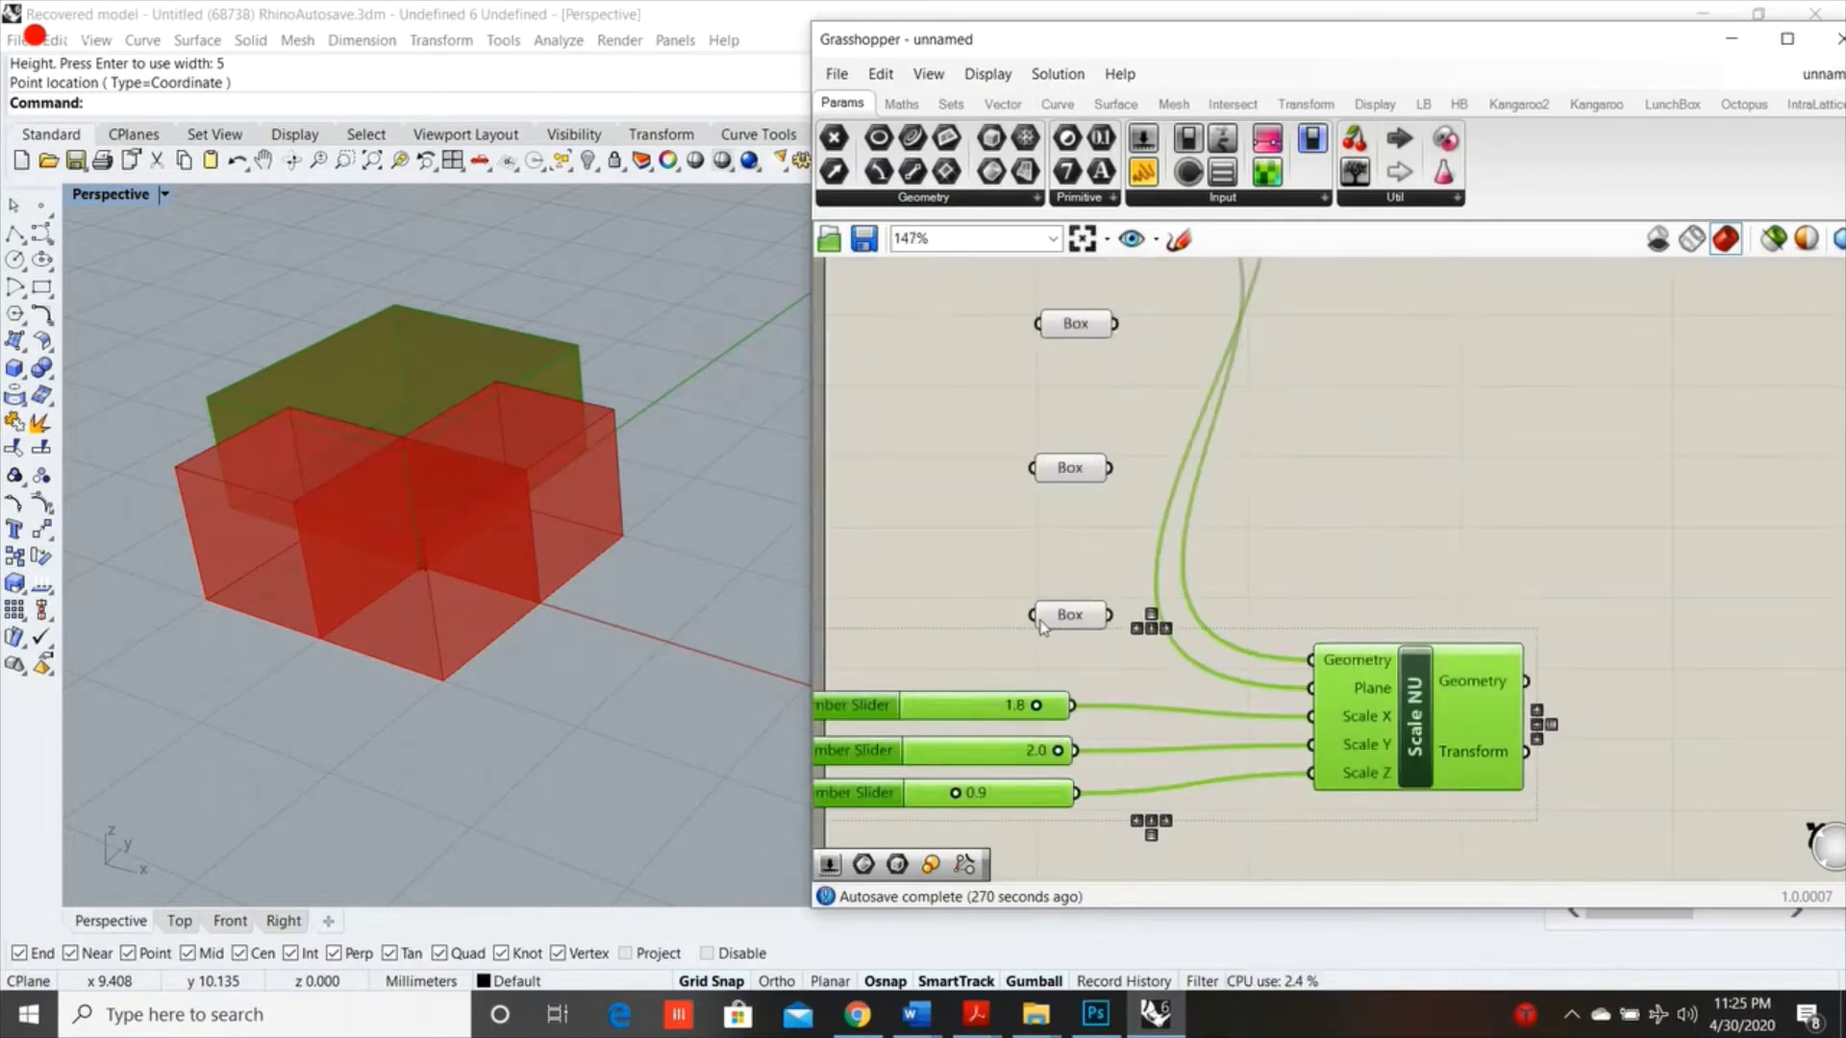
Make another copy of the slider and Scale NU group and feed a Box into its Geometry
left_click_drag(1071, 622, 1311, 662)
scroll(1358, 714, "down", 2)
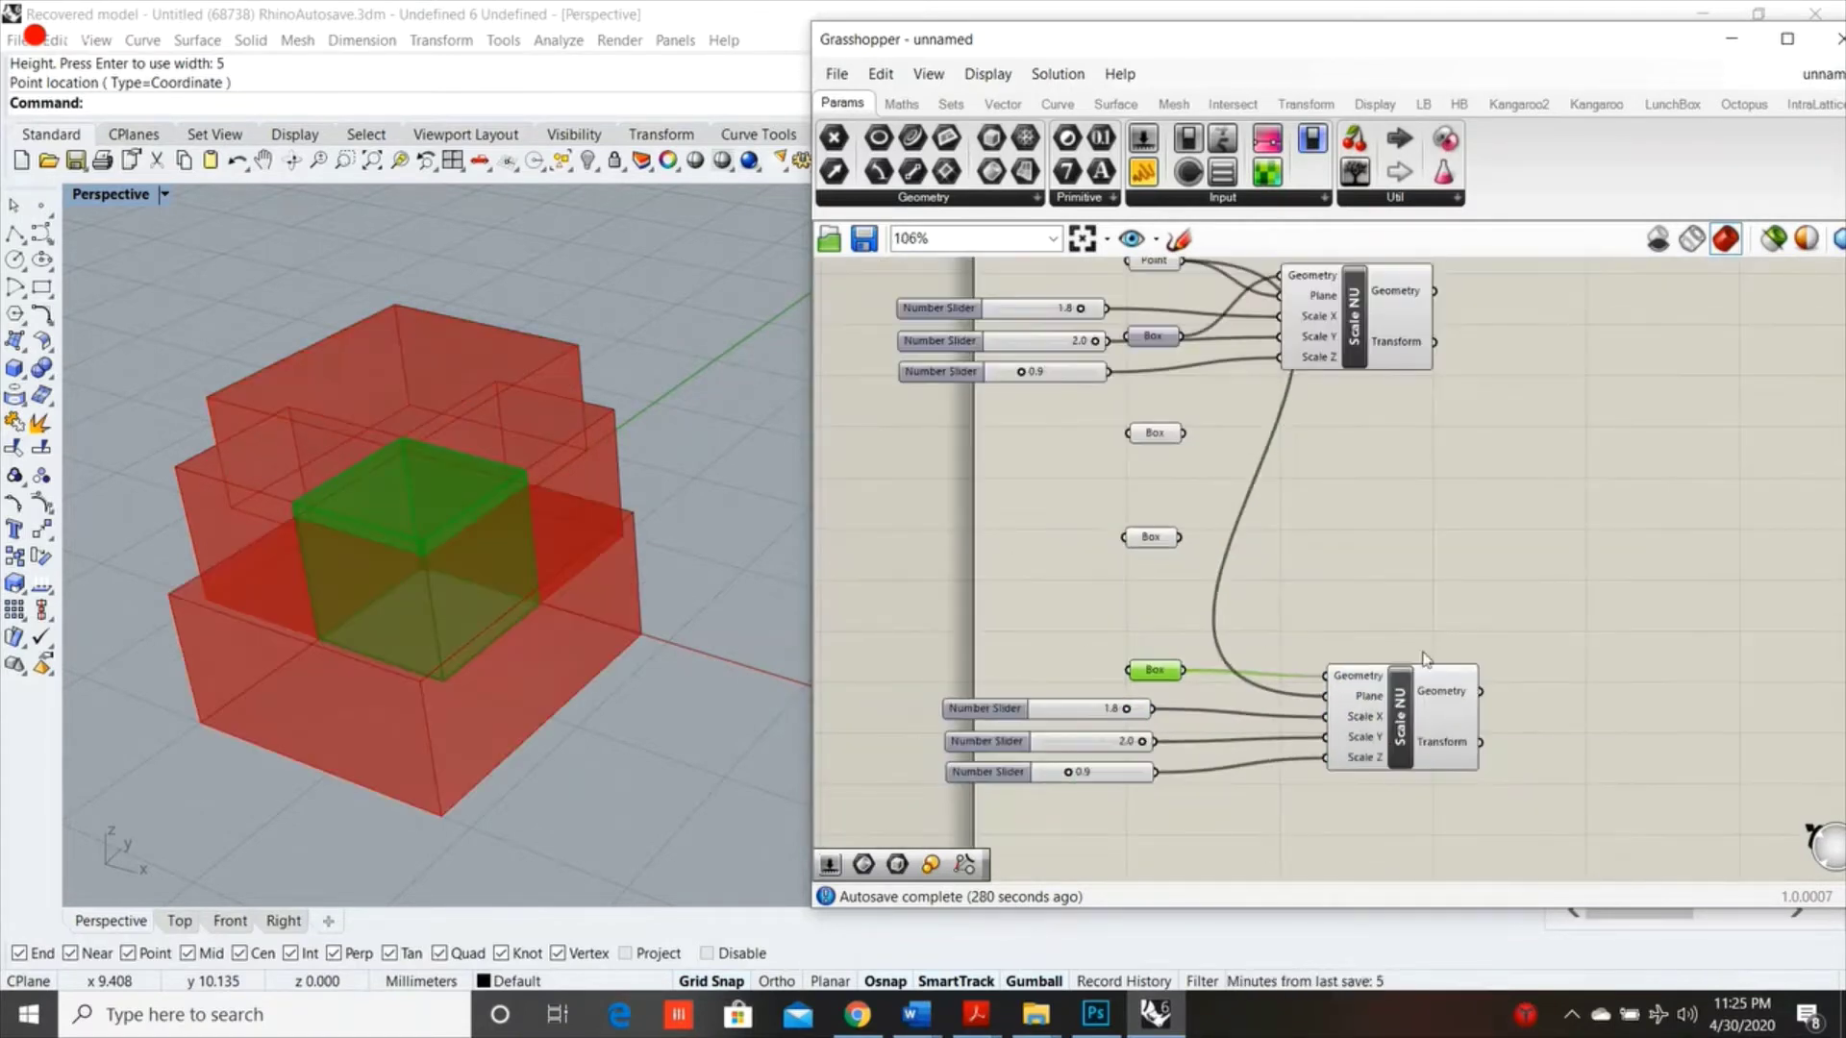
left_click_drag(1532, 830, 1375, 729)
left_click_drag(1084, 794, 1025, 702)
left_click_drag(1406, 727, 1385, 572, "alt")
left_click_drag(1154, 538, 1305, 520)
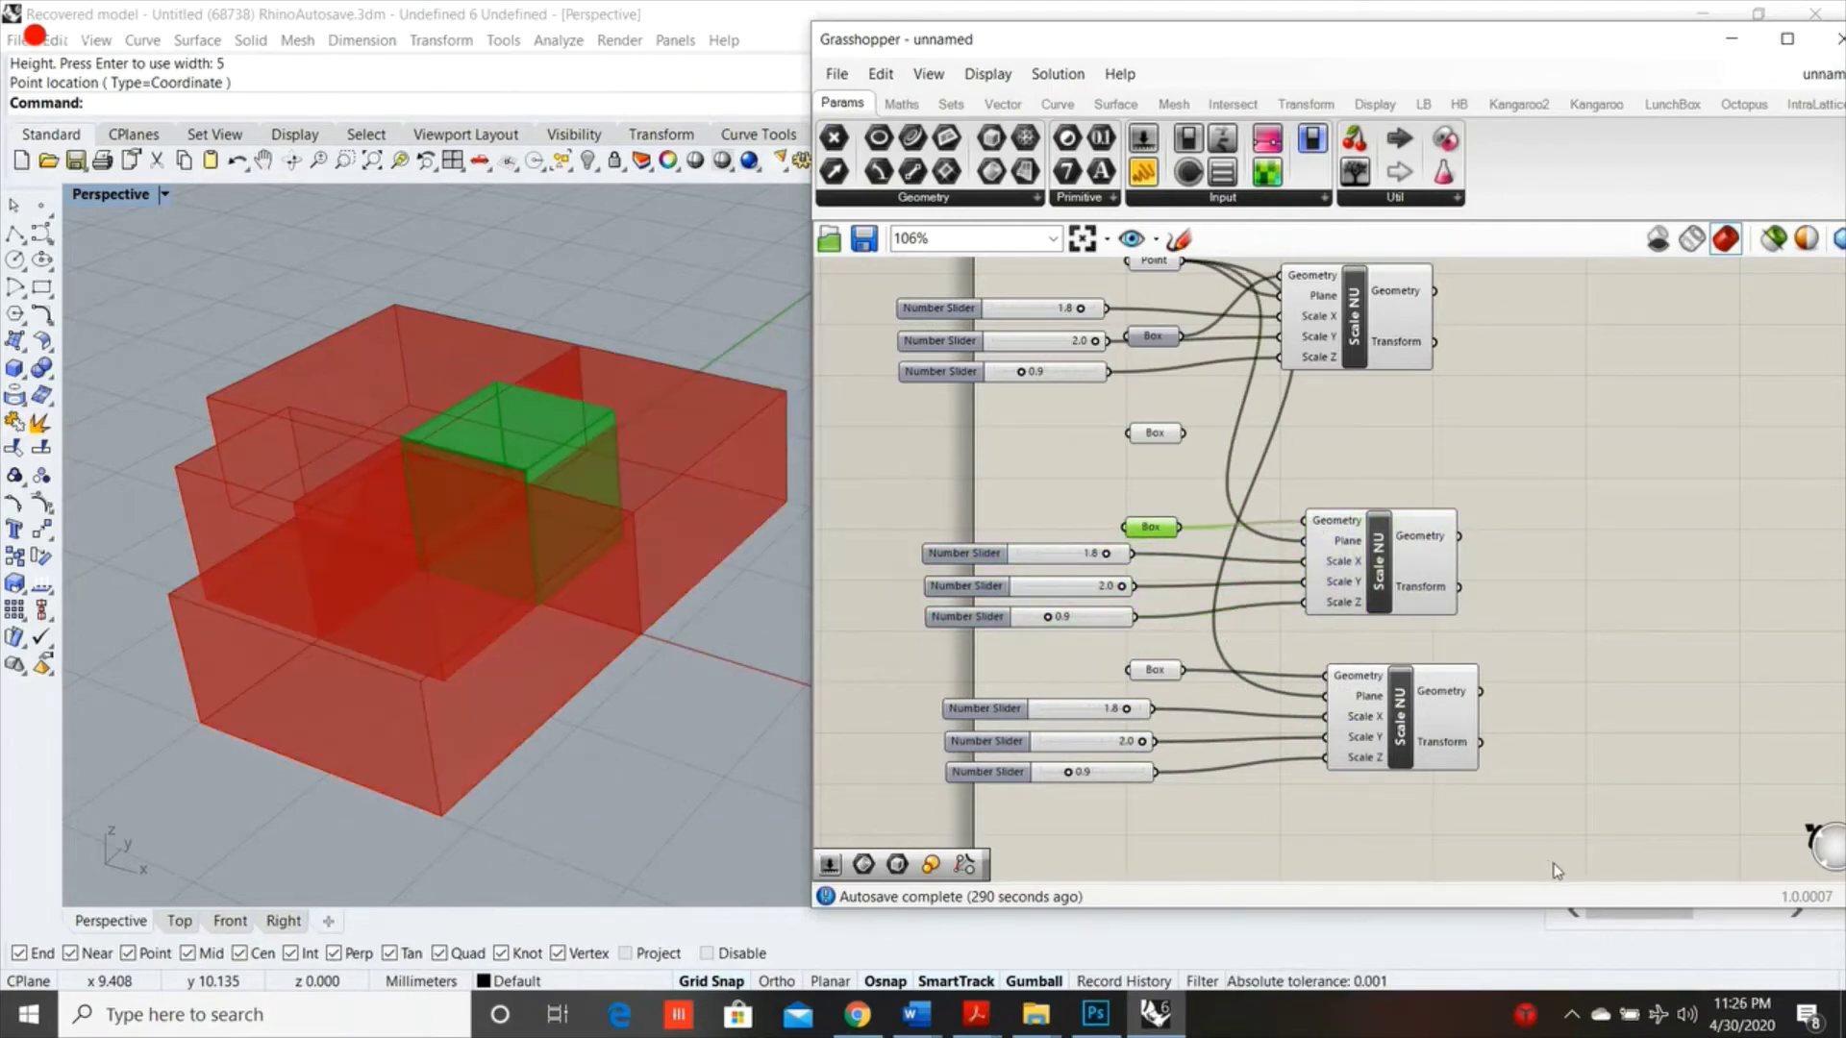
left_click_drag(1576, 855, 913, 527)
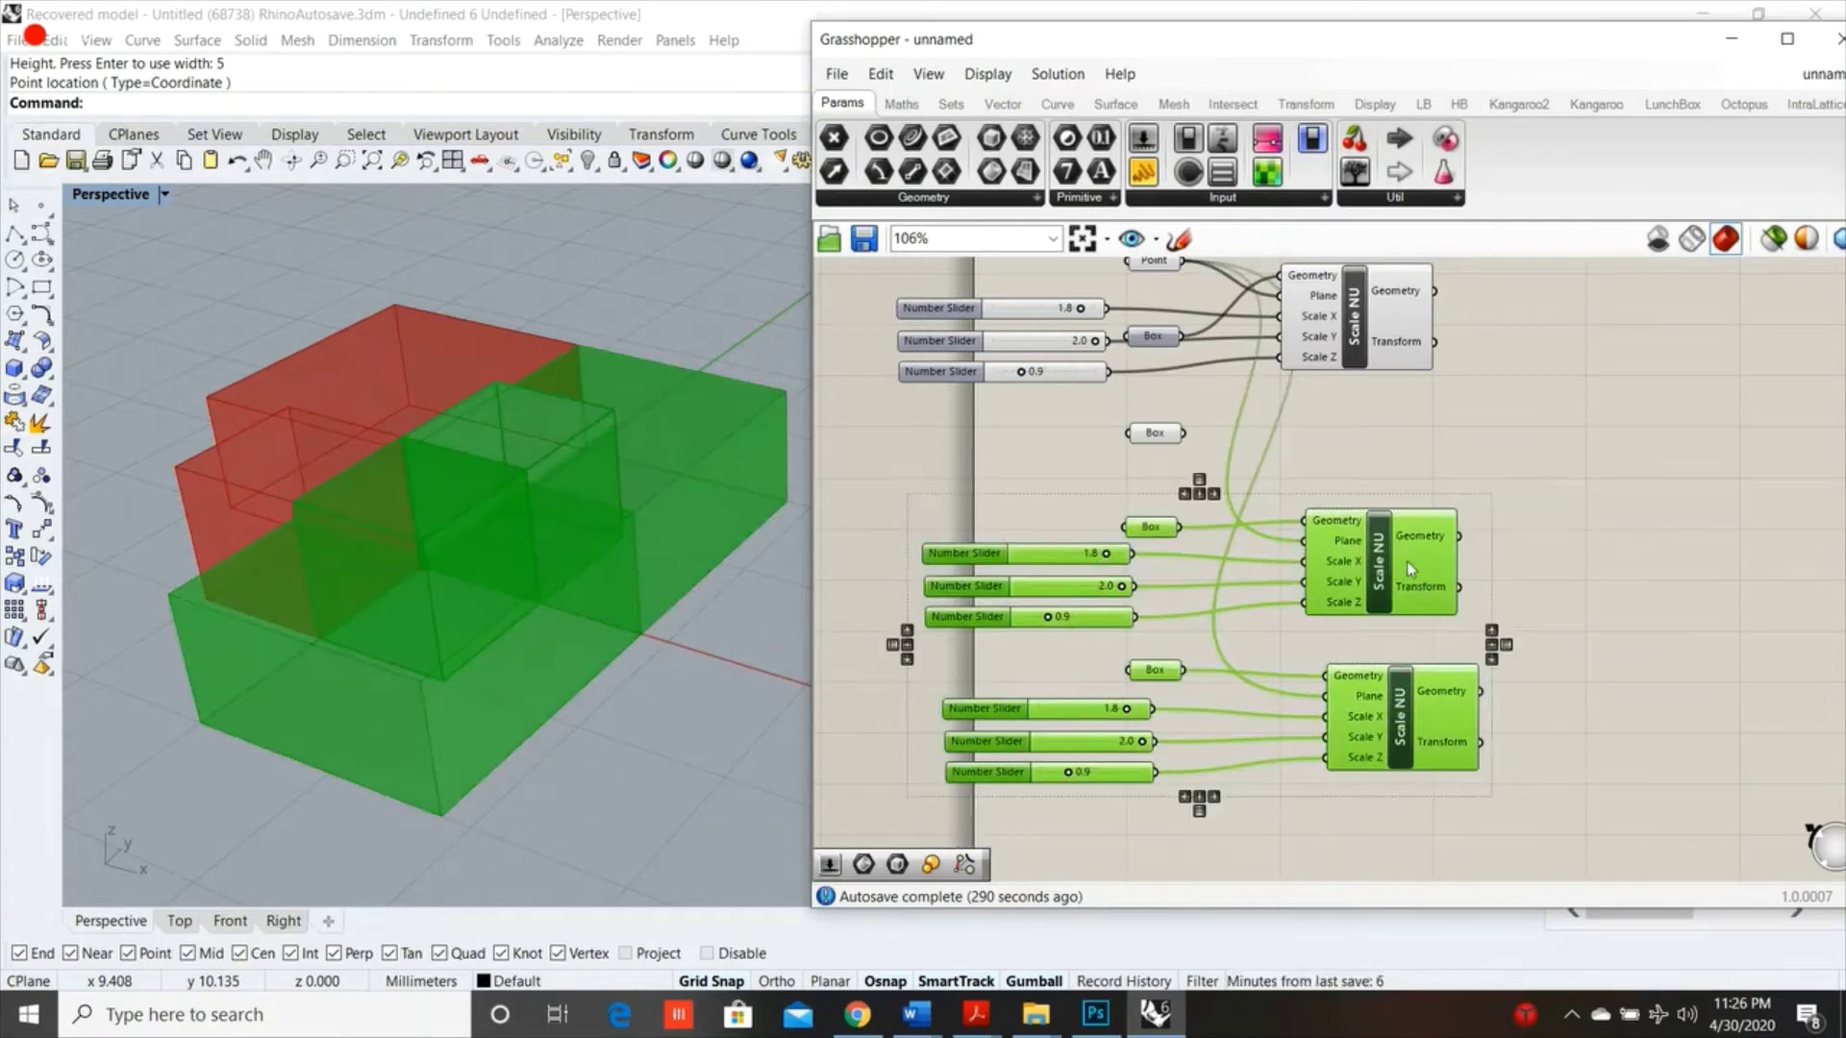
Create a fourth slider and Scale NU copy and wire the last Box into its Geometry
left_click_drag(1412, 569, 1403, 631)
left_click(1240, 488)
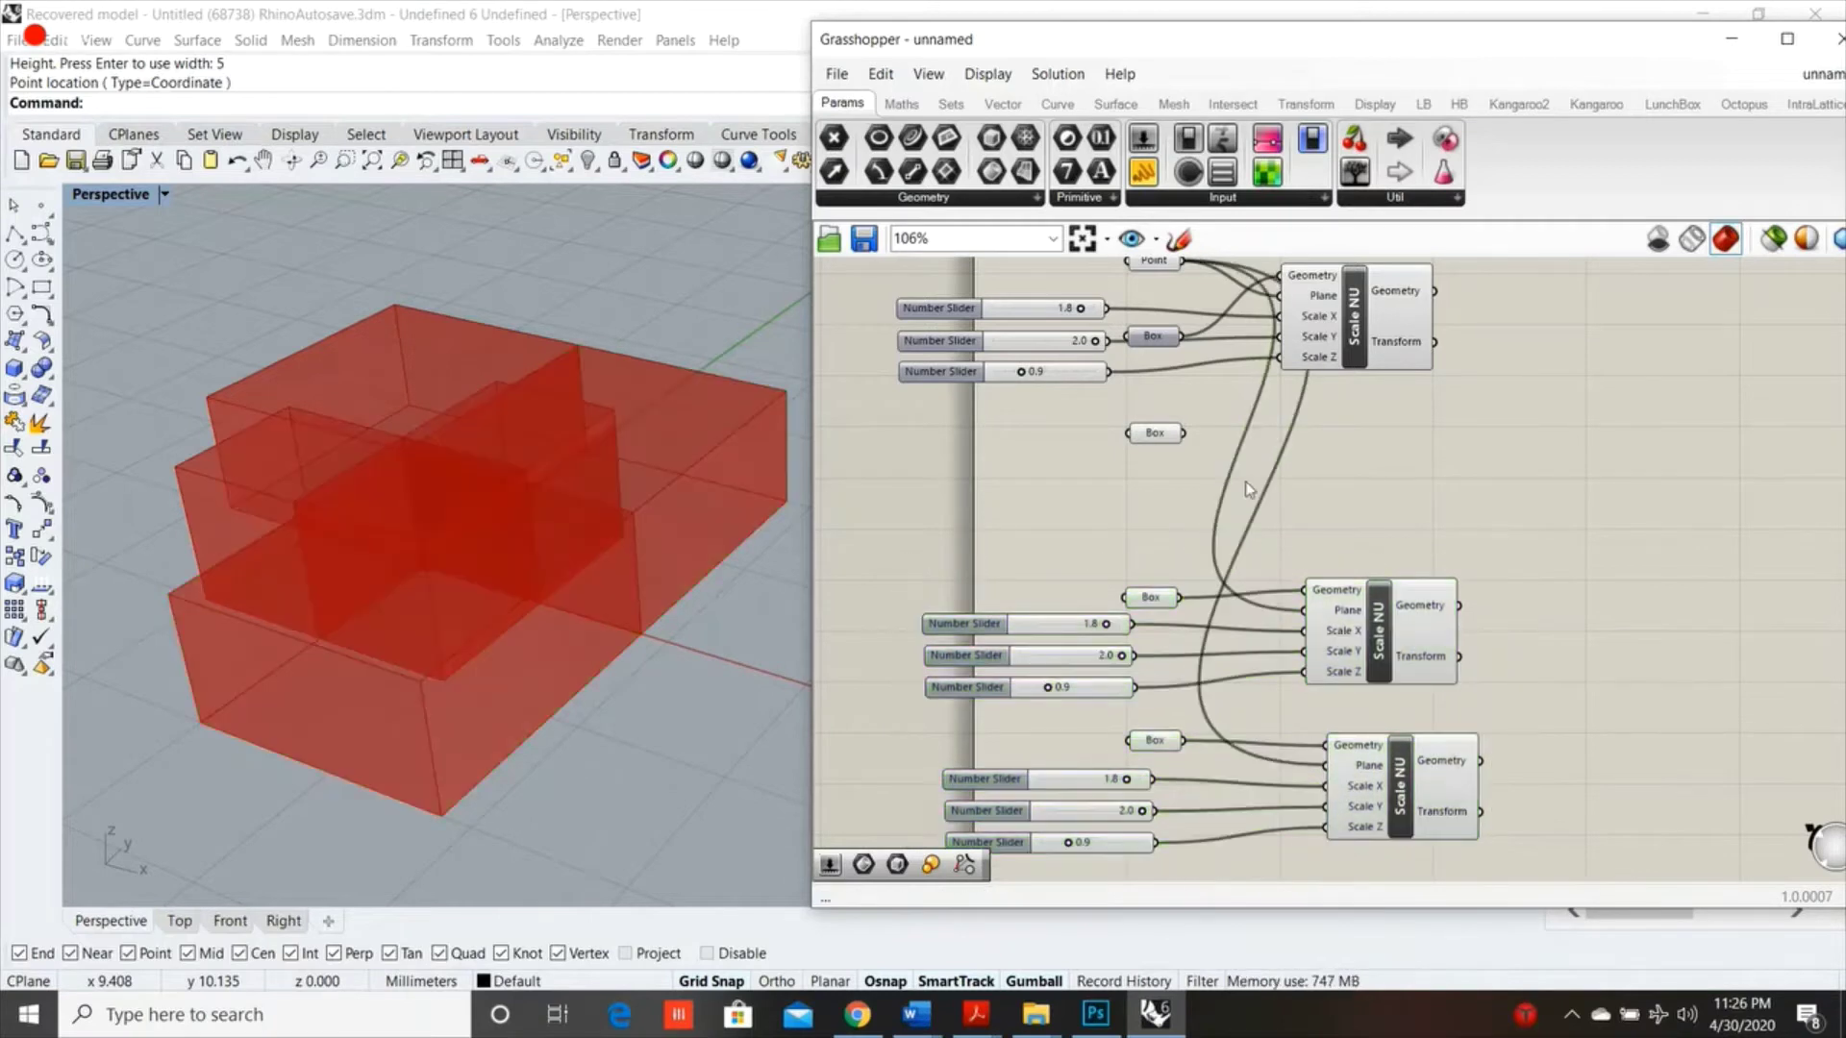
left_click_drag(1168, 444, 1168, 460)
left_click_drag(1518, 723, 1344, 578)
left_click_drag(1065, 739, 959, 401, "shift")
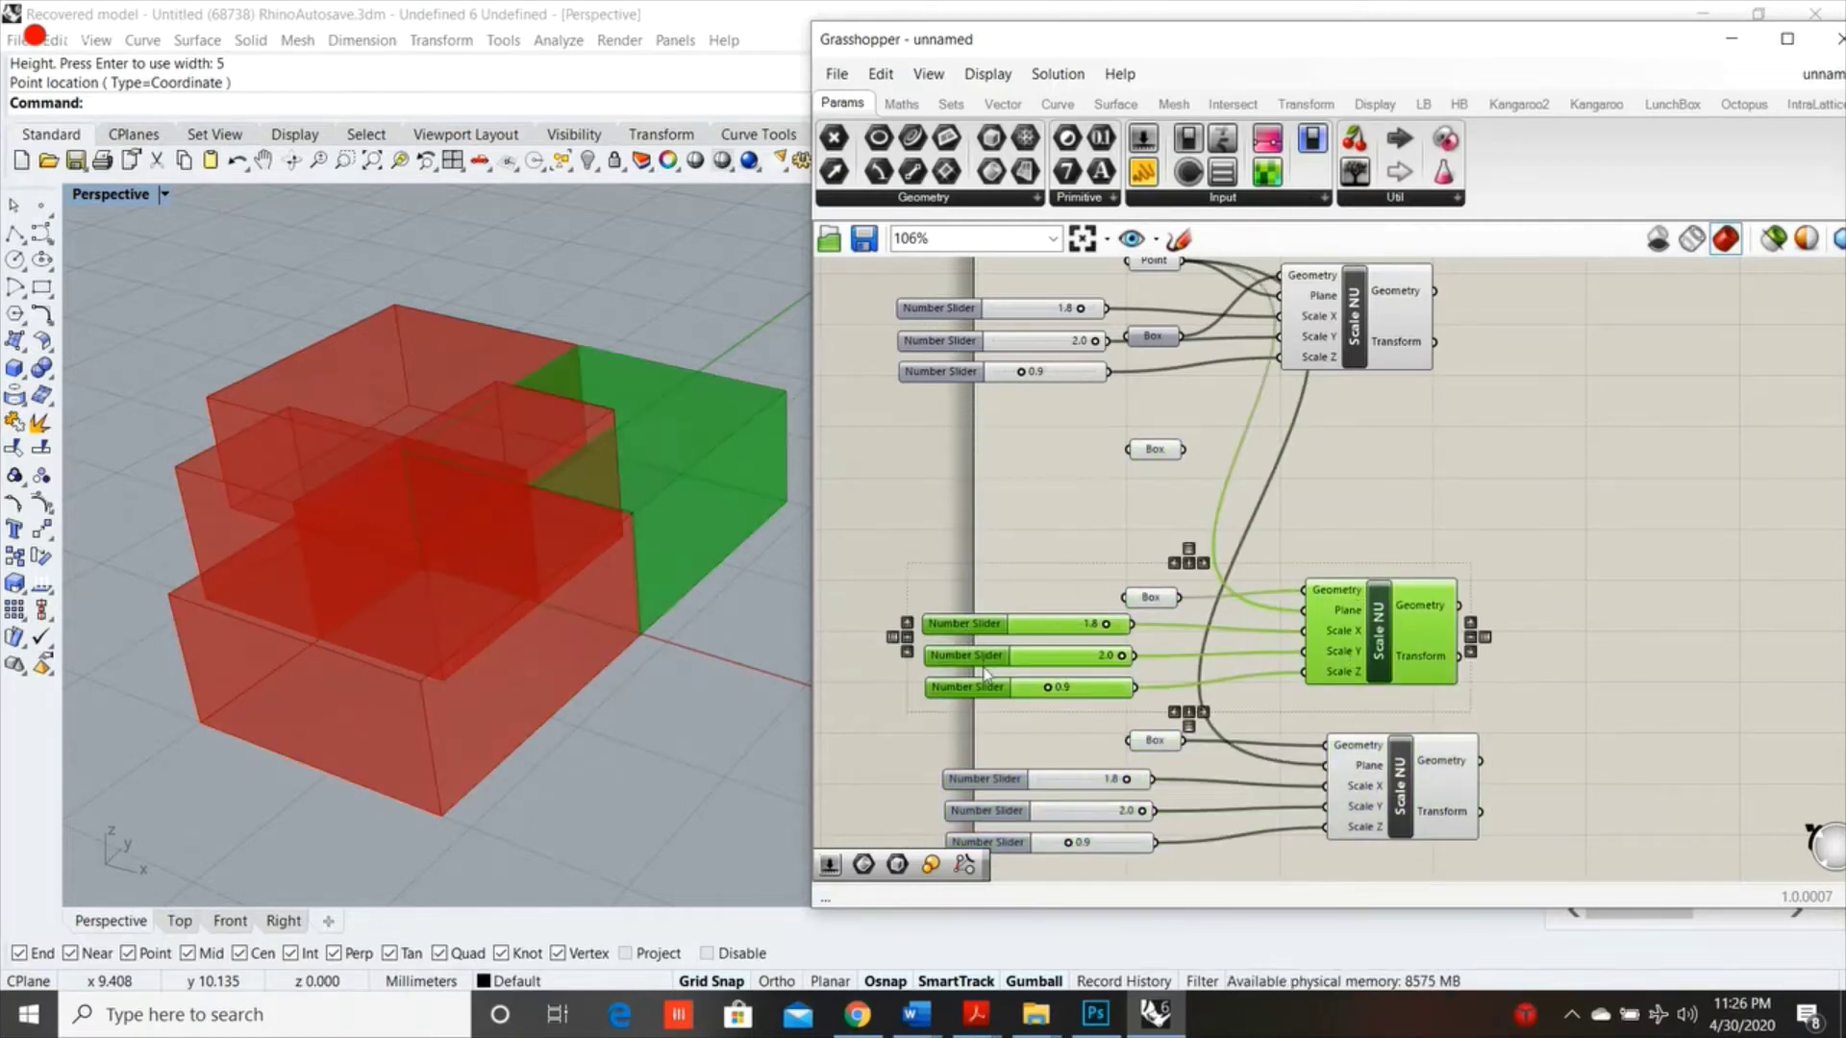
left_click_drag(985, 673, 995, 683, "alt")
left_click_drag(1384, 670, 1370, 516)
left_click_drag(1183, 449, 1300, 446)
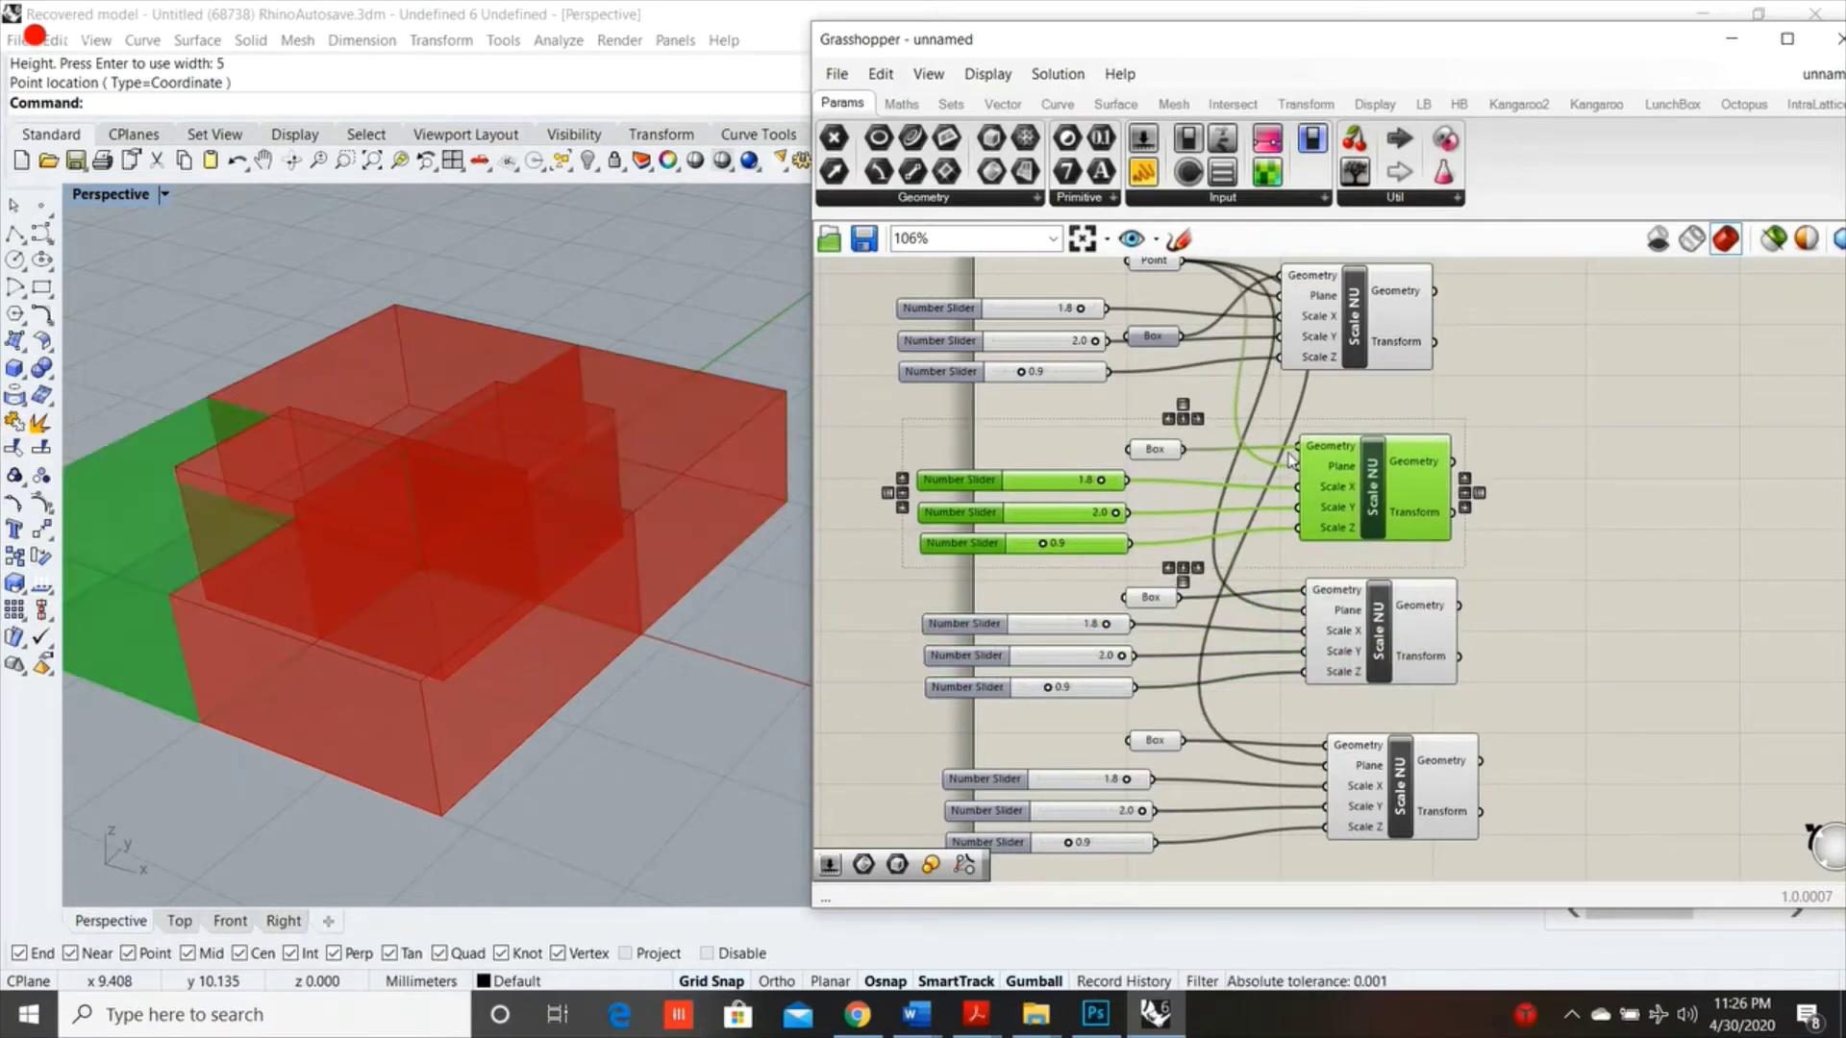
Turn off Preview on the three remaining Box parameters and the Point parameter
right_click(1155, 451)
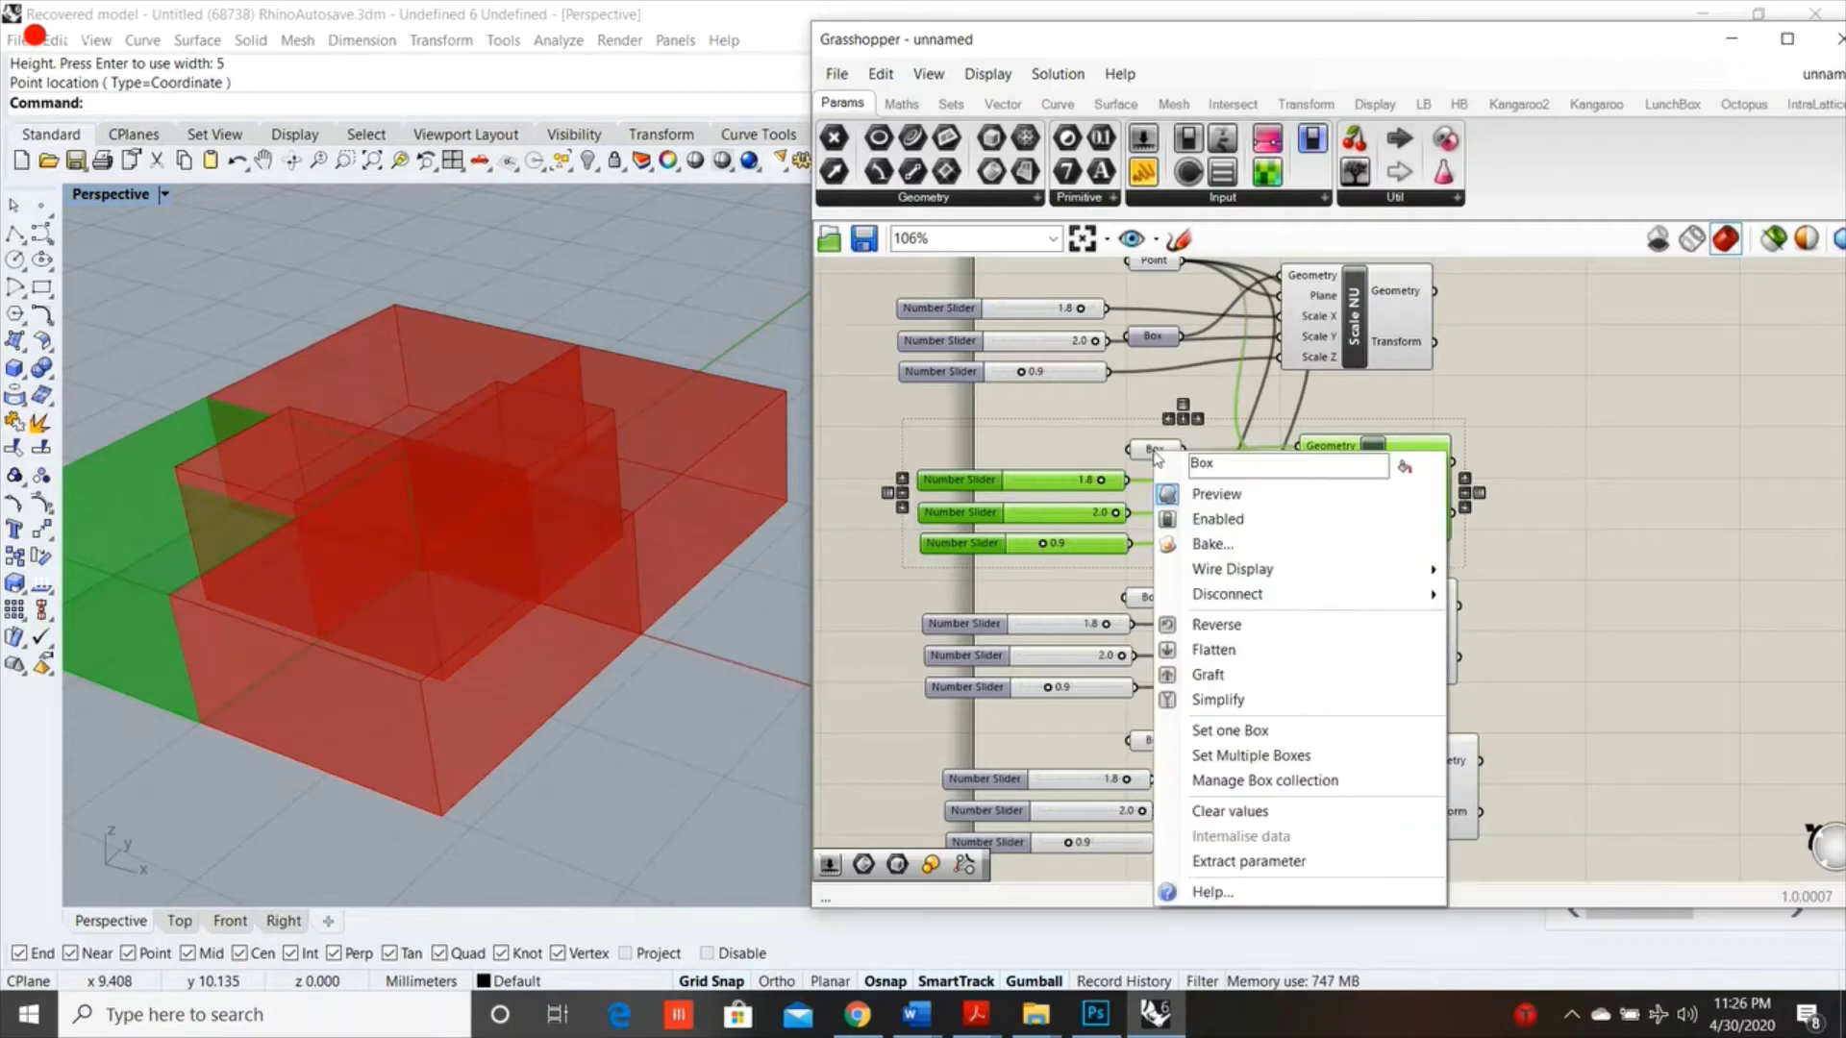
left_click(1217, 496)
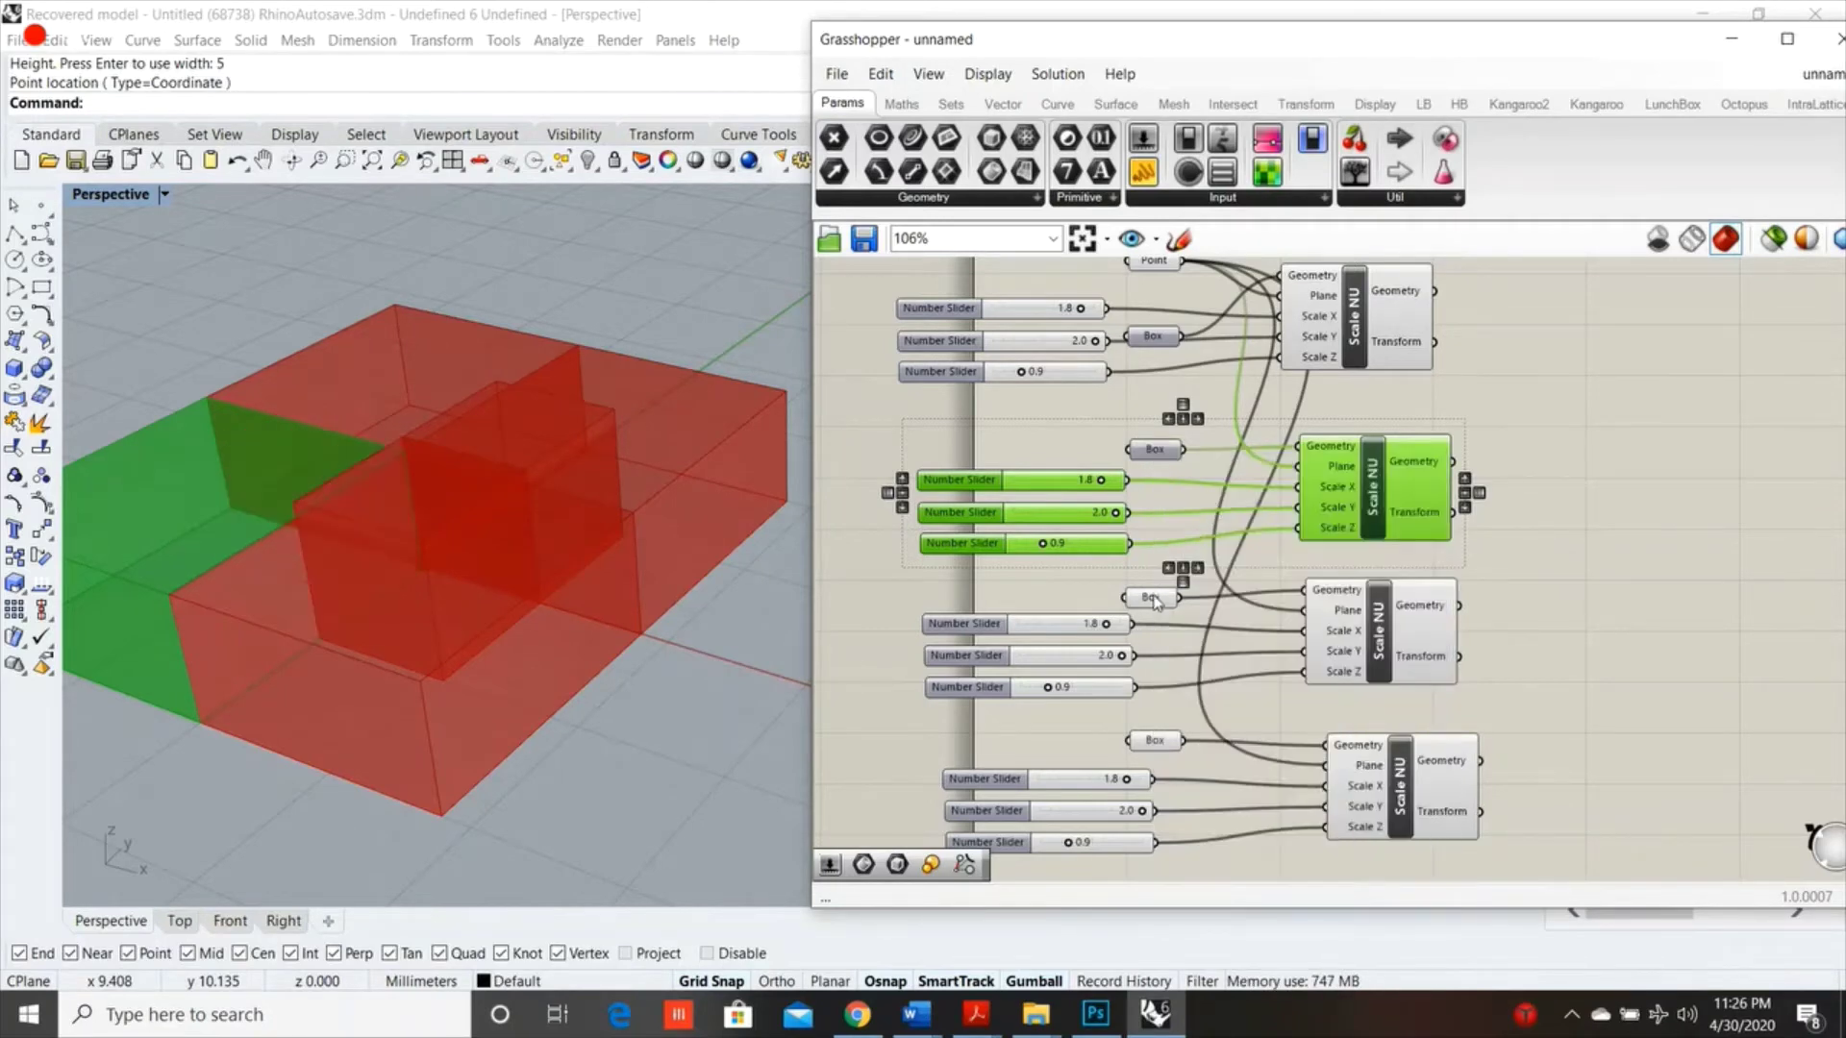
right_click(1155, 602)
left_click(1219, 607)
scroll(1217, 623, "down", 1)
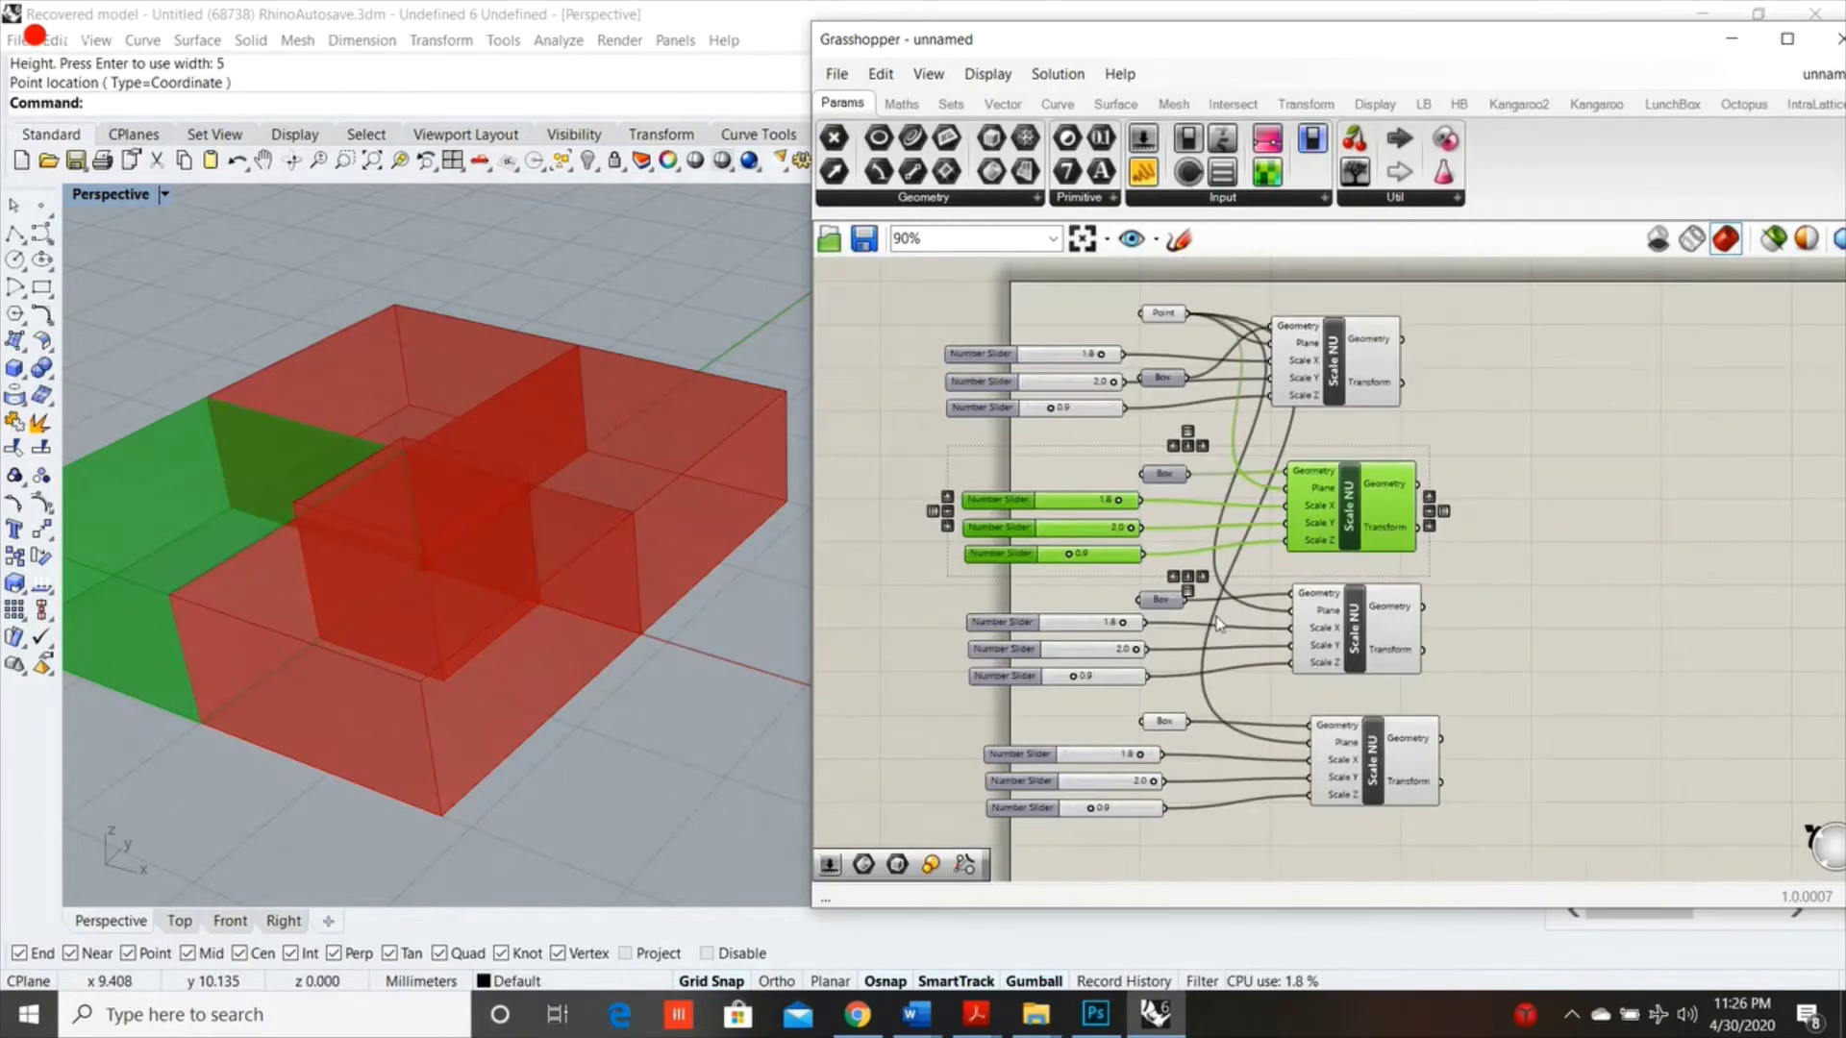
right_click(1170, 318)
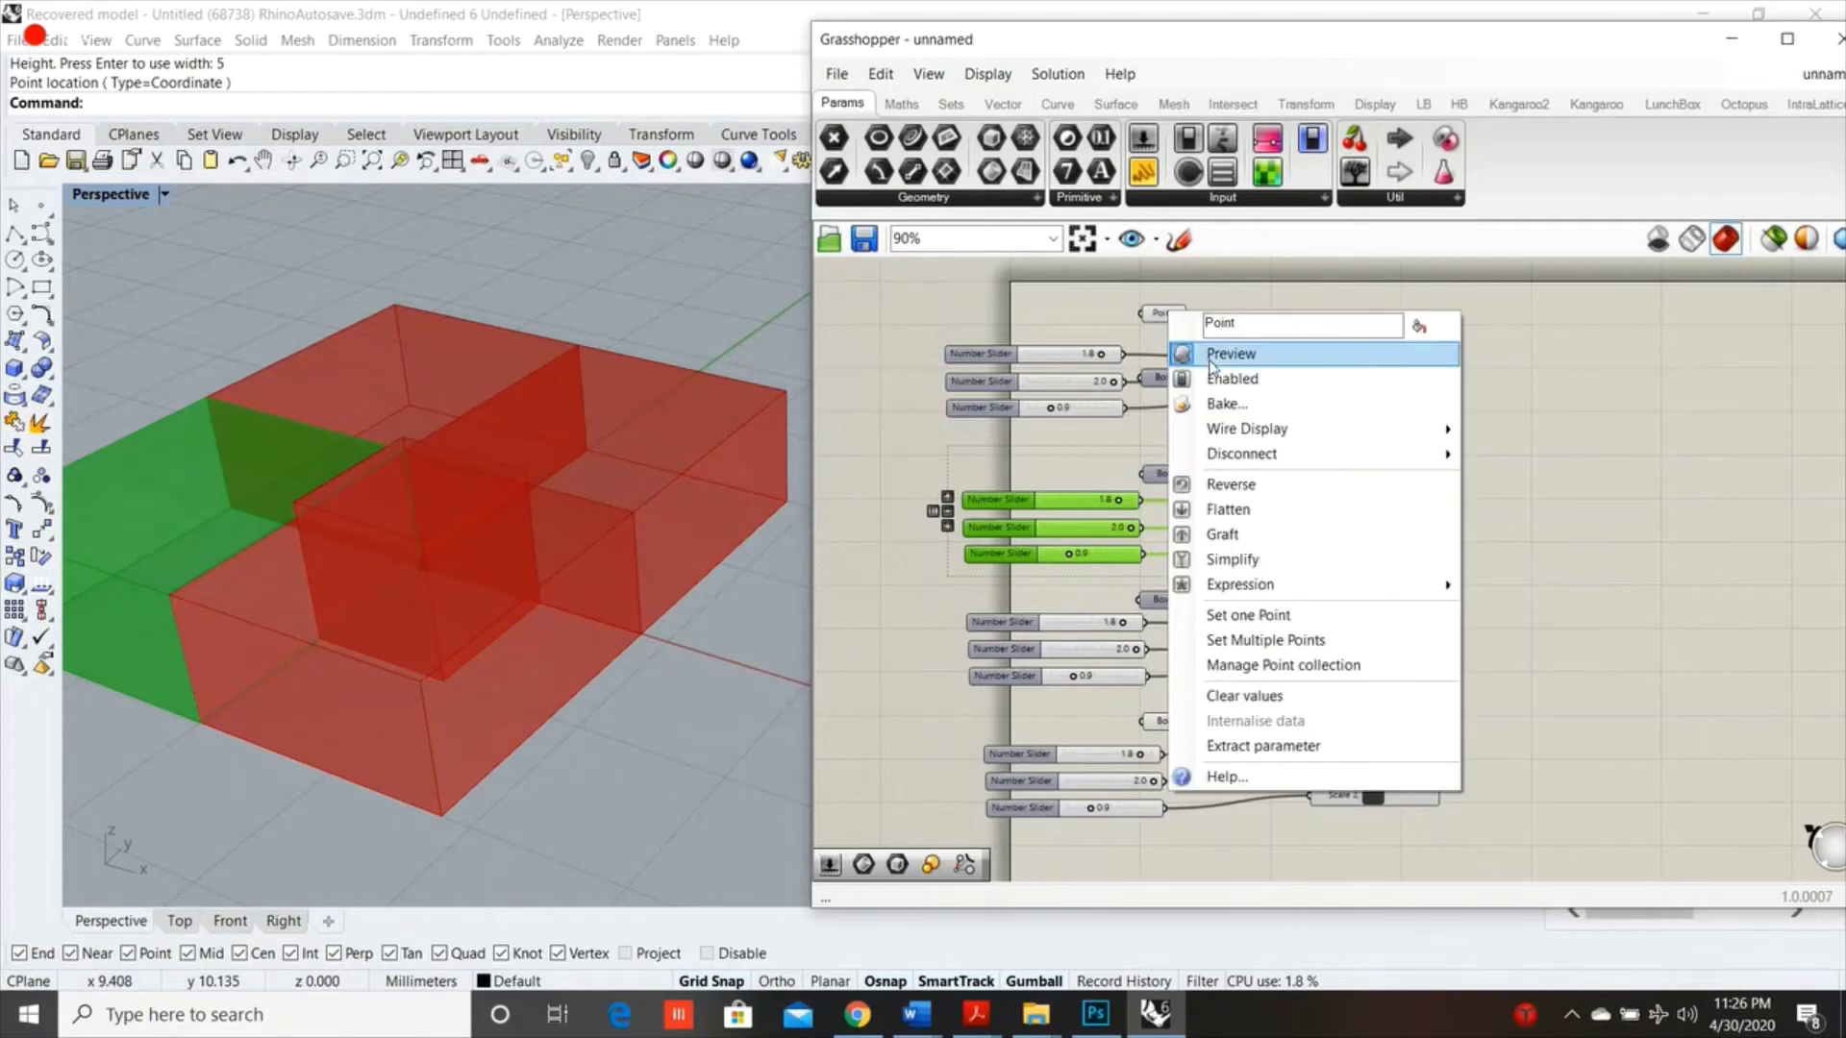
left_click(1212, 357)
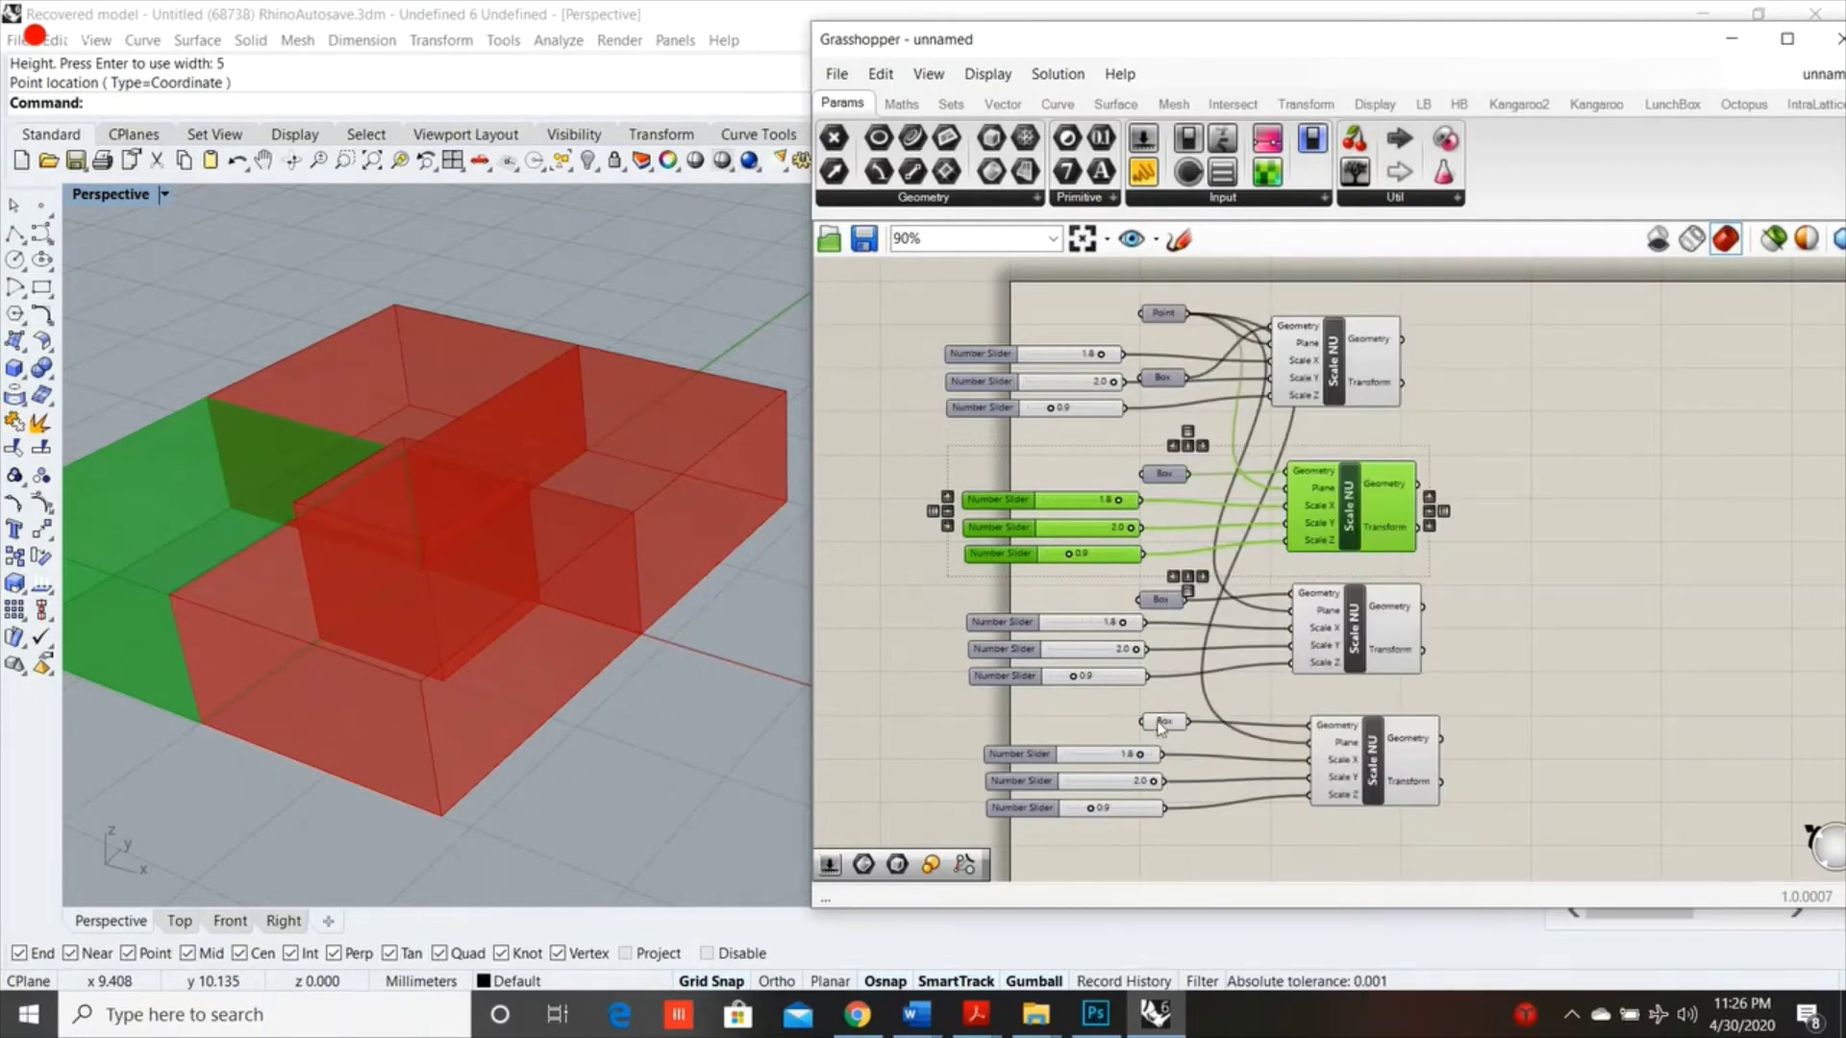
right_click(1161, 725)
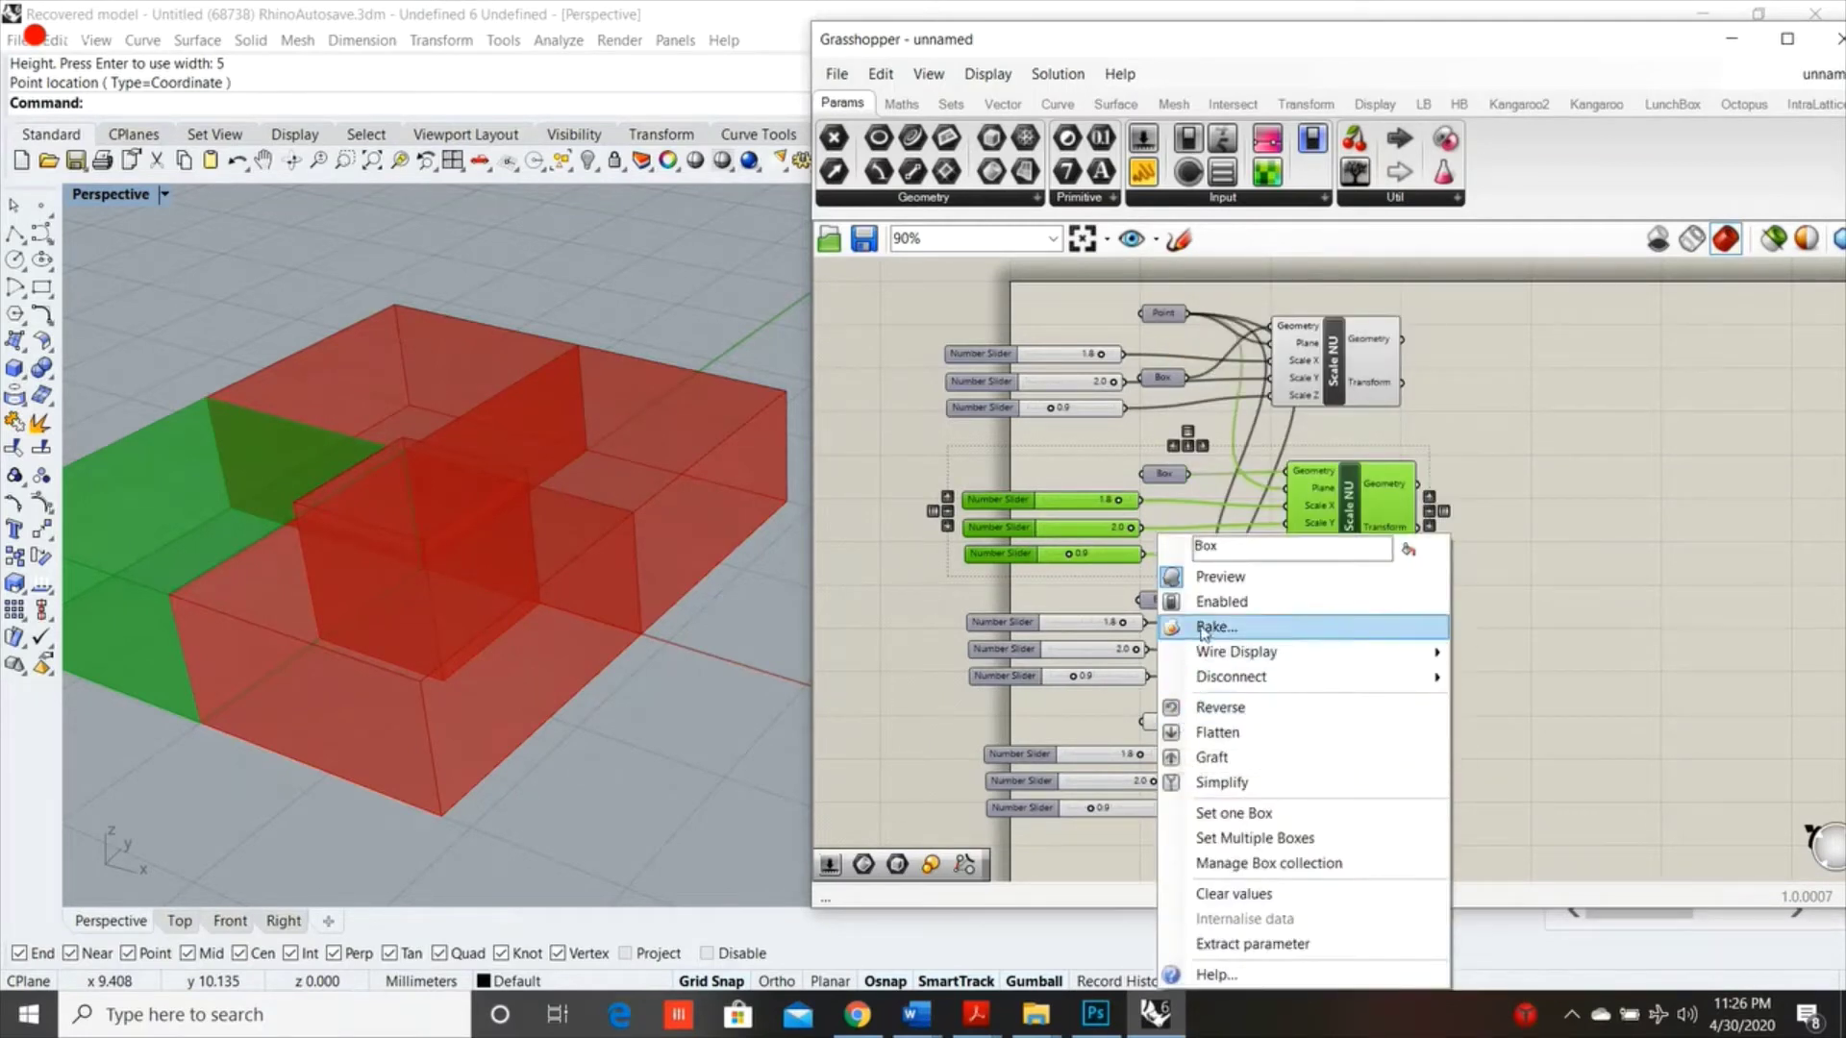
left_click(1204, 574)
scroll(1178, 689, "down", 3)
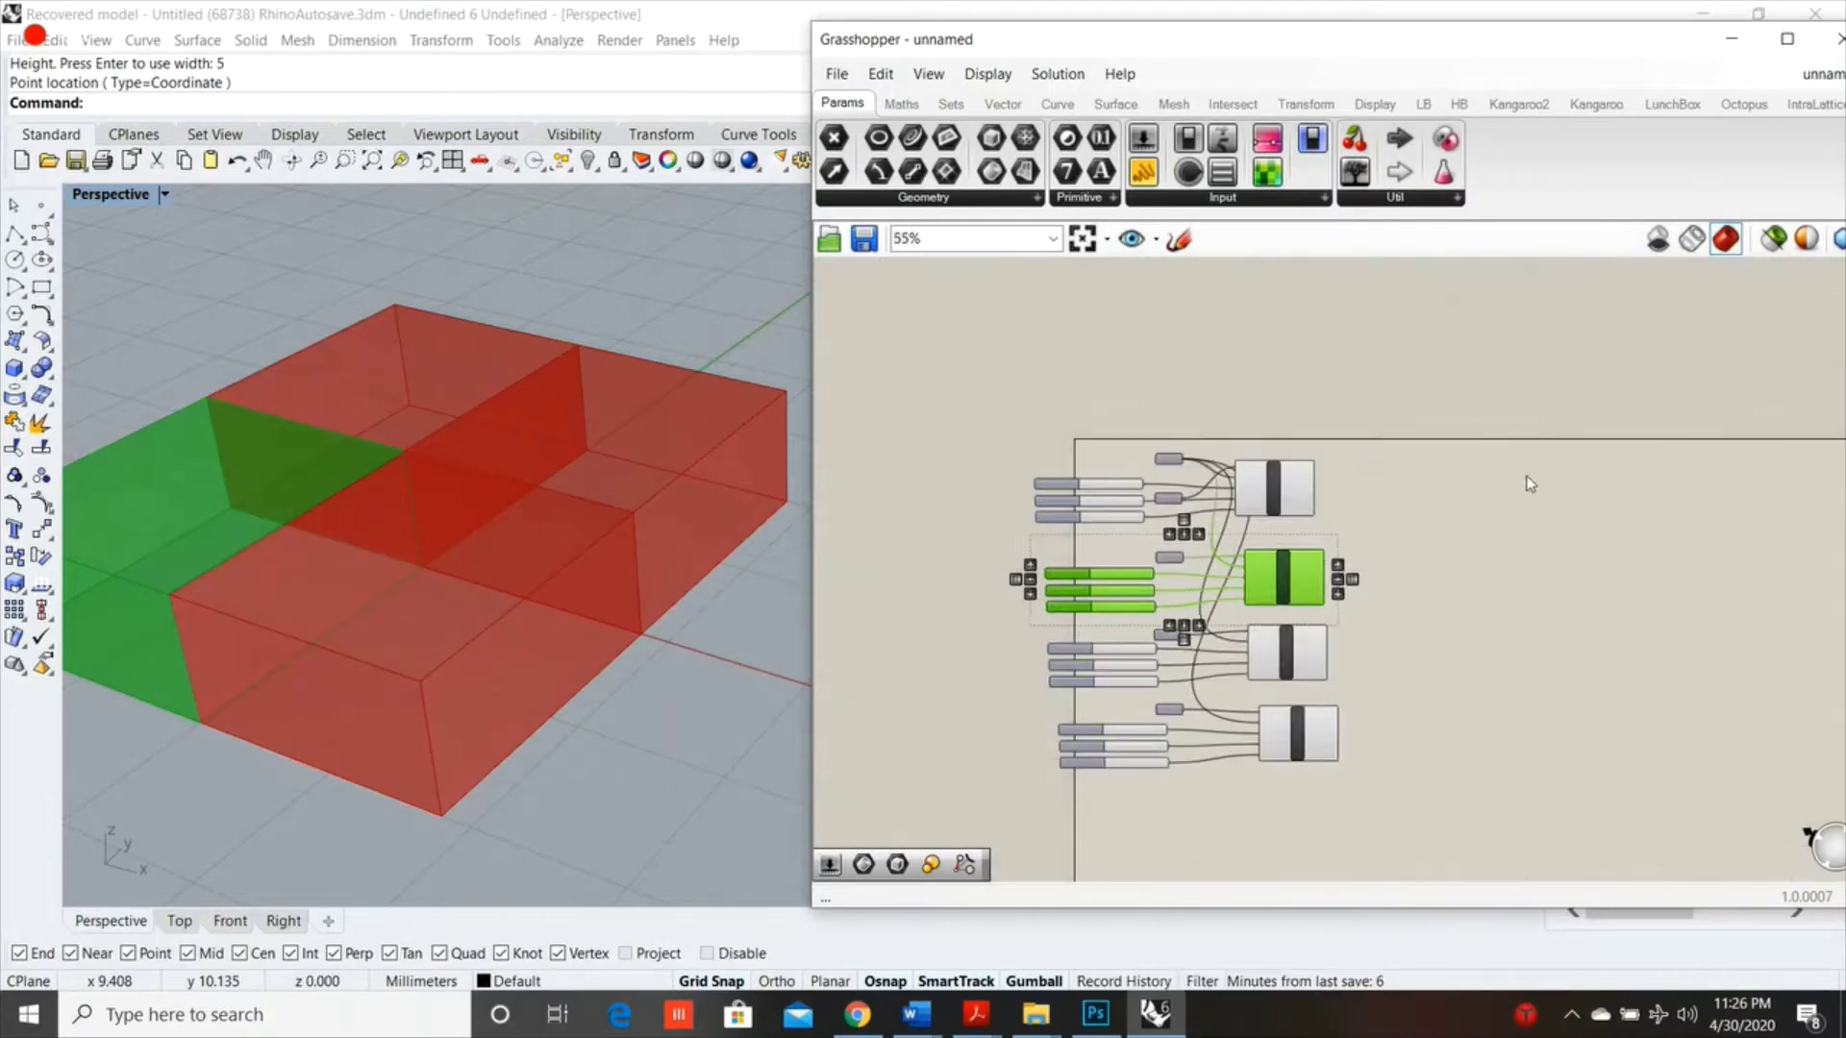
Place a Volume component and connect all four Scale NU Geometry outputs to its Geometry input
scroll(1531, 478, "up", 2)
double_click(1351, 620)
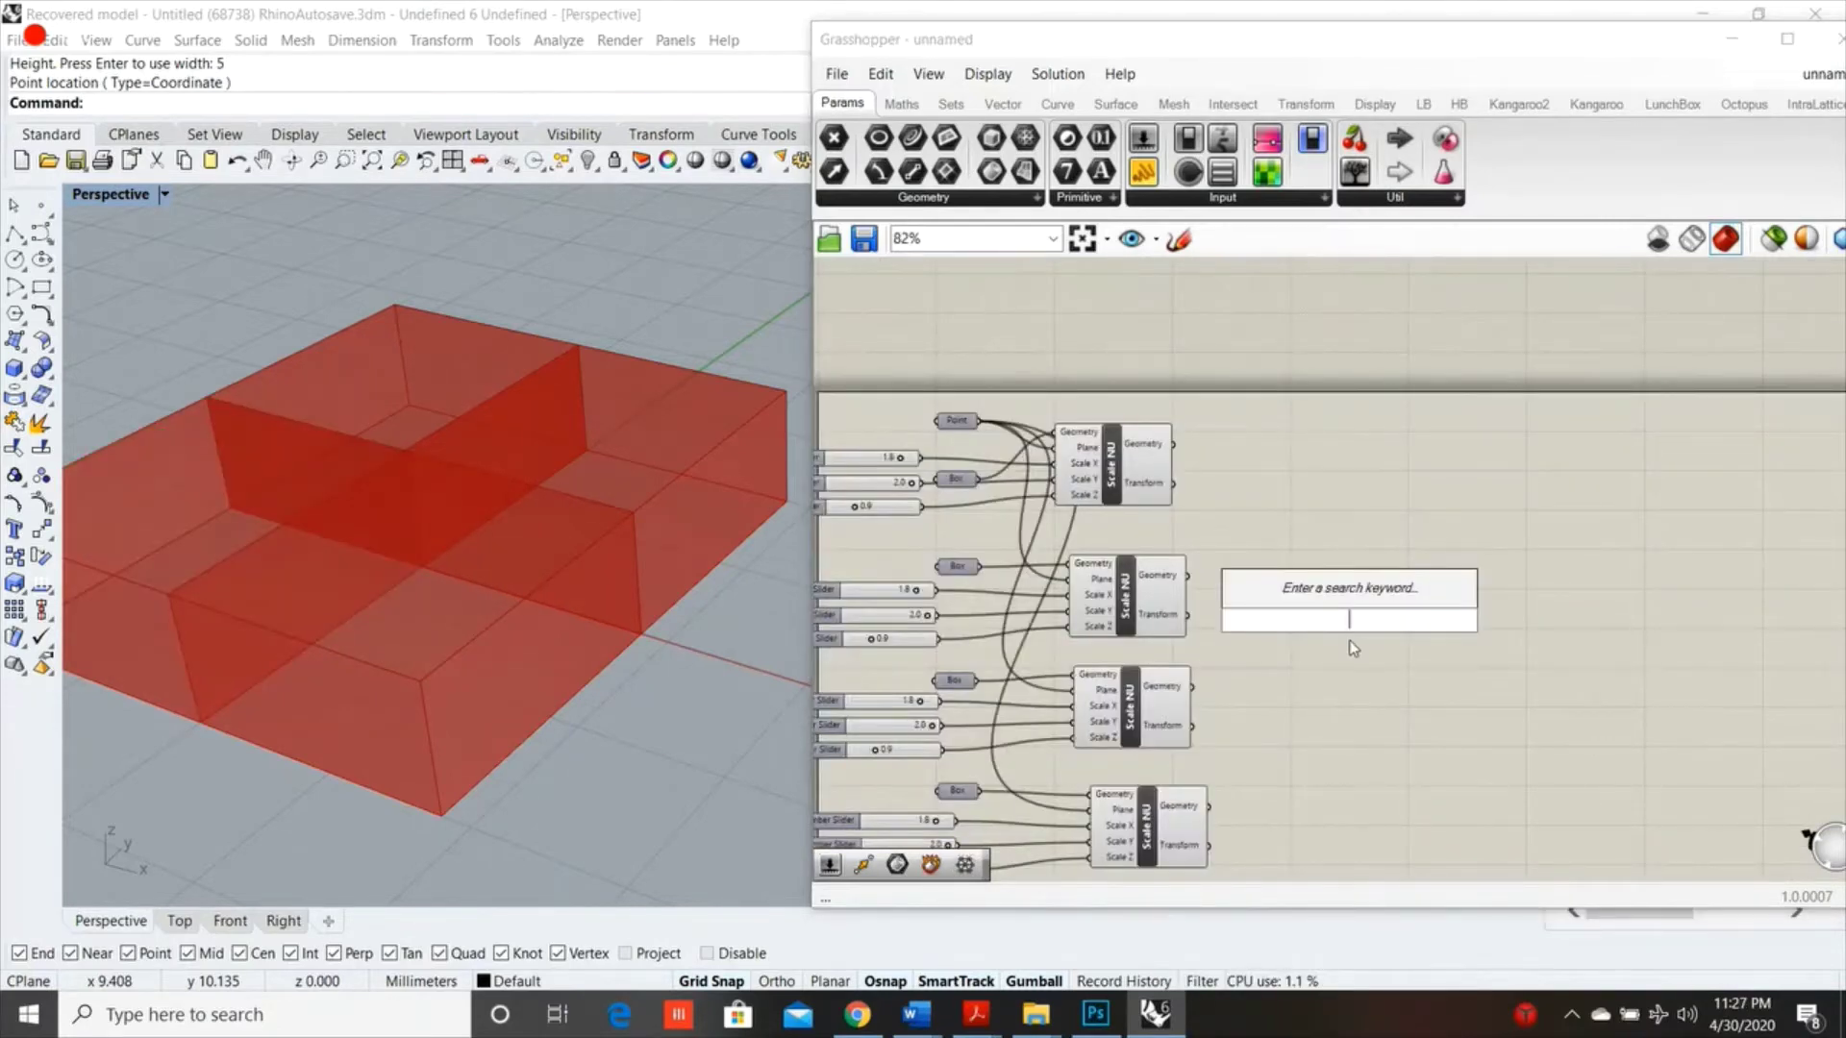
type("VOL")
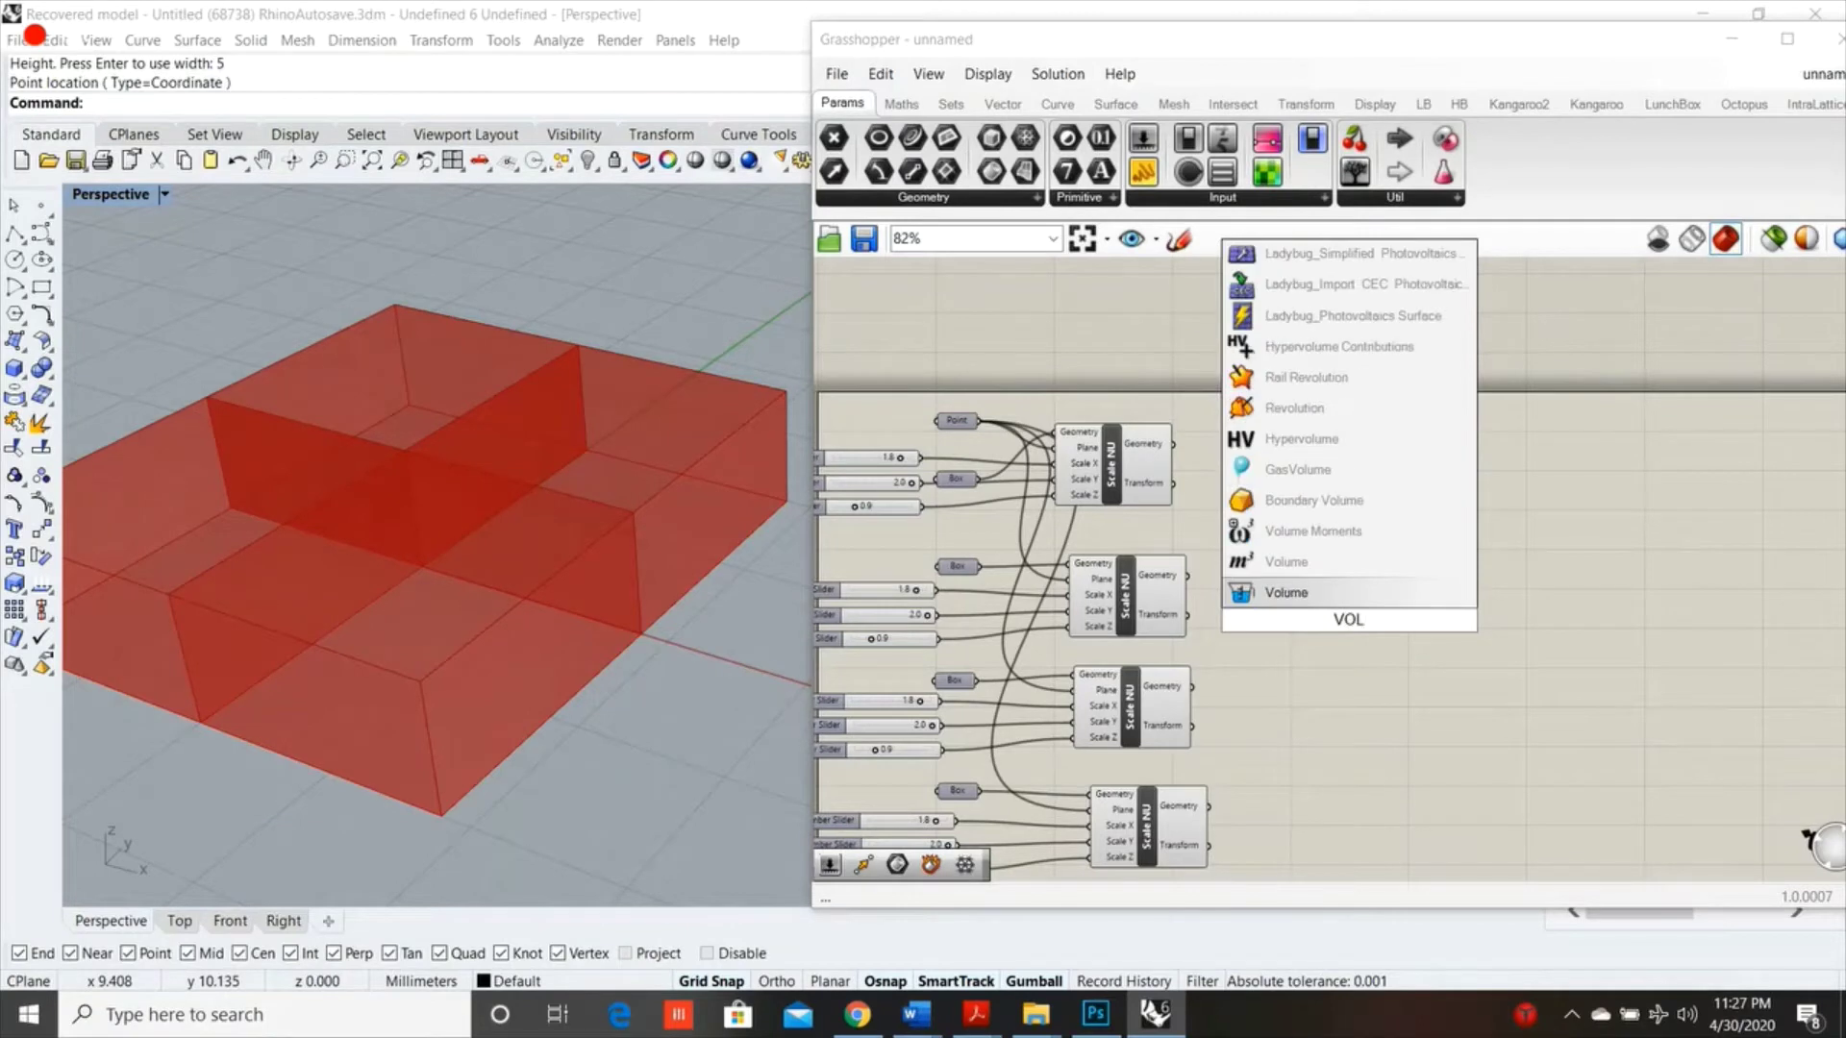
type("UME")
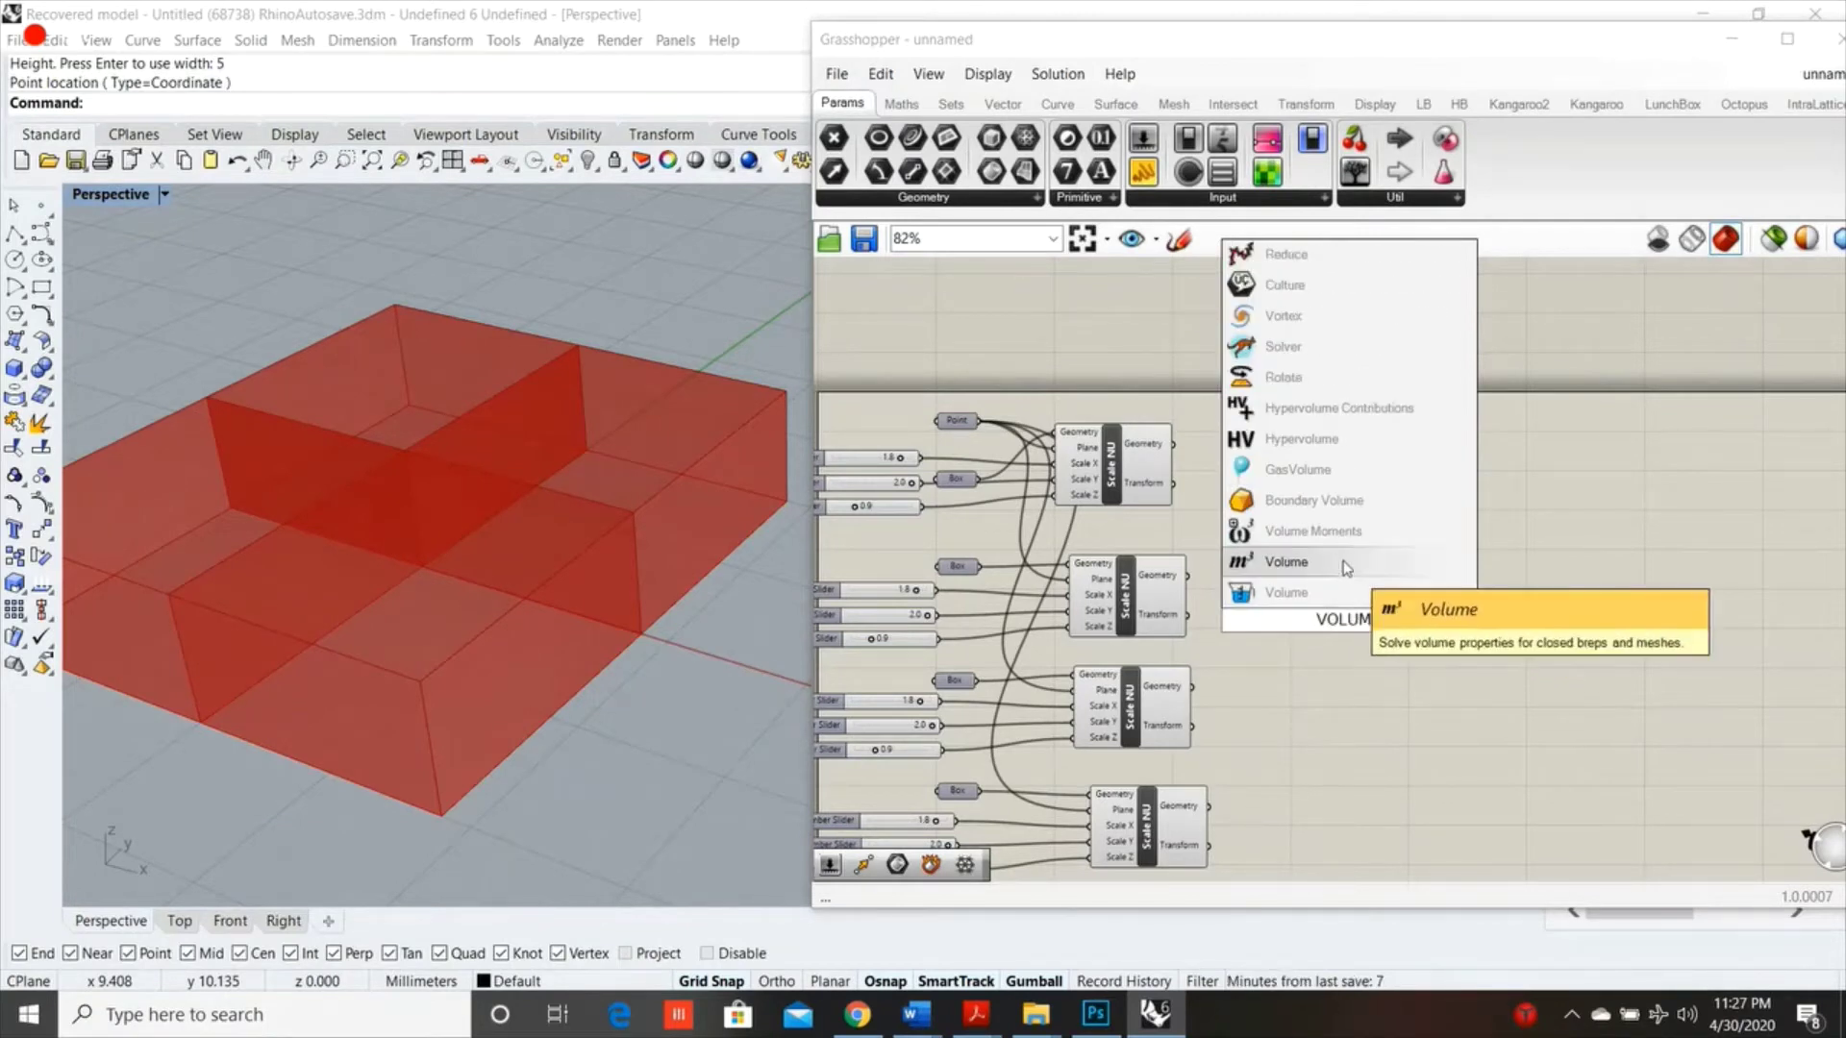
left_click(1342, 562)
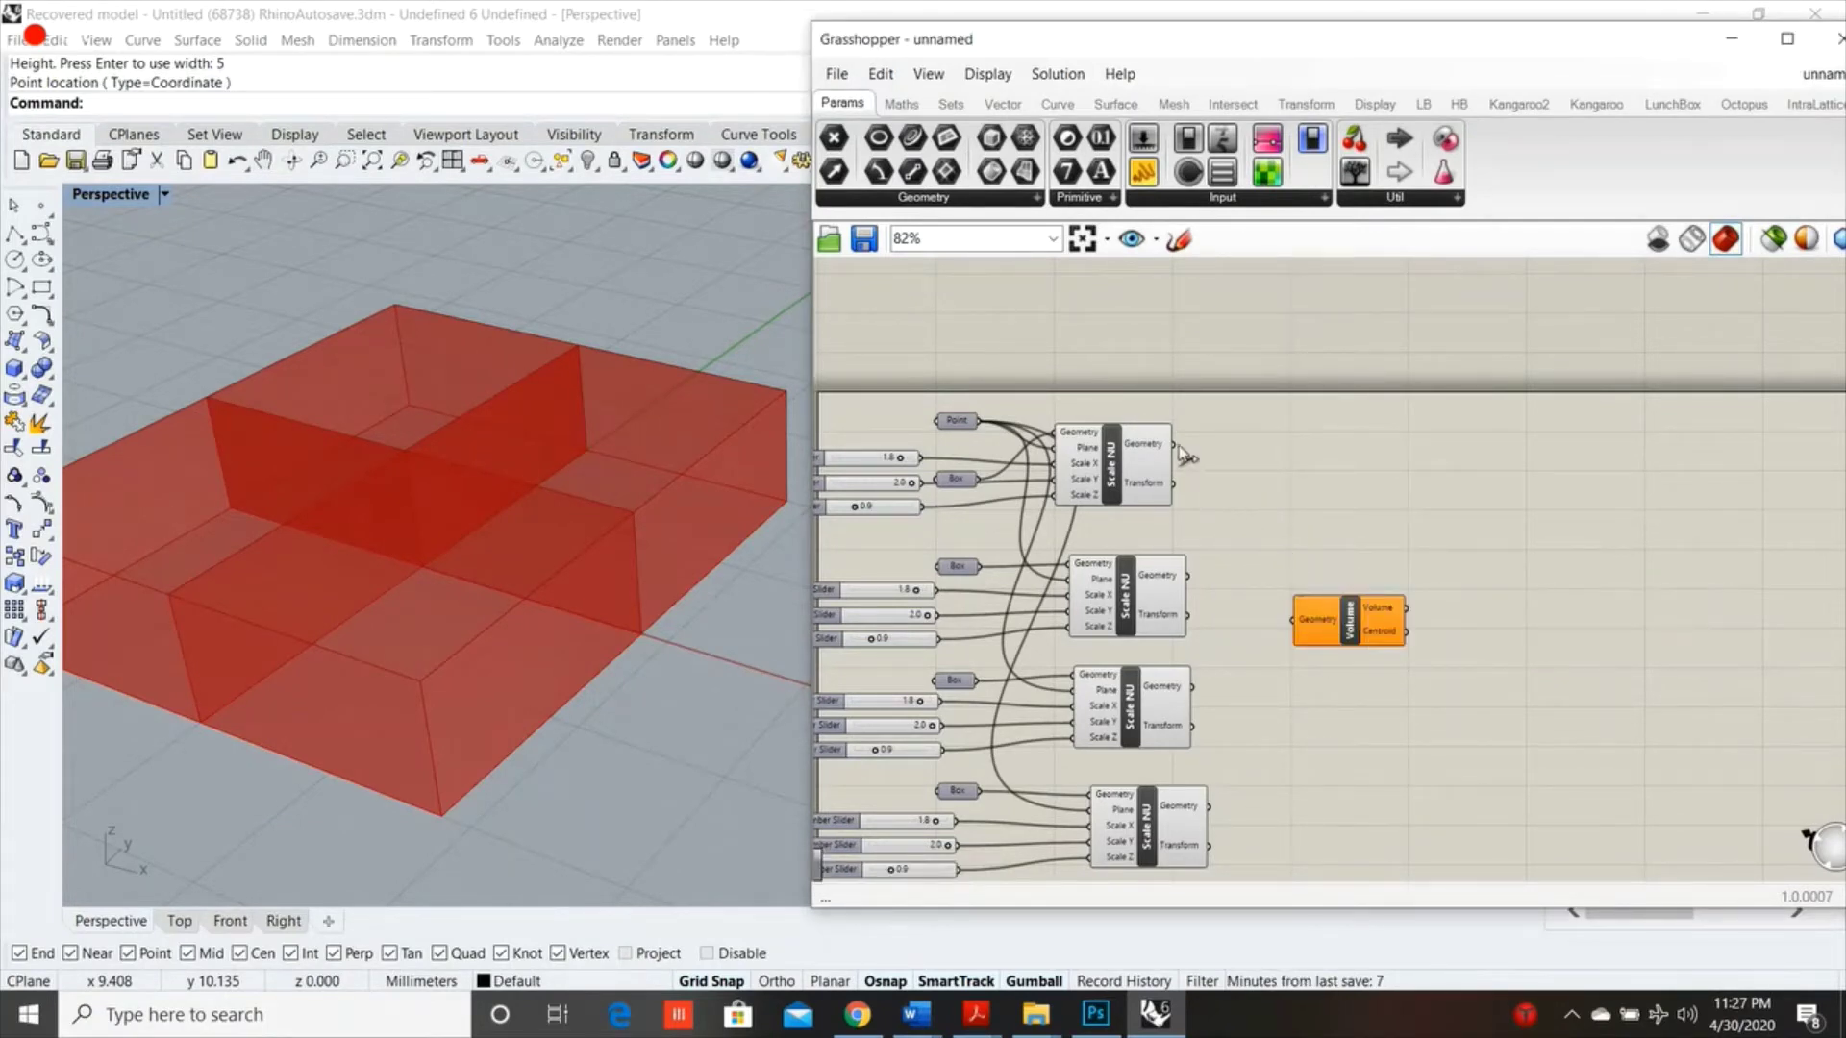
left_click_drag(1177, 446, 1292, 627)
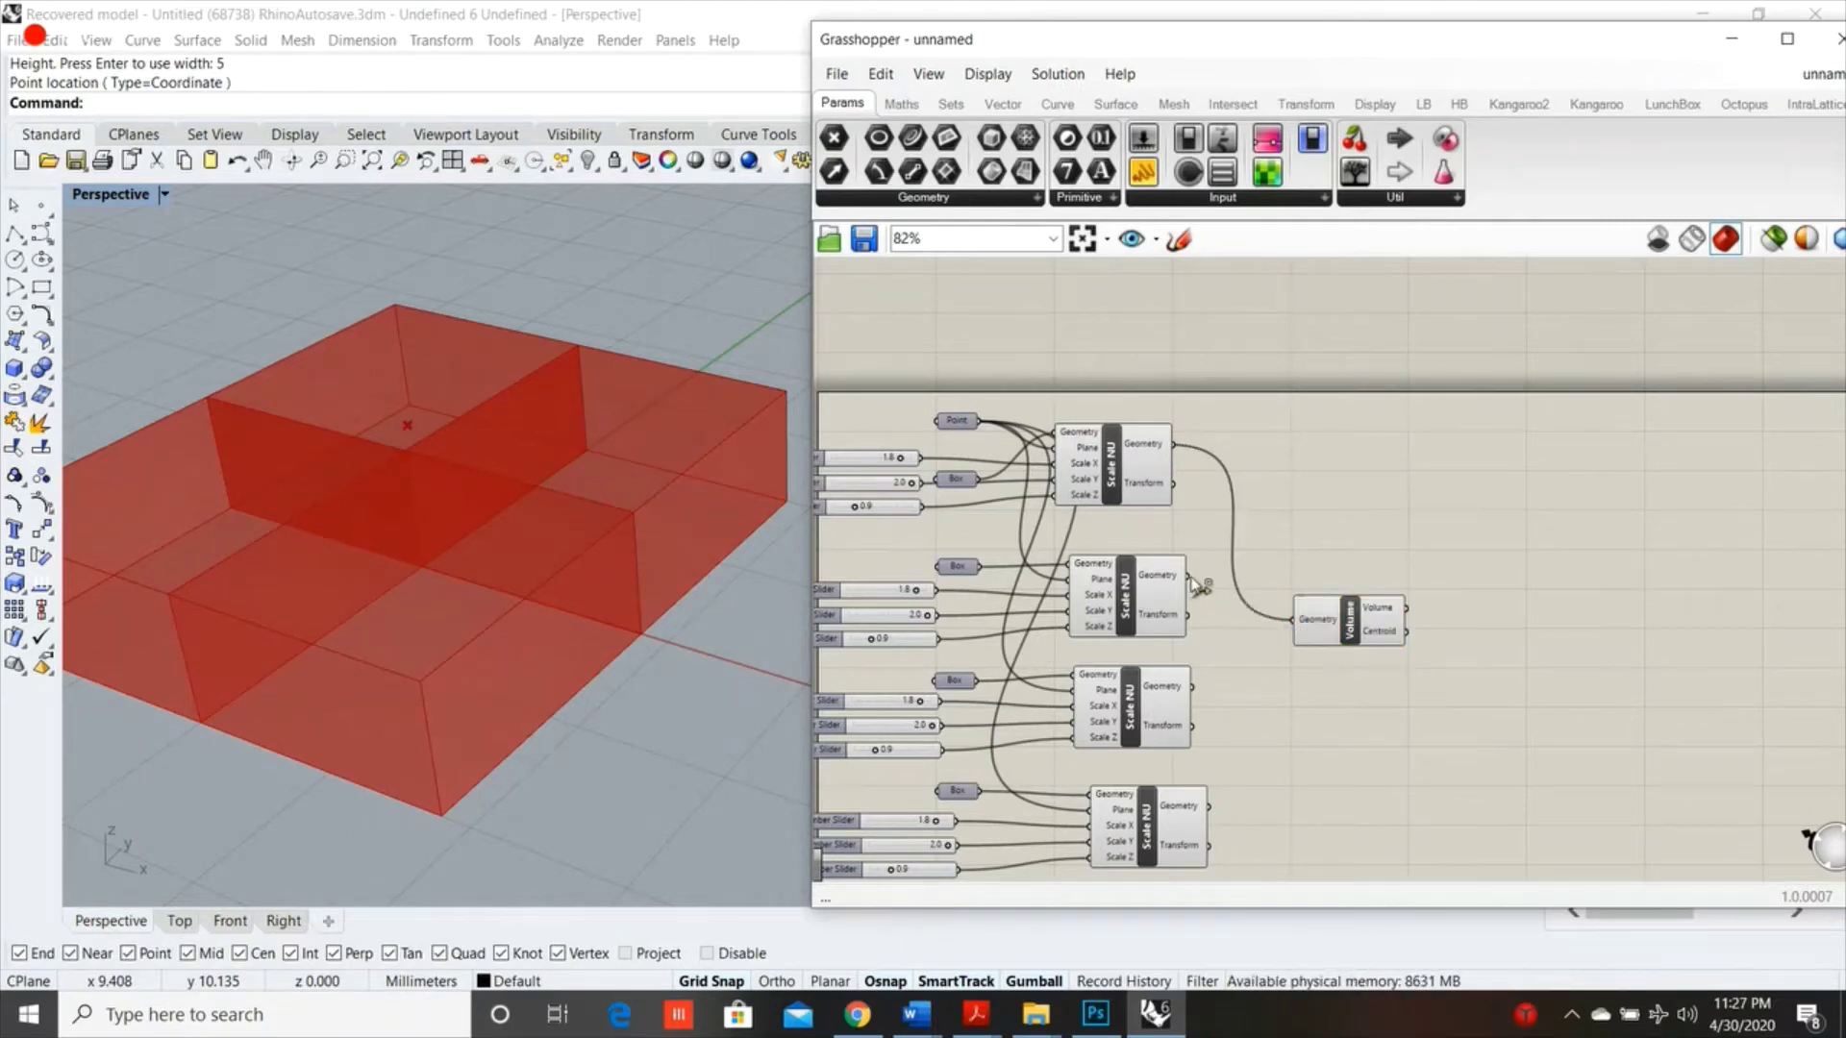
left_click_drag(1197, 585, 1292, 620, "shift")
left_click_drag(1199, 690, 1291, 634, "shift")
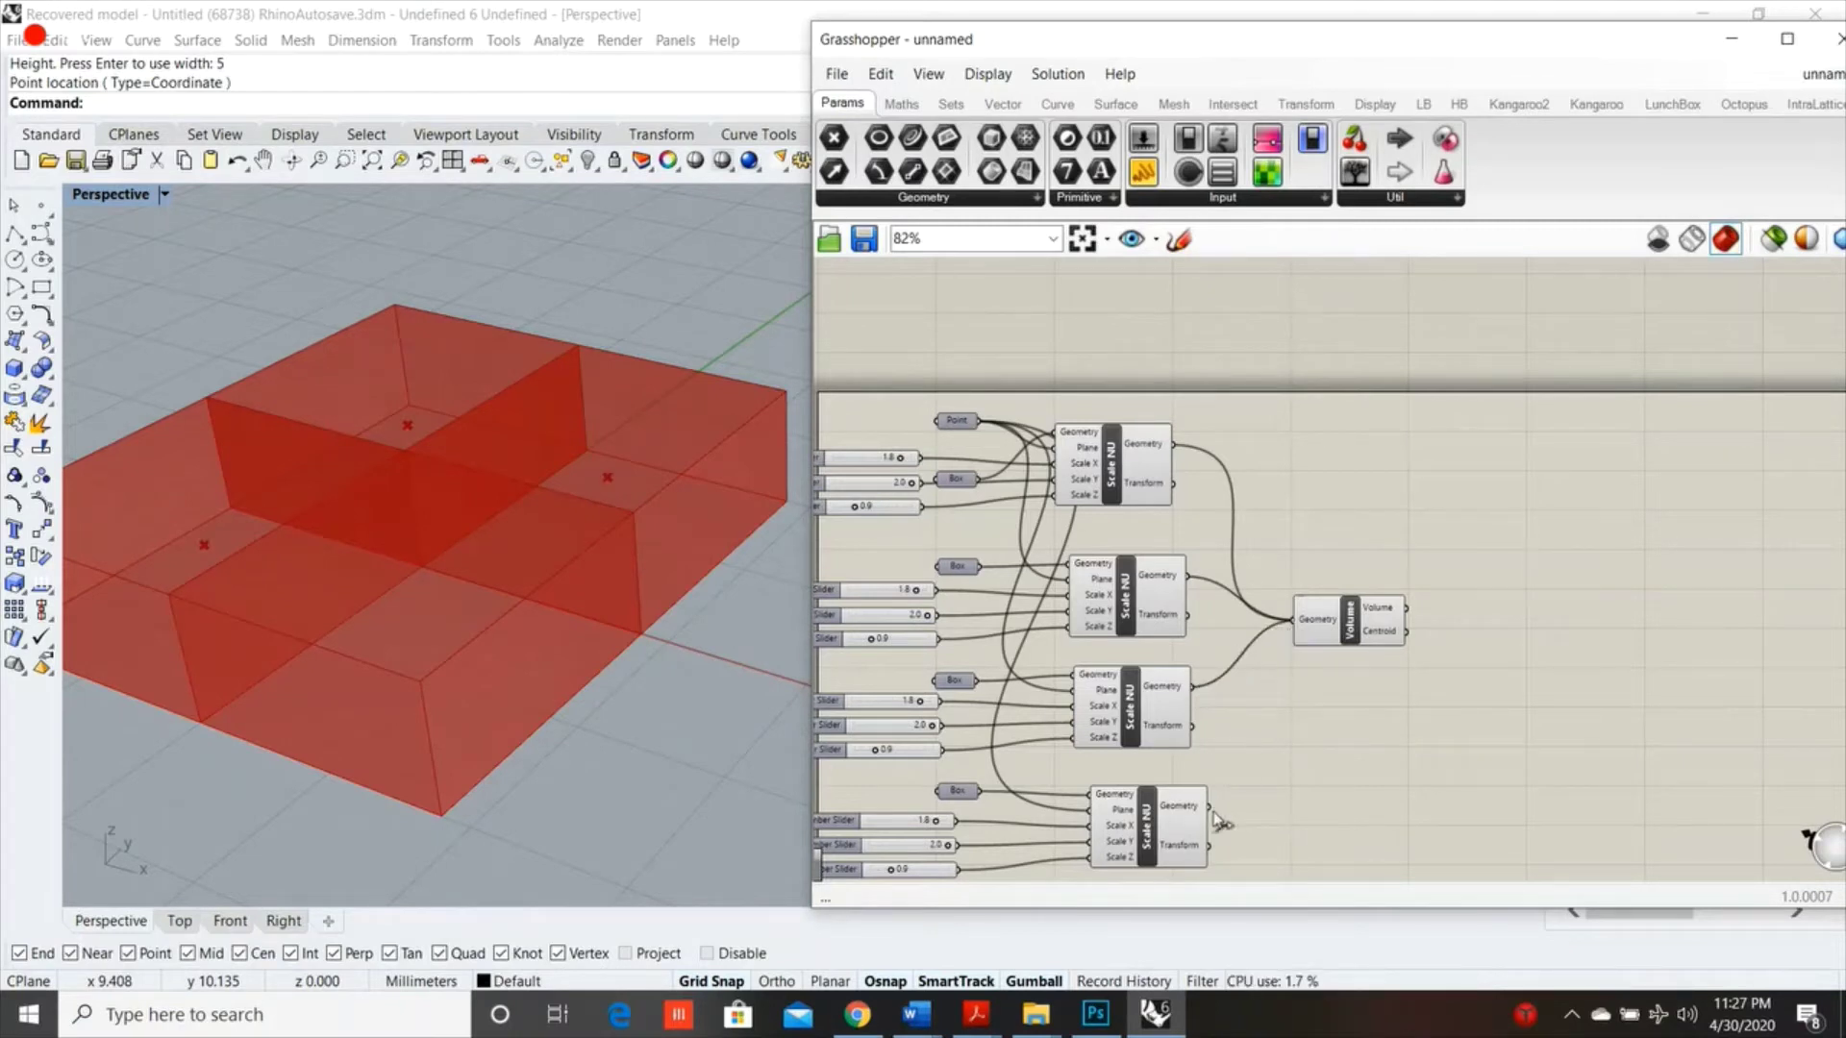
left_click_drag(1209, 808, 1296, 626, "shift")
scroll(1326, 625, "up", 3)
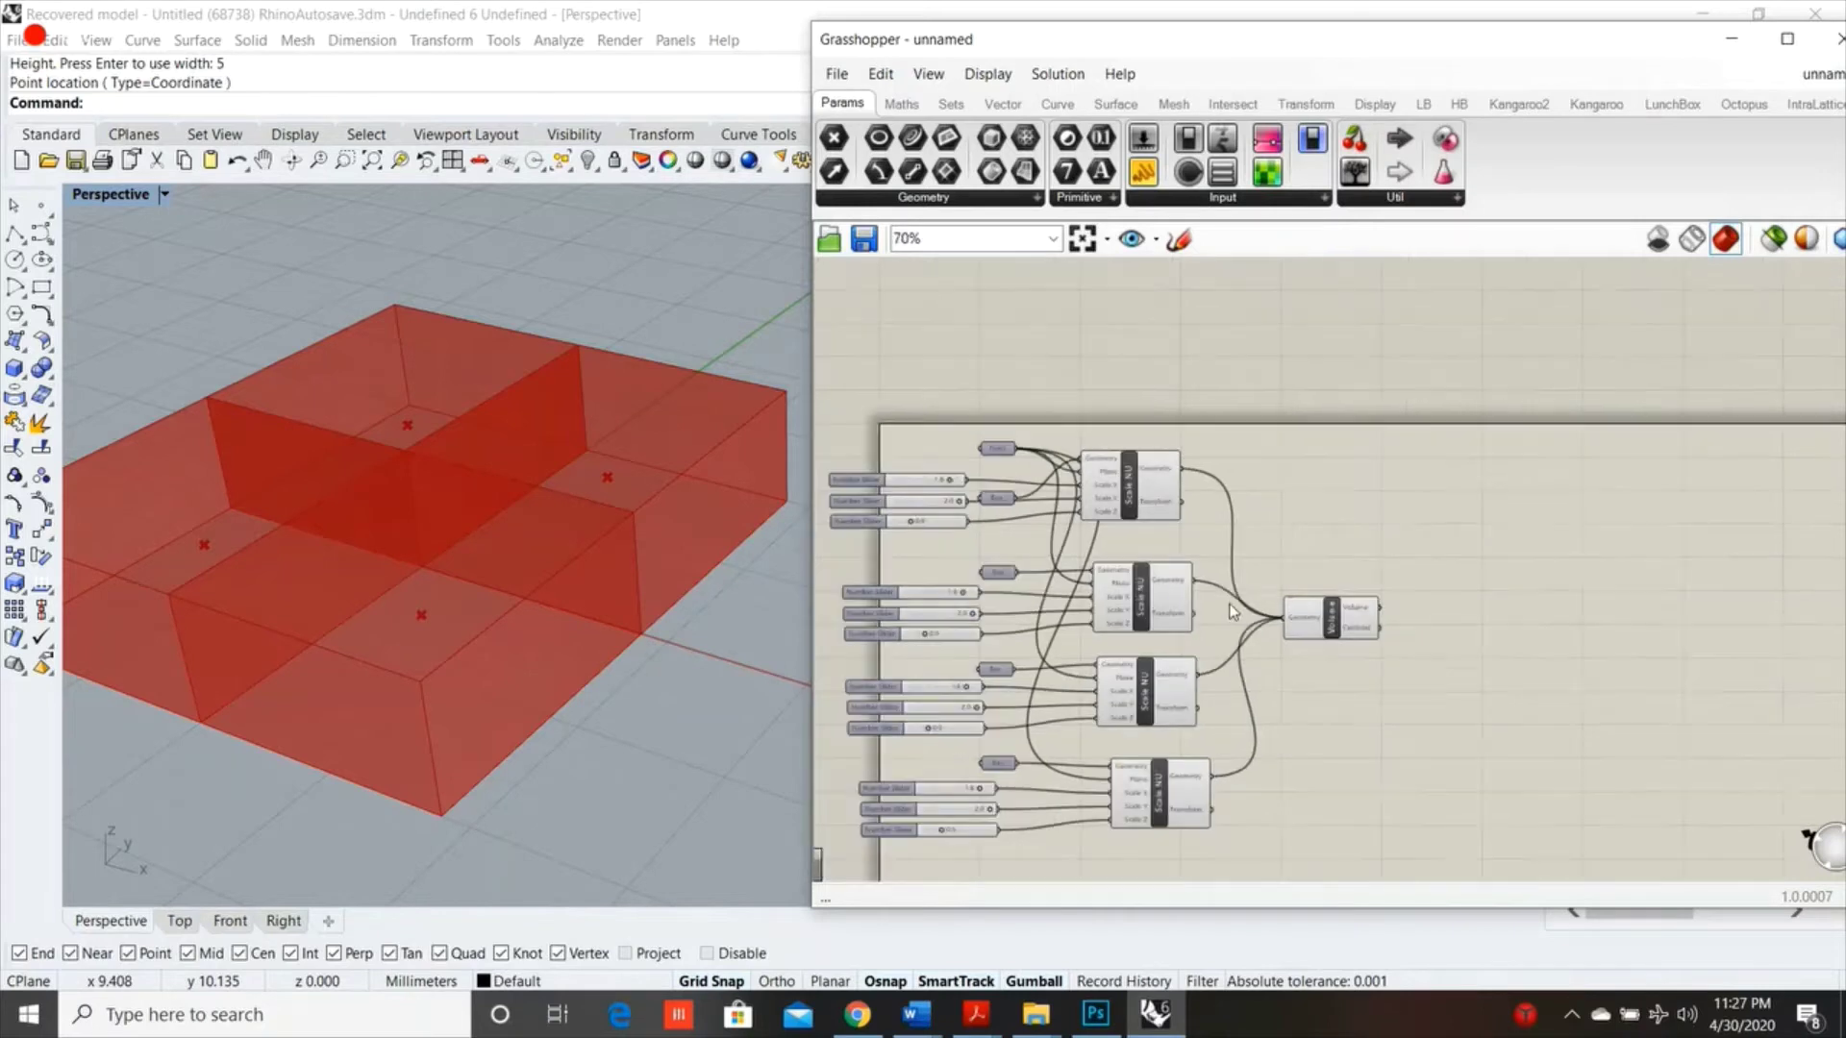
mouse_move(1352, 628)
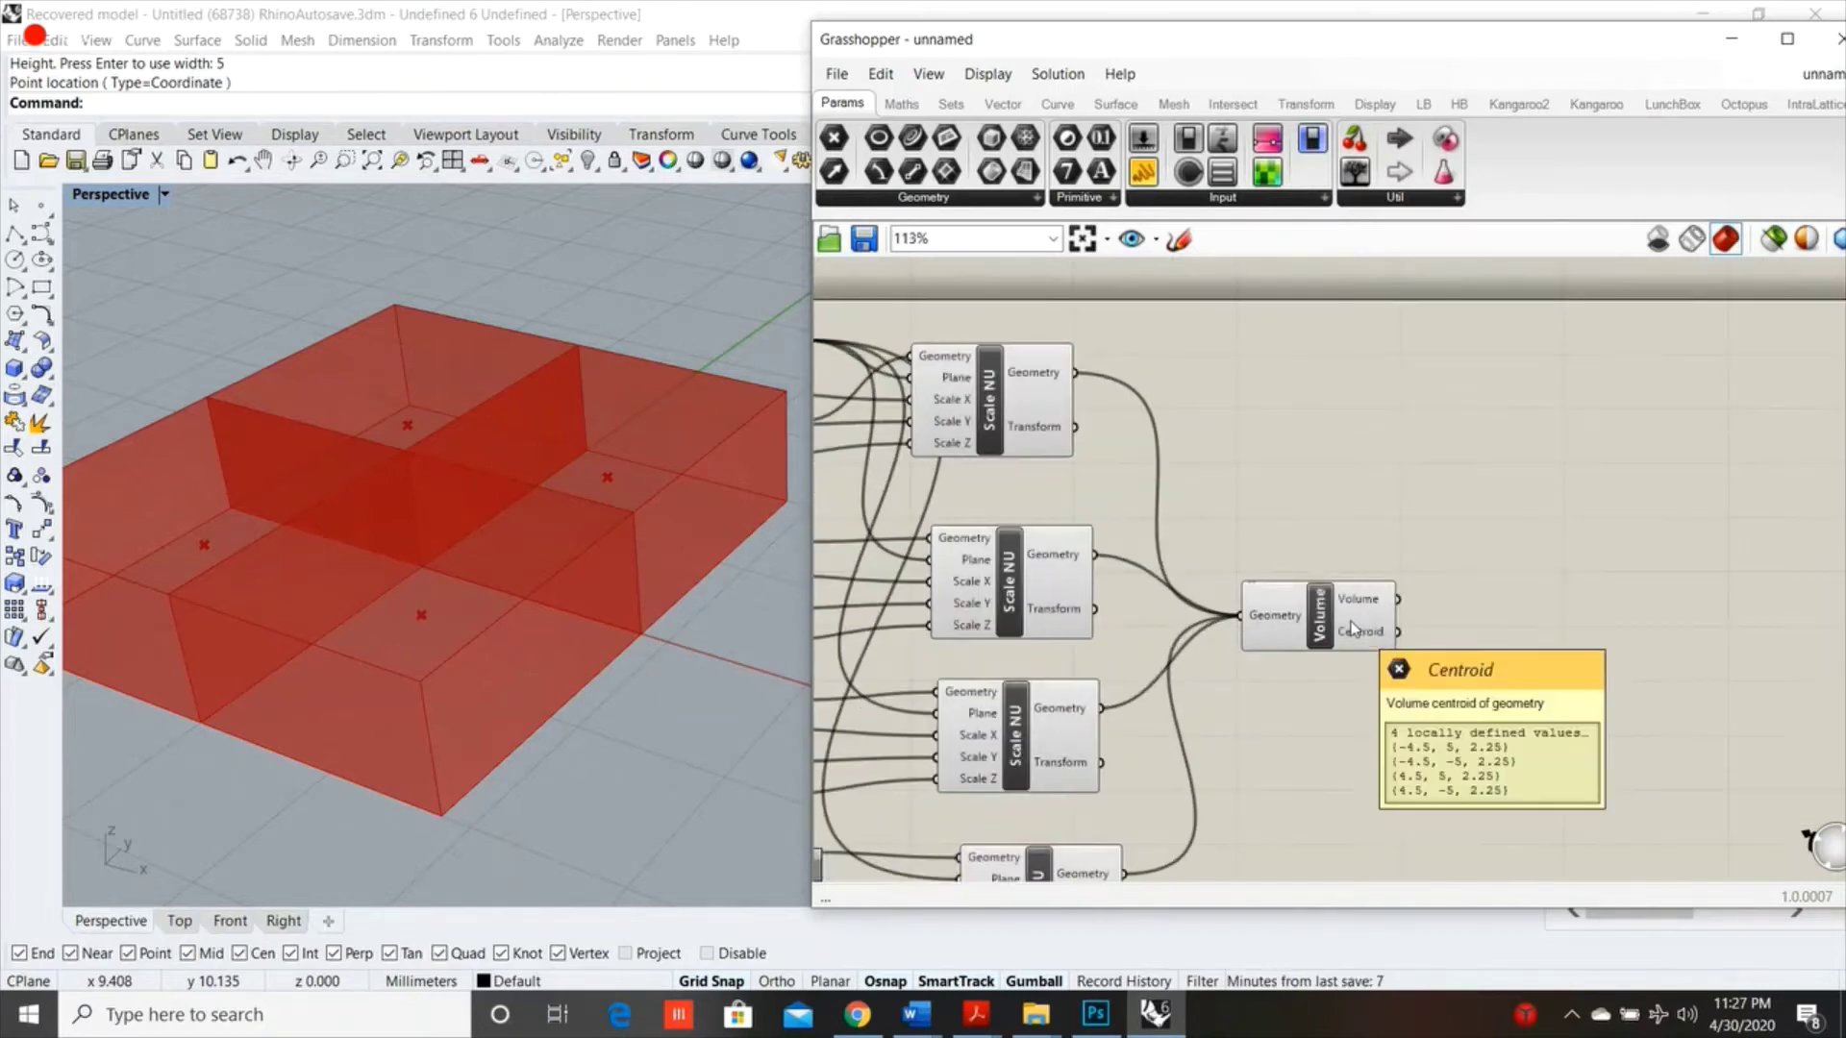
scroll(1533, 623, "up", 1)
Add a Panel displaying the four box volumes from the Volume output
double_click(1532, 623)
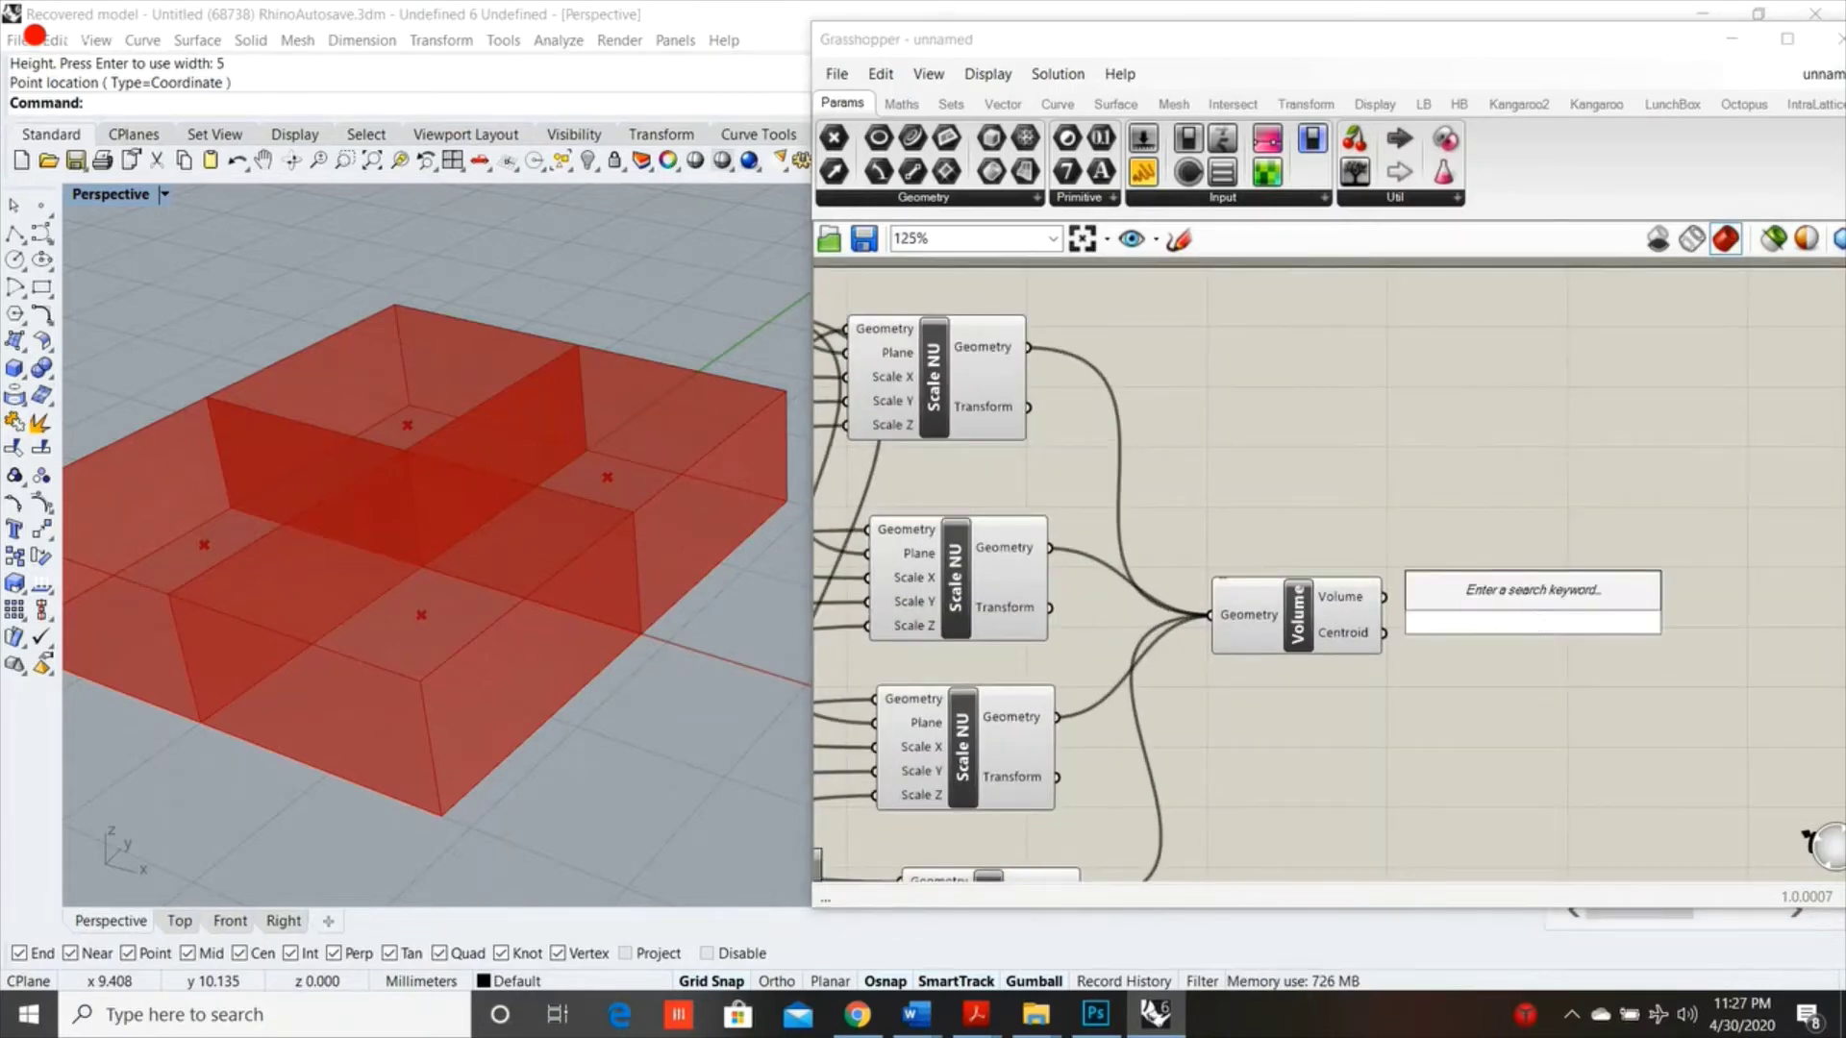
type("panel")
key("Return")
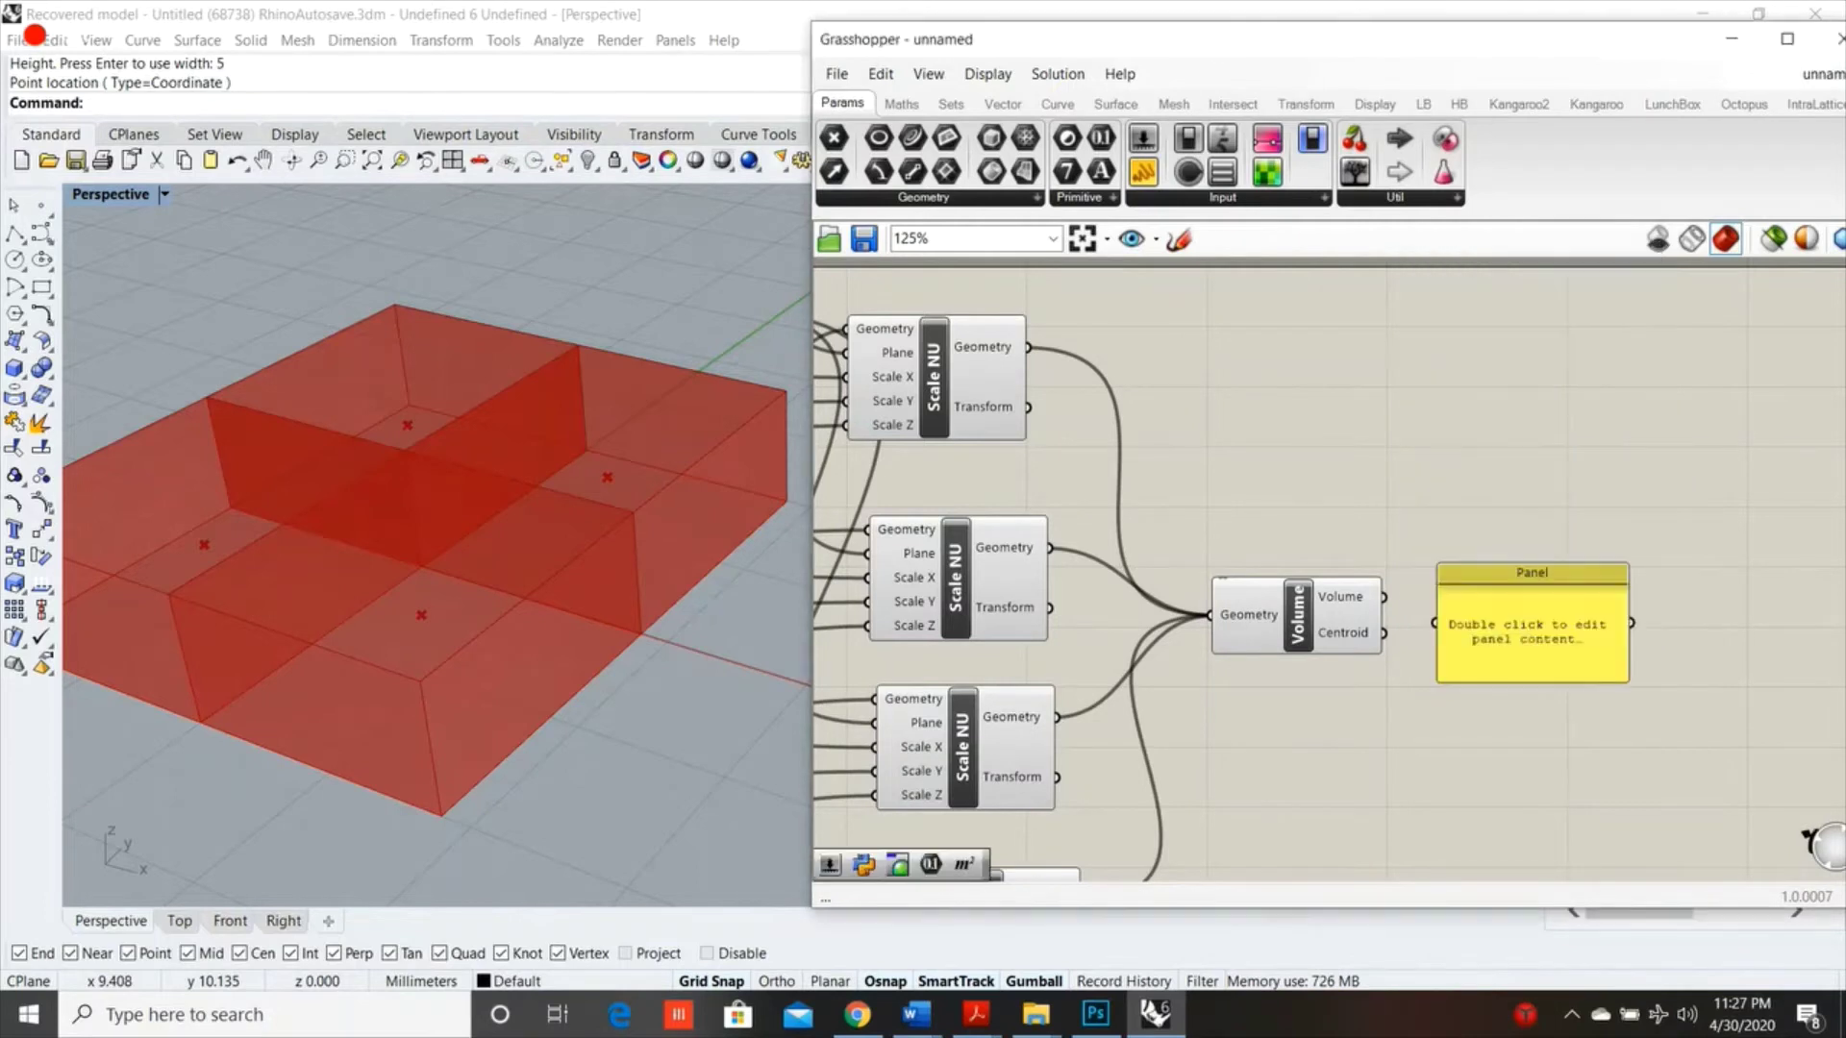
left_click_drag(1475, 654, 1574, 544)
left_click_drag(1384, 597, 1668, 400)
left_click_drag(1701, 492, 1646, 530)
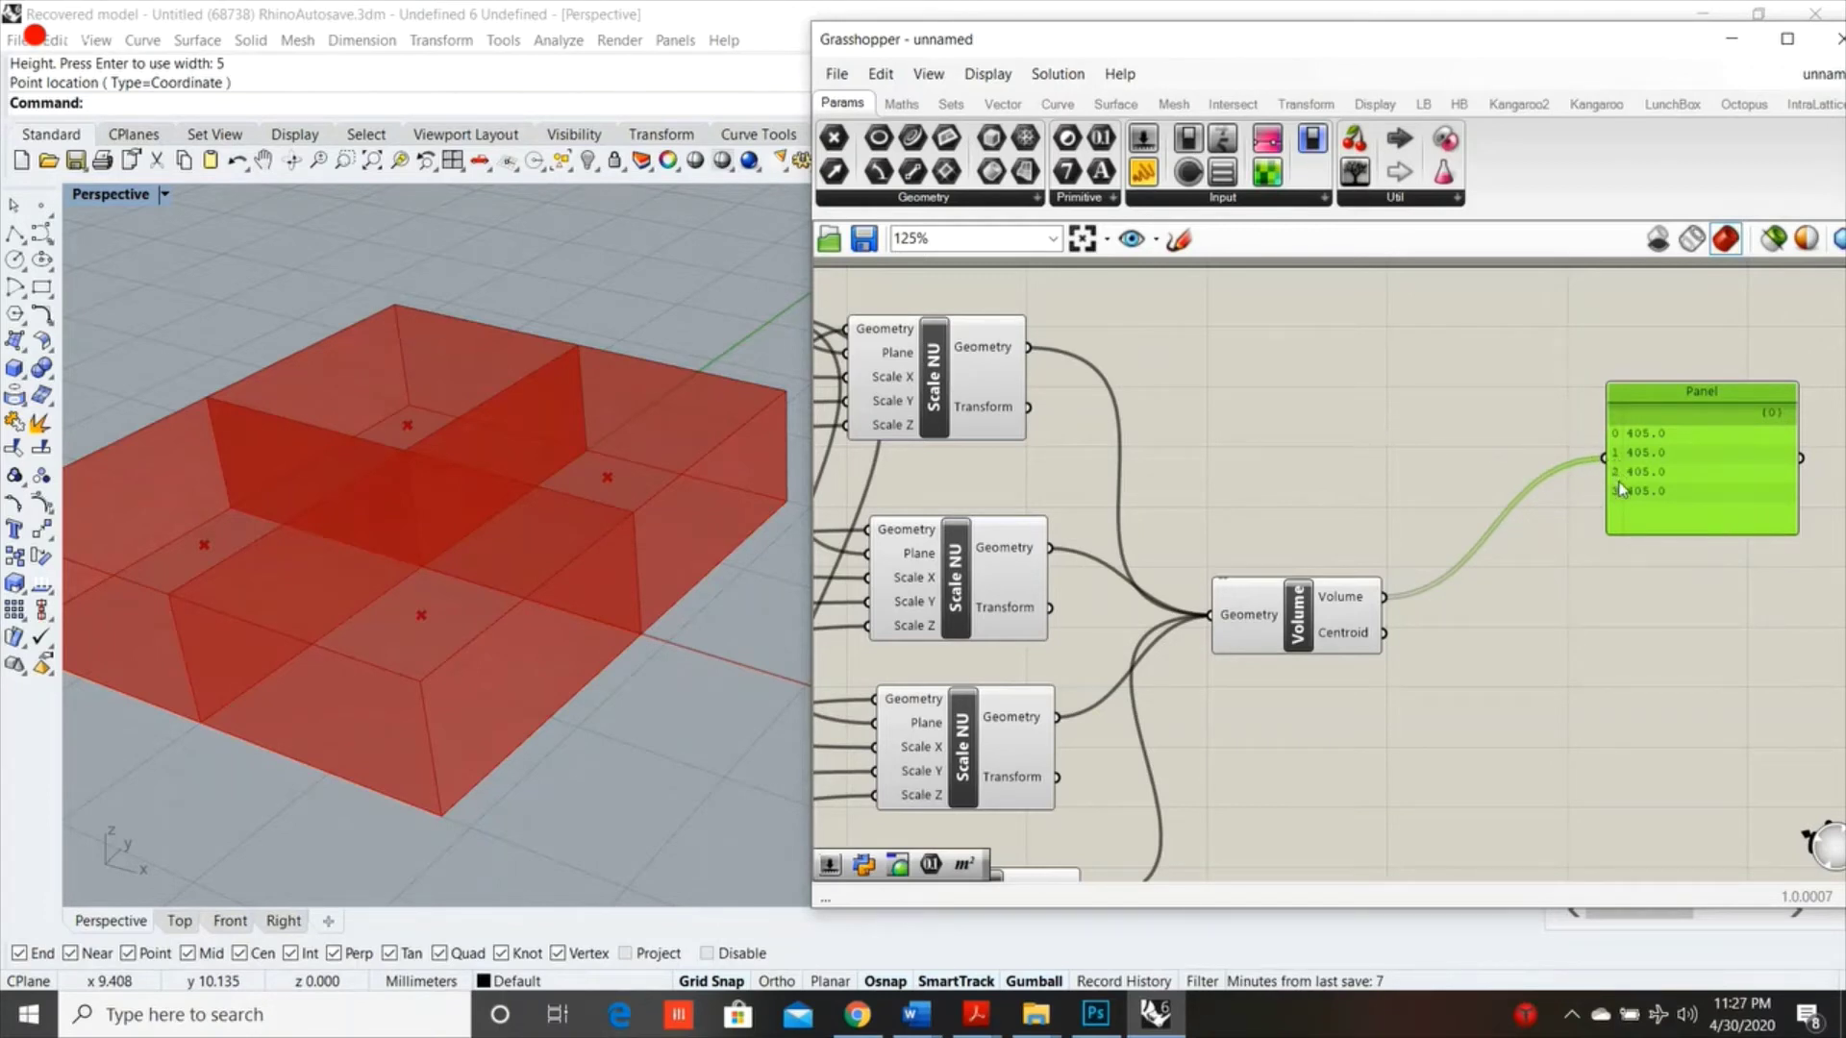
Add Mass Addition to sum the volumes and show the 1620.0 total in the Panel
double_click(1384, 468)
type("Mass")
left_click(1384, 468)
left_click_drag(1384, 468, 1487, 462)
left_click_drag(1384, 596, 1413, 478)
left_click_drag(1728, 408, 1764, 416)
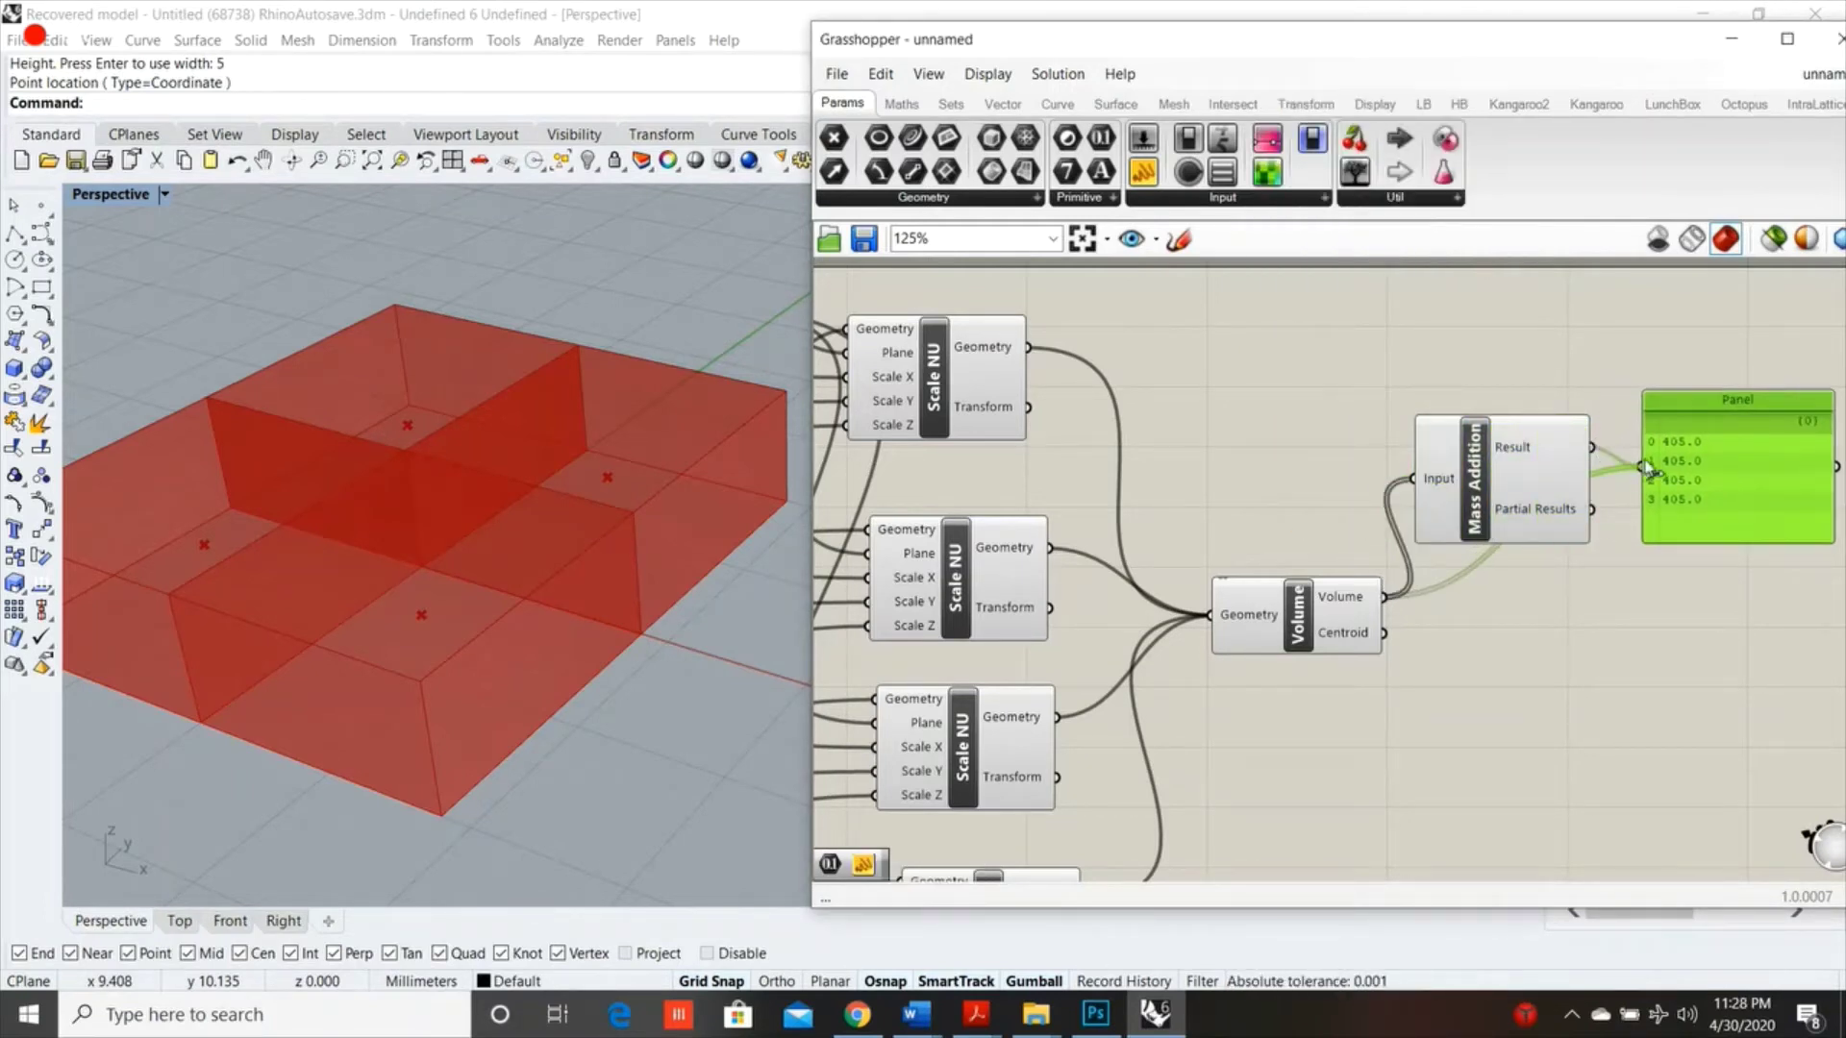
left_click_drag(1651, 471, 1644, 467)
scroll(1380, 591, "down", 2)
scroll(1553, 556, "up", 2)
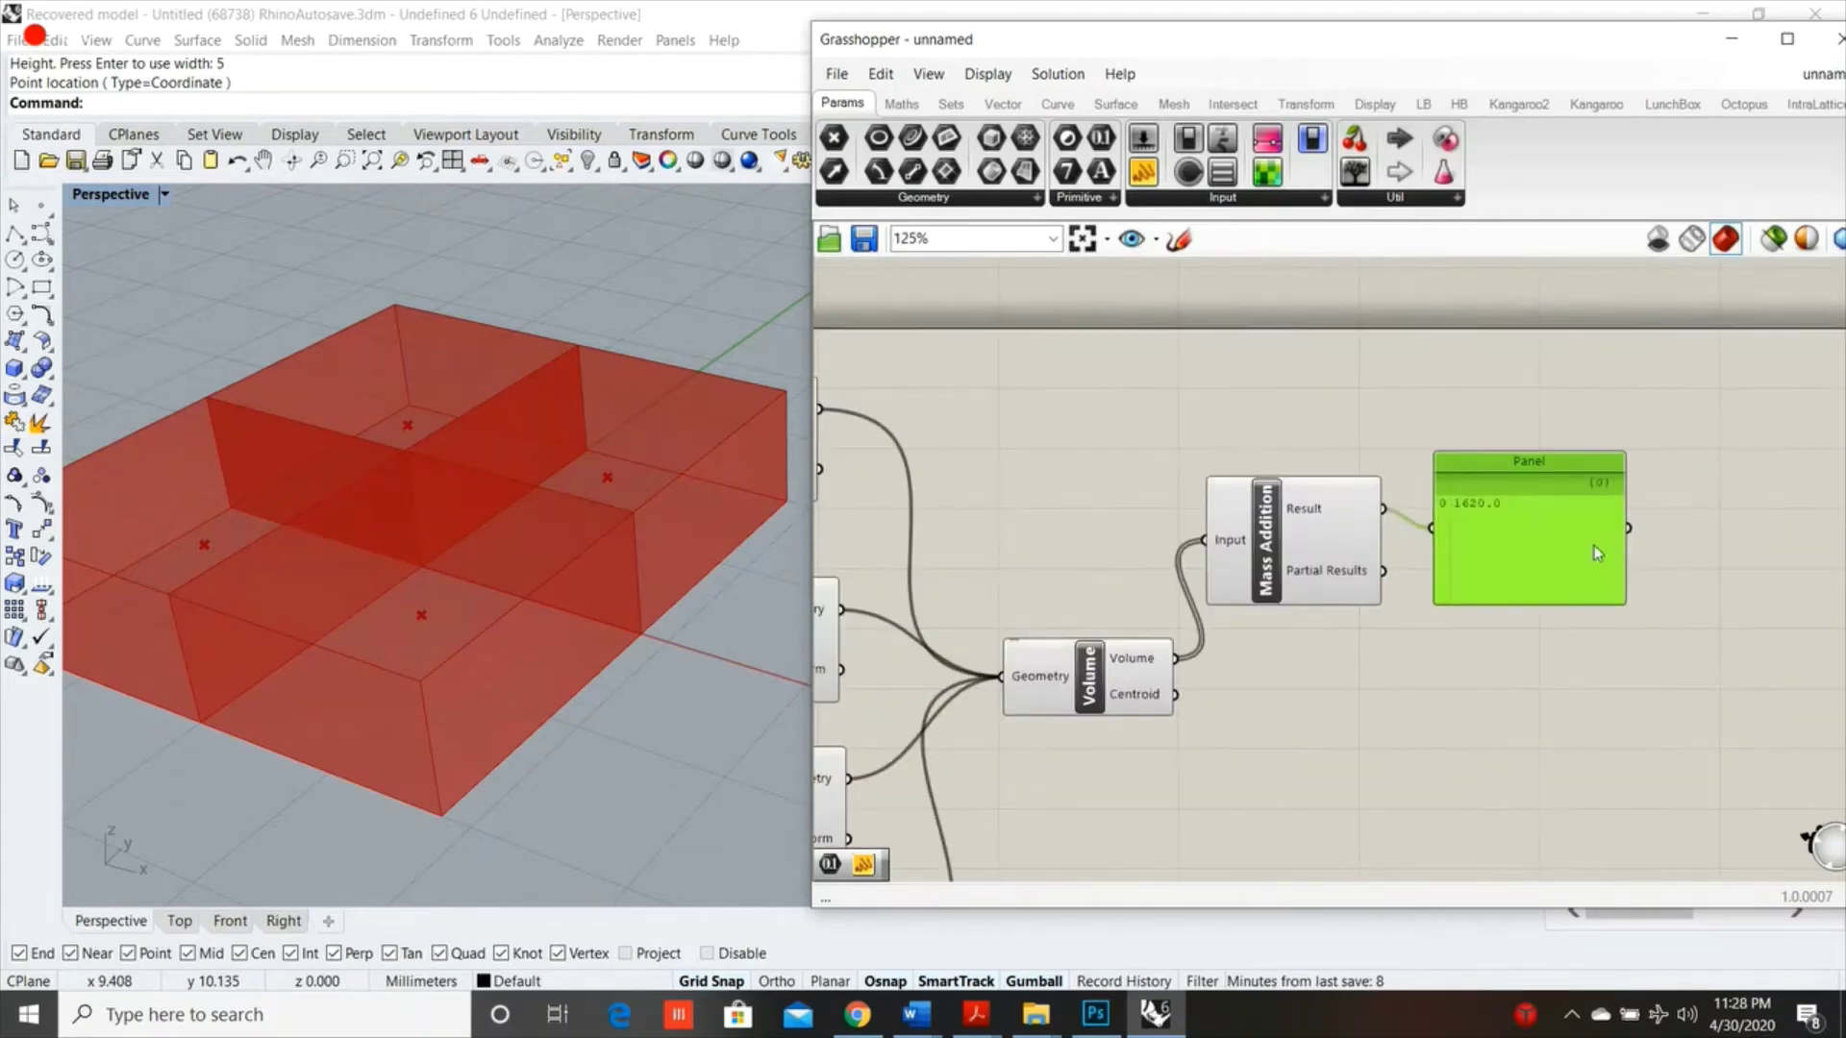
left_click(1388, 395)
Add a Number parameter fed by the Mass Addition result of 1620.0
double_click(1388, 394)
type("NUM")
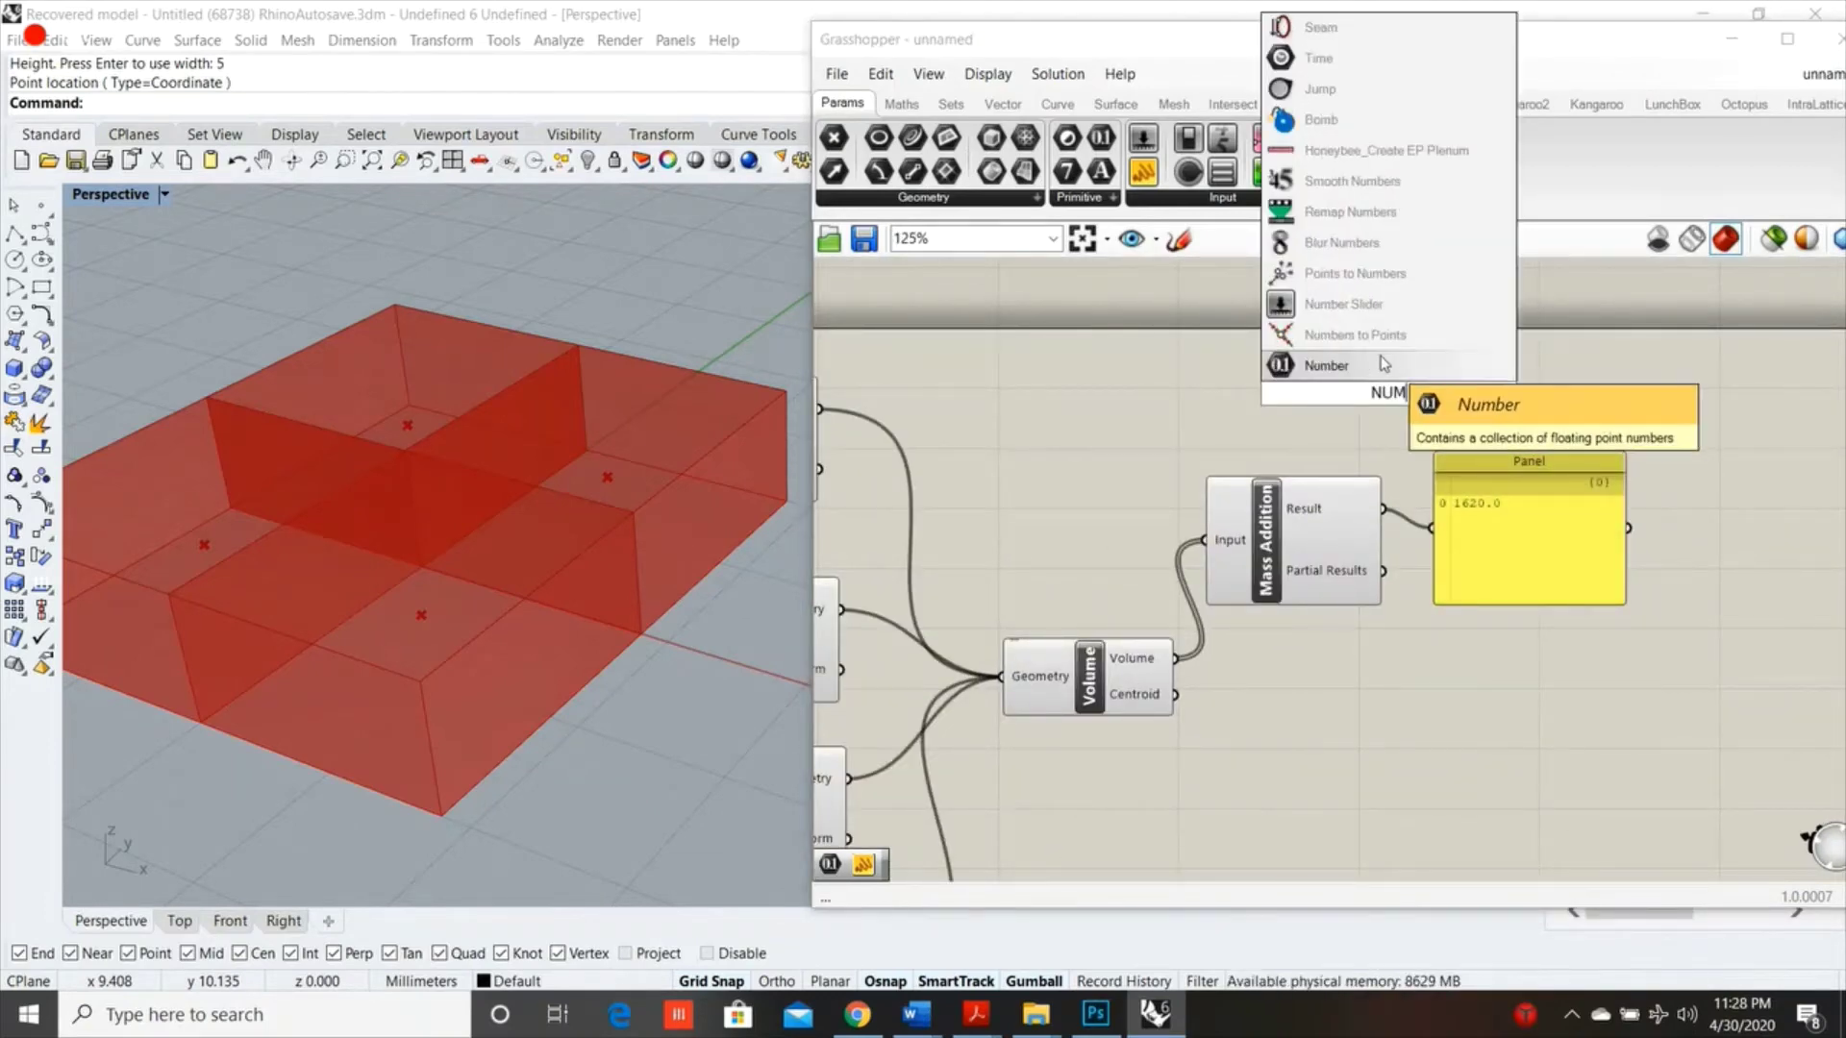
left_click(1380, 364)
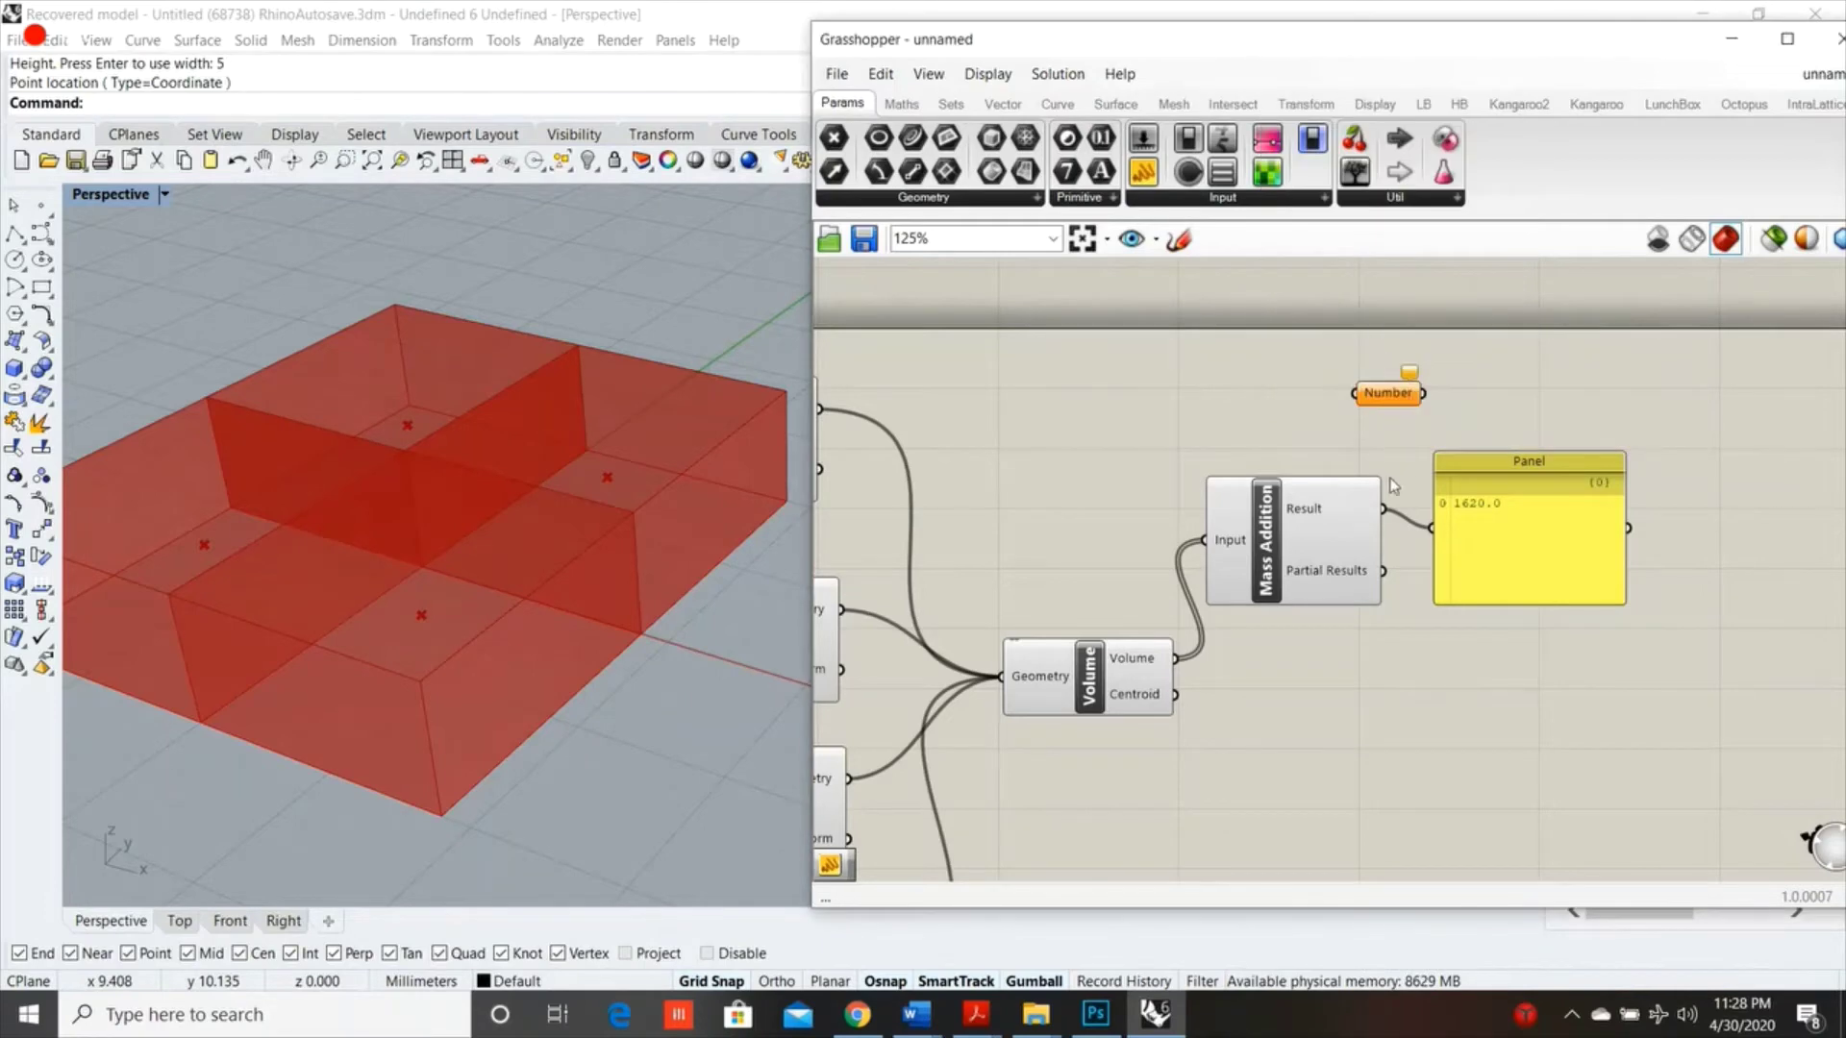
left_click_drag(1384, 508, 1355, 393)
left_click_drag(1386, 403, 1450, 406)
scroll(1451, 423, "down", 3)
scroll(1457, 534, "up", 3)
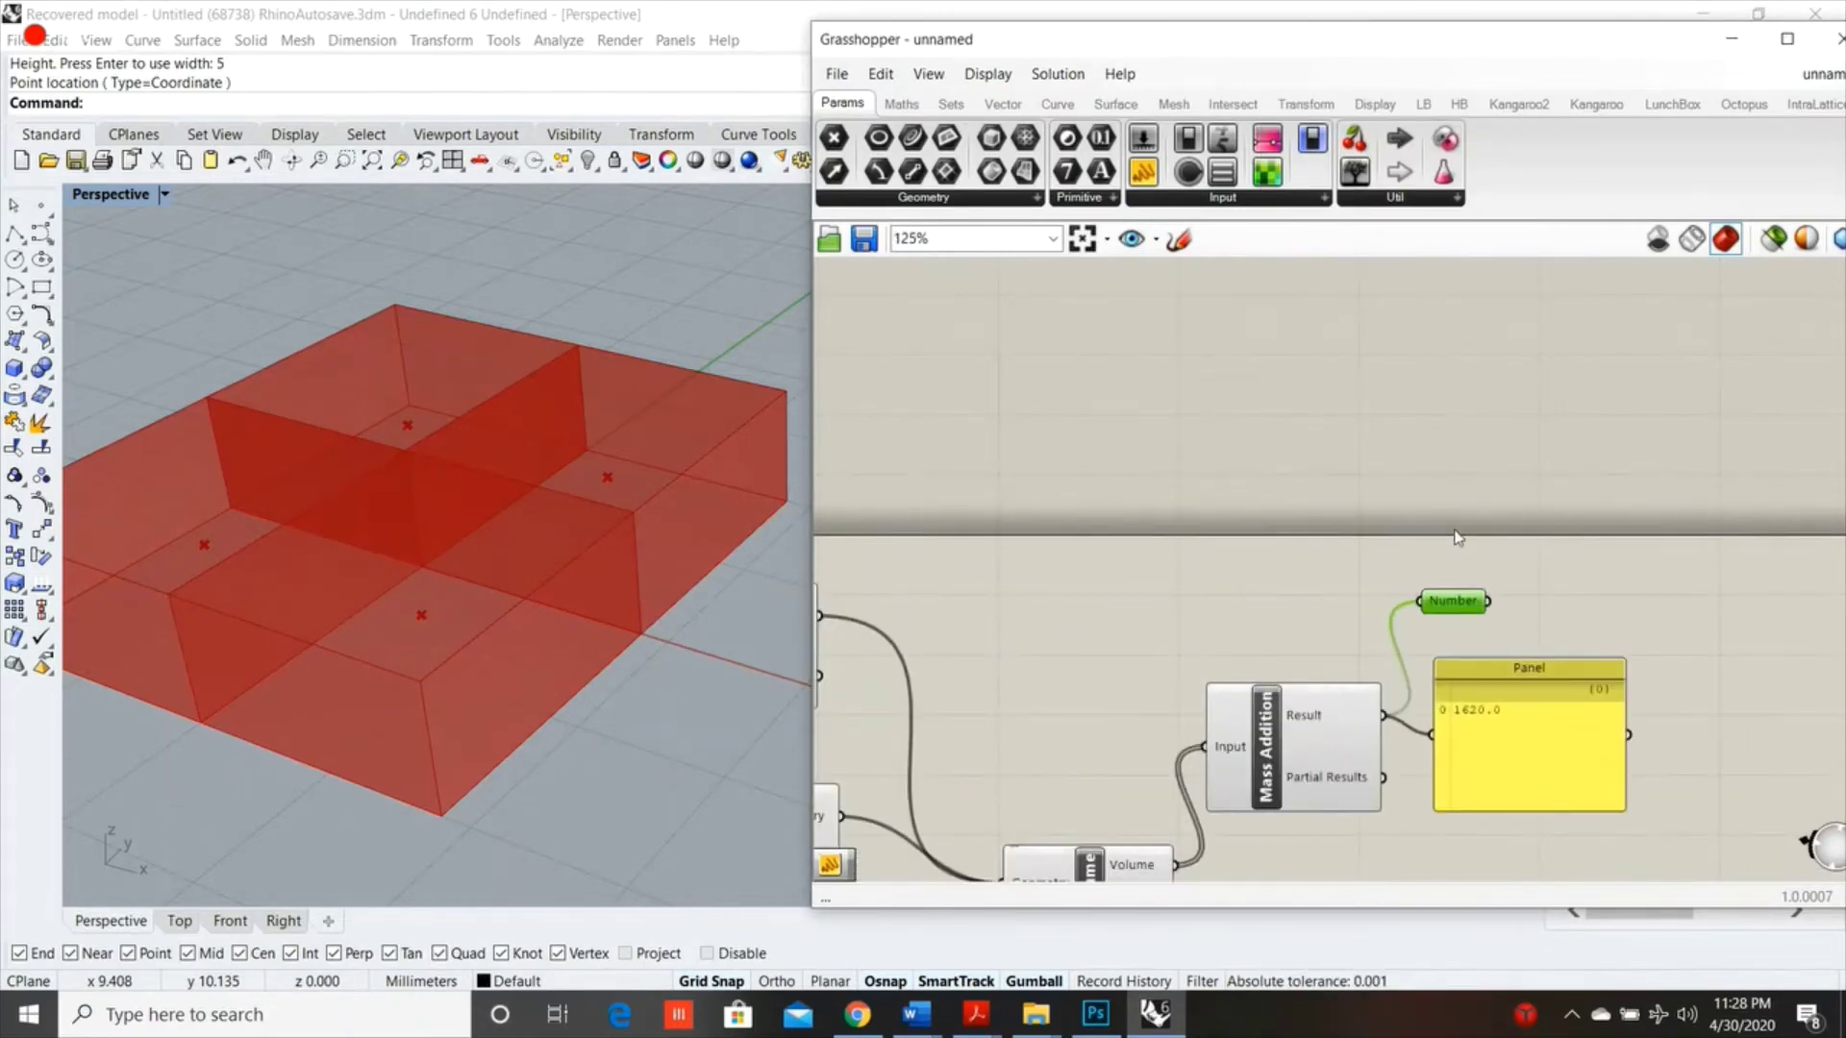
scroll(1457, 537, "up", 1)
Place an Octopus component and connect the Number parameter as its objective
double_click(1331, 516)
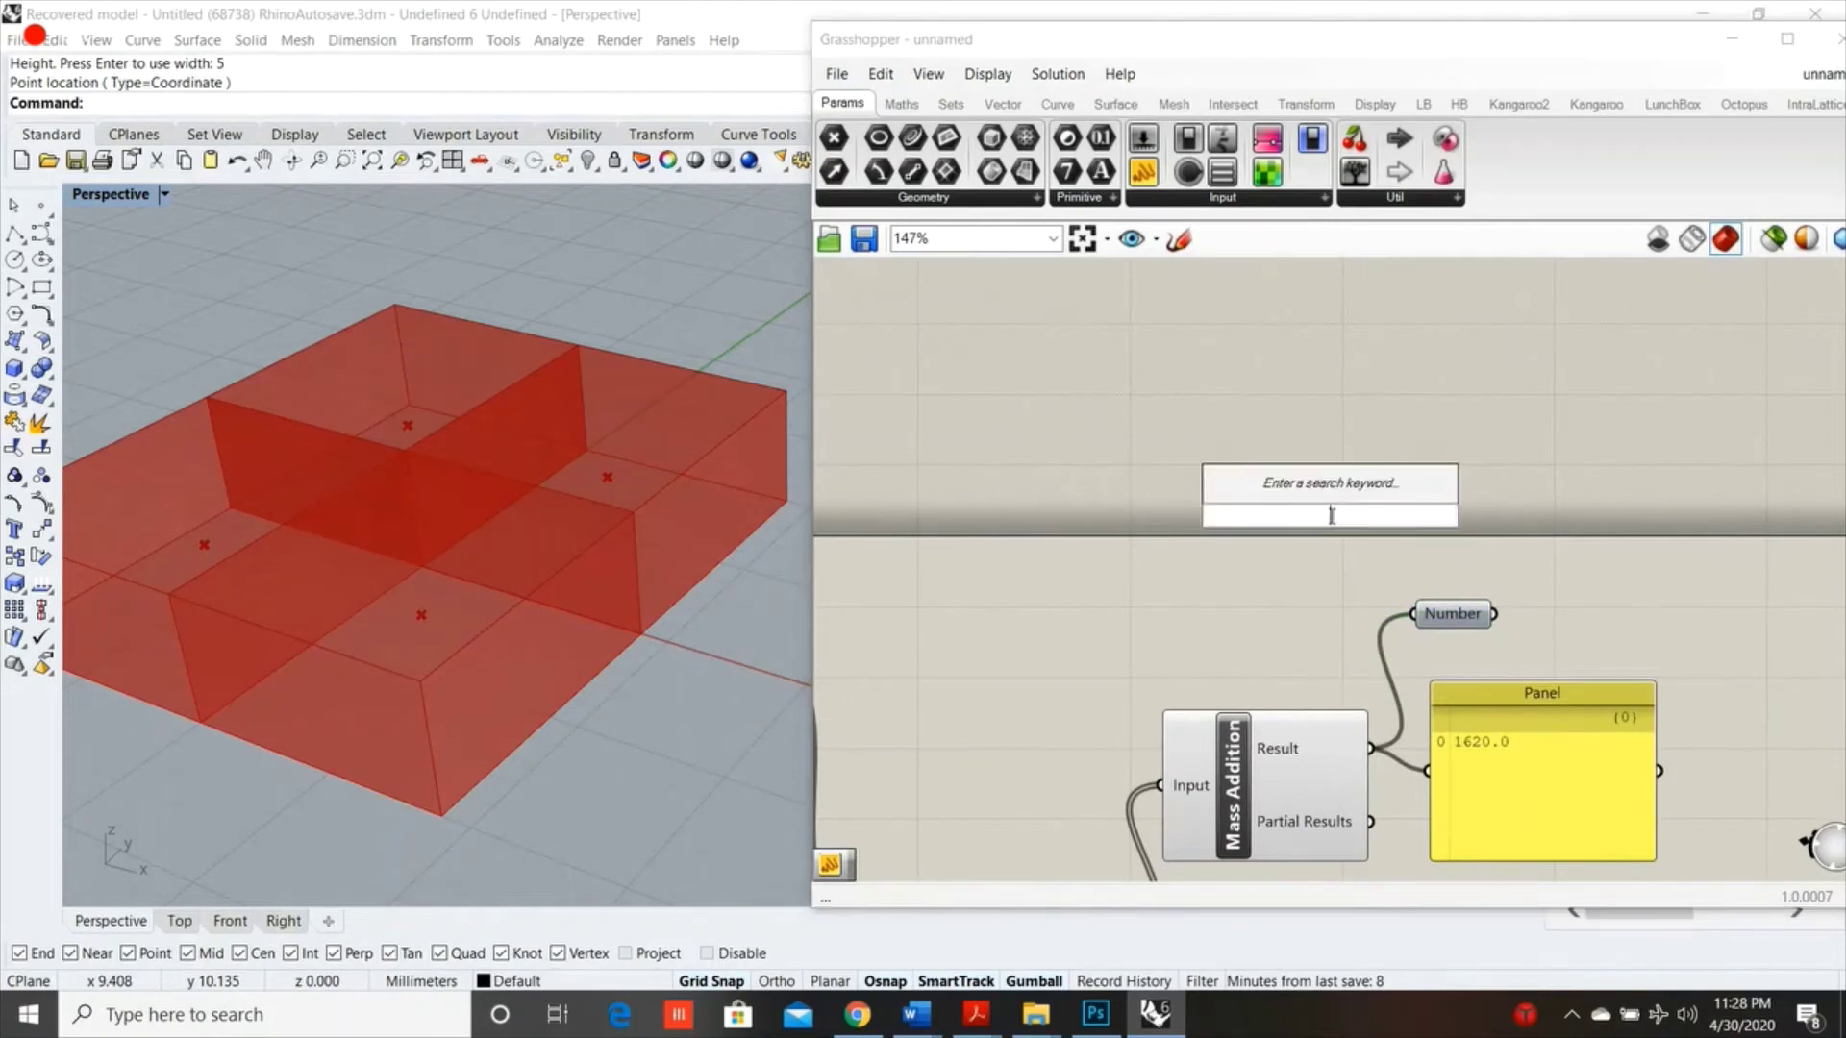
type("OCTOP")
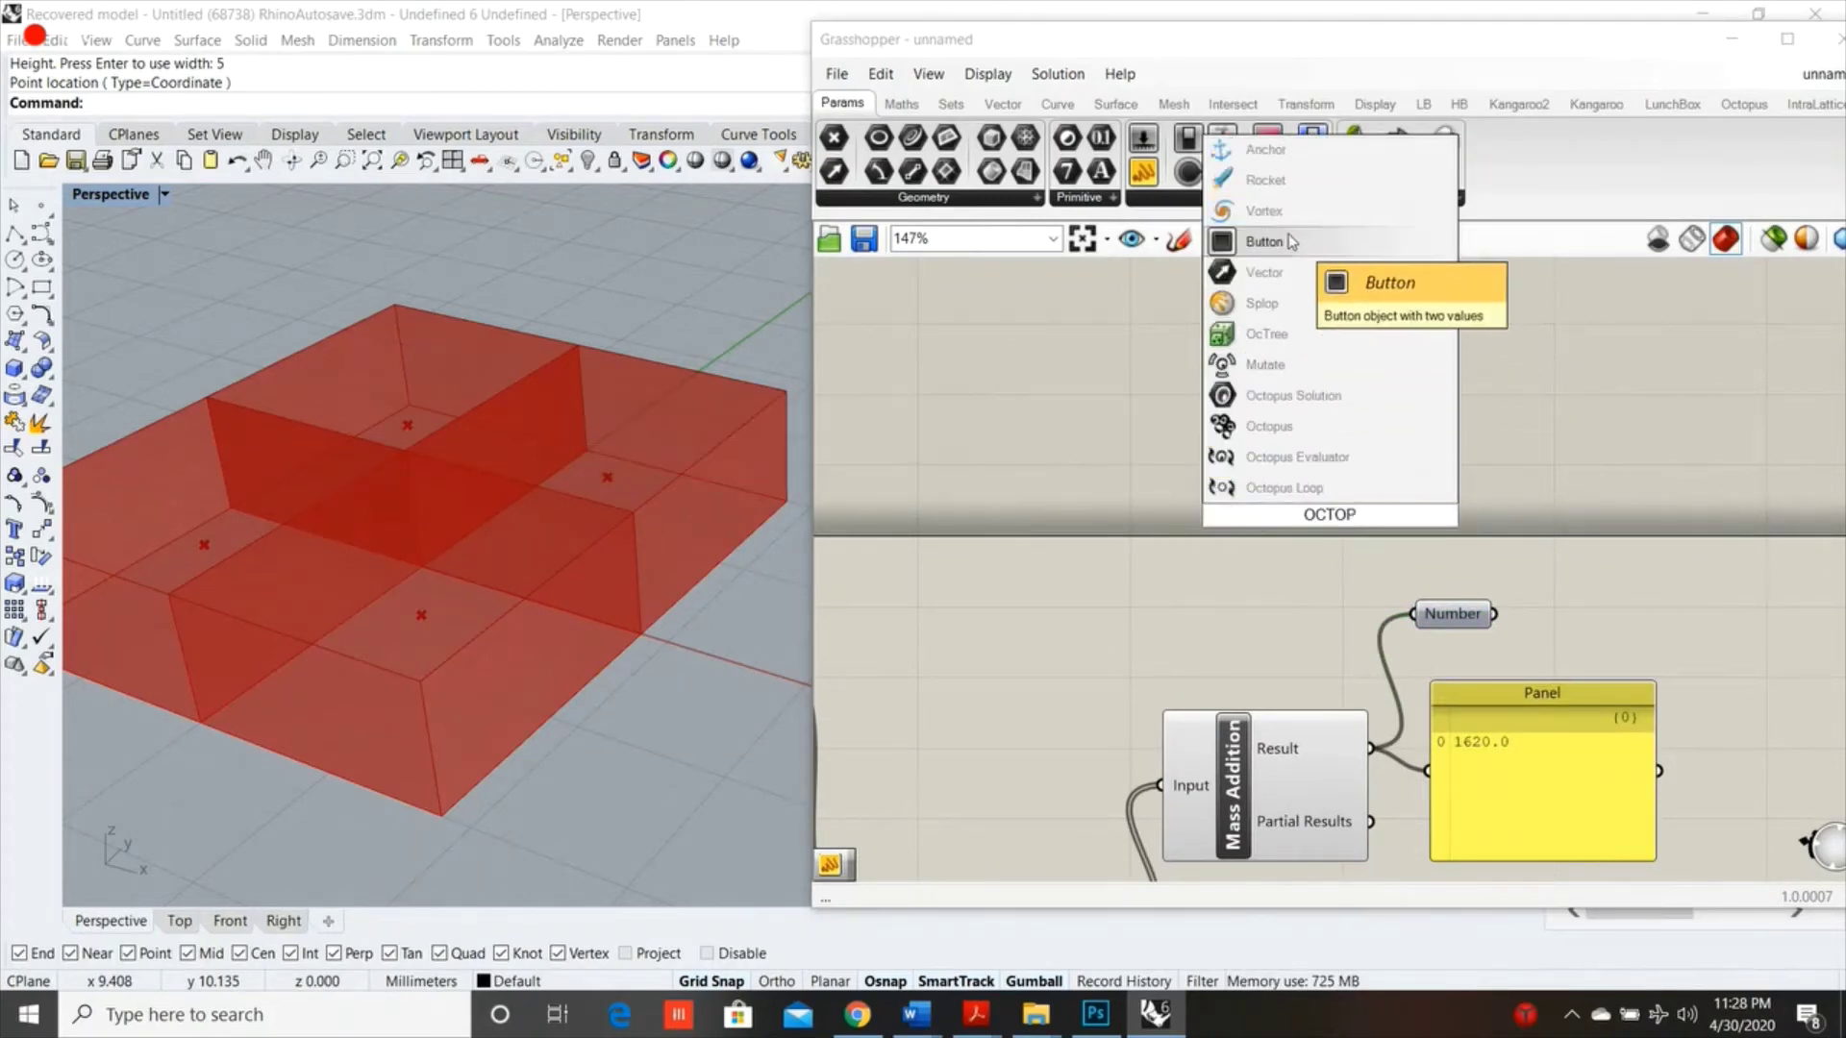
left_click(1300, 425)
left_click_drag(1317, 489, 1396, 371)
left_click_drag(1463, 459, 1451, 620)
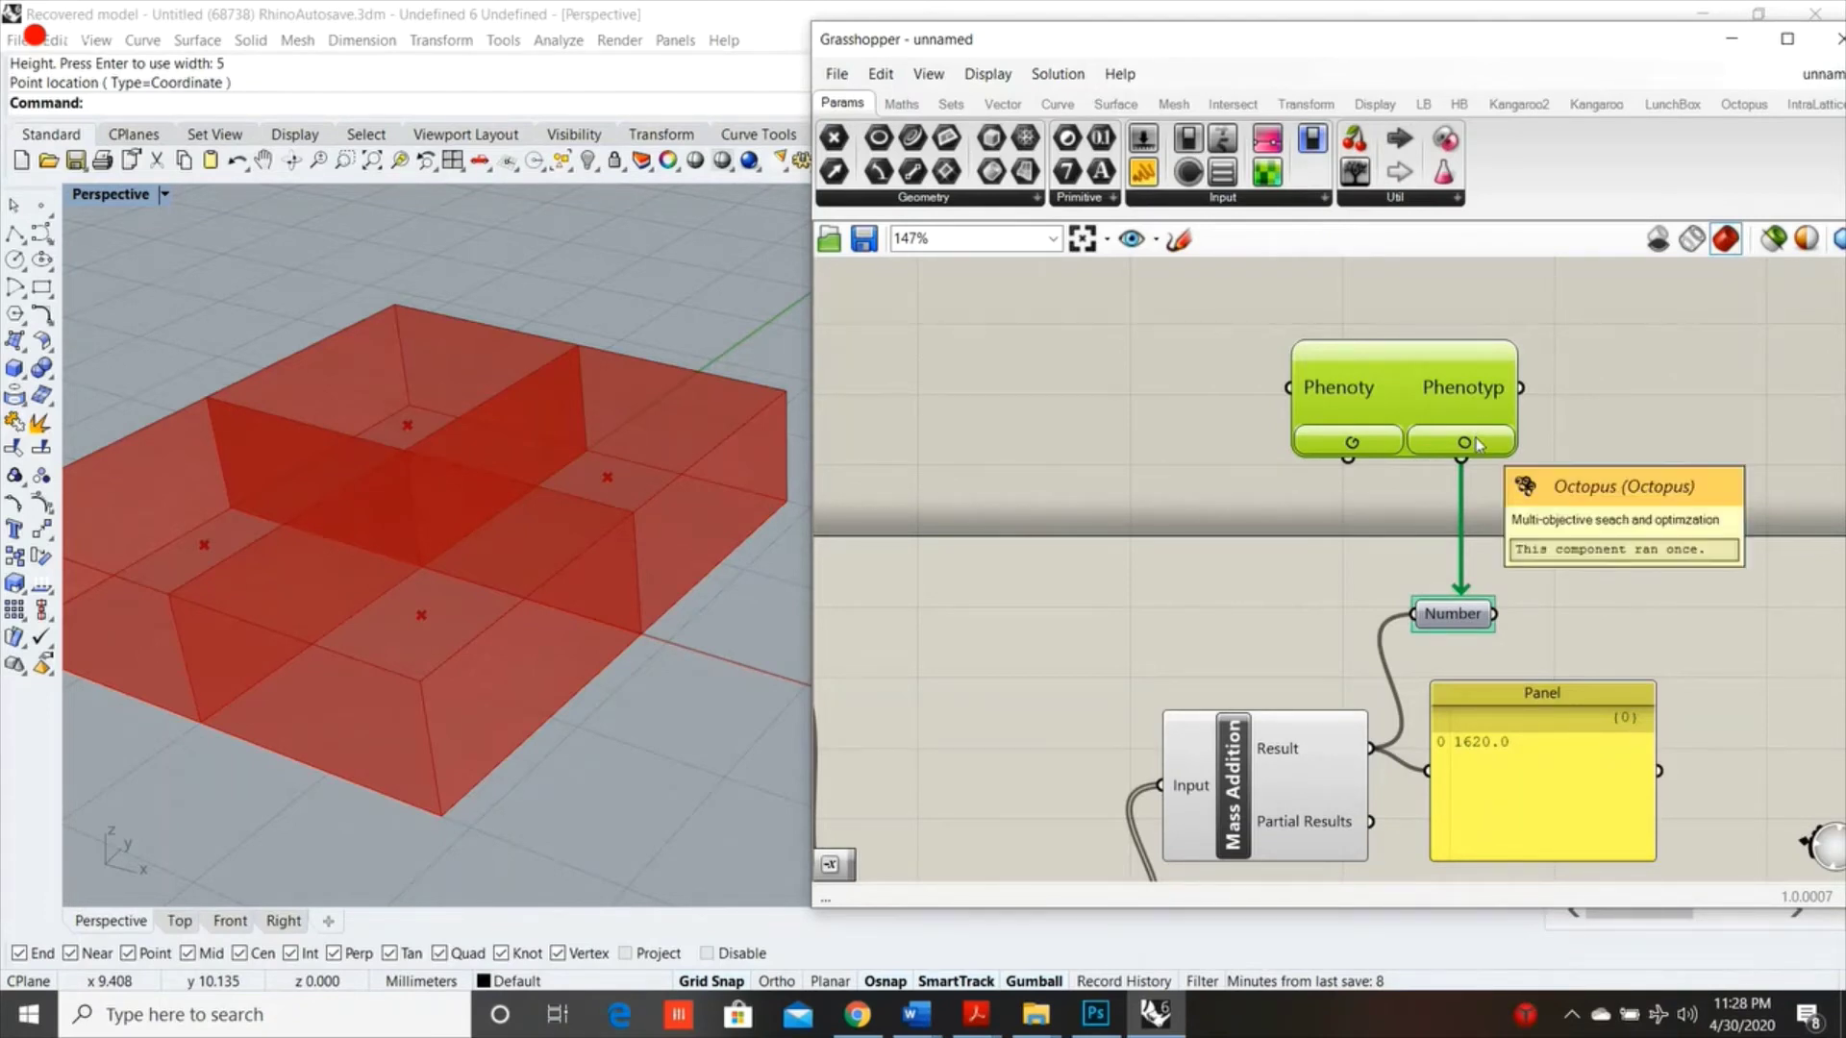
Wire the first group's 1.8 and 0.9 sliders and the next 1.8 slider into the Octopus Genome input
scroll(1689, 546, "down", 5)
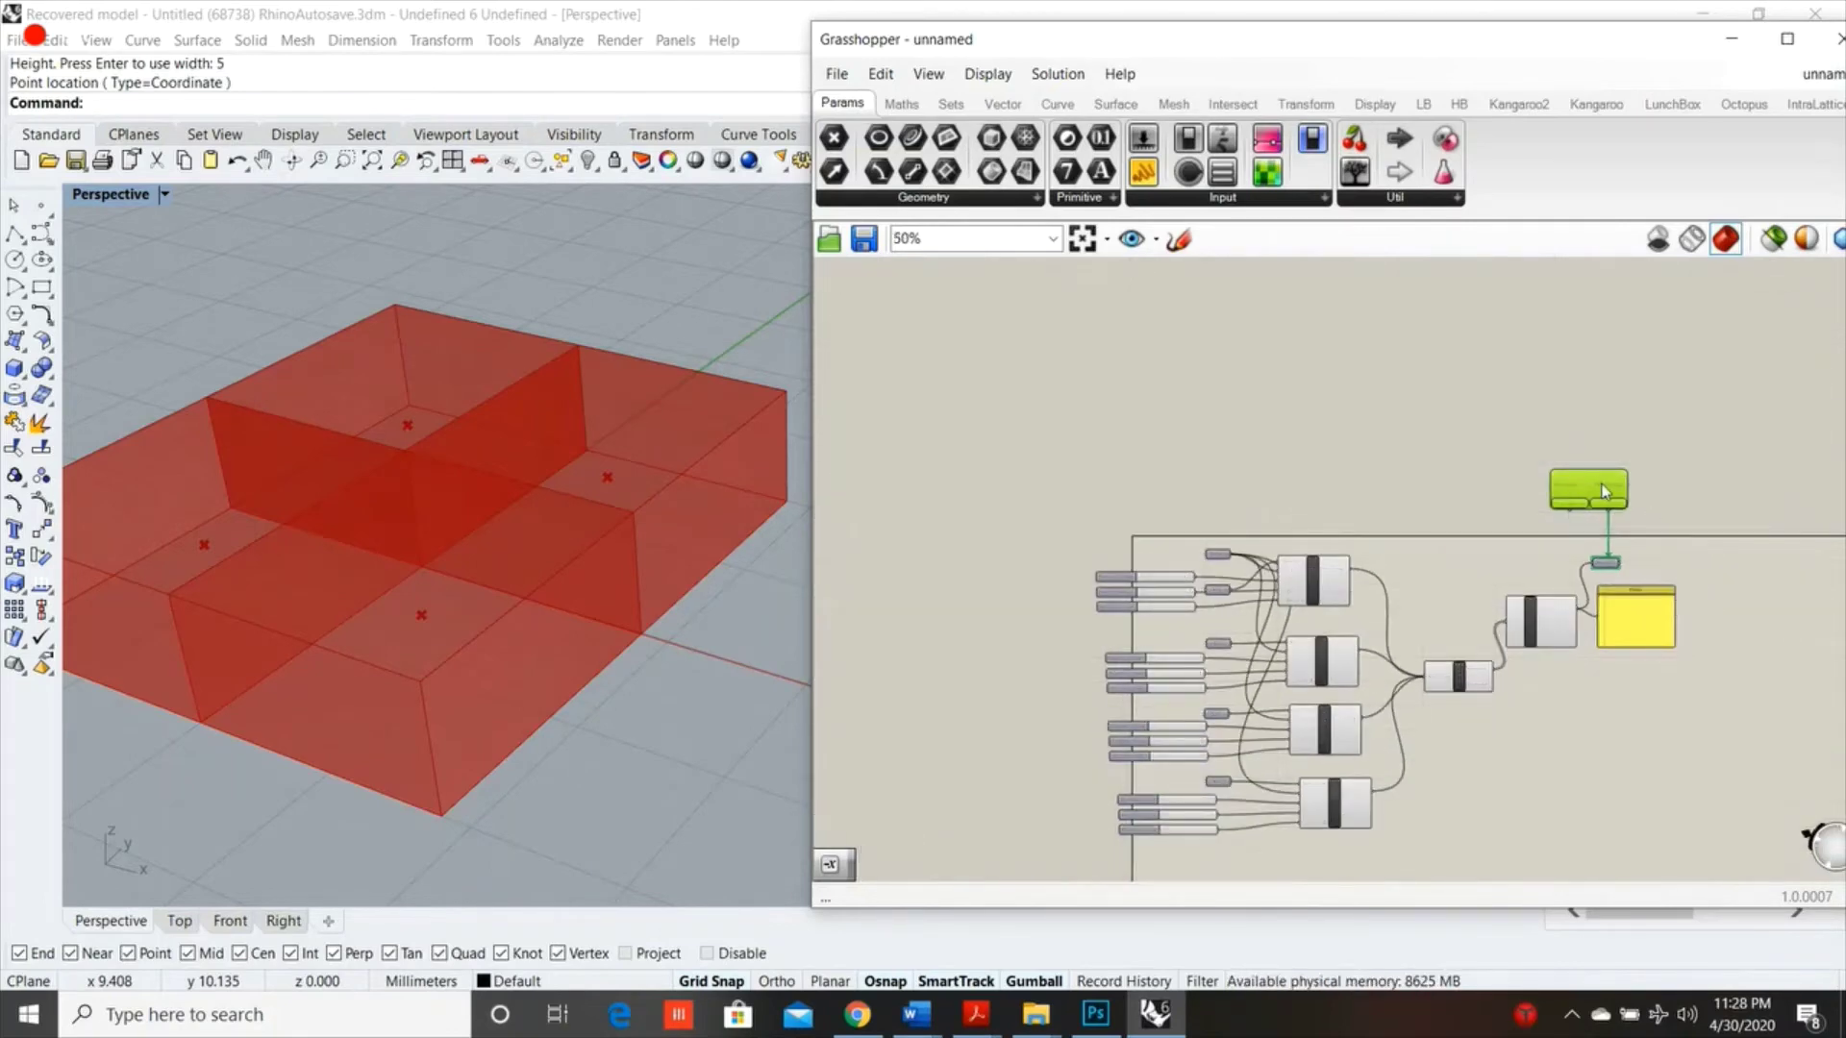
left_click_drag(1596, 486, 1196, 550)
scroll(1197, 567, "up", 4)
scroll(1200, 596, "down", 5)
scroll(1197, 596, "up", 5)
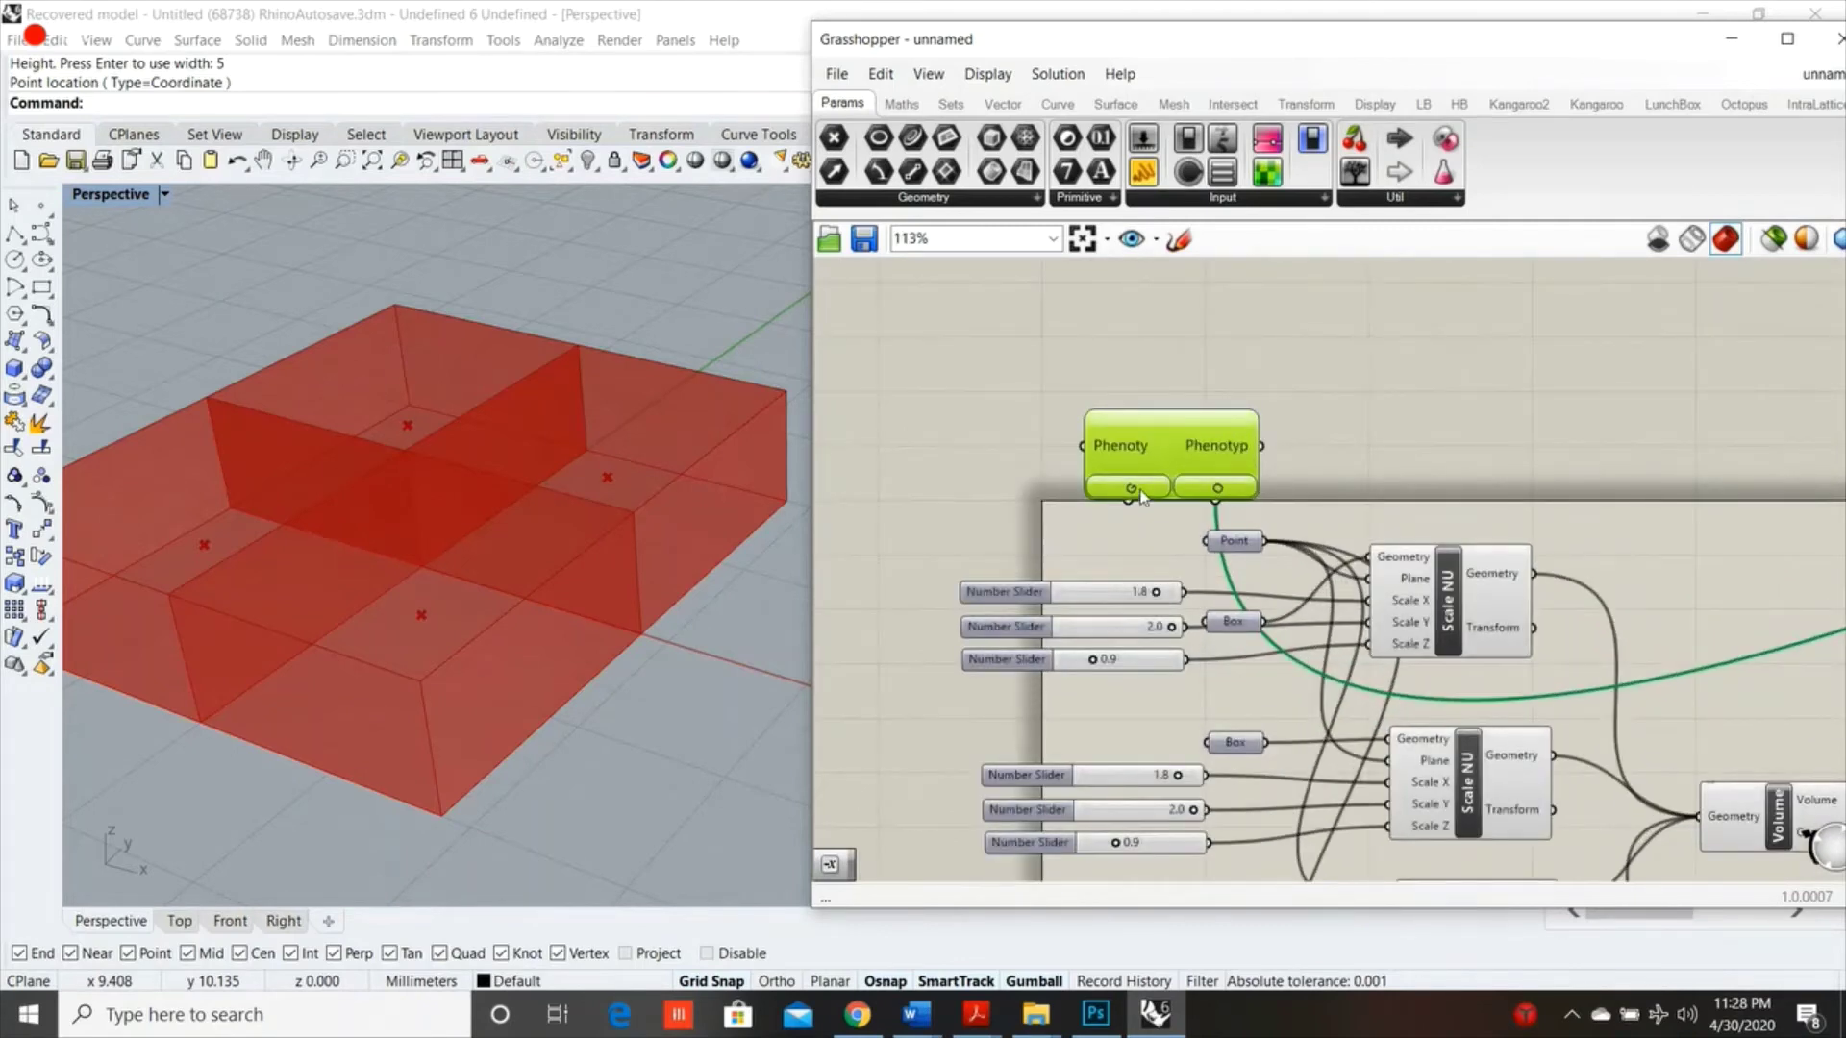
scroll(1140, 495, "up", 1)
scroll(1140, 495, "up", 1)
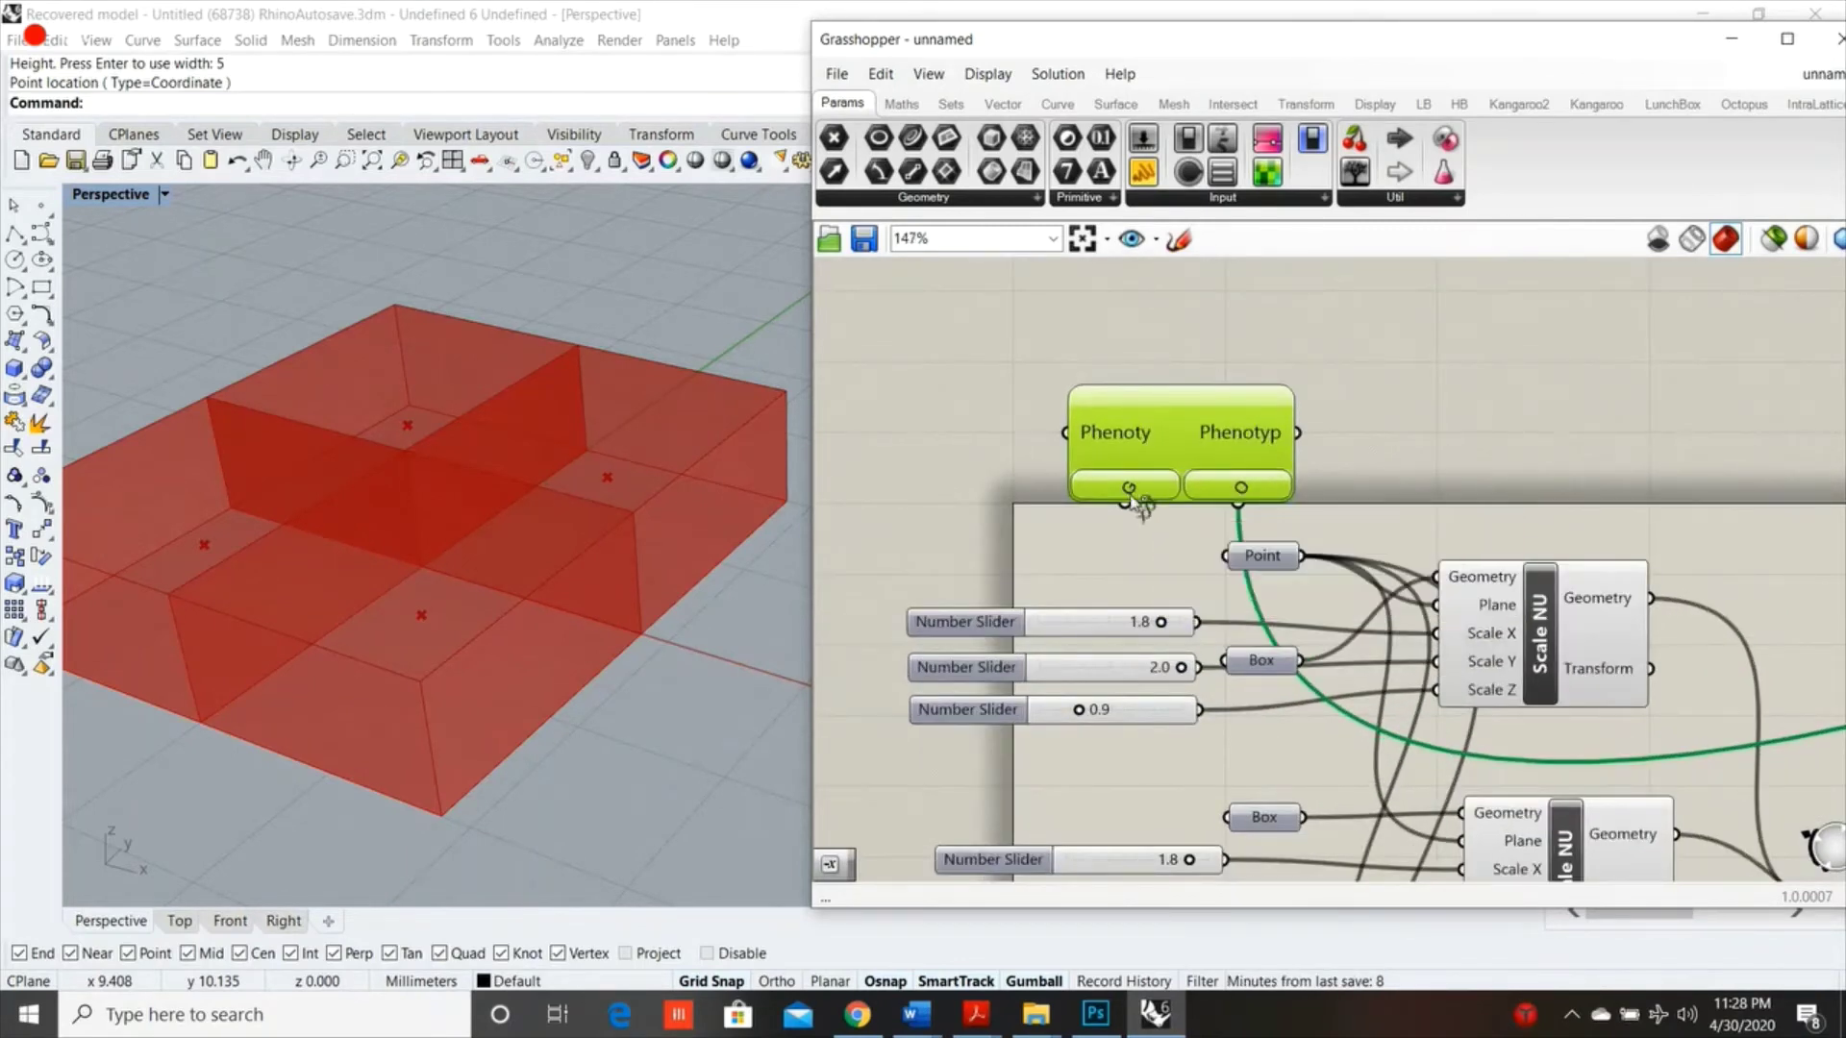
left_click_drag(1126, 490, 1153, 666)
left_click_drag(1113, 527, 1206, 518)
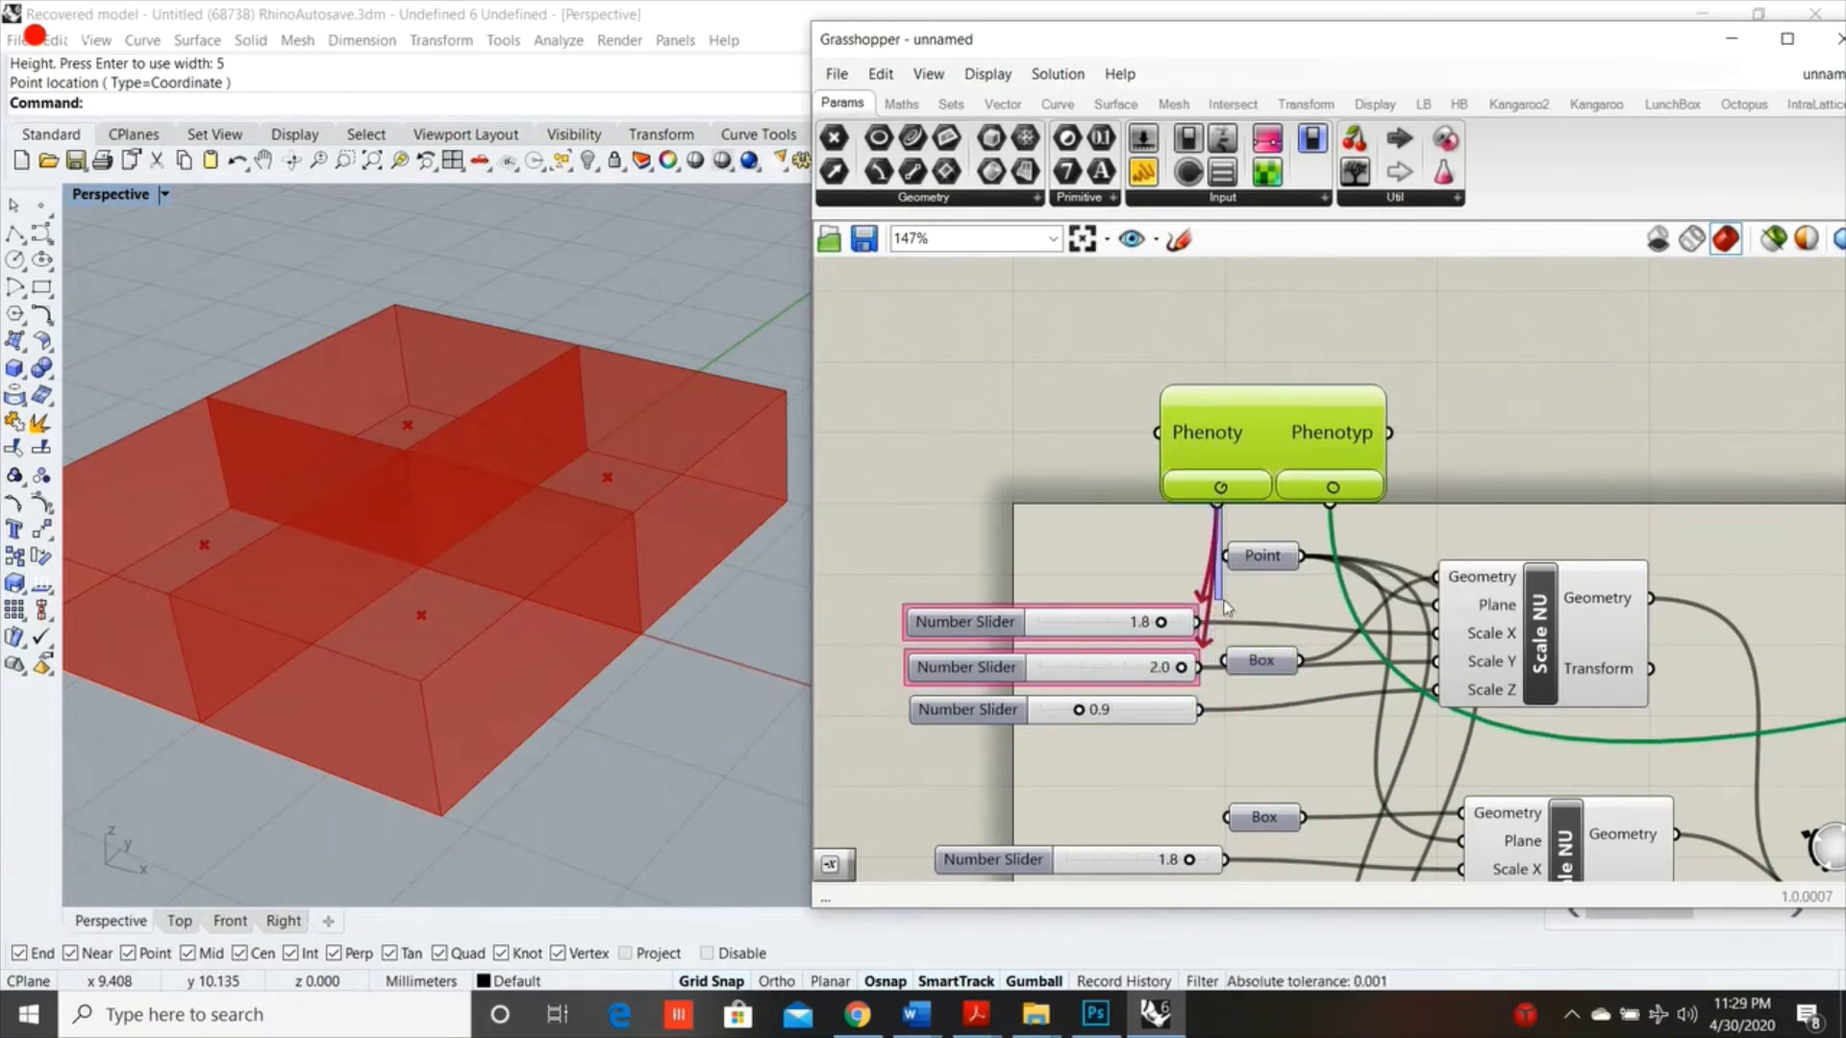
left_click_drag(1216, 493, 1200, 710, "shift")
left_click_drag(1221, 493, 1209, 856, "shift")
Add the remaining group sliders (0.9, 1.8, 0.9, 1.8, 2.0, 0.9) as Octopus genes
scroll(1134, 539, "down", 6)
scroll(1134, 432, "up", 3)
scroll(1130, 352, "down", 2)
left_click_drag(1130, 352, 1056, 523)
scroll(1163, 471, "up", 4)
left_click_drag(1153, 427, 1057, 595)
left_click_drag(1139, 464, 1057, 627)
left_click_drag(1100, 497, 1058, 657, "shift")
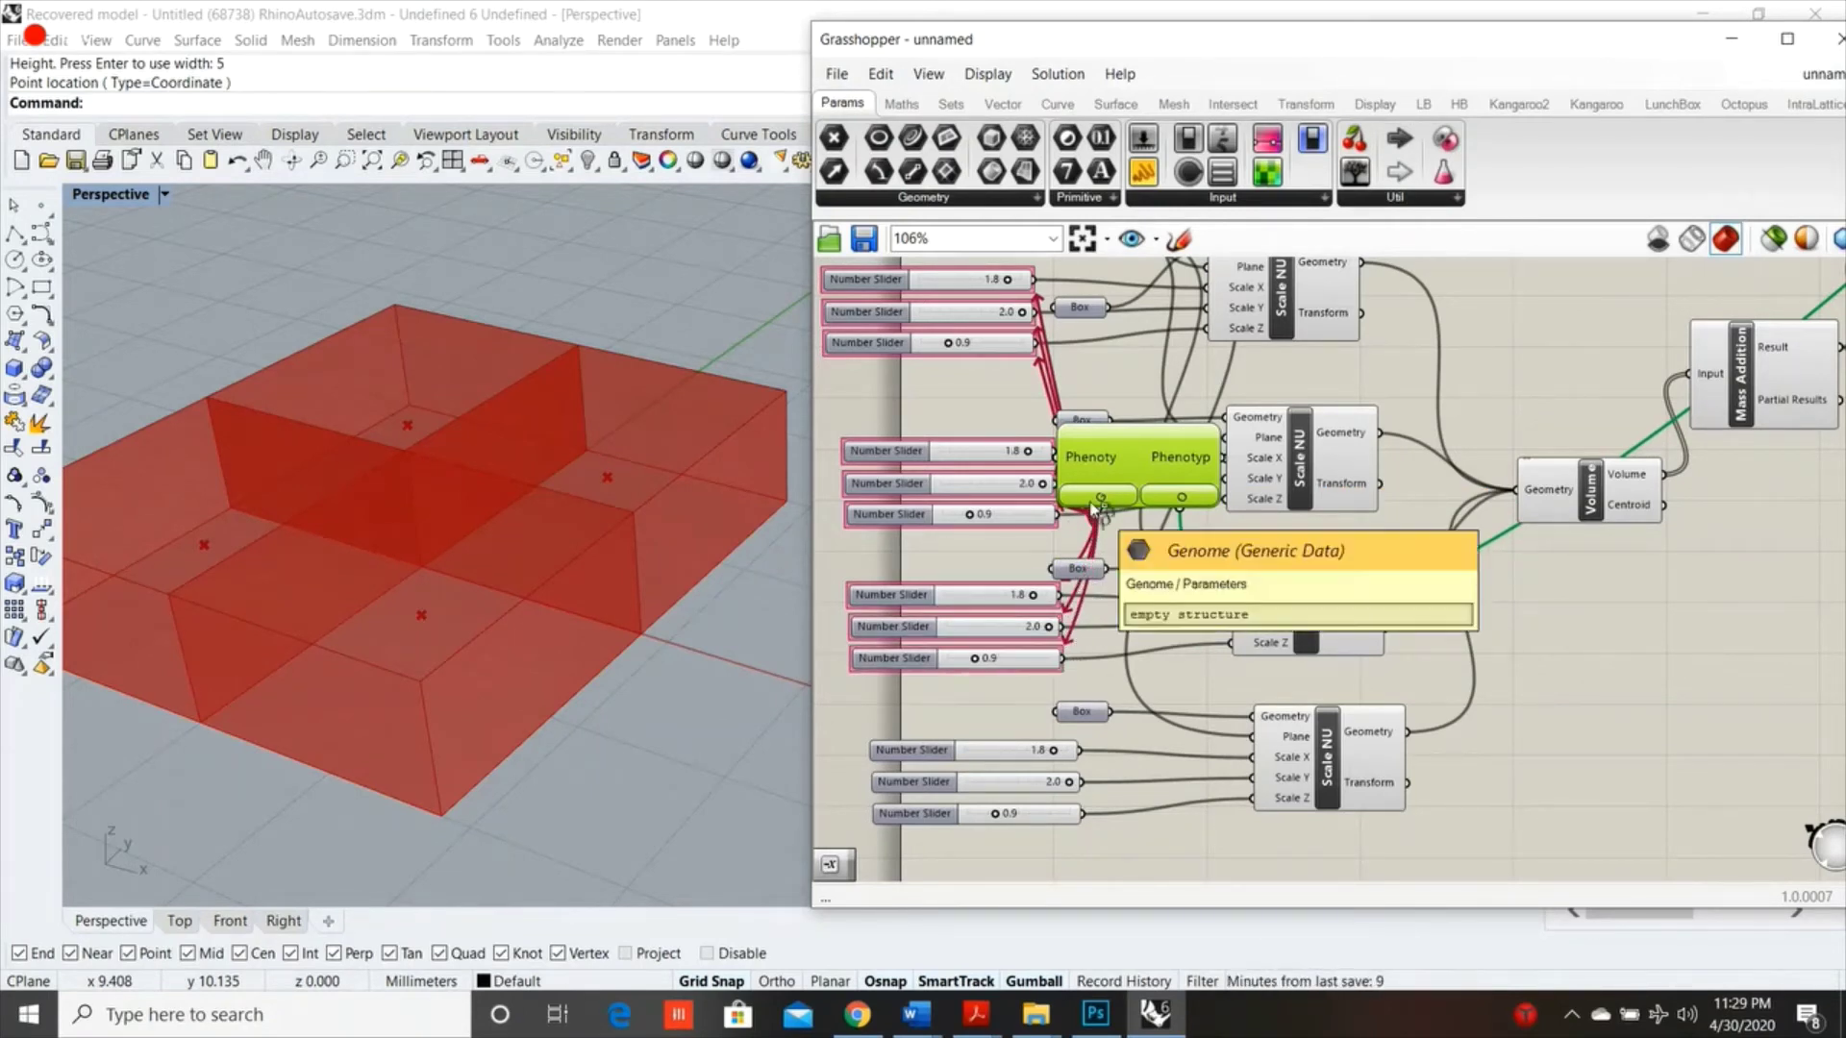
left_click_drag(1100, 497, 1057, 749, "shift")
left_click_drag(1101, 497, 1069, 797, "shift")
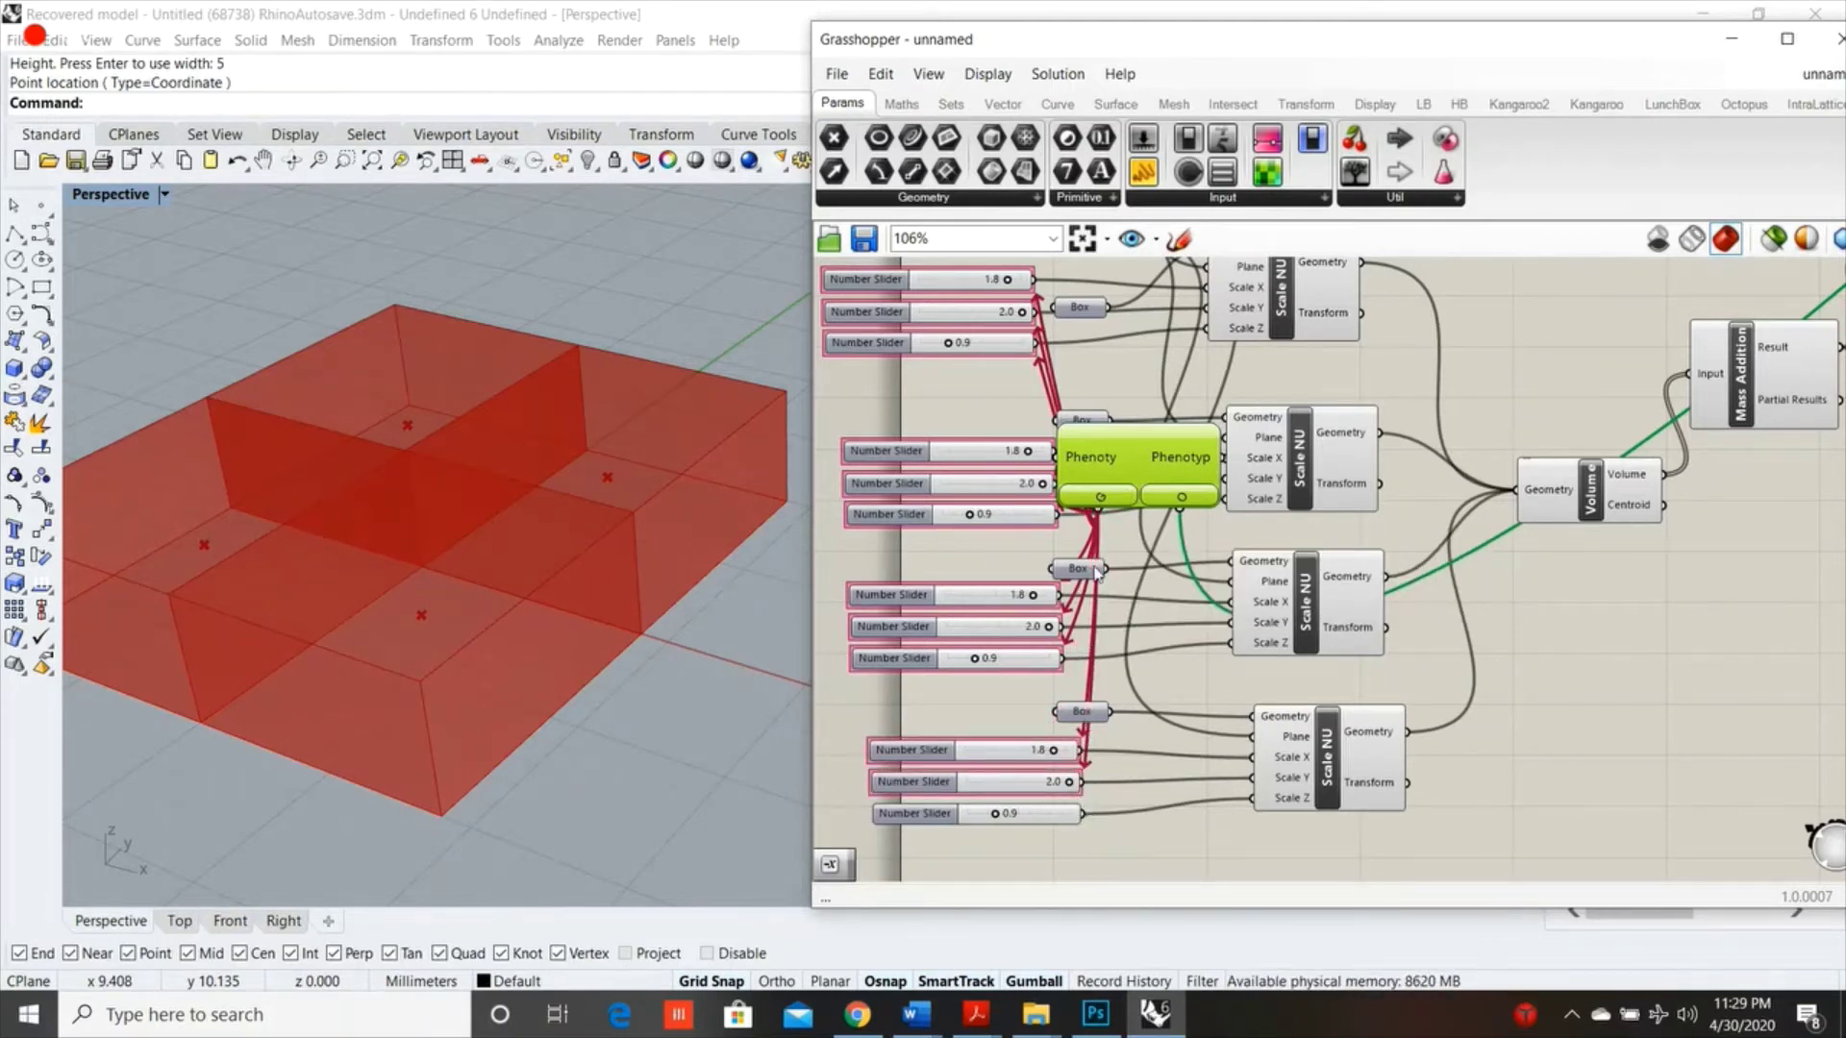
left_click_drag(1096, 507, 1075, 816, "shift")
Move the Octopus component up near the Number objective and open its optimization window
scroll(1086, 673, "down", 5)
scroll(1095, 606, "up", 3)
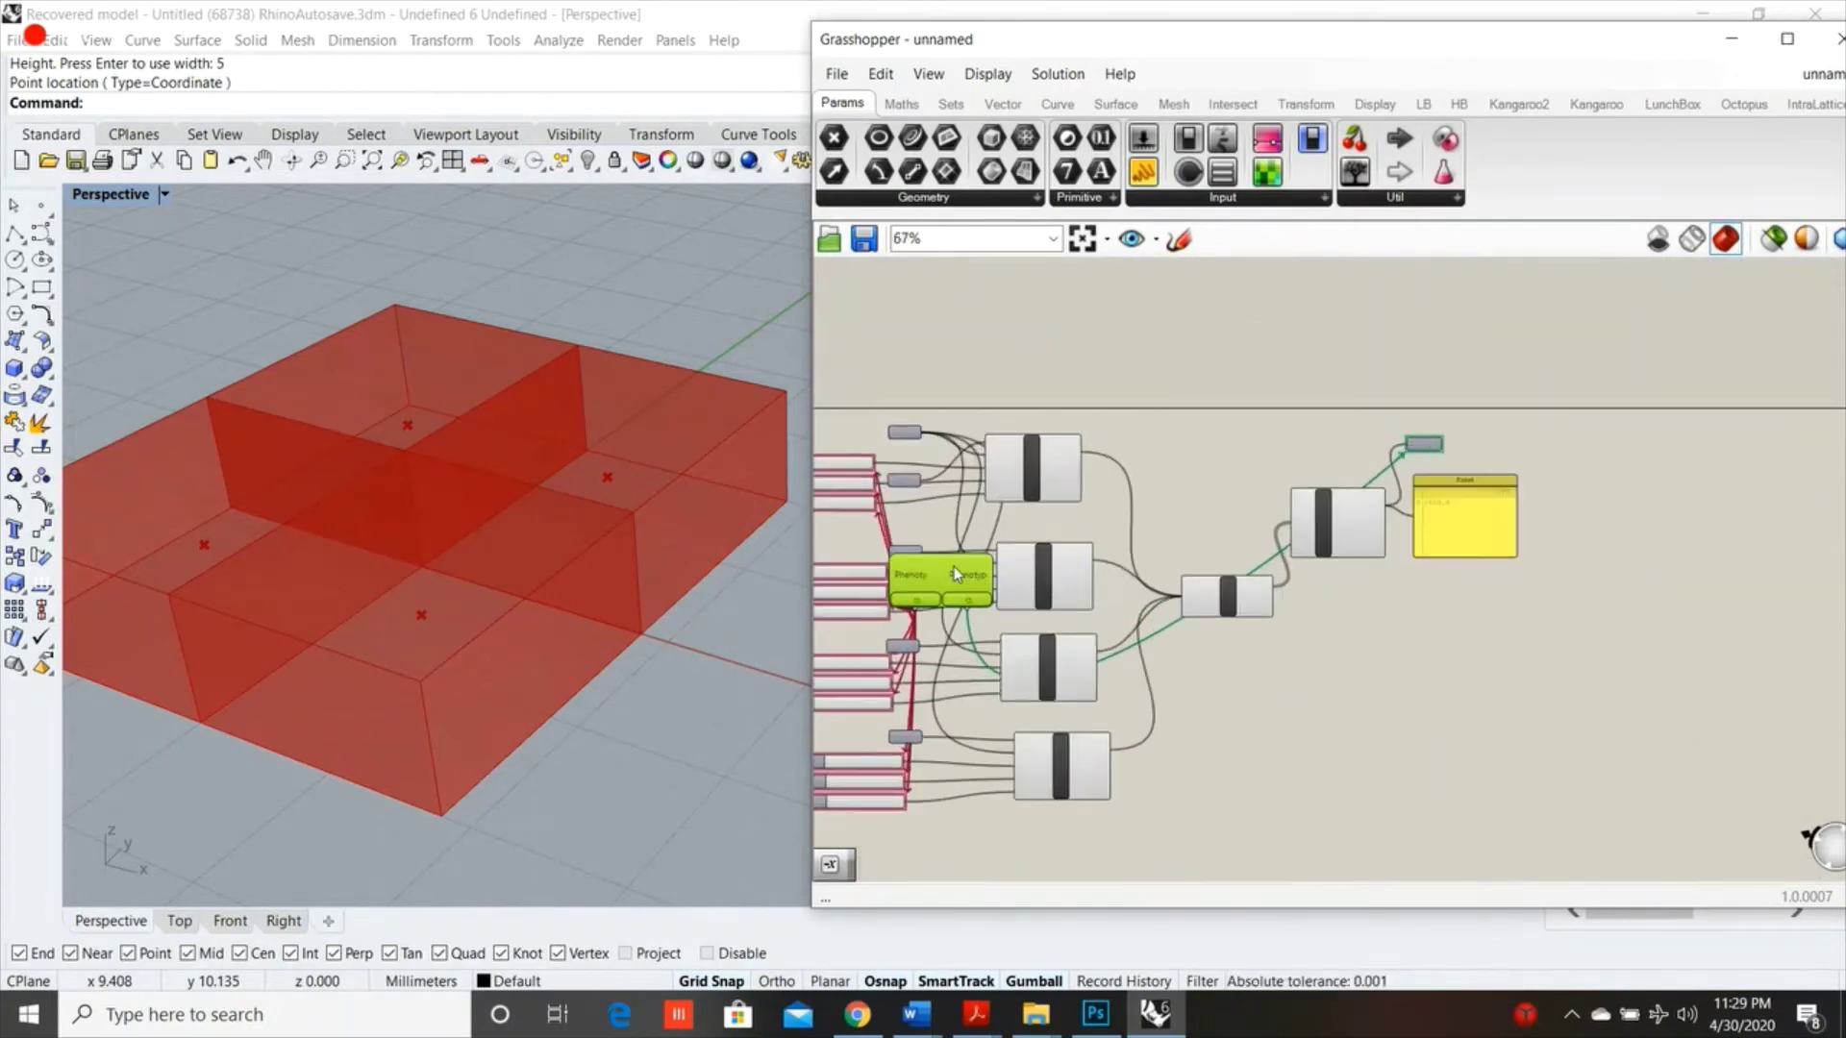
left_click_drag(954, 567, 1328, 334)
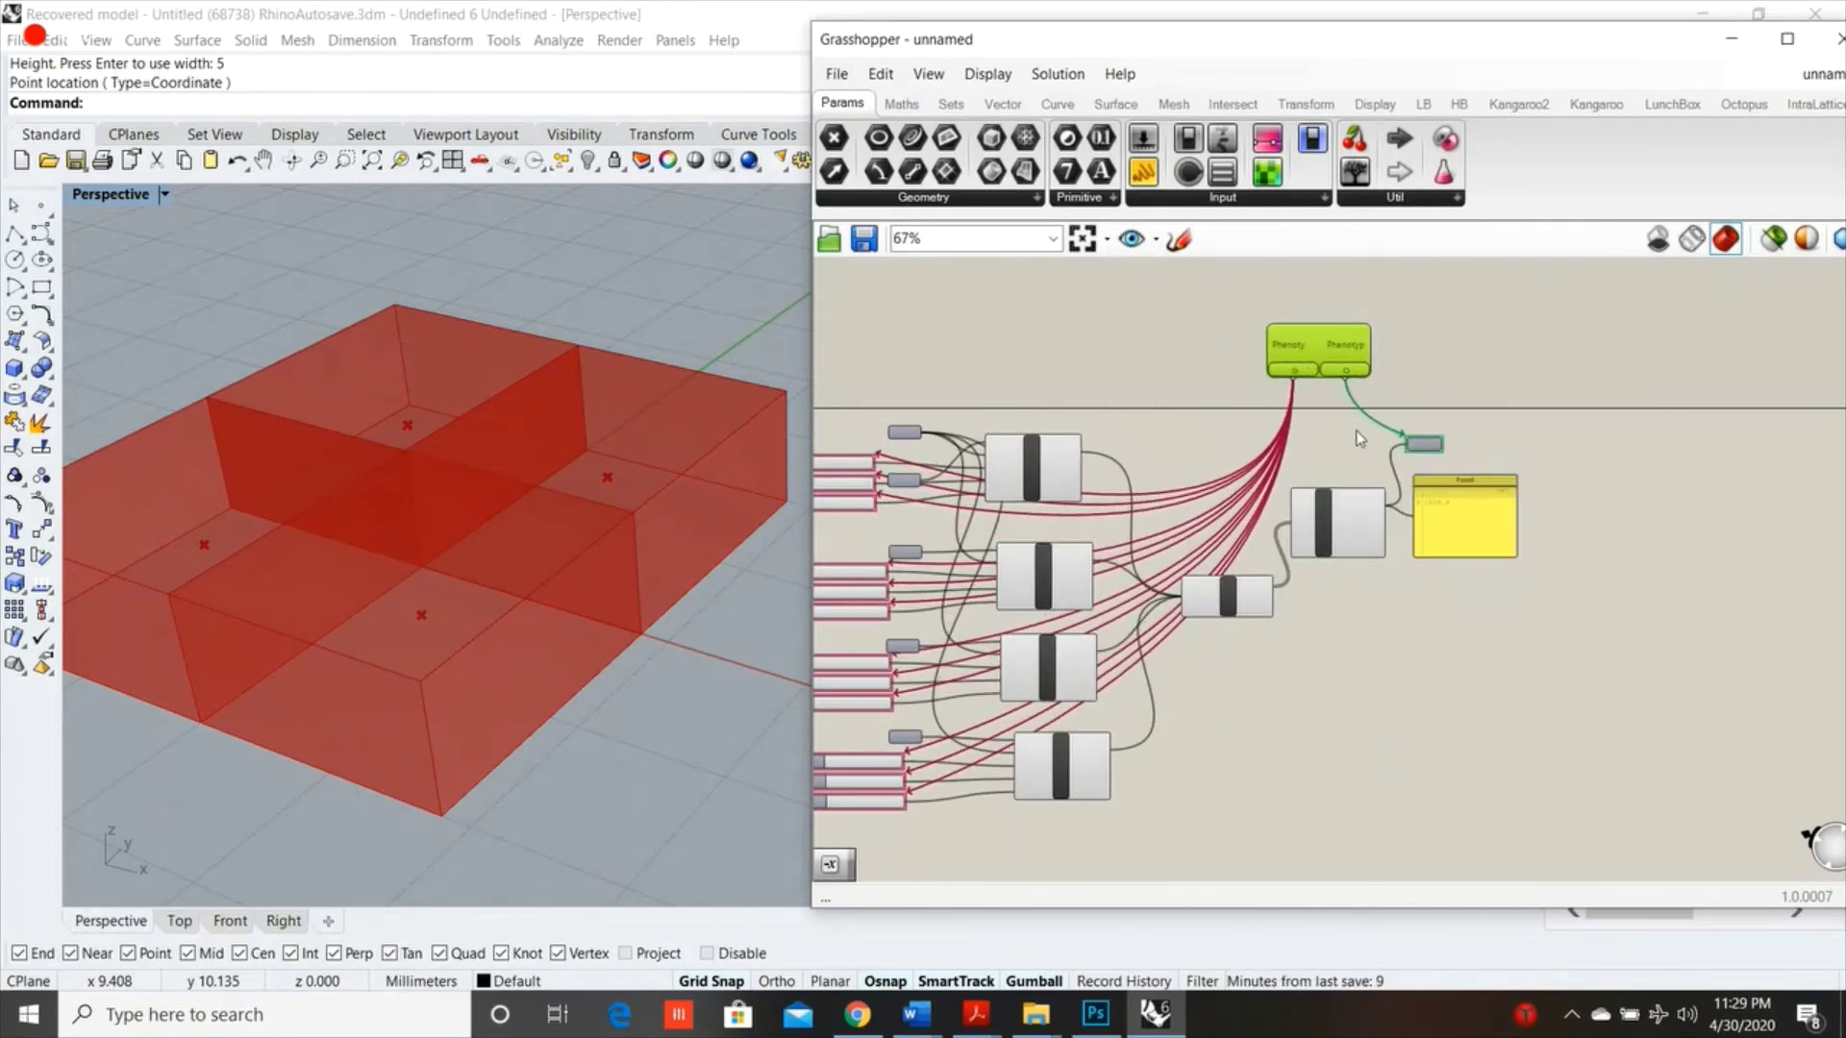
scroll(1345, 279, "up", 4)
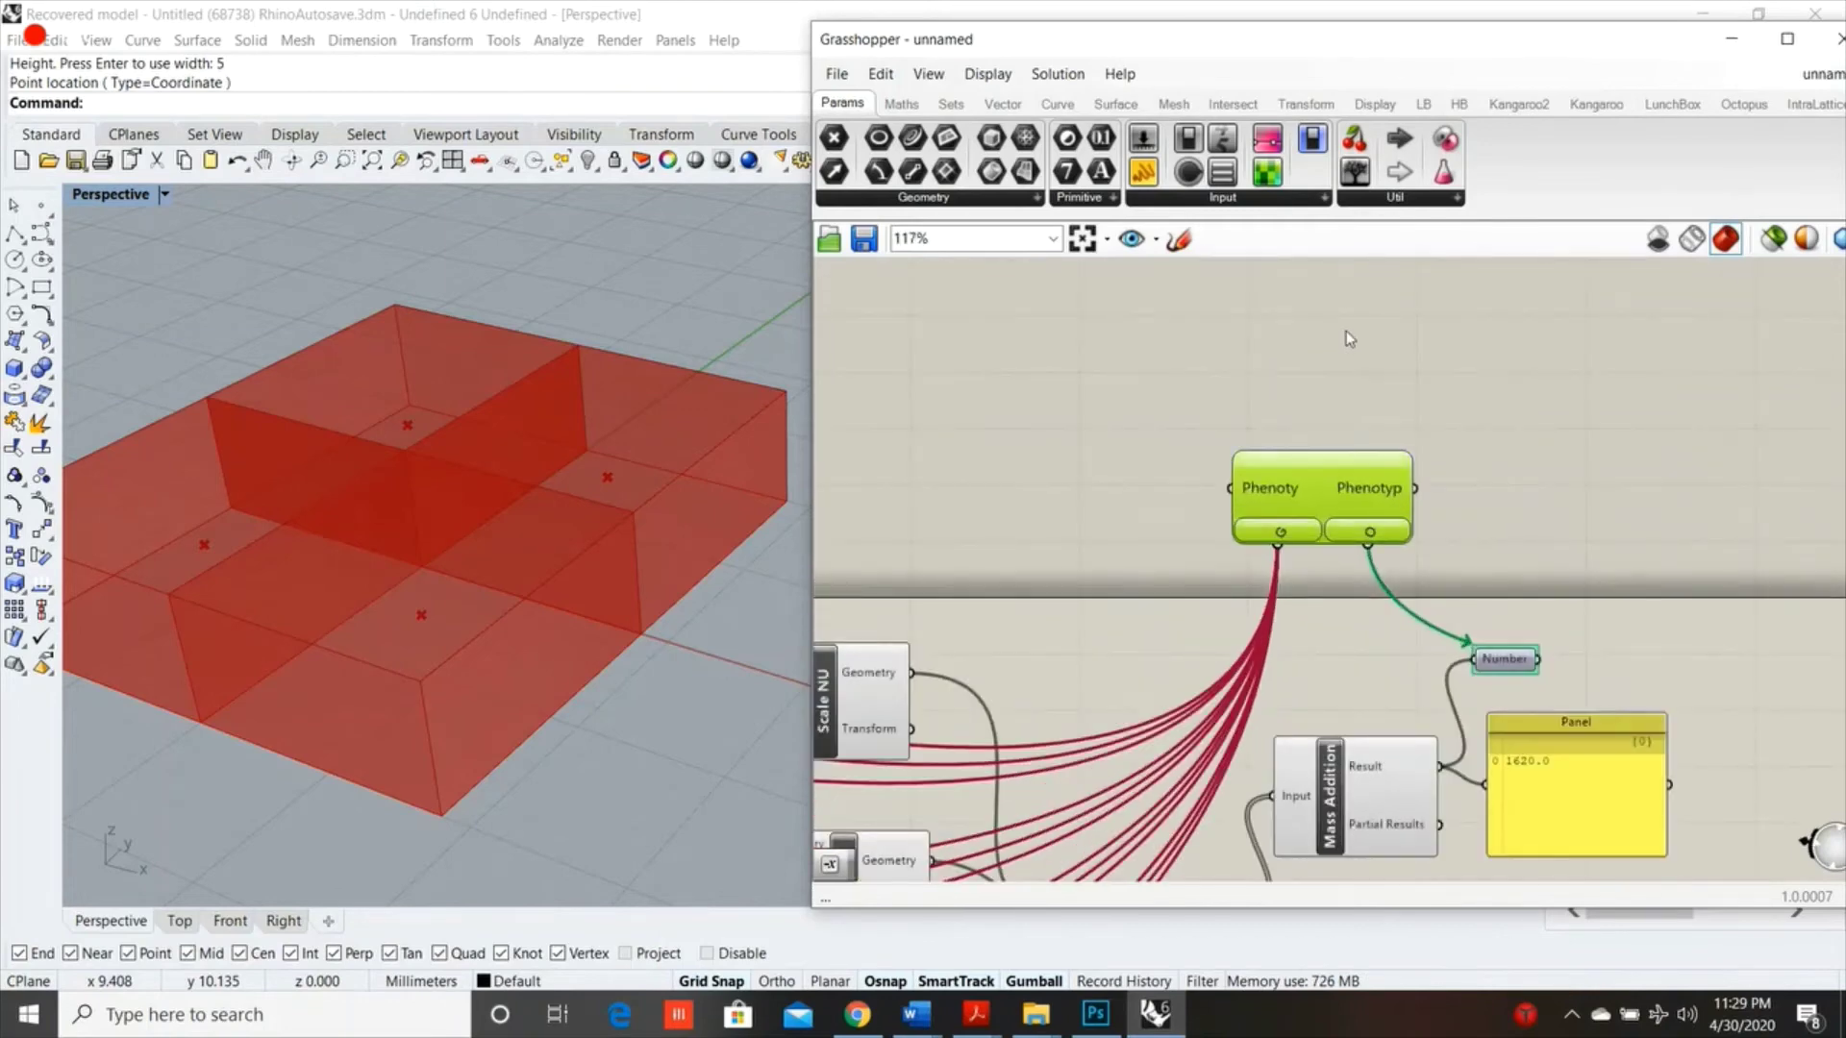
scroll(1324, 493, "down", 2)
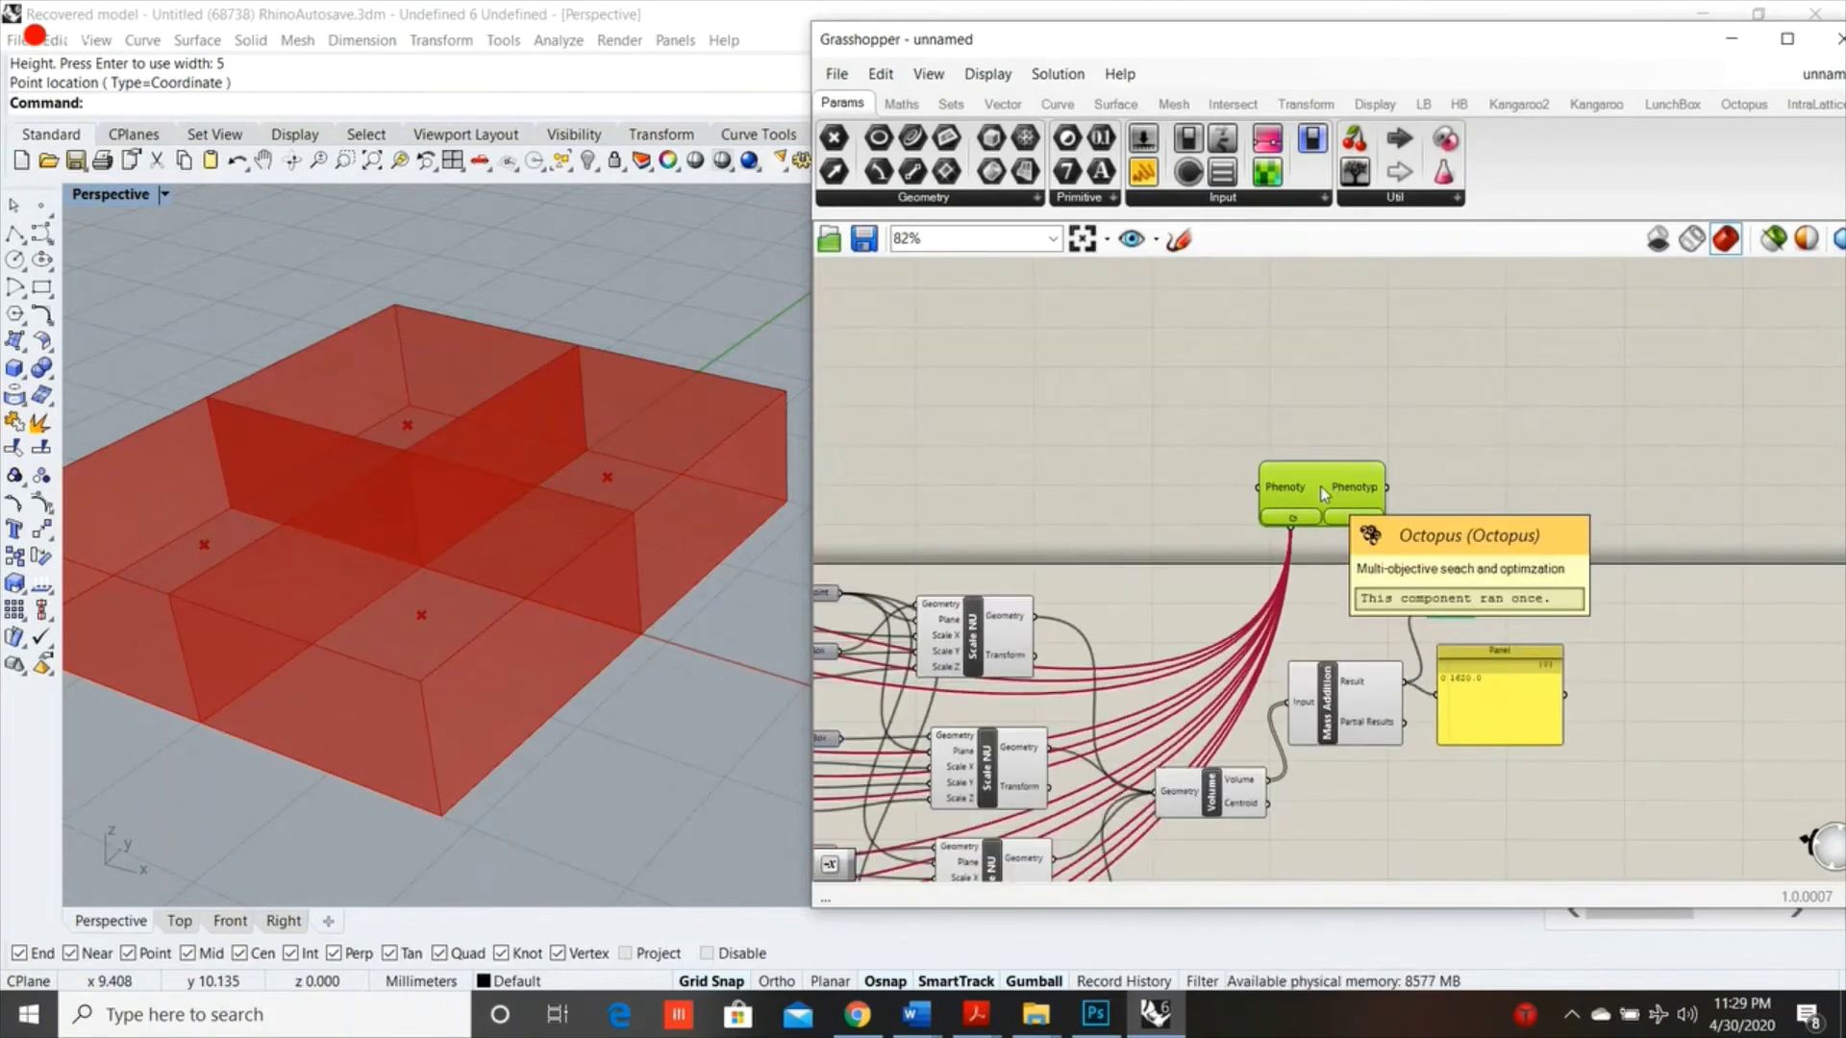
double_click(1324, 493)
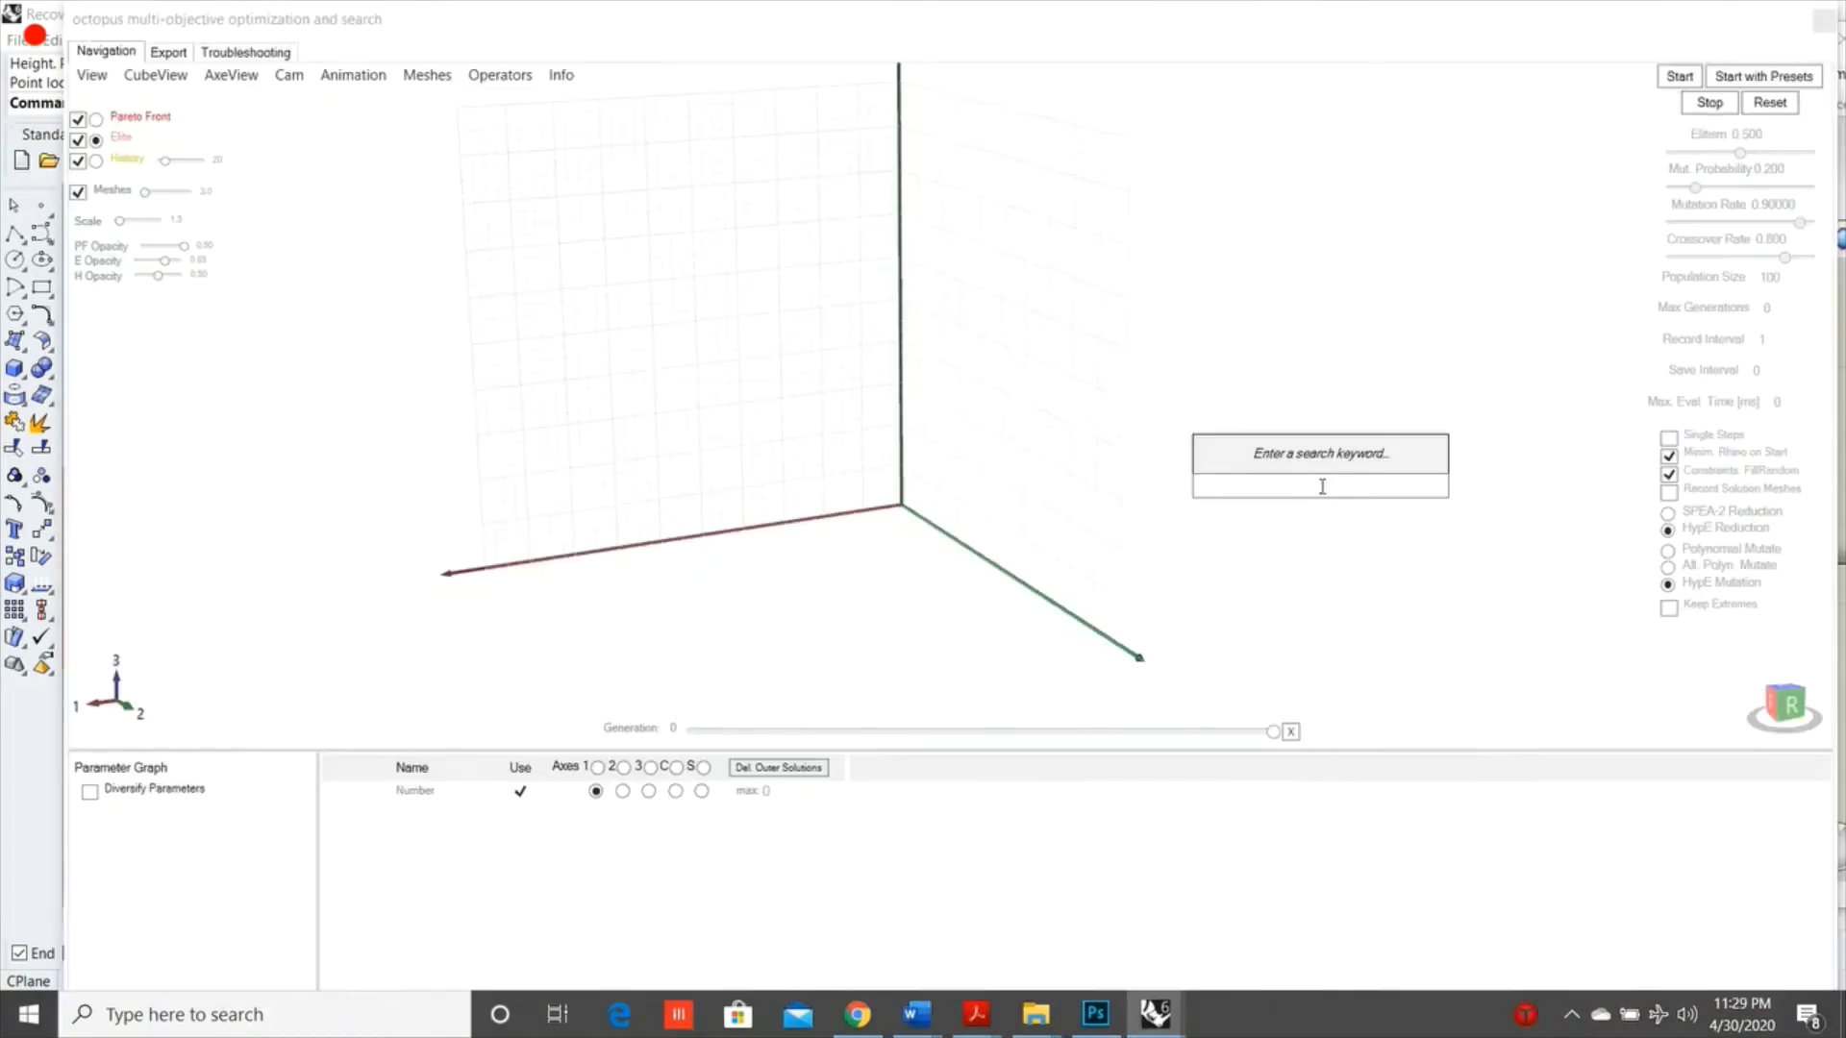
Turn on Diversify Parameters as a second objective and start the optimization run
left_click(96, 803)
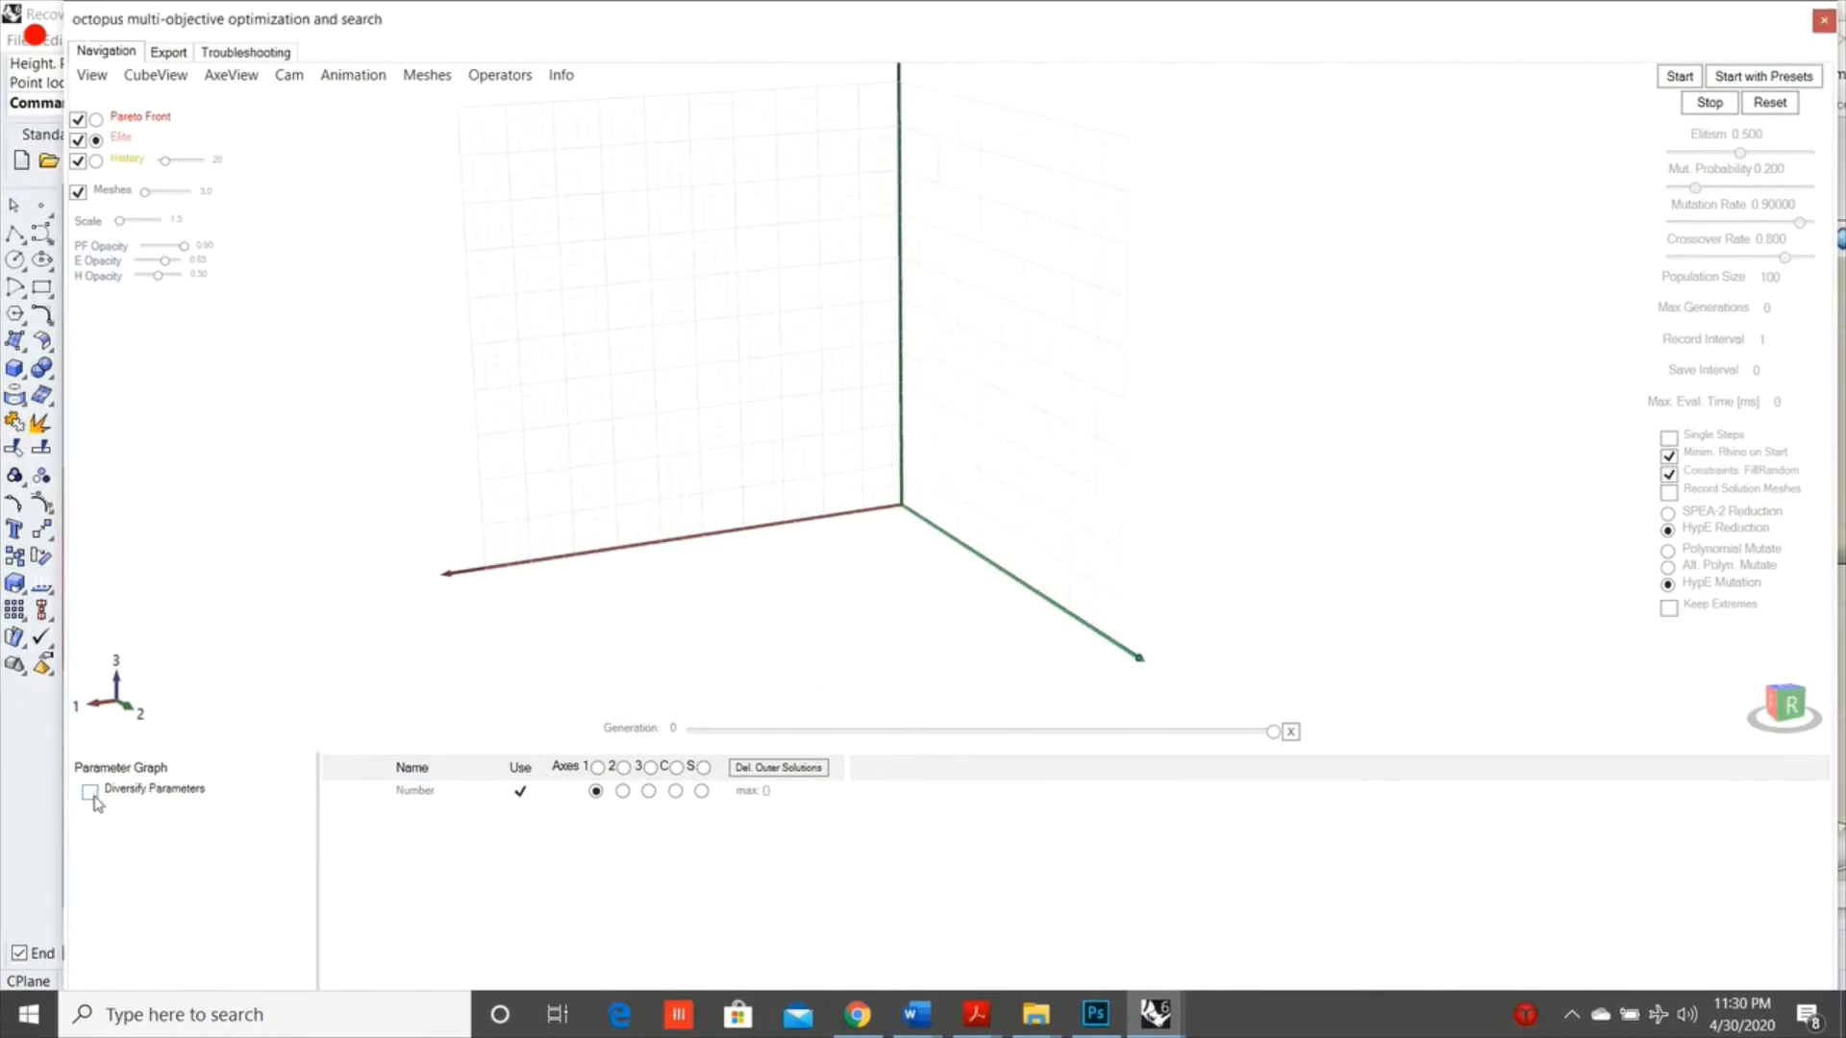
left_click(94, 798)
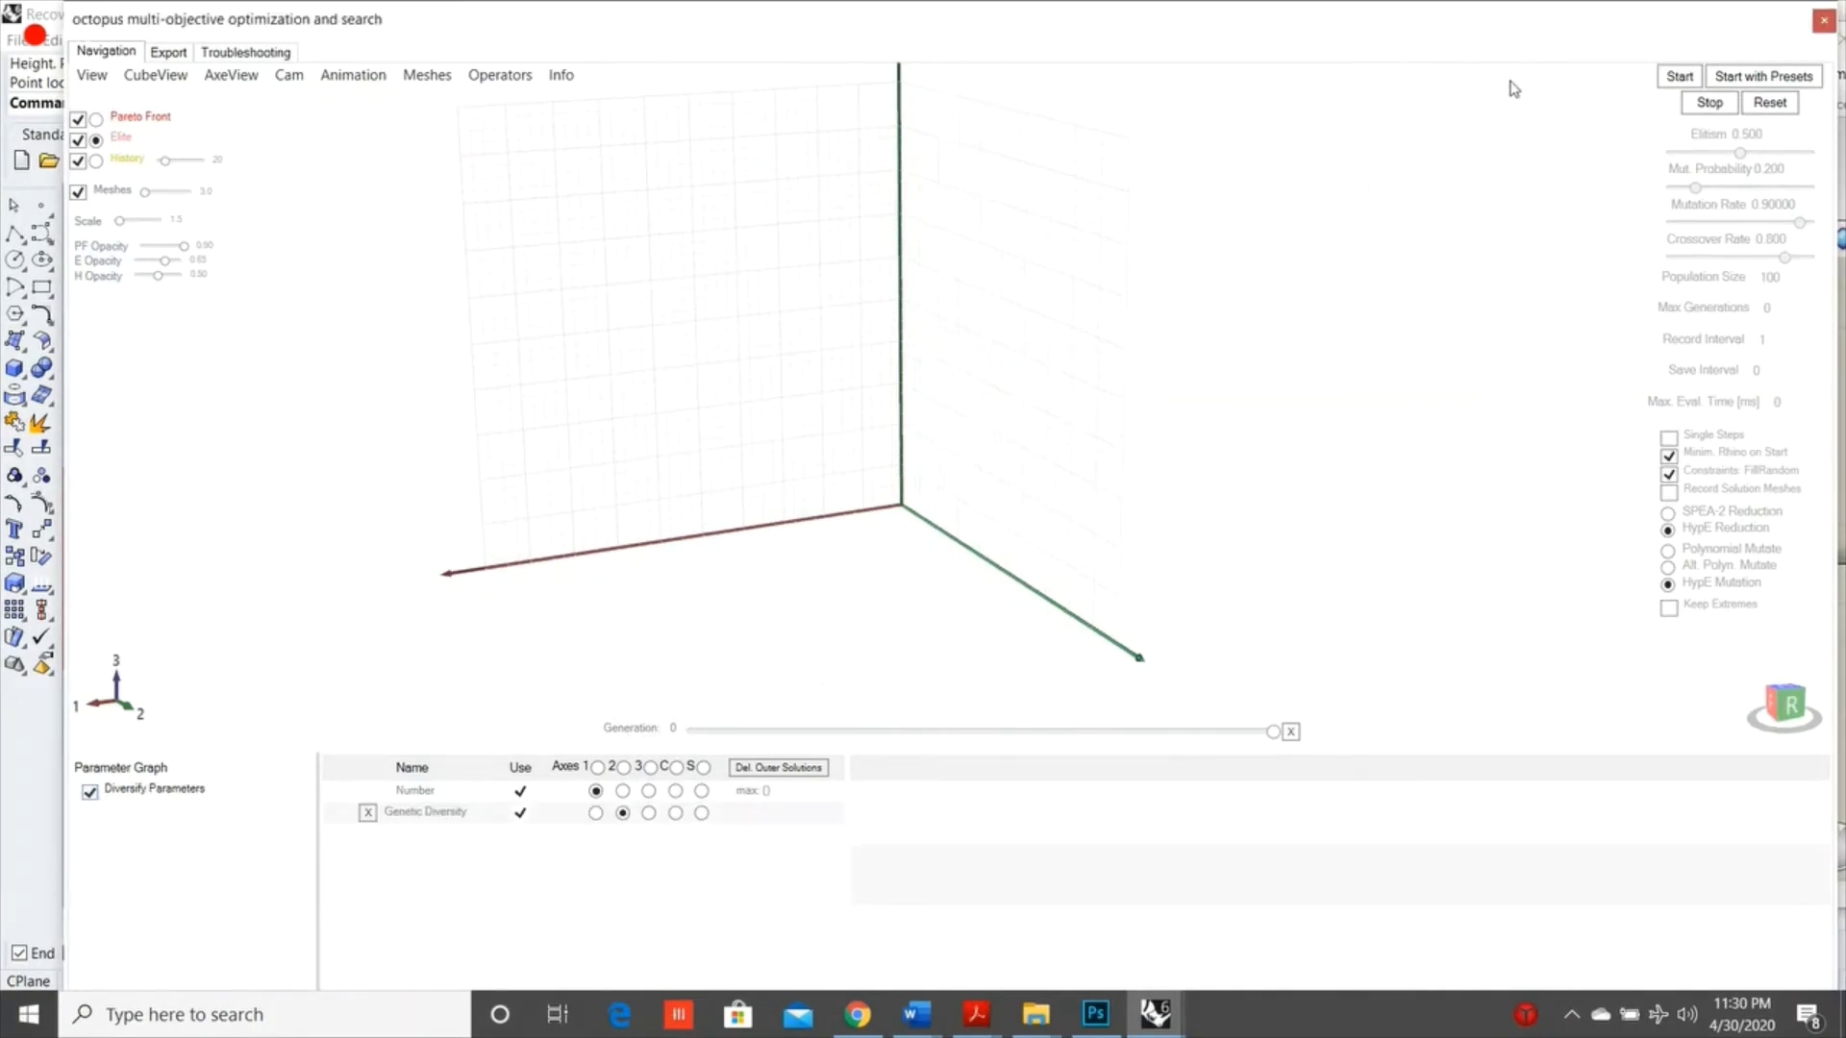
left_click(1659, 76)
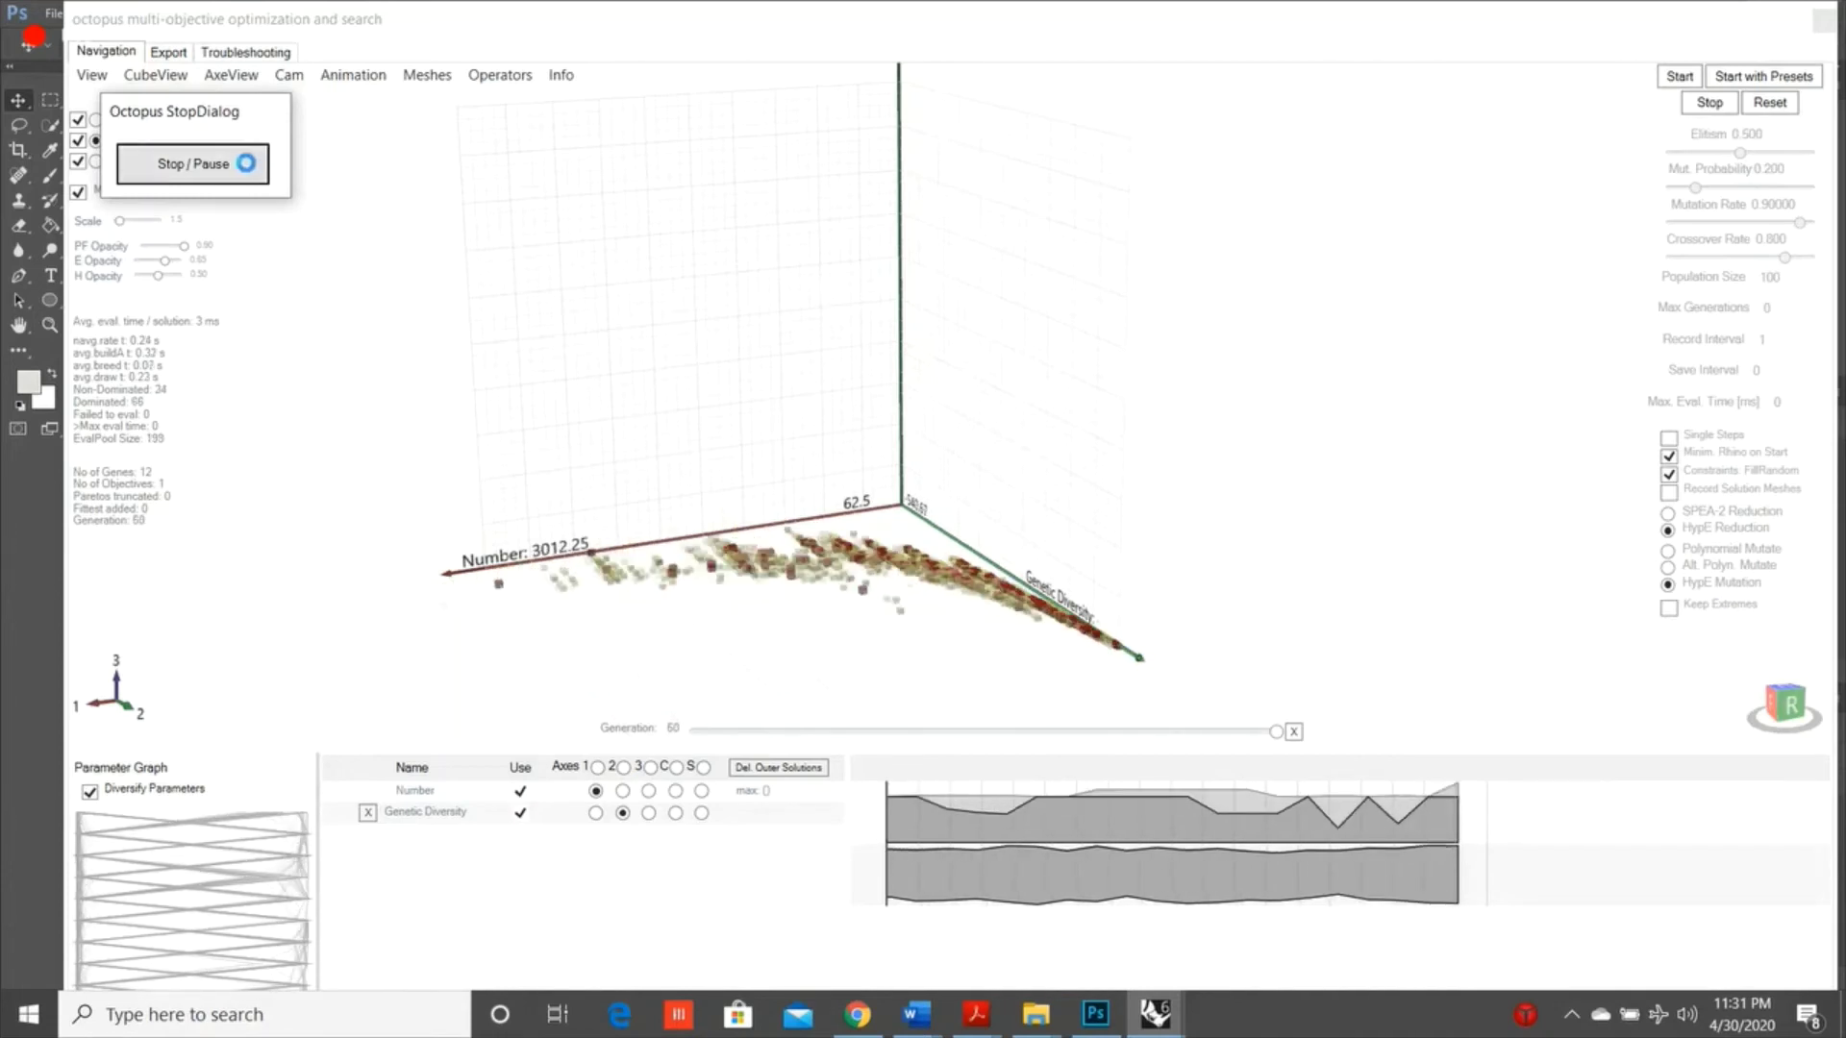
Stop the run at generation 61 and show only the Pareto Front, with Elite, History and Meshes hidden, with the window dragged right
left_click(249, 167)
left_click(1154, 1013)
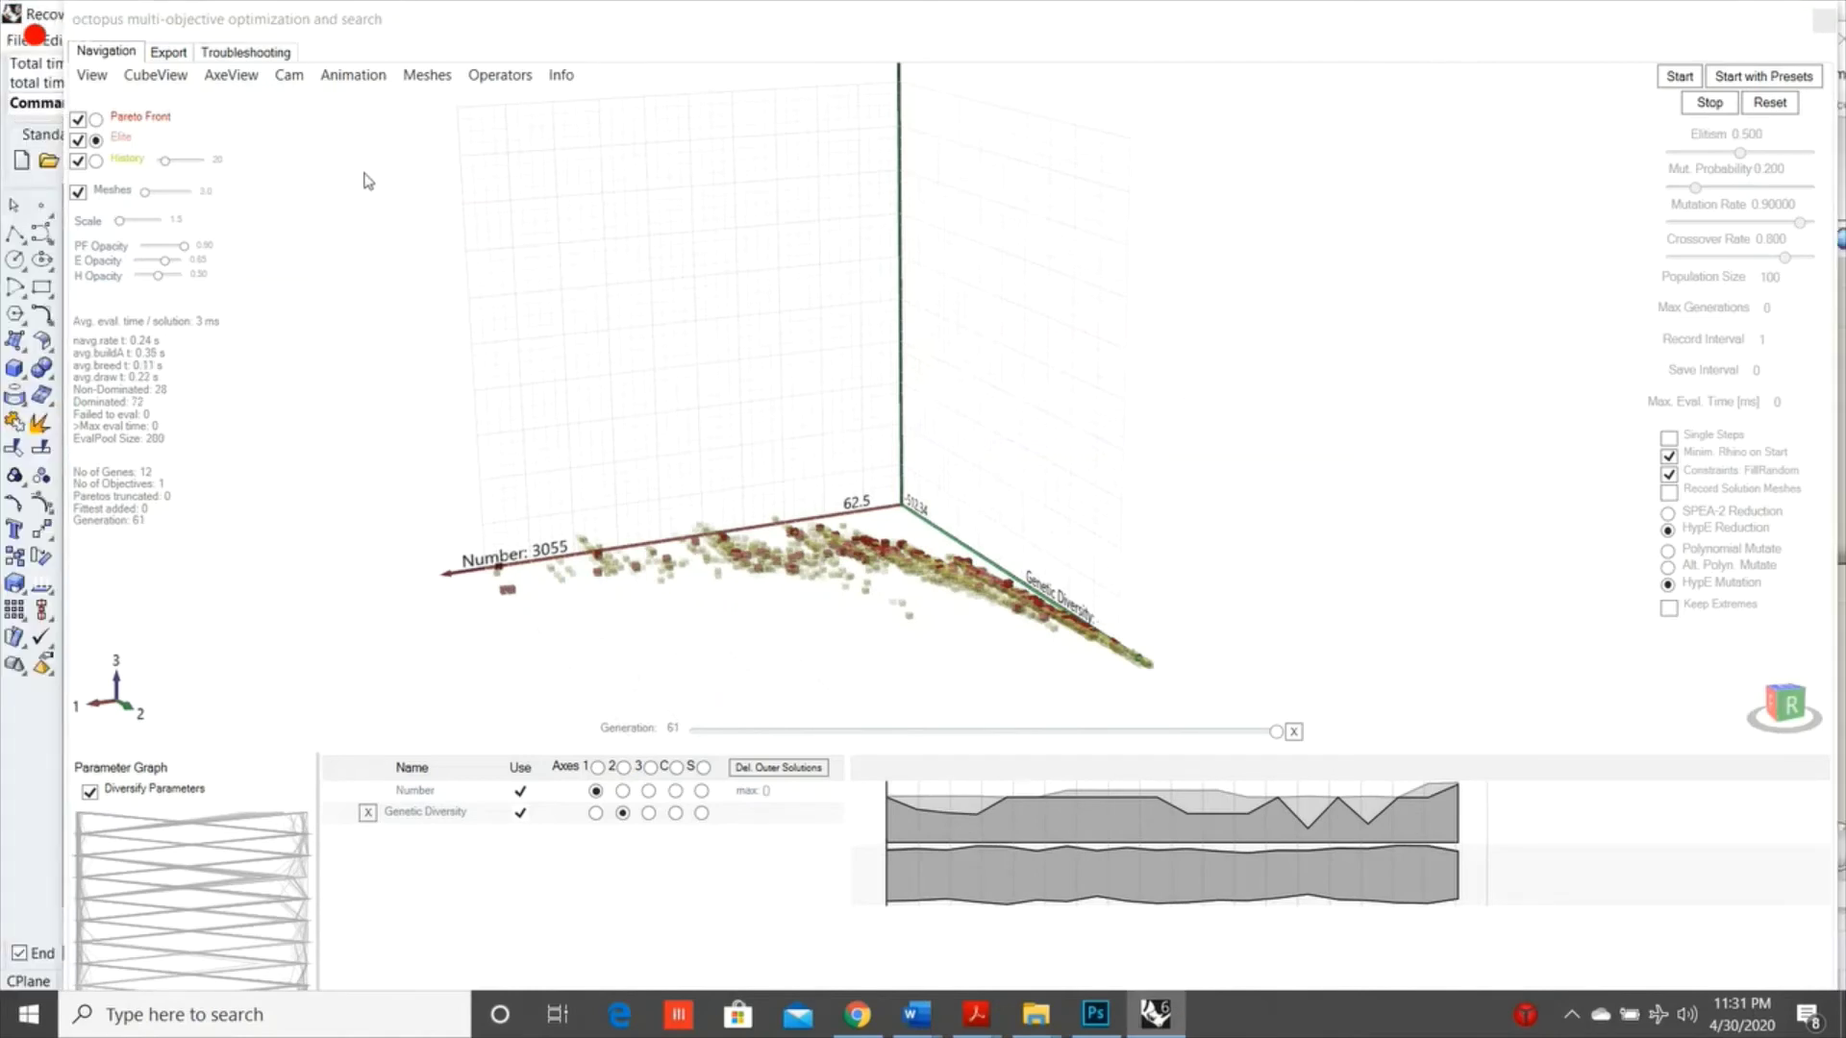
left_click(96, 119)
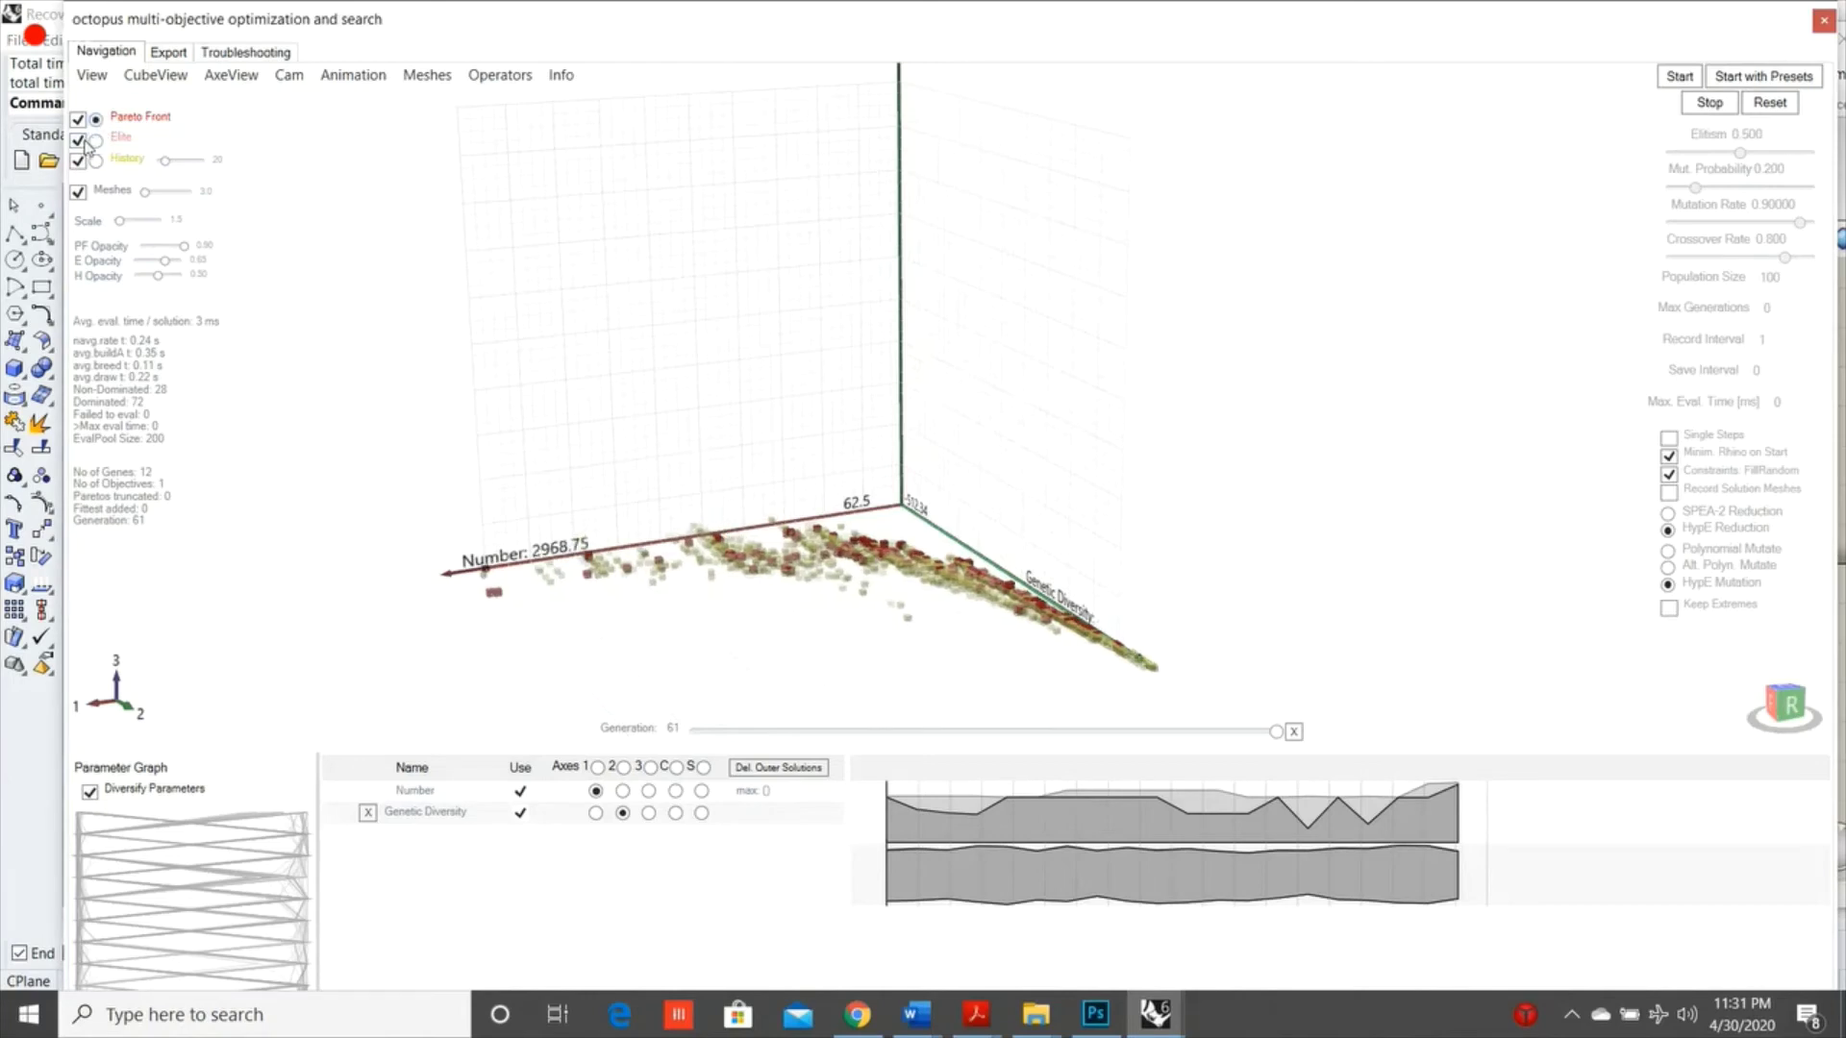
left_click(78, 141)
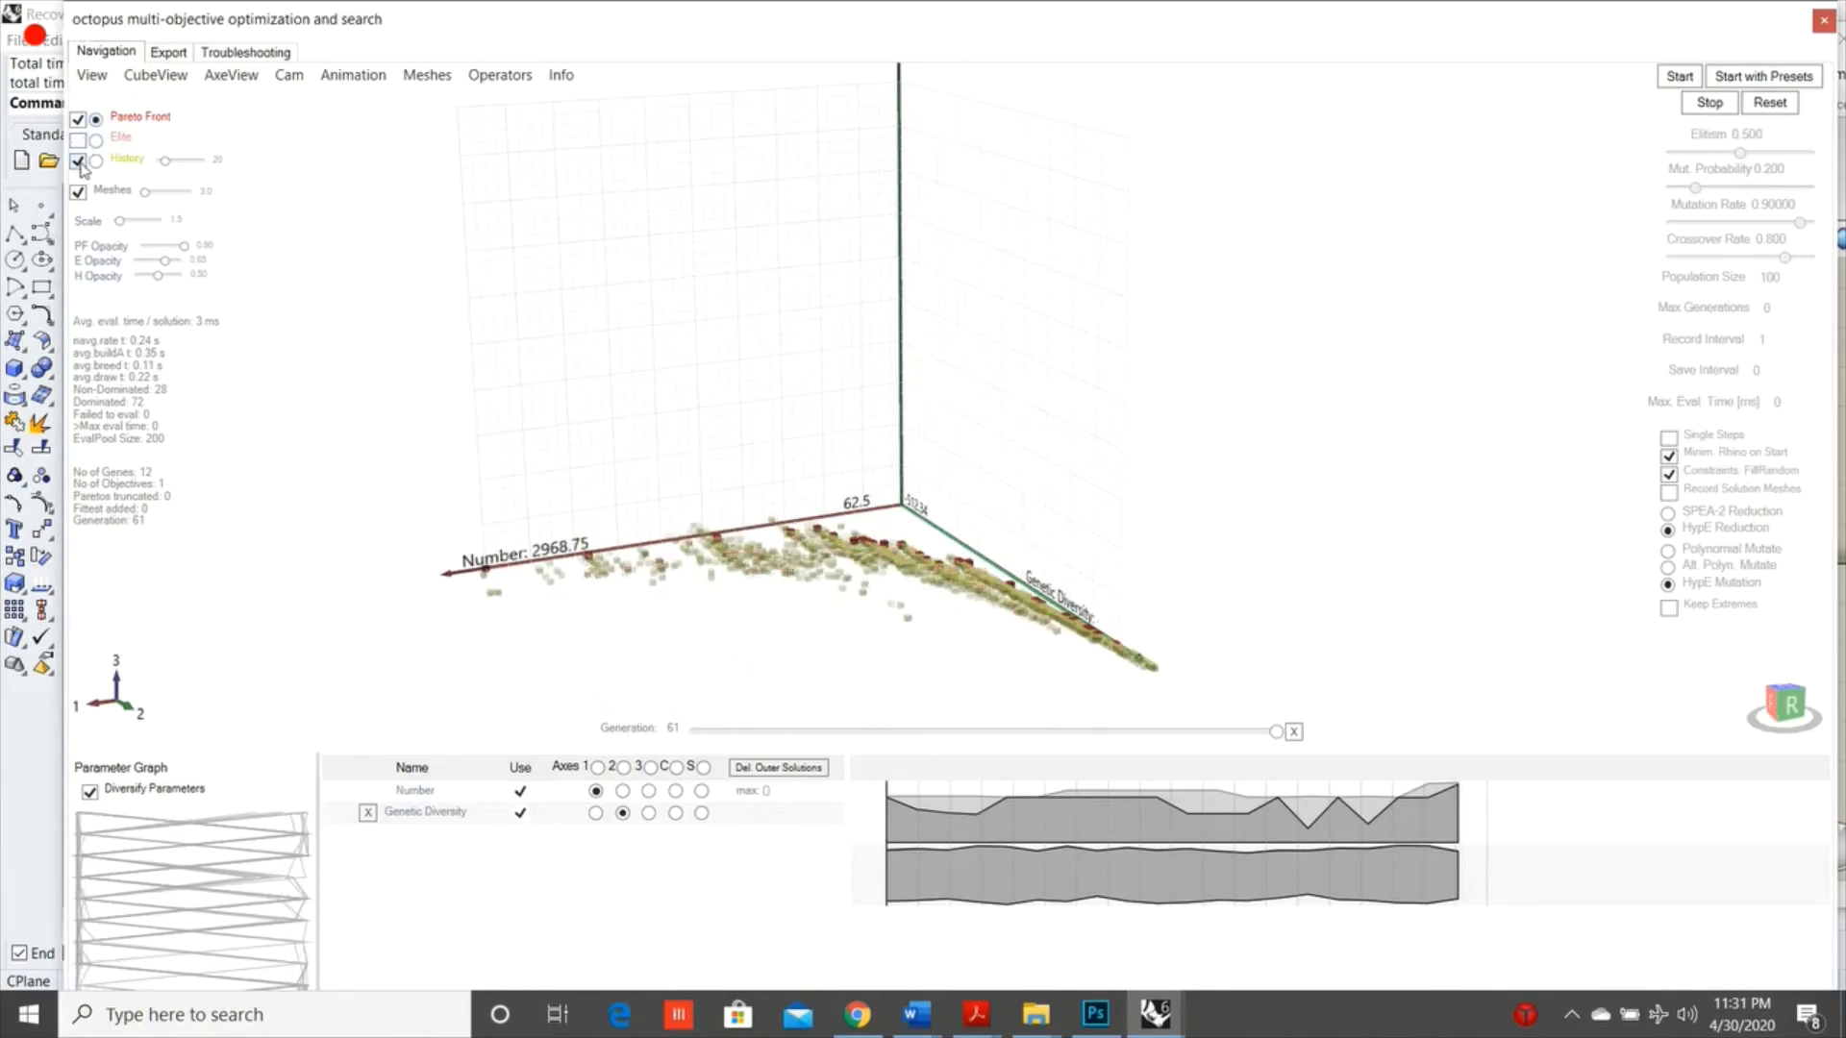
left_click(78, 161)
left_click(79, 195)
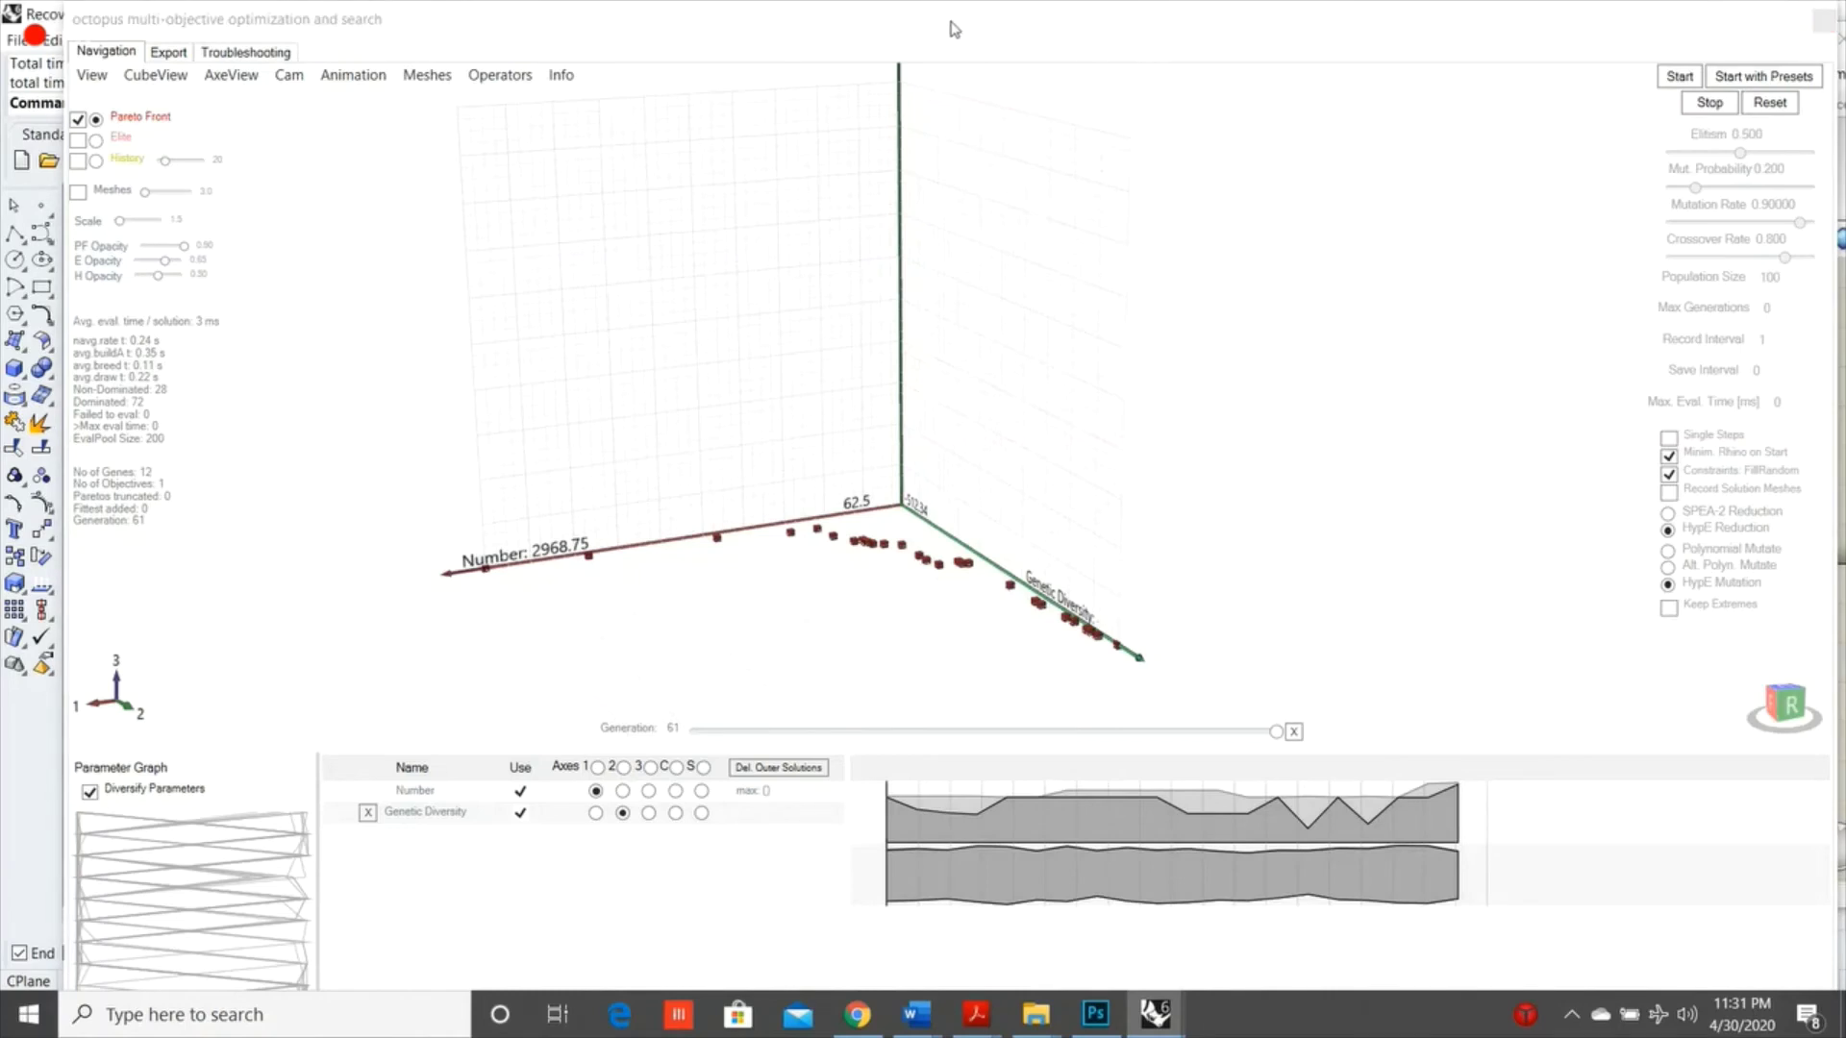
left_click_drag(956, 29, 1648, 37)
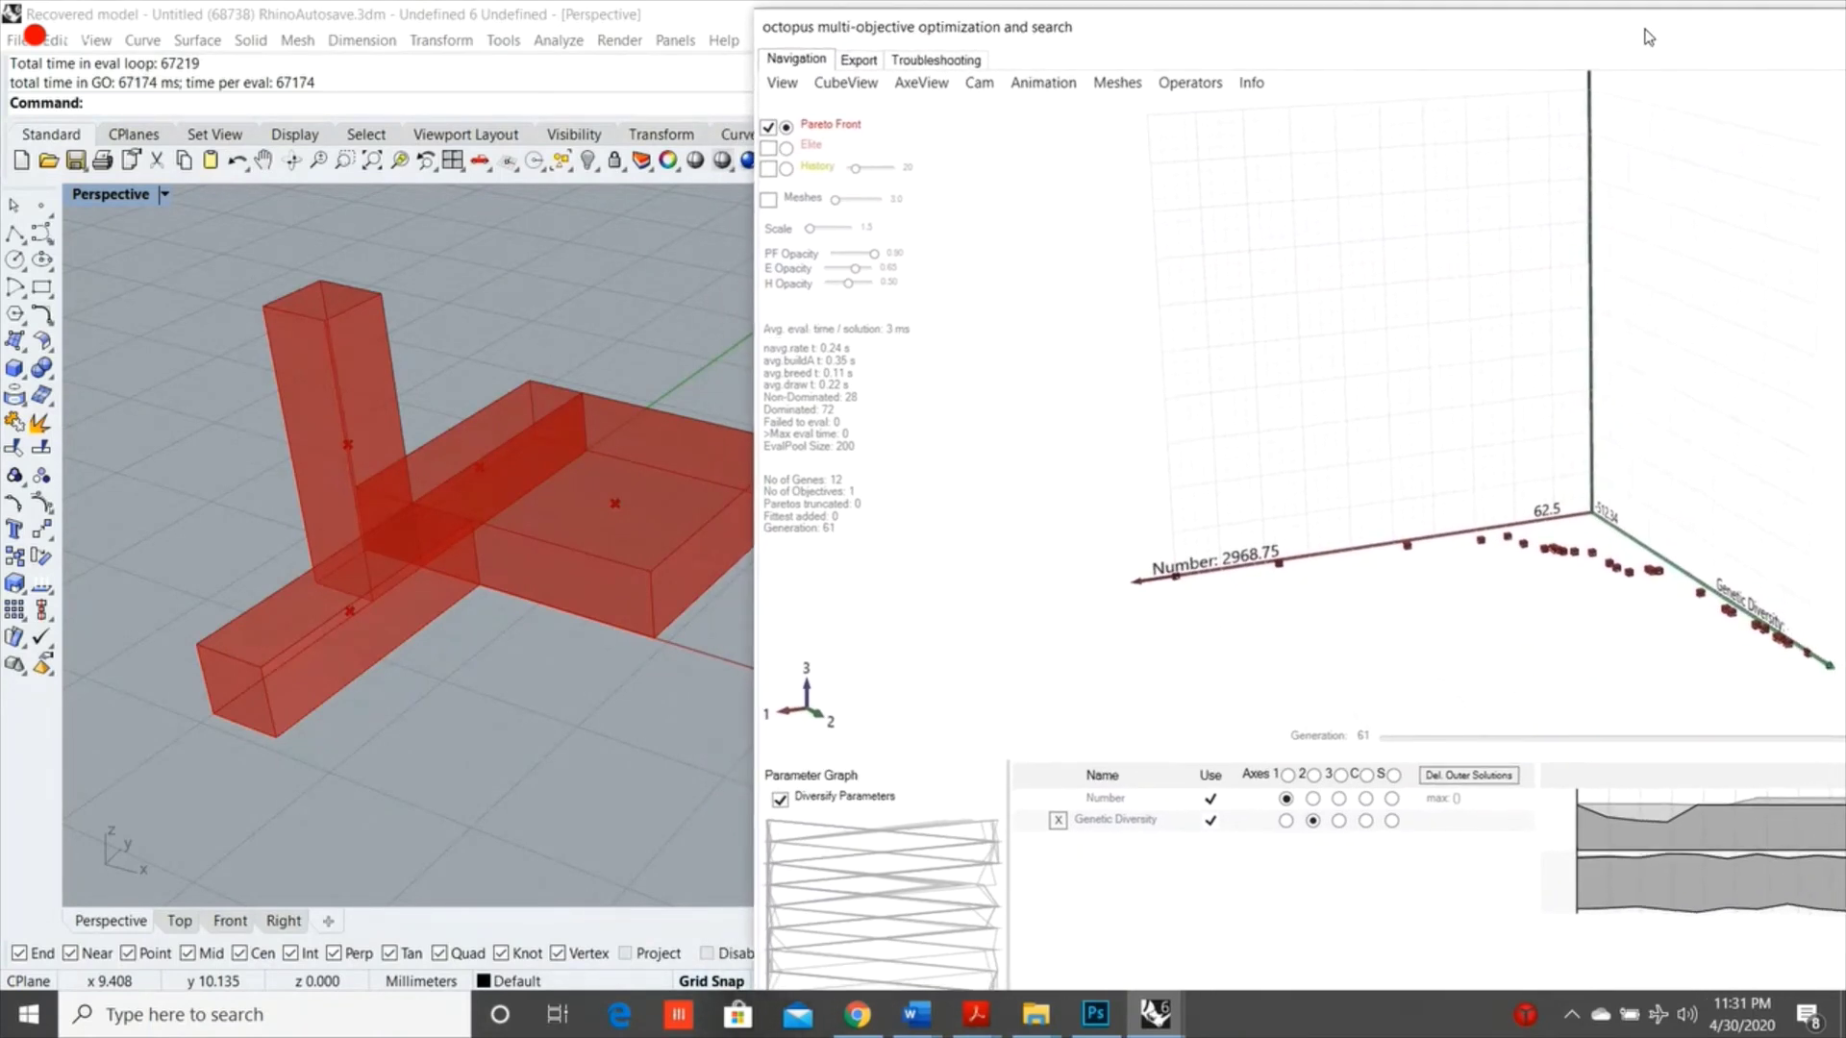
Reinstate three Pareto solutions into Rhino, including a small box model near the plot origin
scroll(1334, 591, "up", 5)
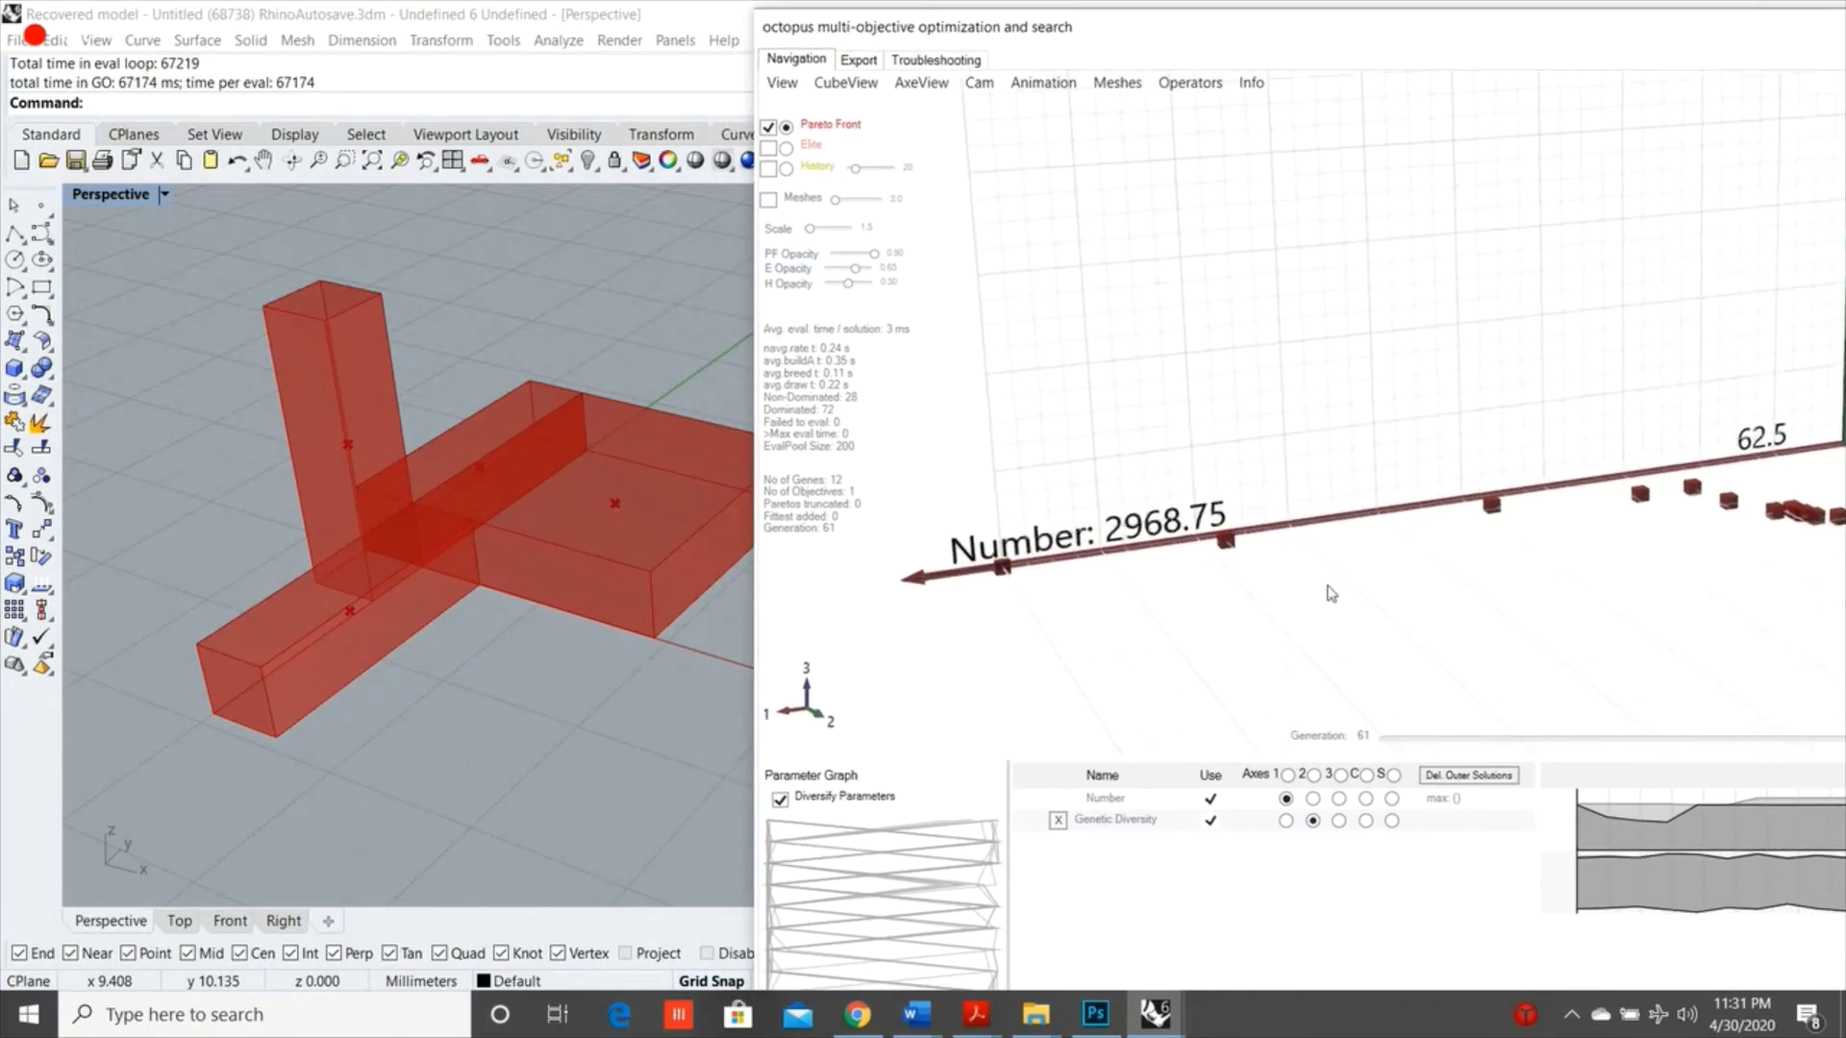
mouse_move(1221, 541)
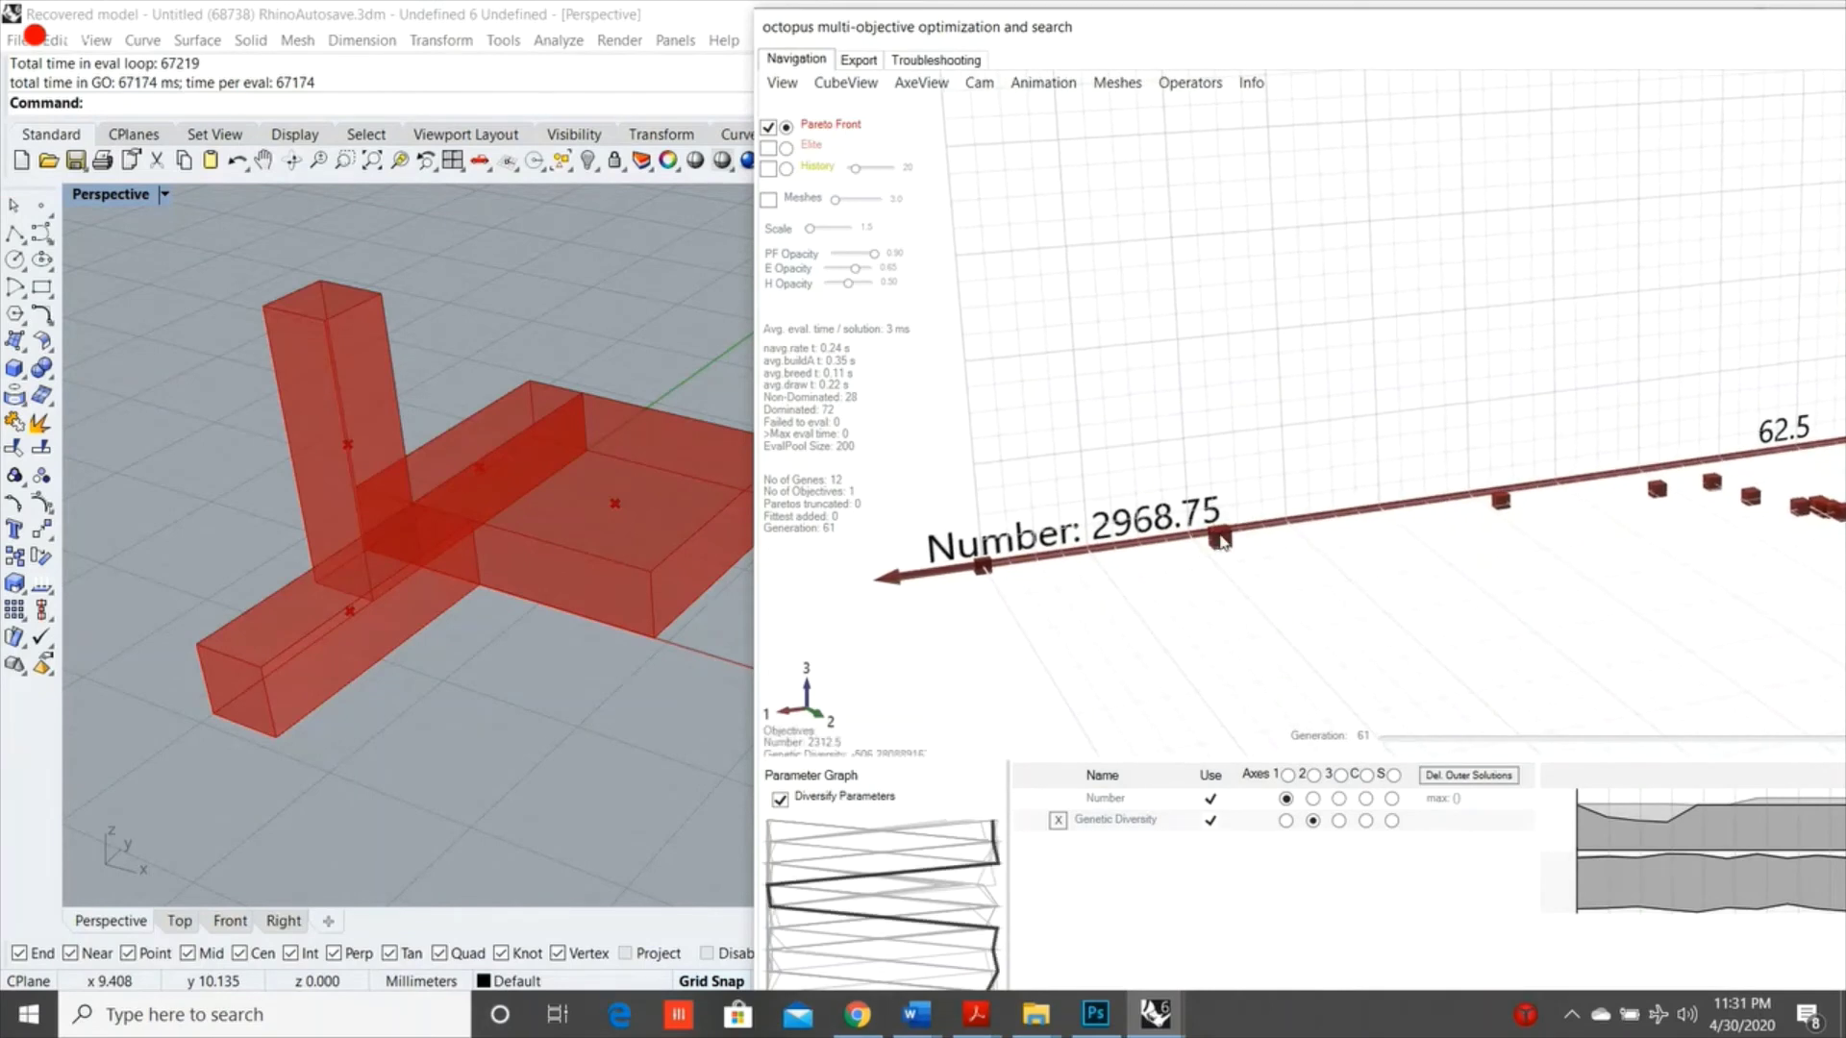
right_click(1221, 541)
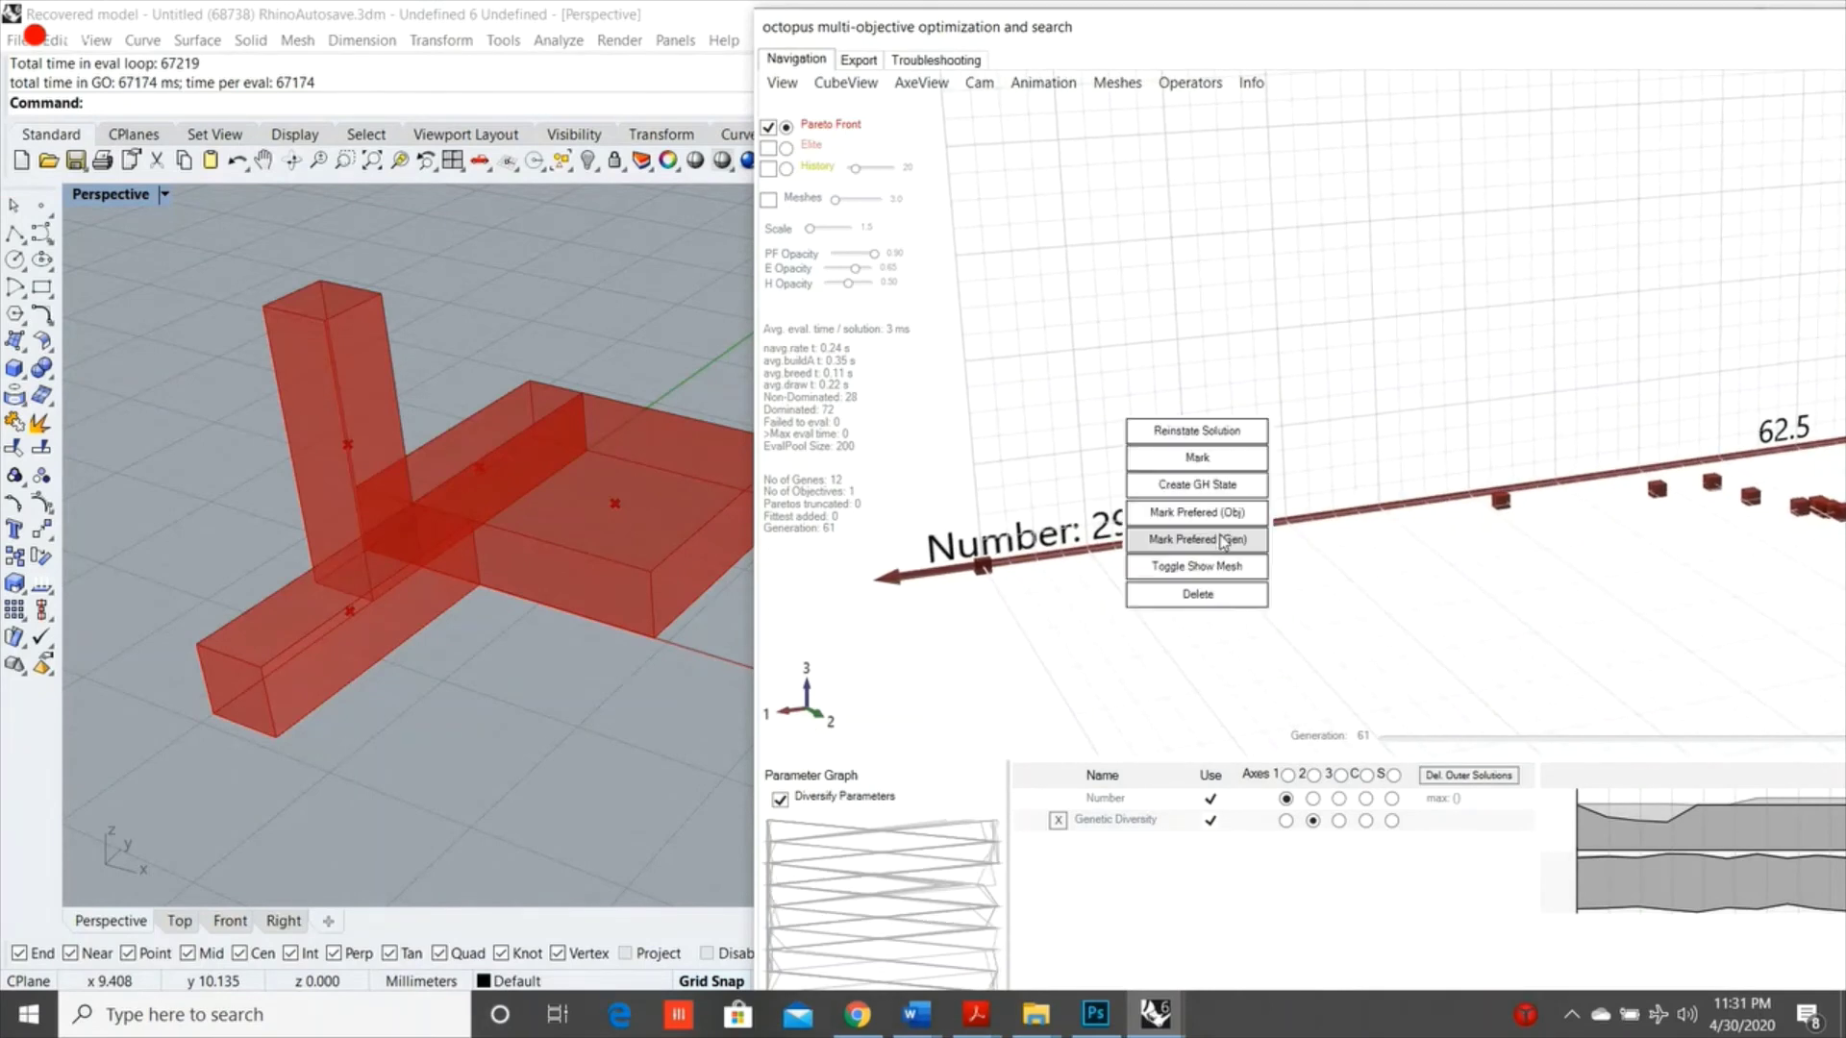
left_click(1202, 435)
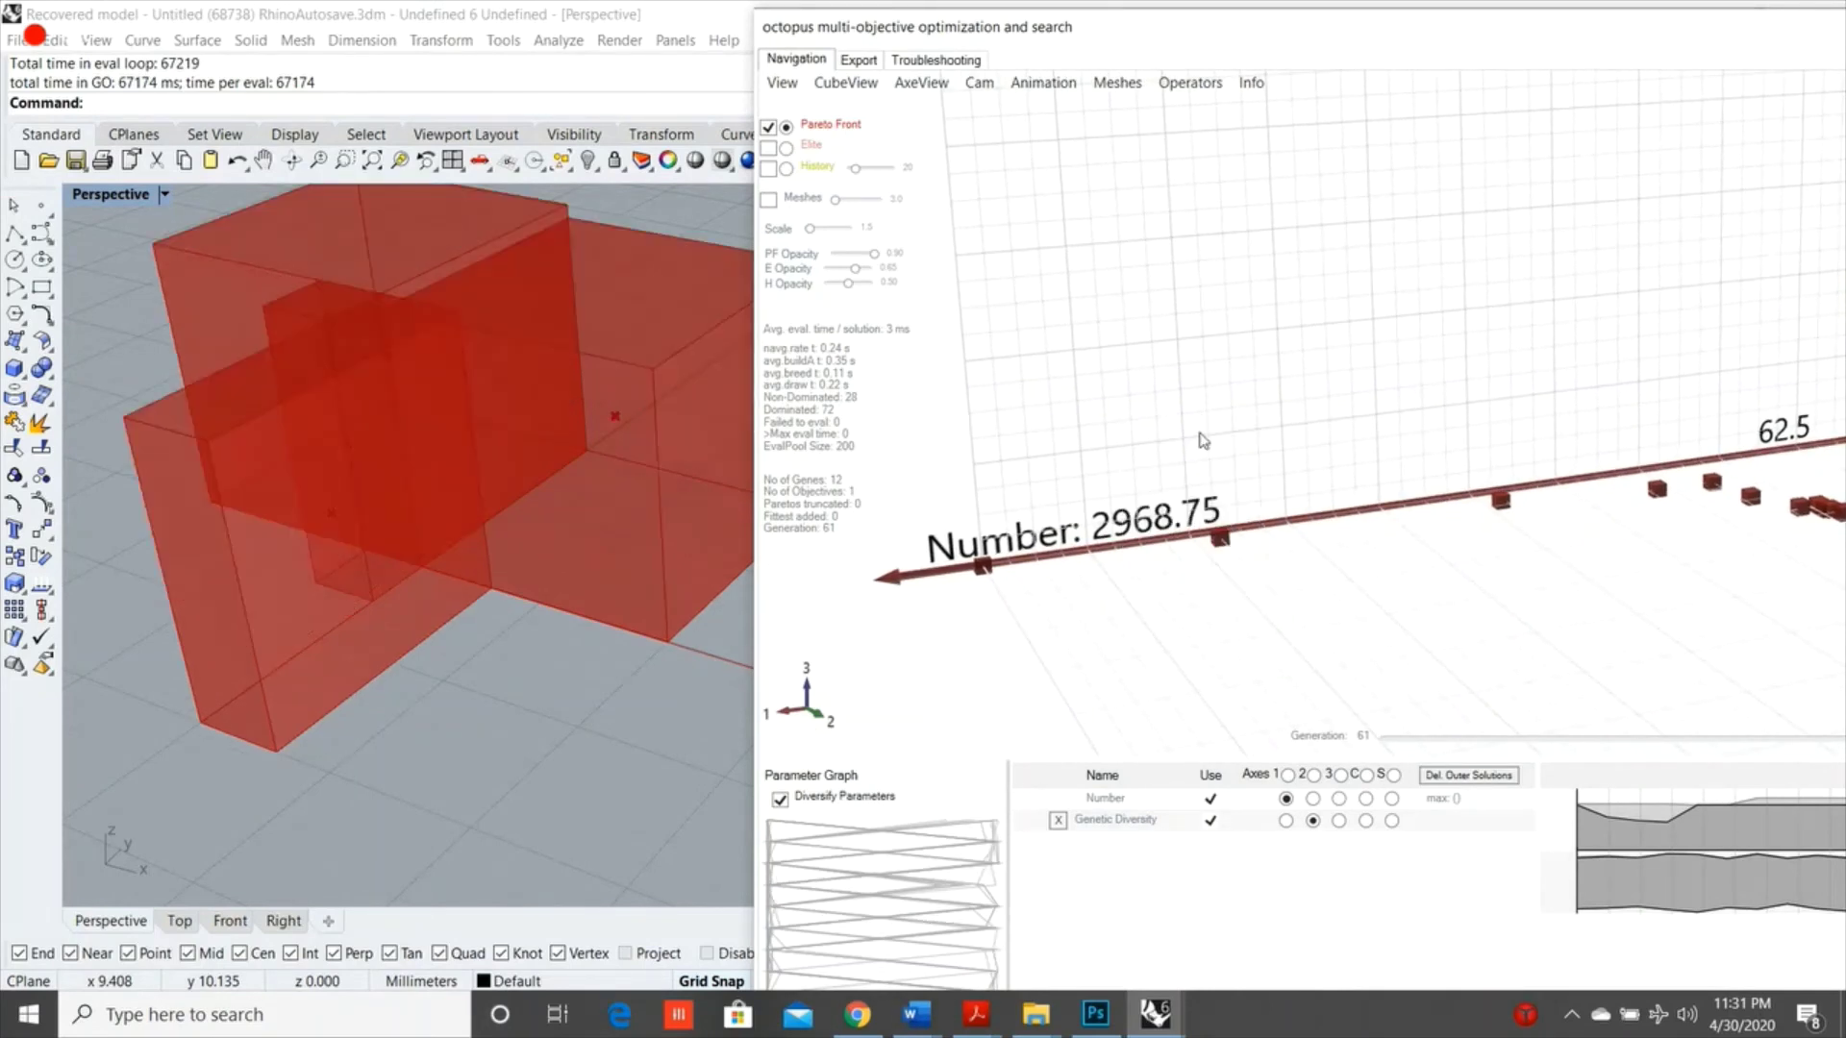
right_click(990, 558)
left_click(1005, 457)
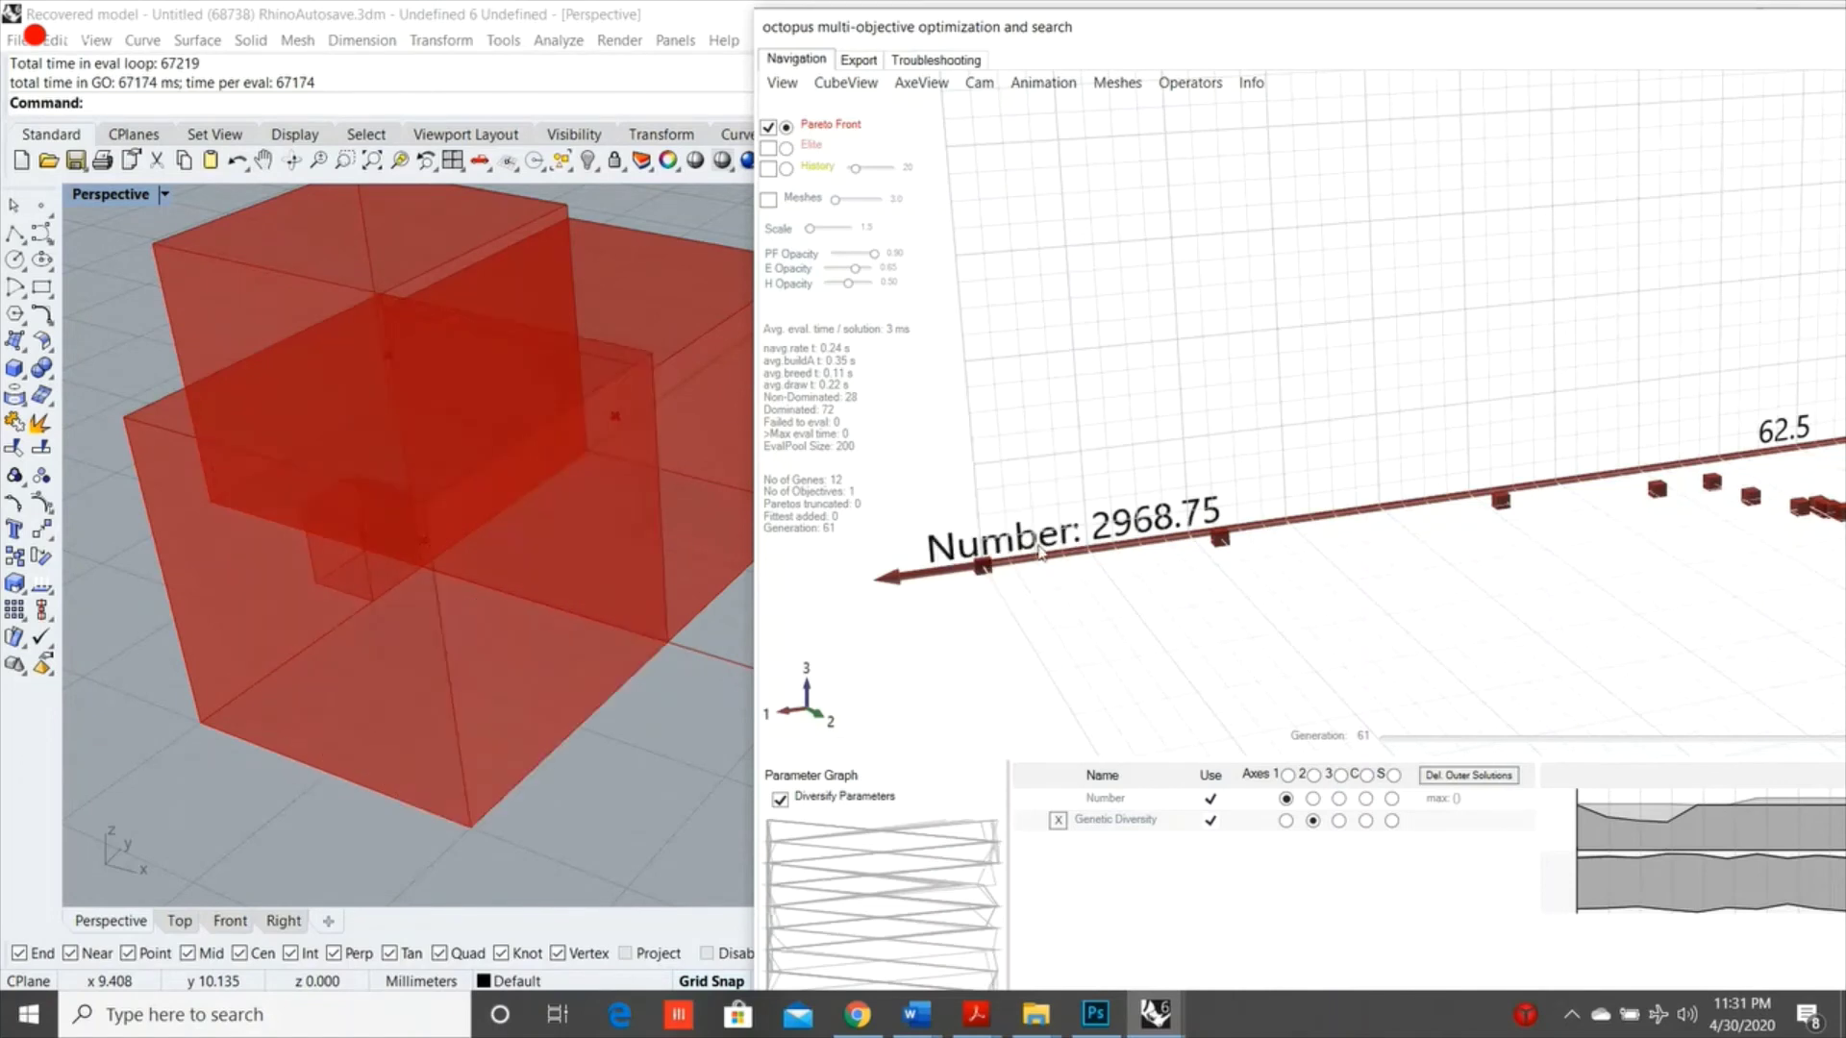
scroll(1039, 551, "down", 5)
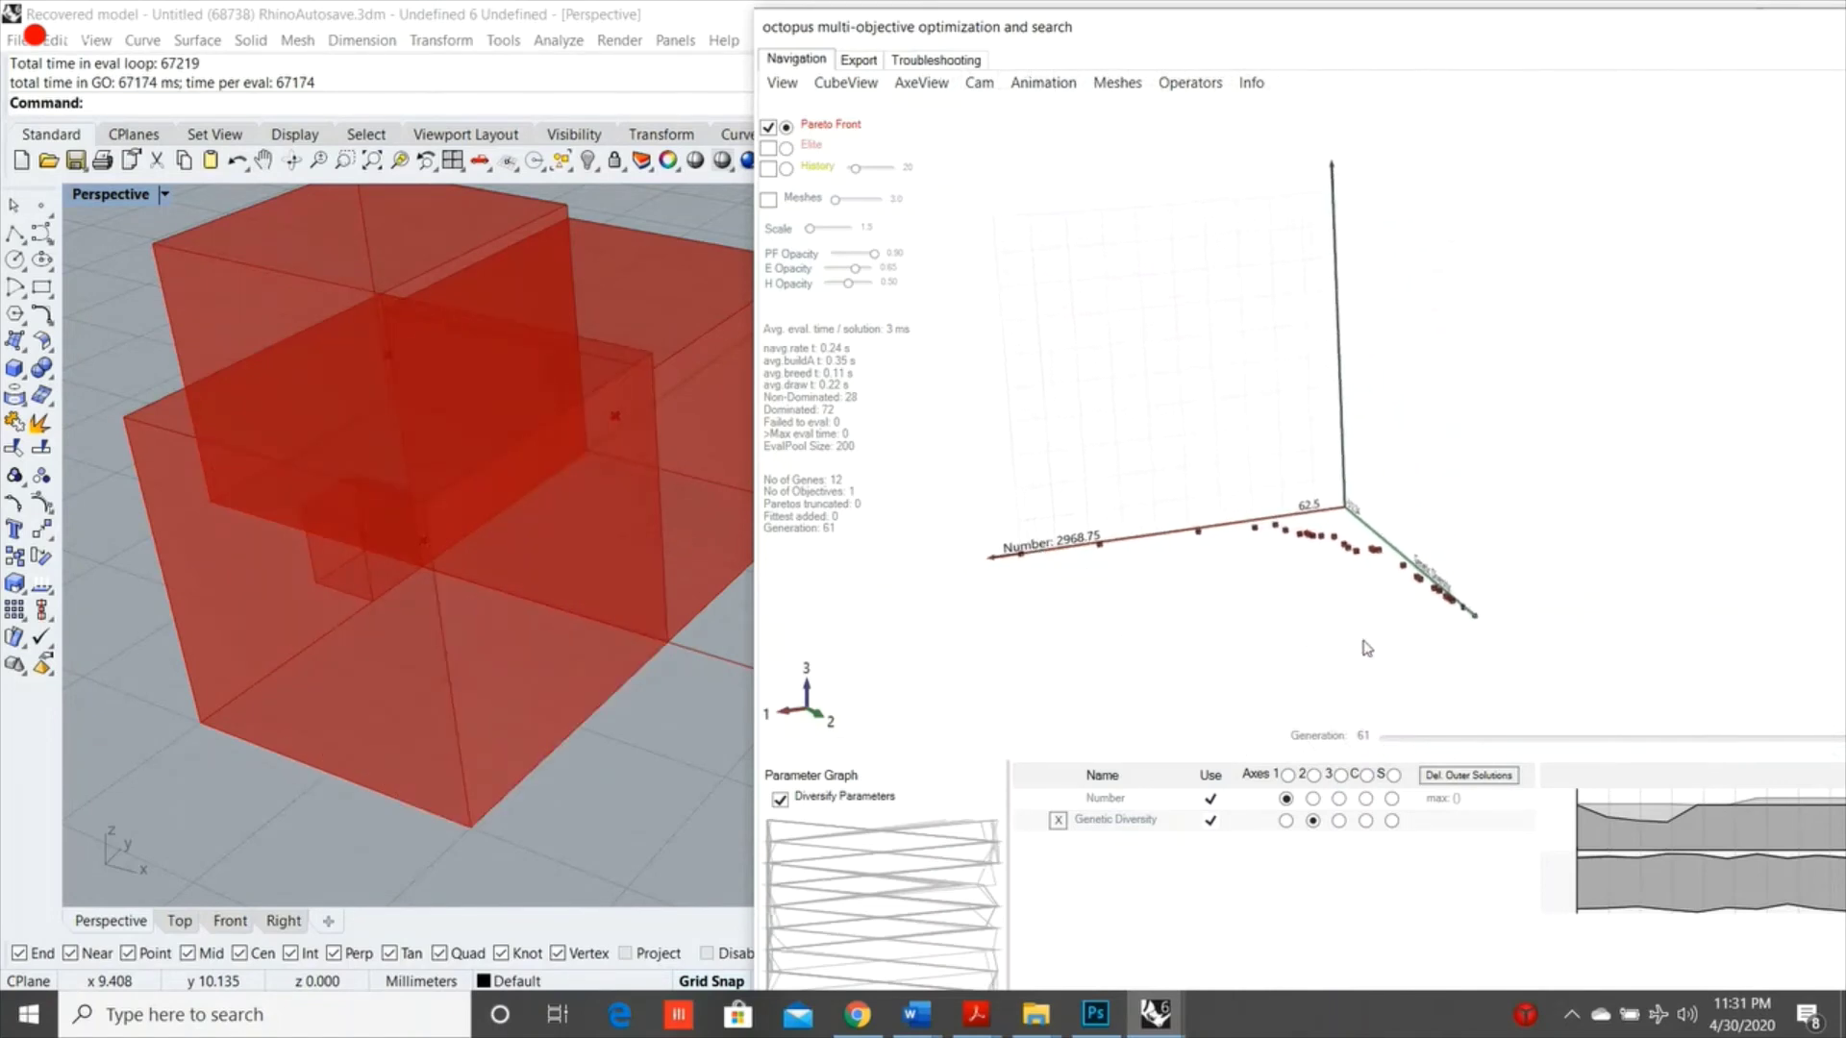
scroll(1384, 651, "up", 1)
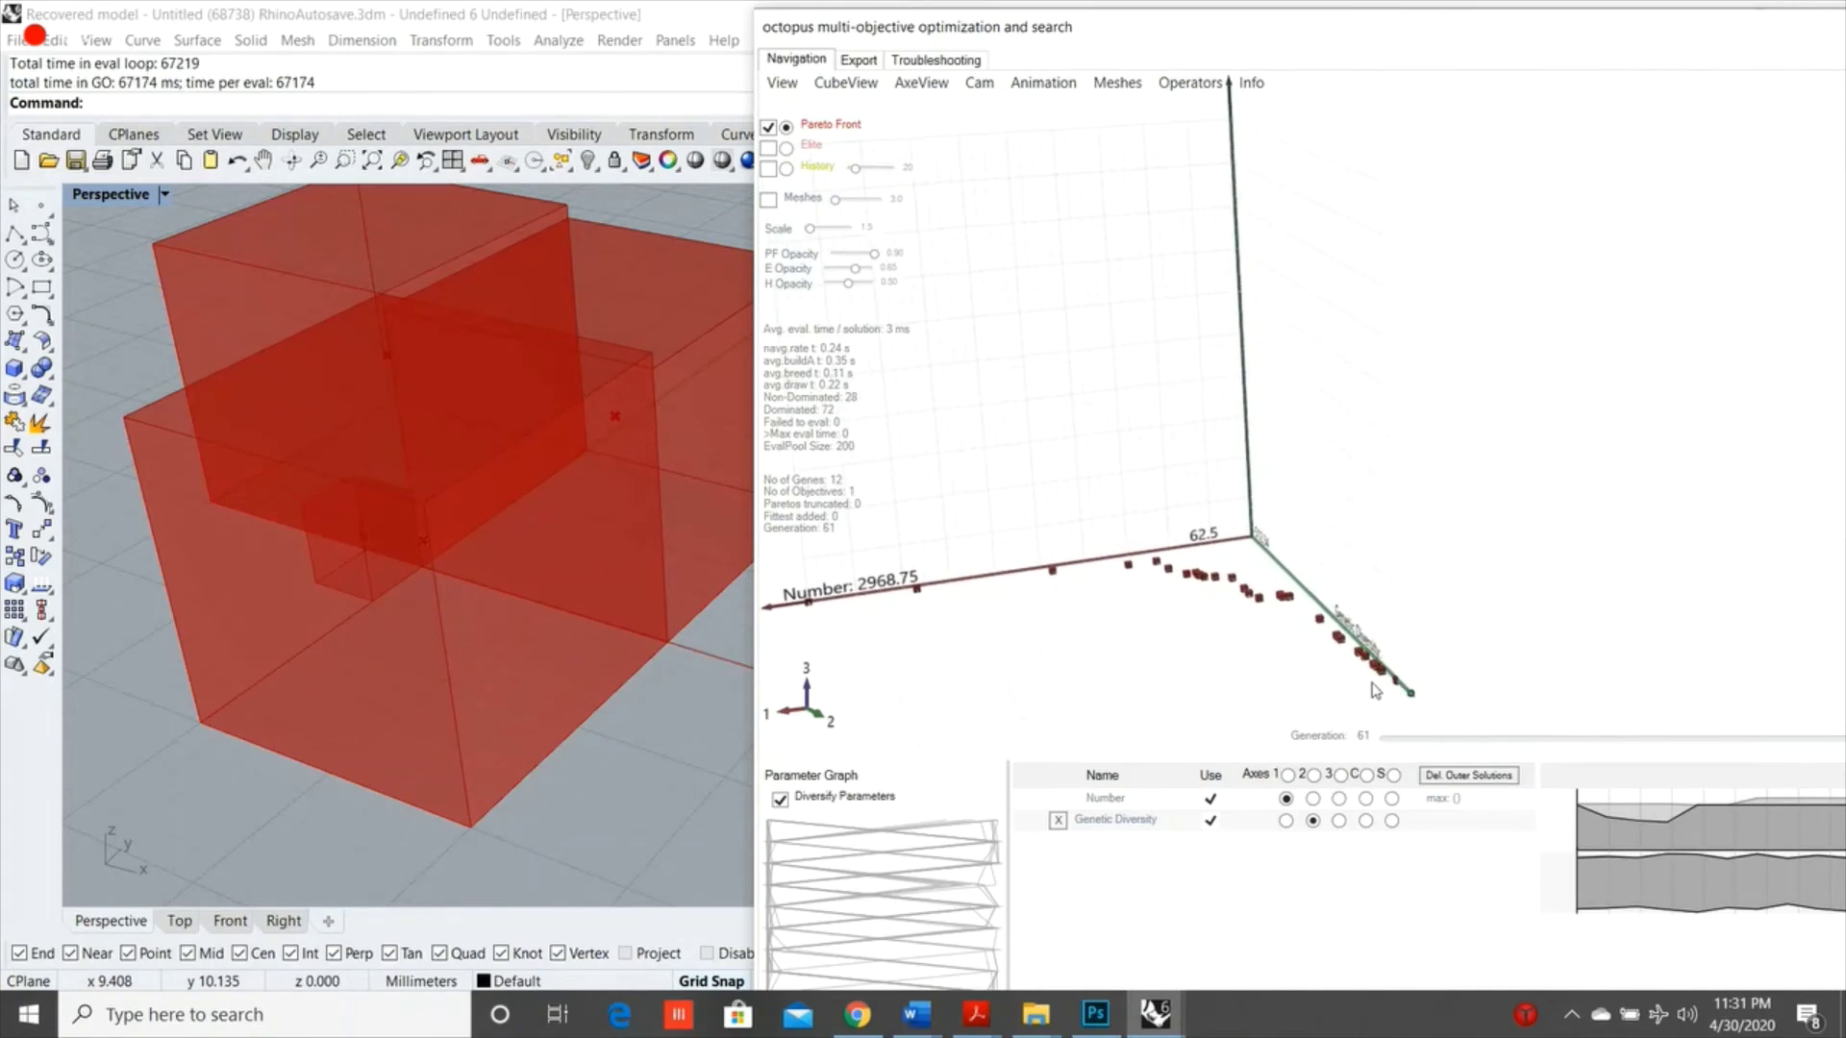
right_click(1261, 535)
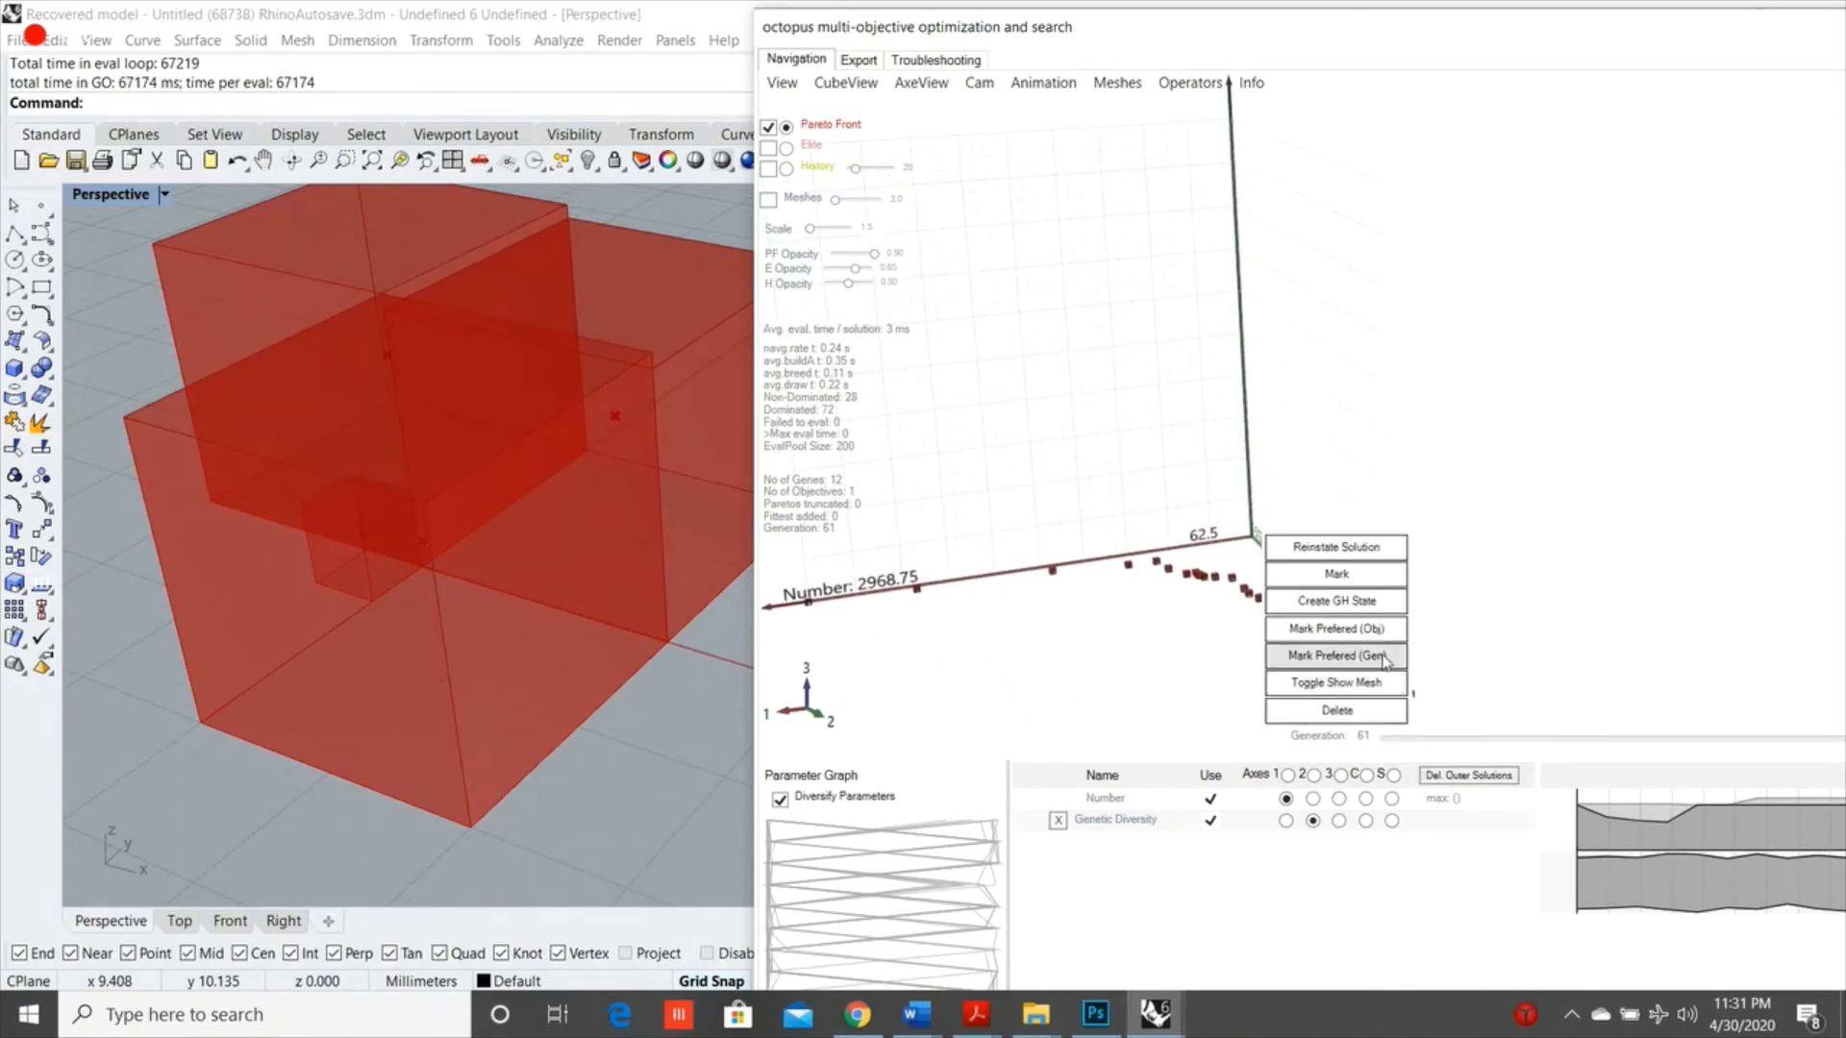
left_click(1344, 549)
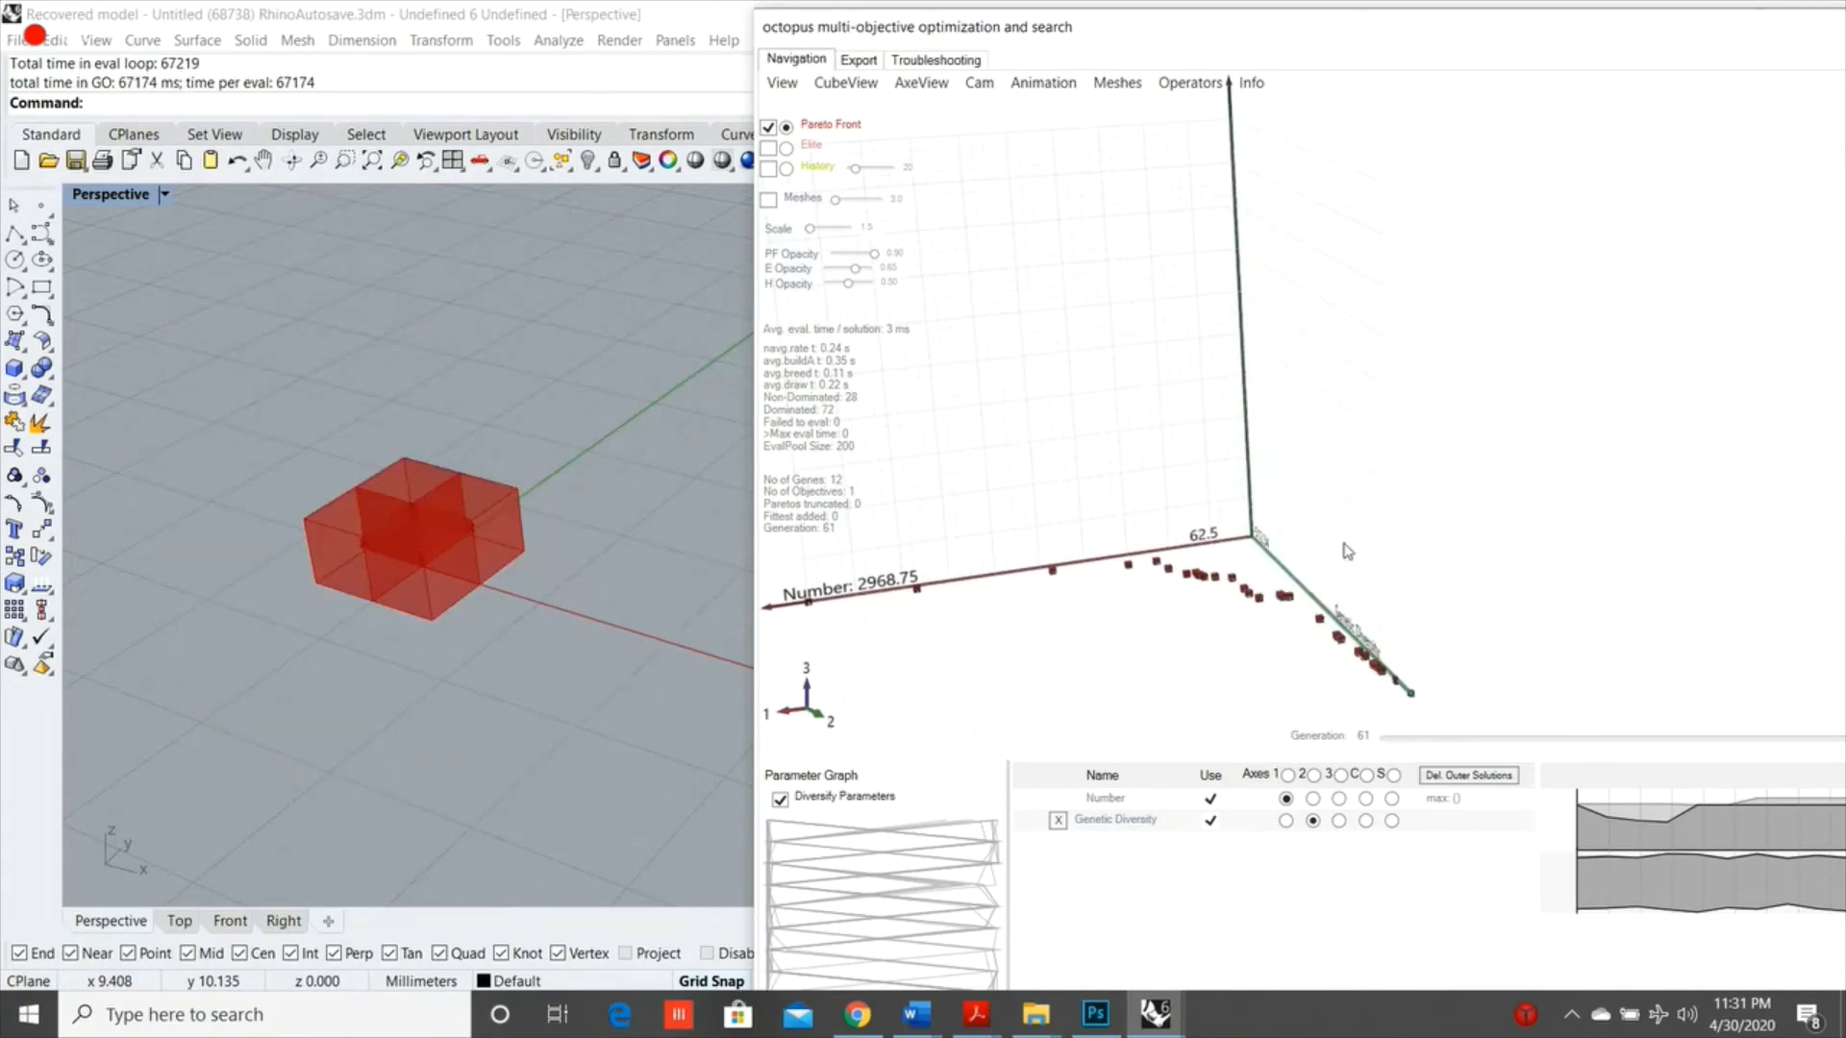
Pan the Pareto plot and reinstate five more solutions, ending on a wall-like red box arrangement
middle_click_drag(1372, 697, 1323, 754)
right_click(1153, 488)
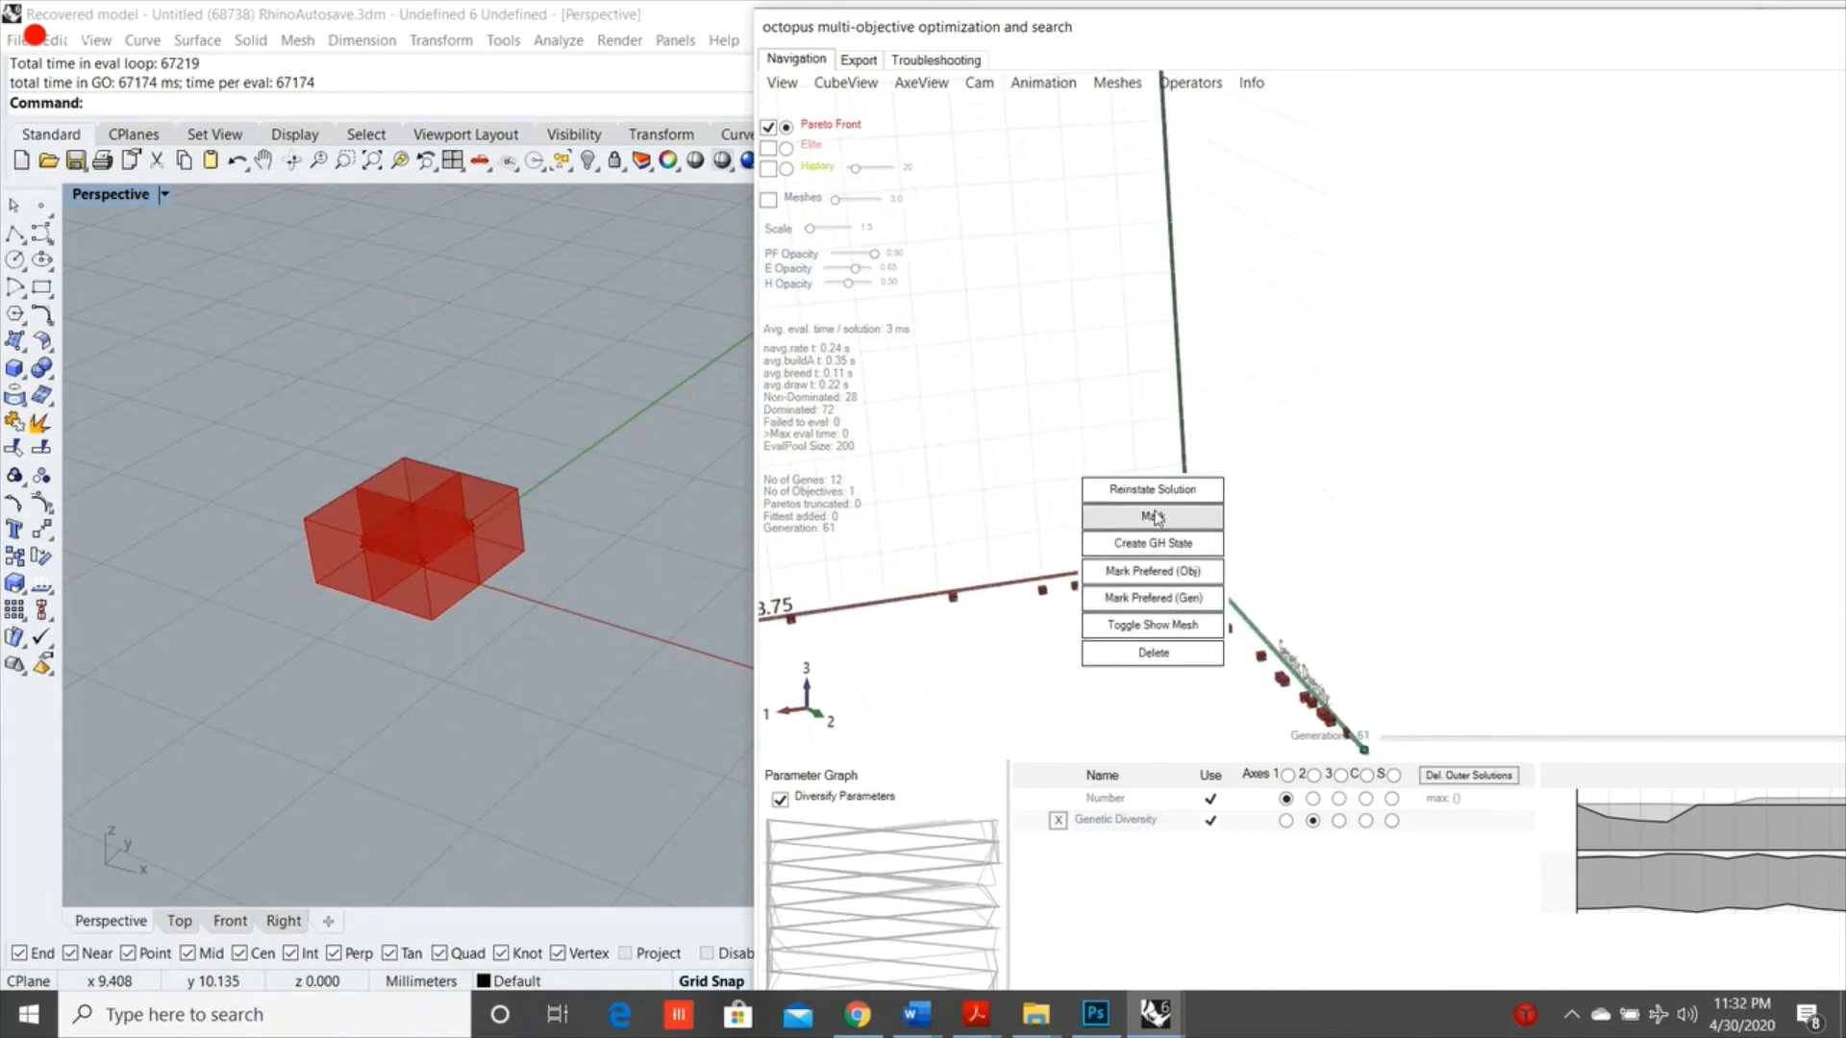
left_click(1152, 490)
right_click(1153, 489)
left_click(1153, 490)
right_click(1275, 689)
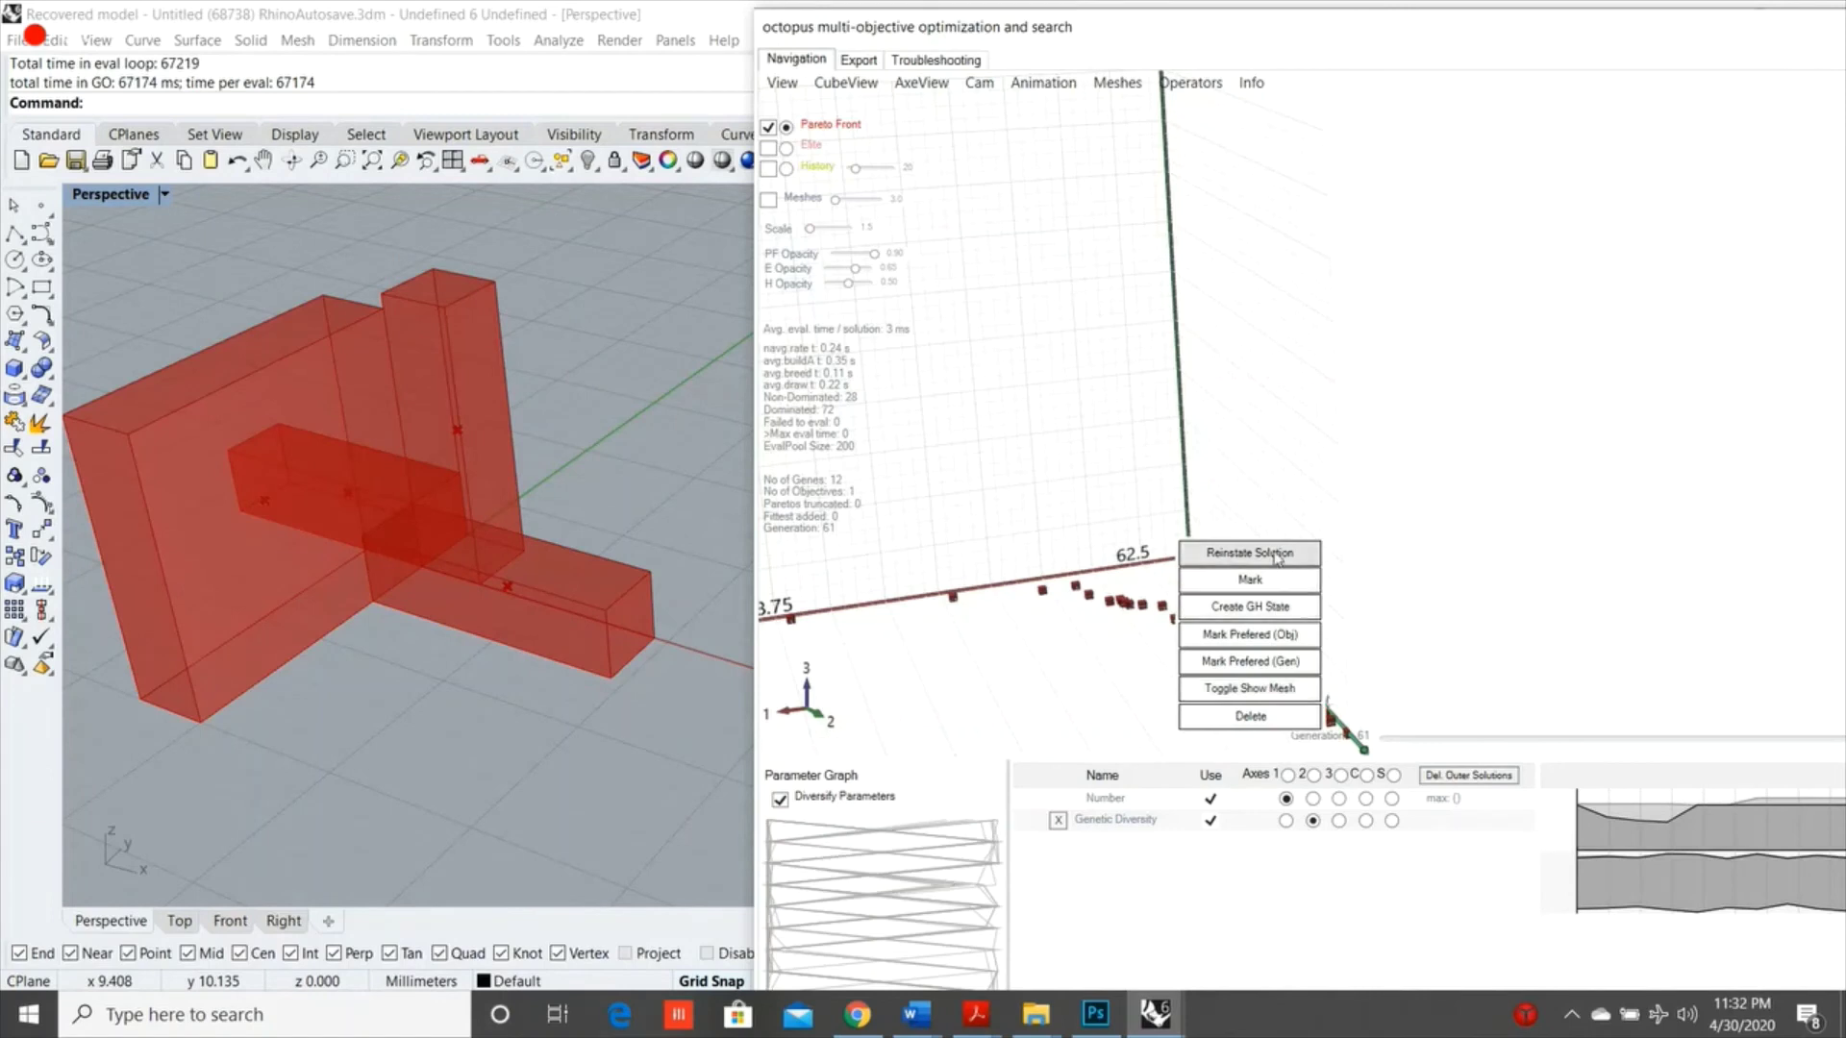
left_click(1254, 553)
right_click(1279, 683)
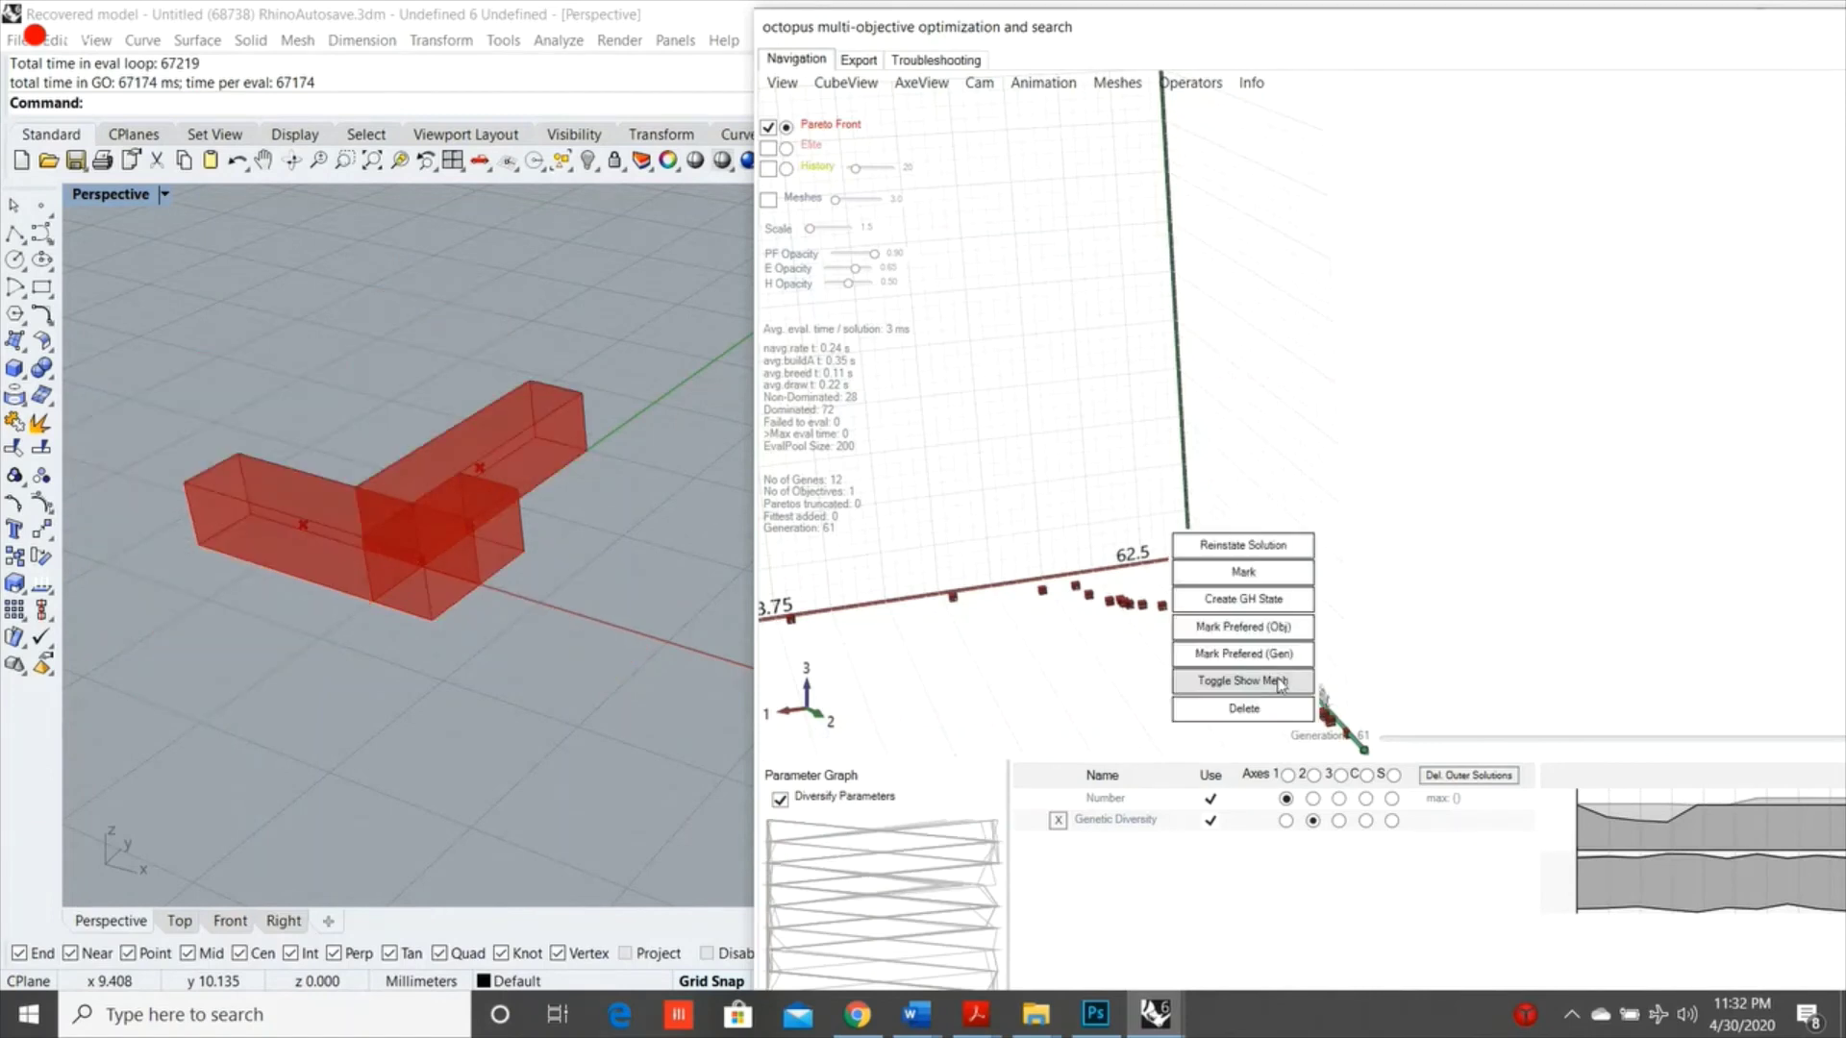
left_click(1245, 545)
right_click(1086, 620)
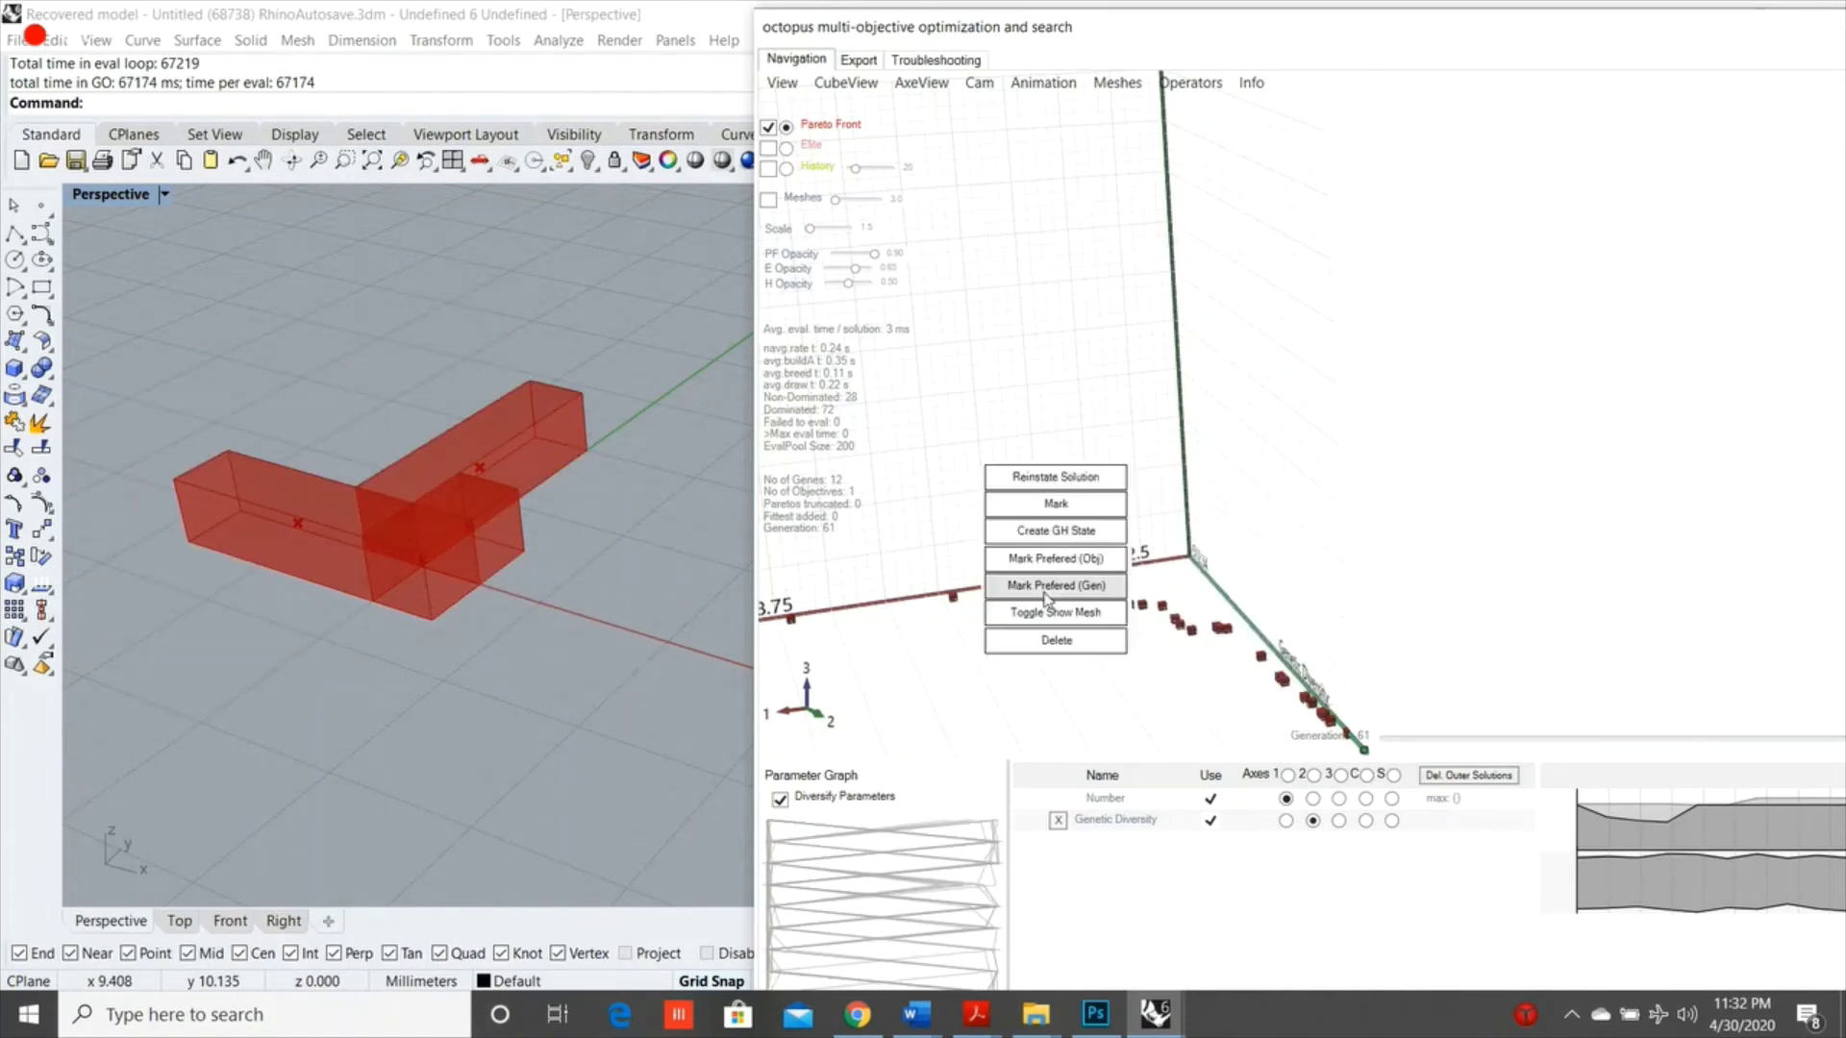
left_click(1054, 477)
left_click(918, 61)
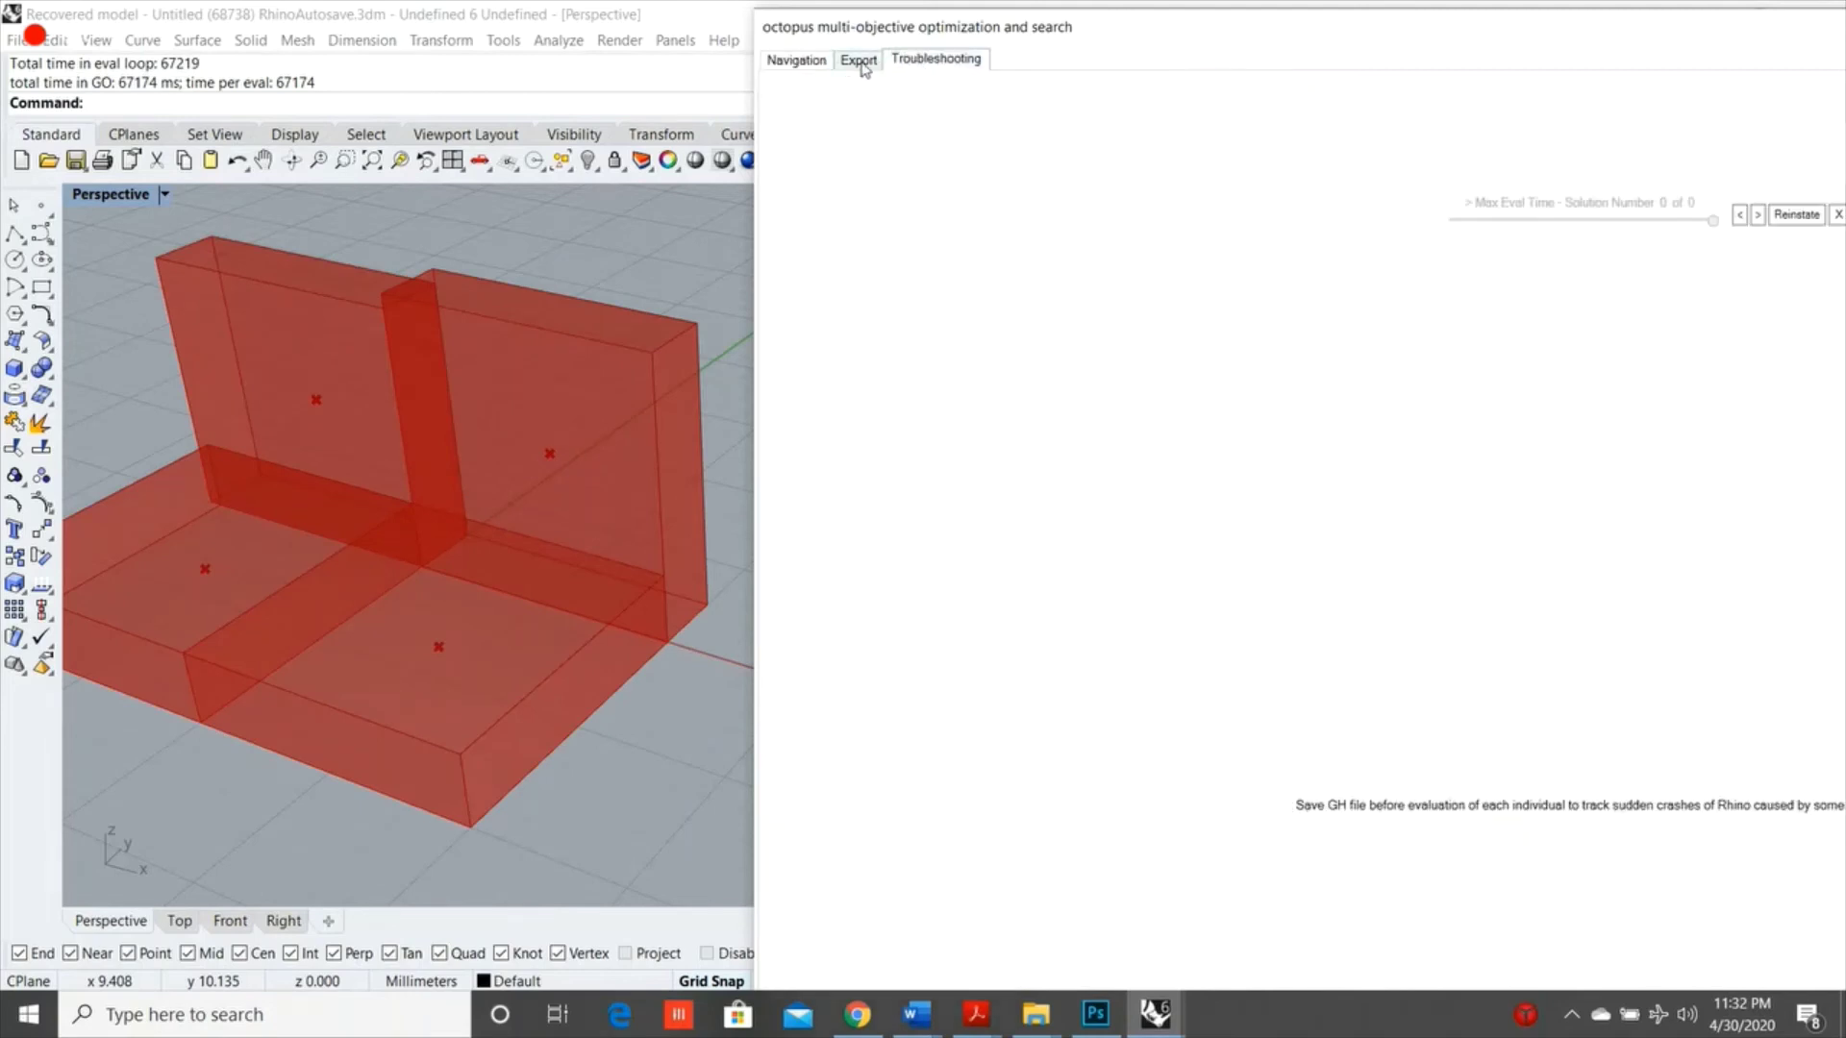
Export Objectives [absolute value] for all generations into the text field
left_click(858, 61)
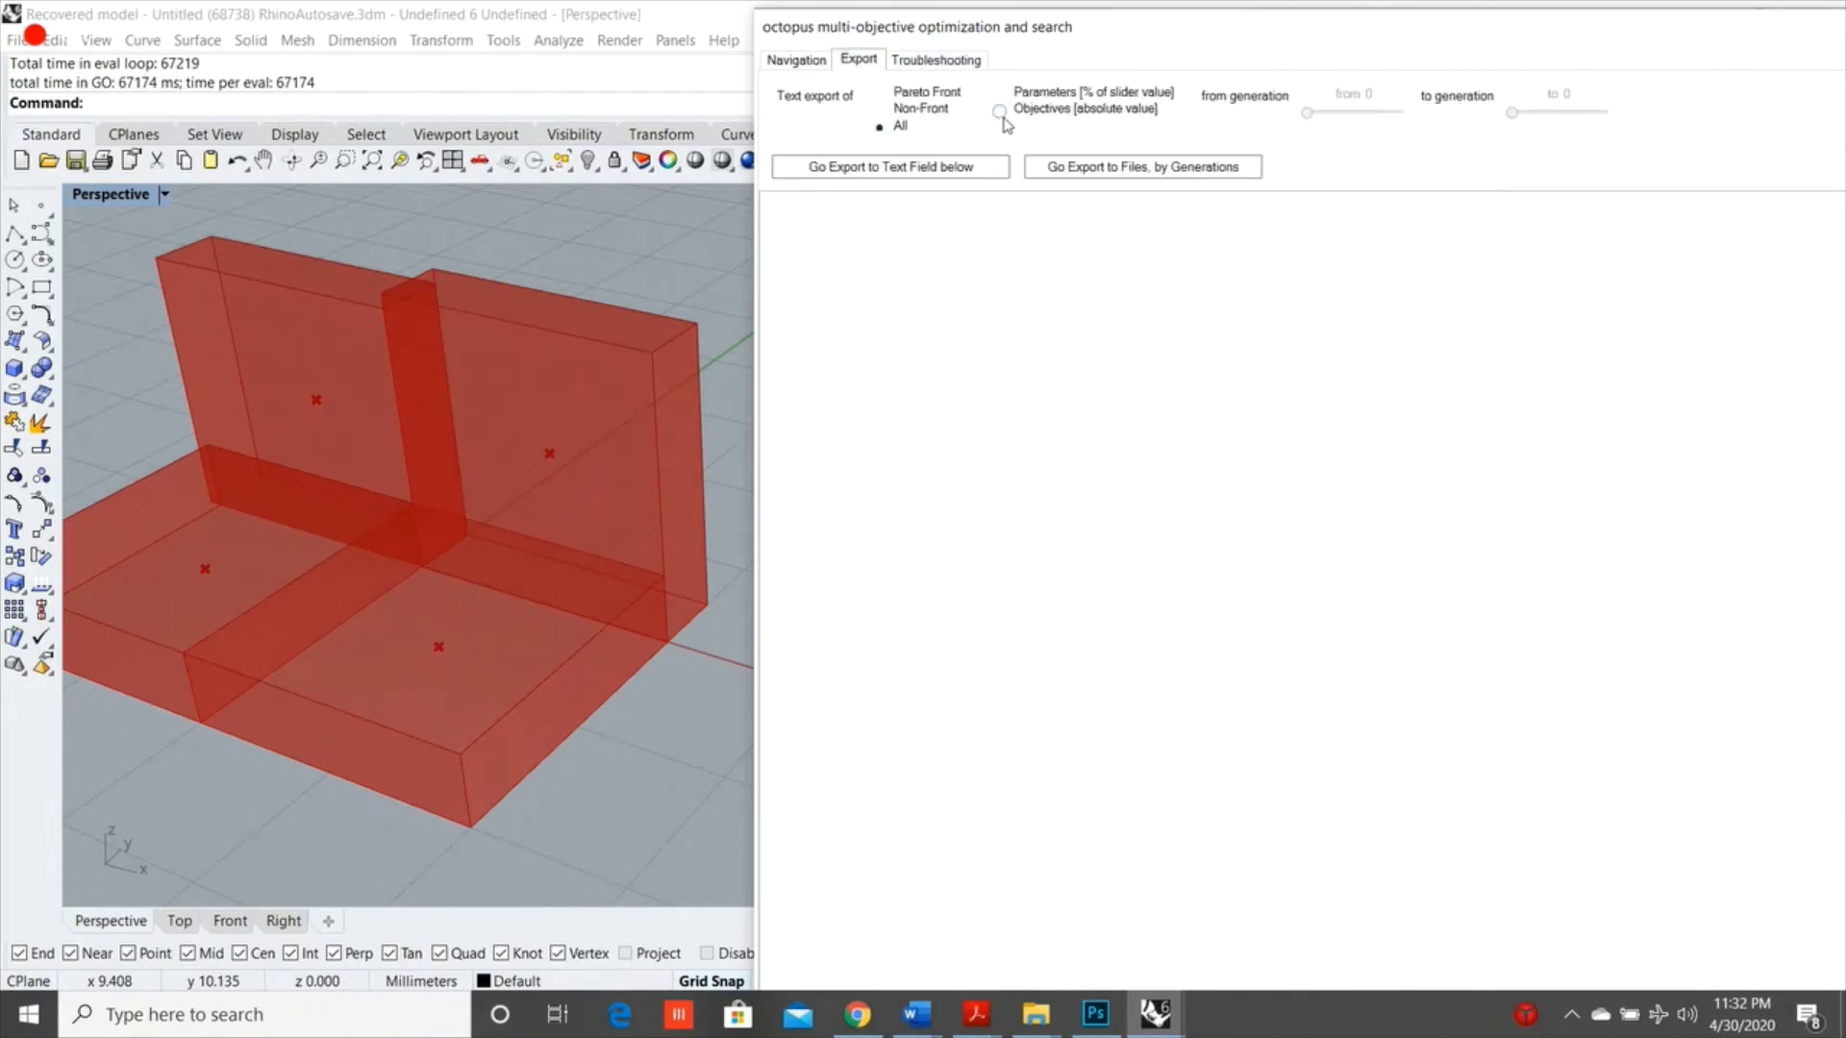
left_click(1001, 113)
left_click(899, 169)
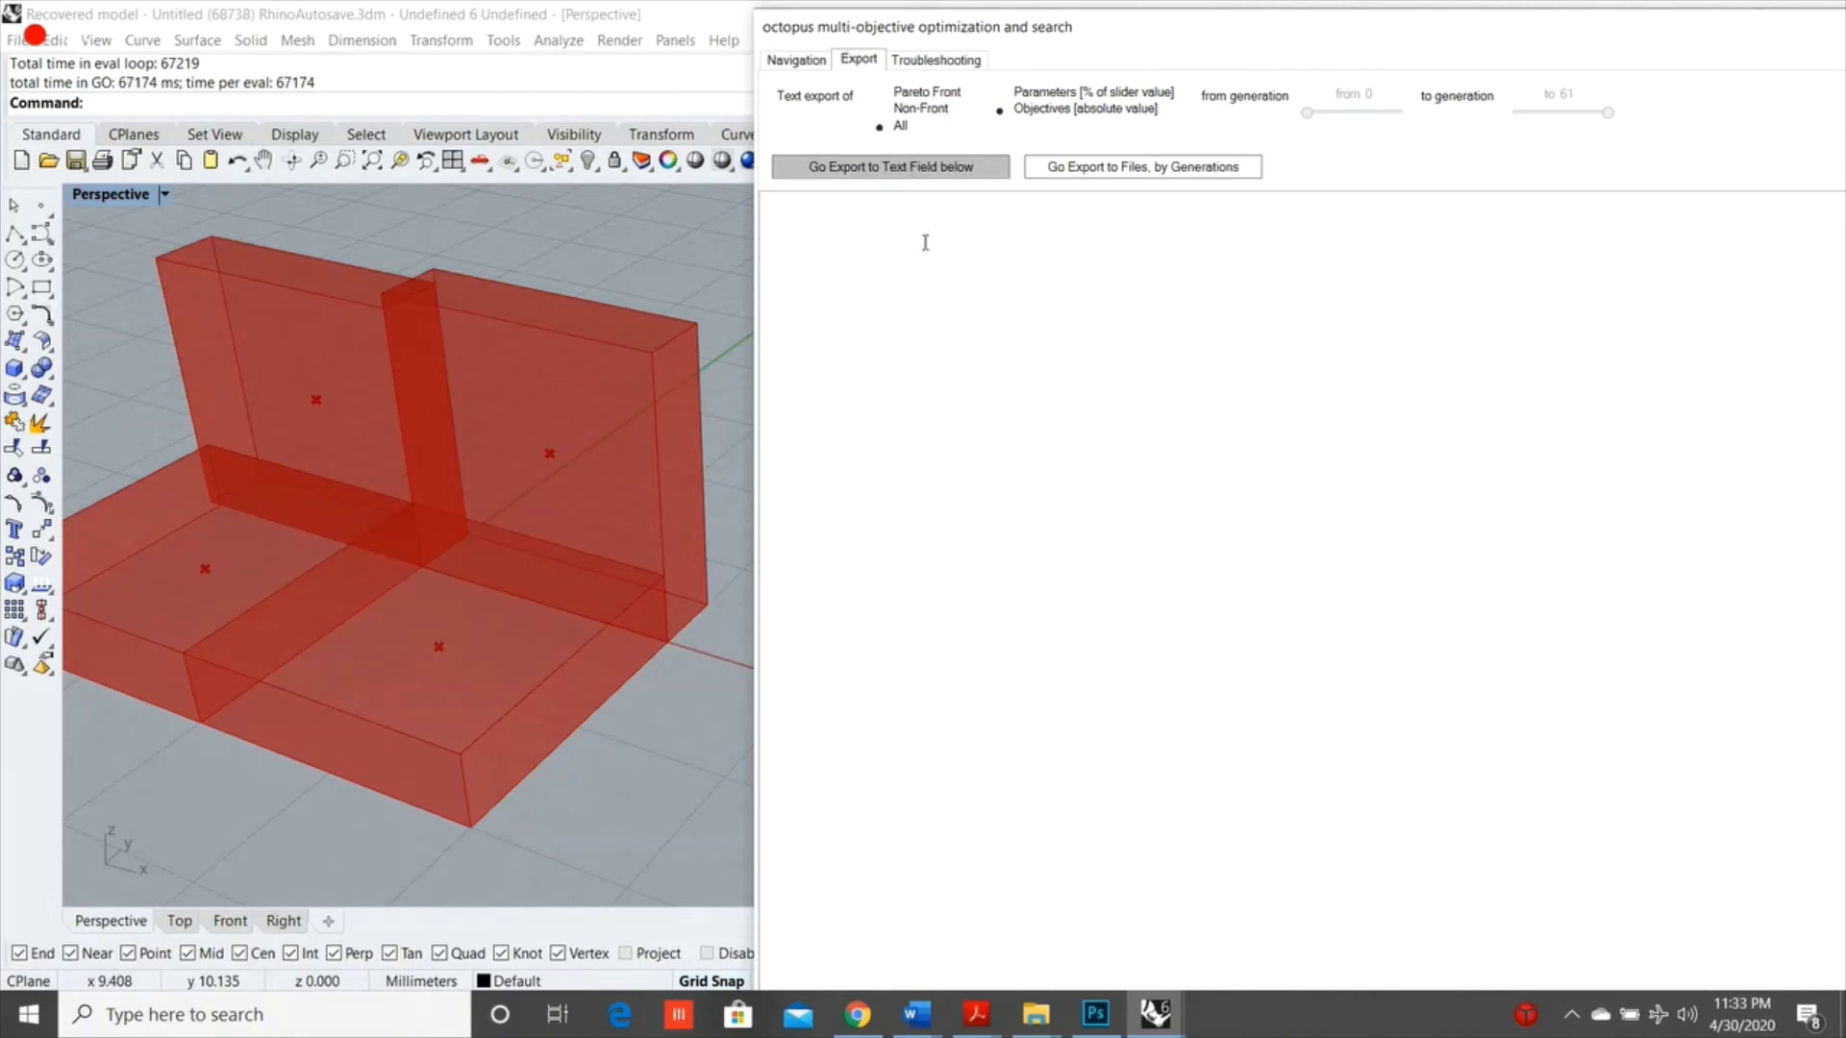
Review the exported values, highlighting the Generation 2 heading and the first value 833.25
scroll(986, 288, "down", 5)
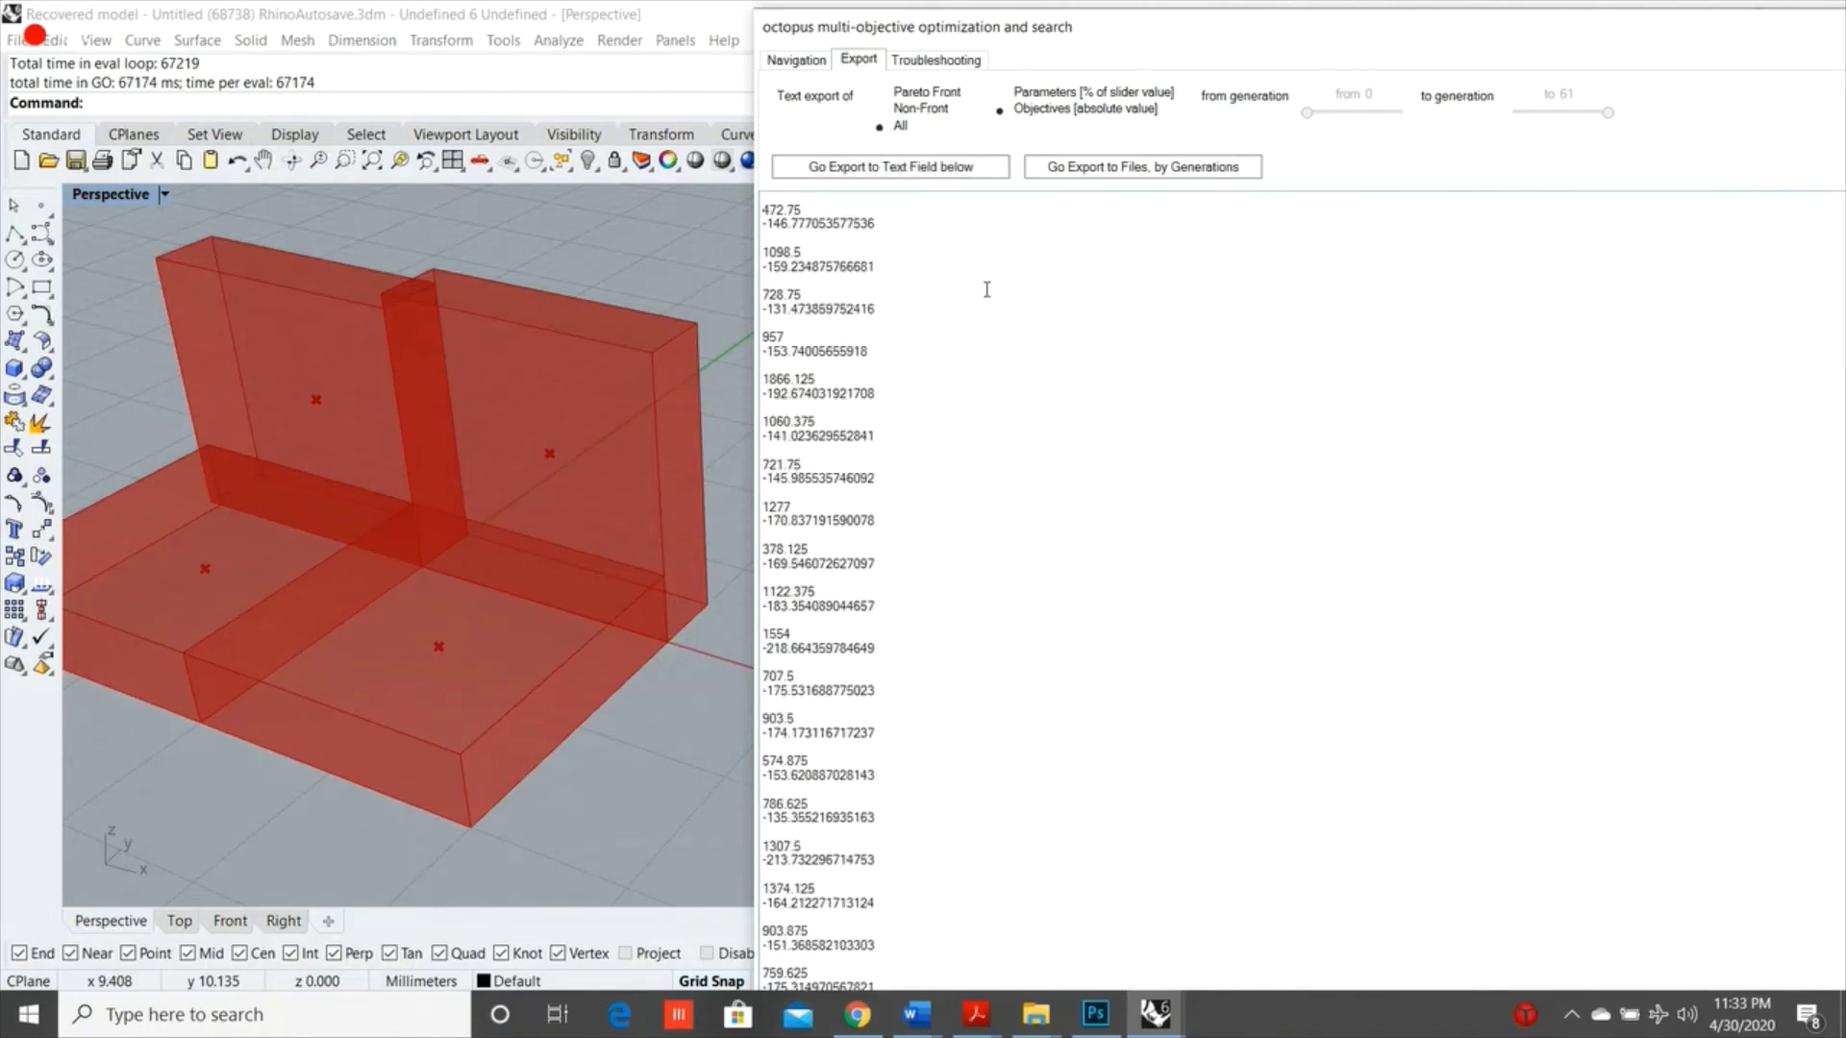
scroll(986, 288, "down", 10)
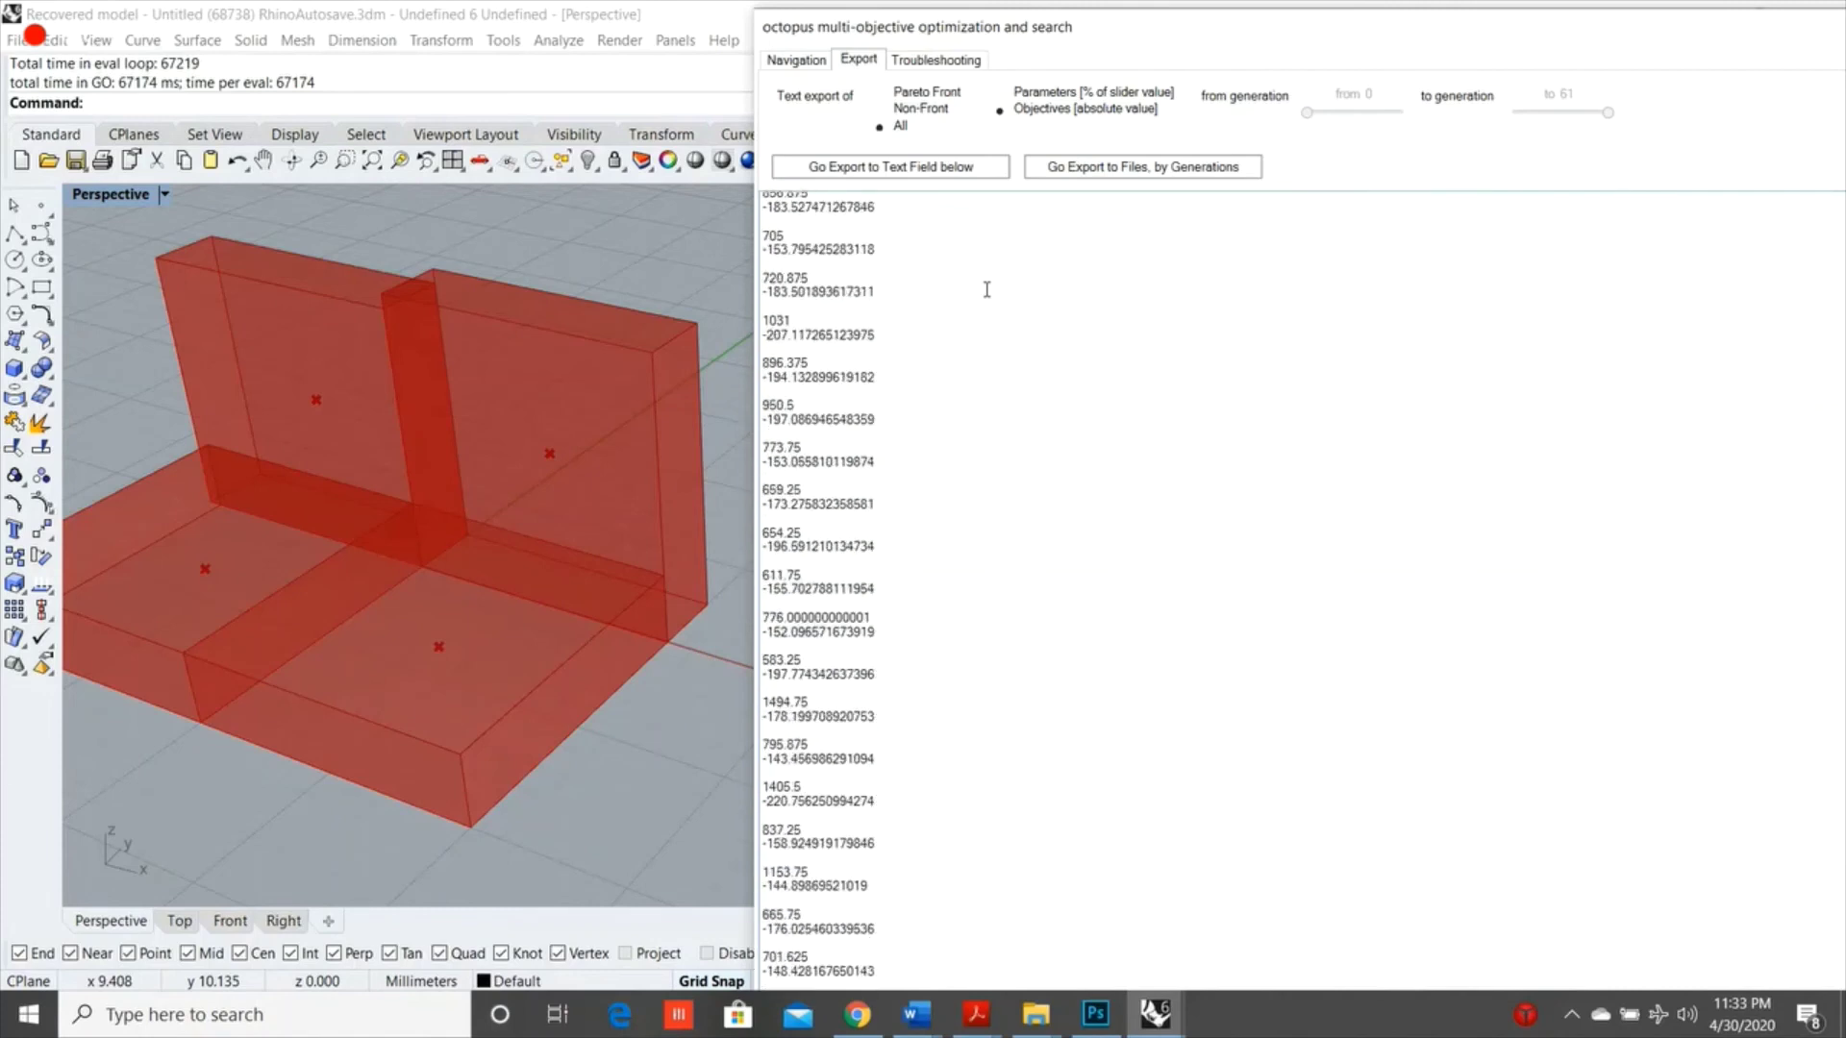
scroll(986, 288, "down", 10)
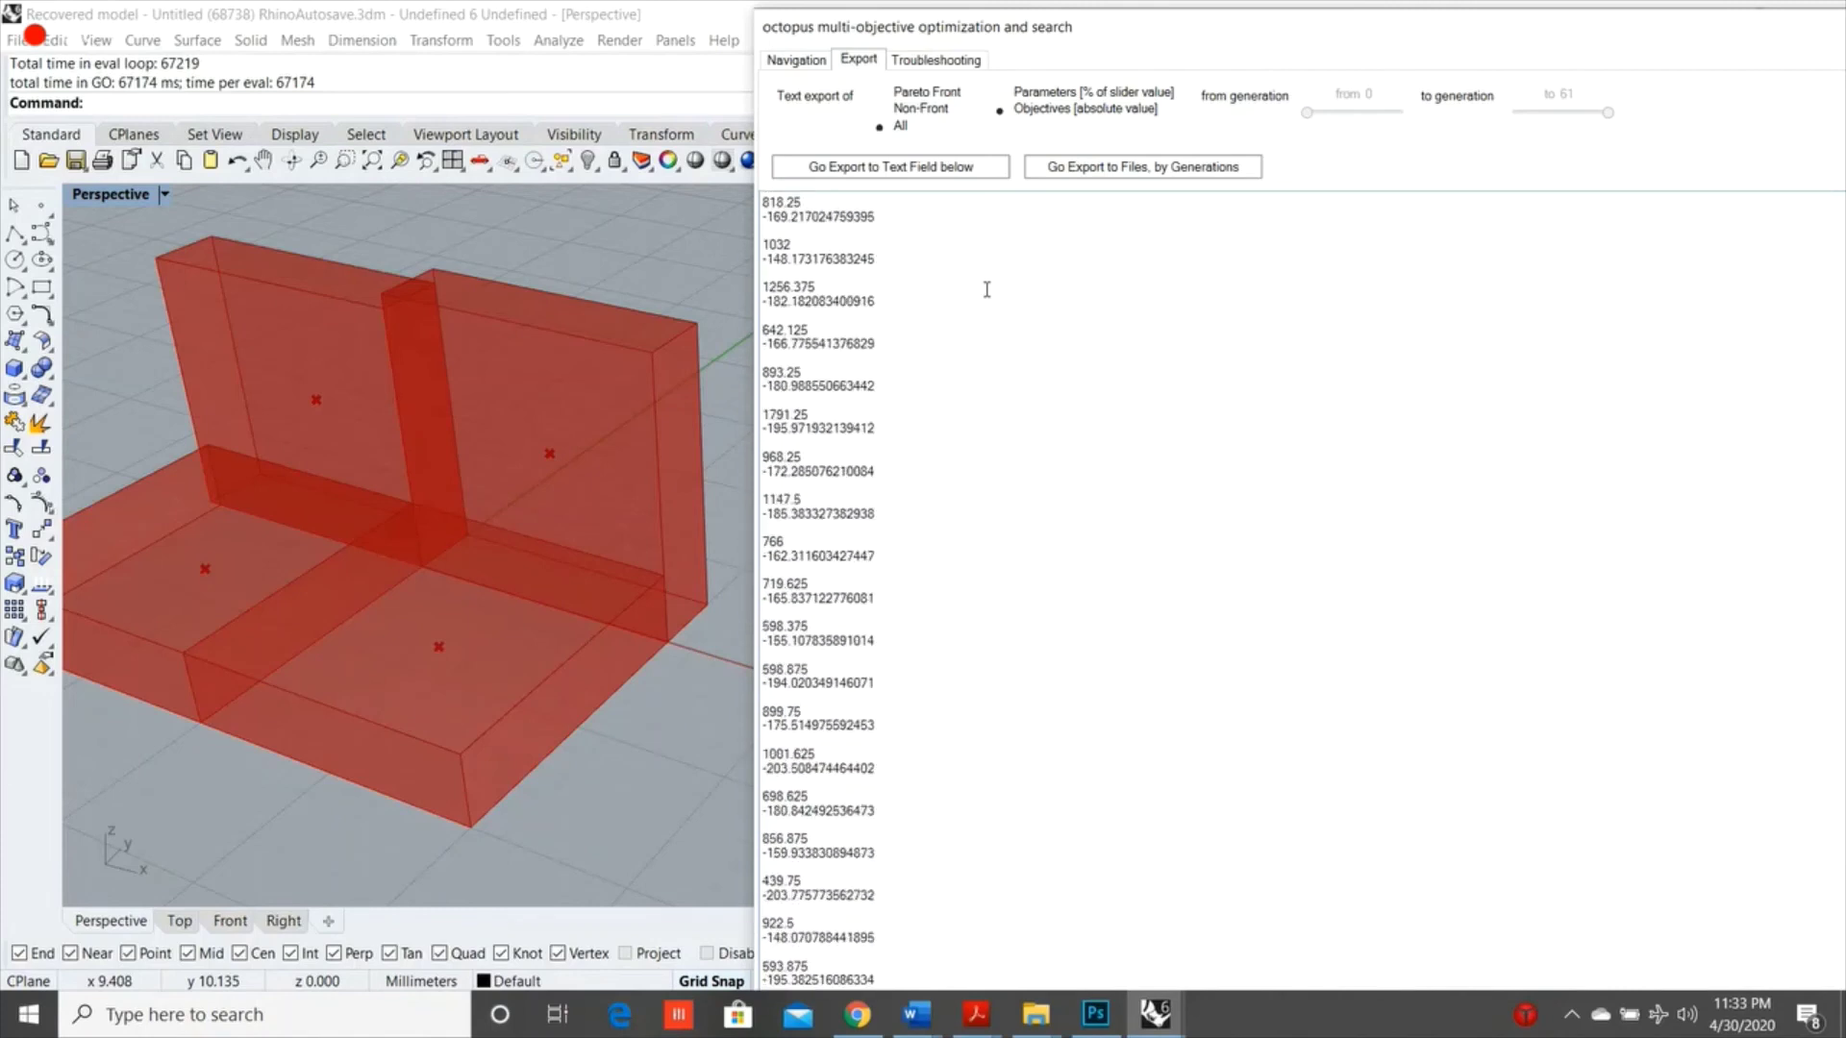
scroll(987, 289, "down", 10)
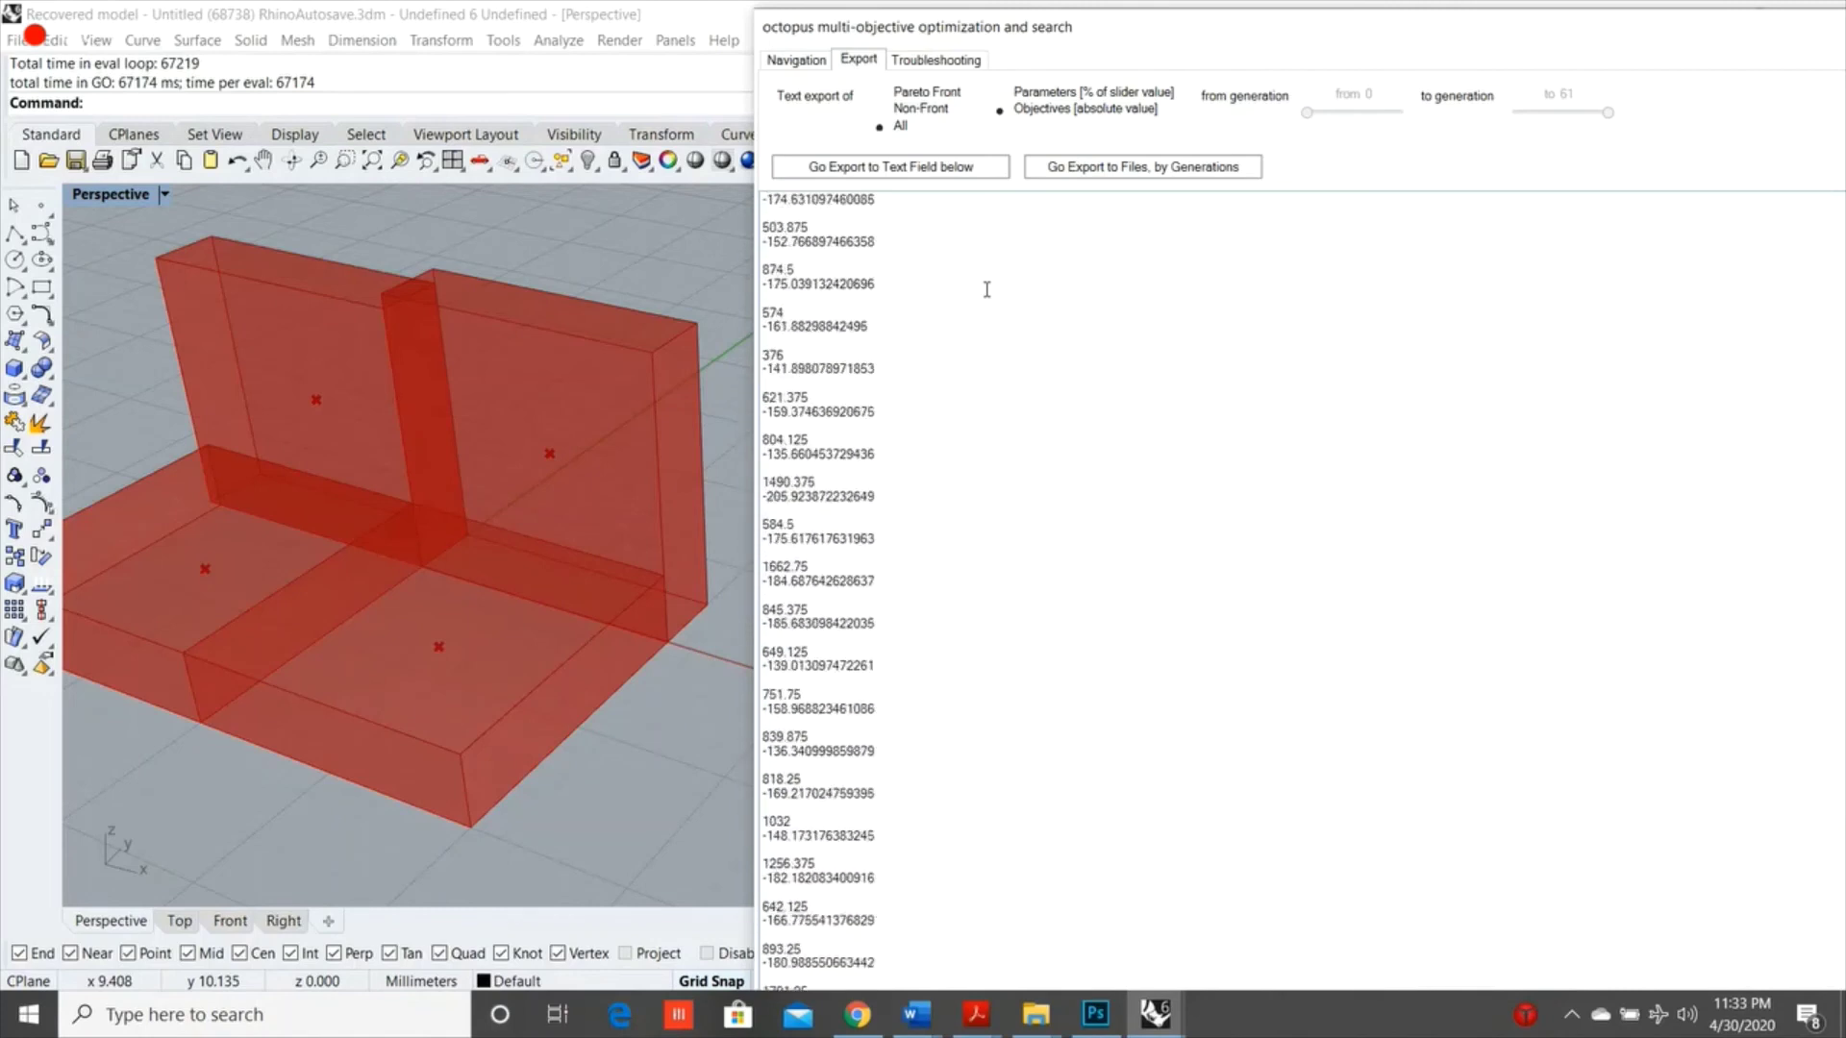
scroll(987, 288, "down", 10)
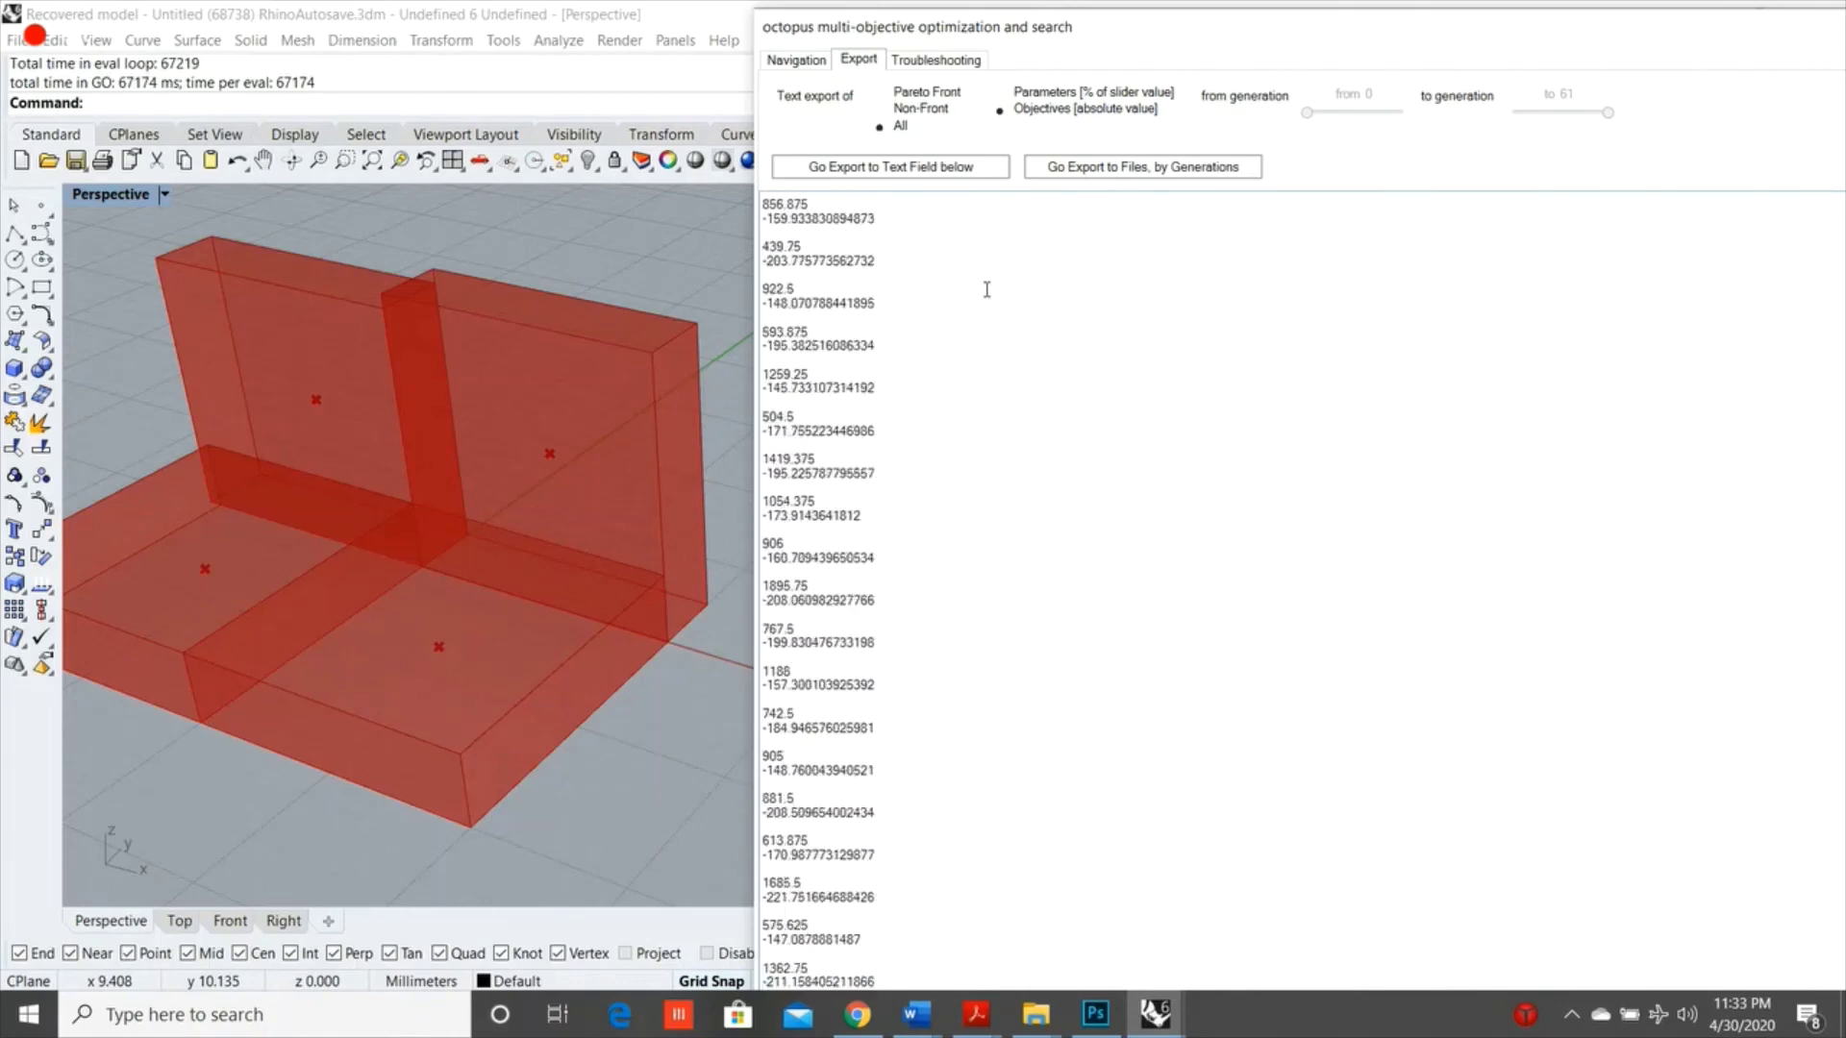
scroll(986, 289, "down", 10)
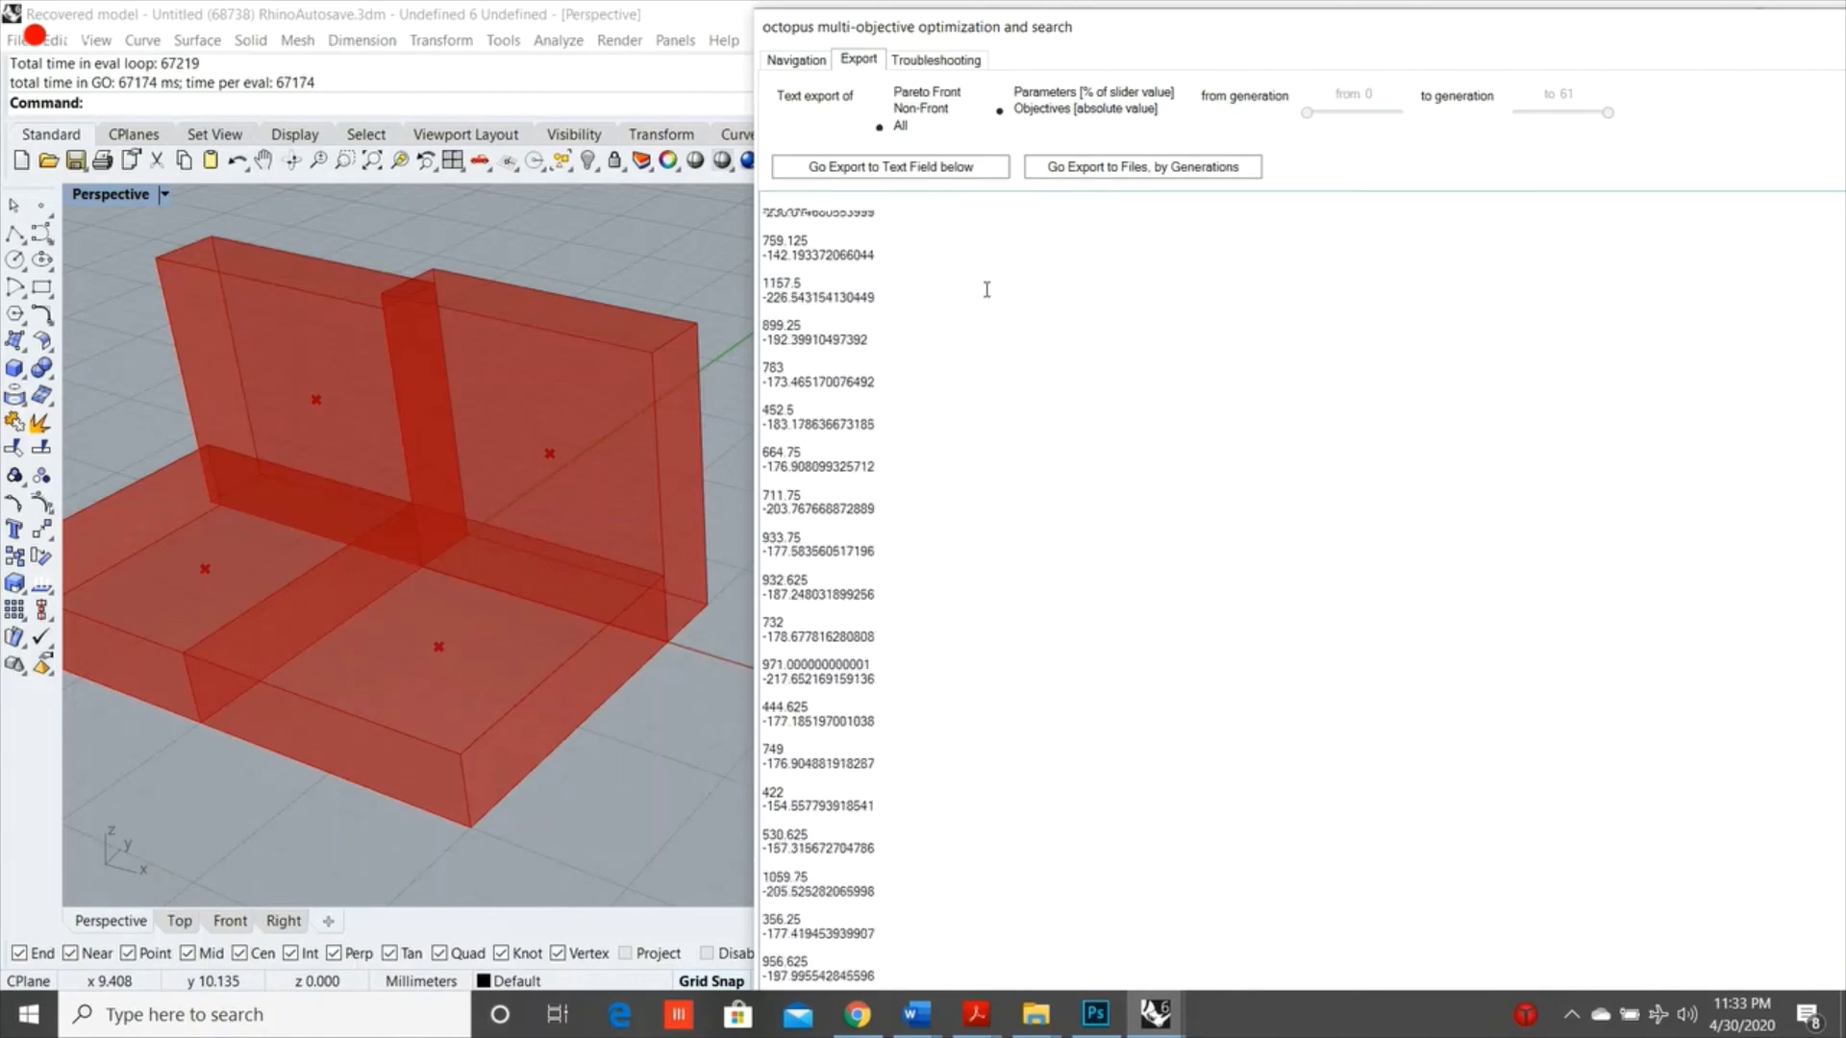
scroll(986, 288, "up", 5)
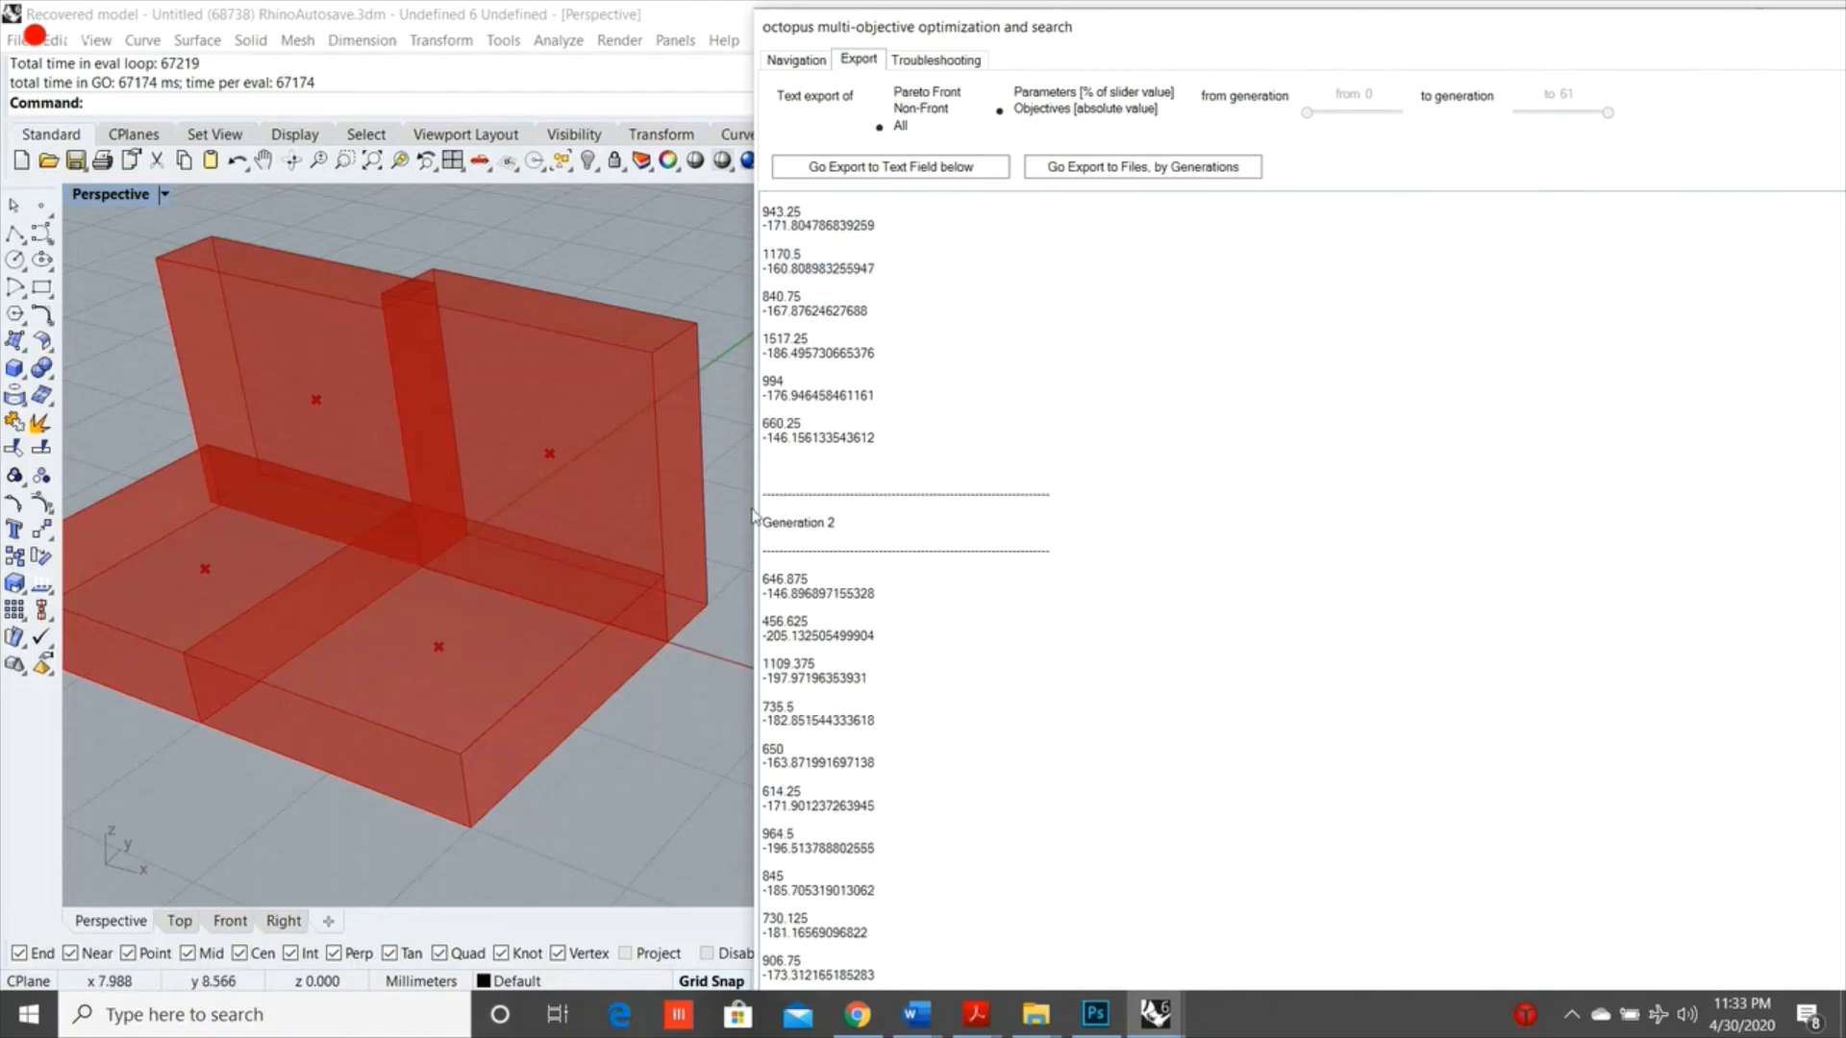
left_click_drag(766, 521, 838, 540)
scroll(1067, 544, "up", 15)
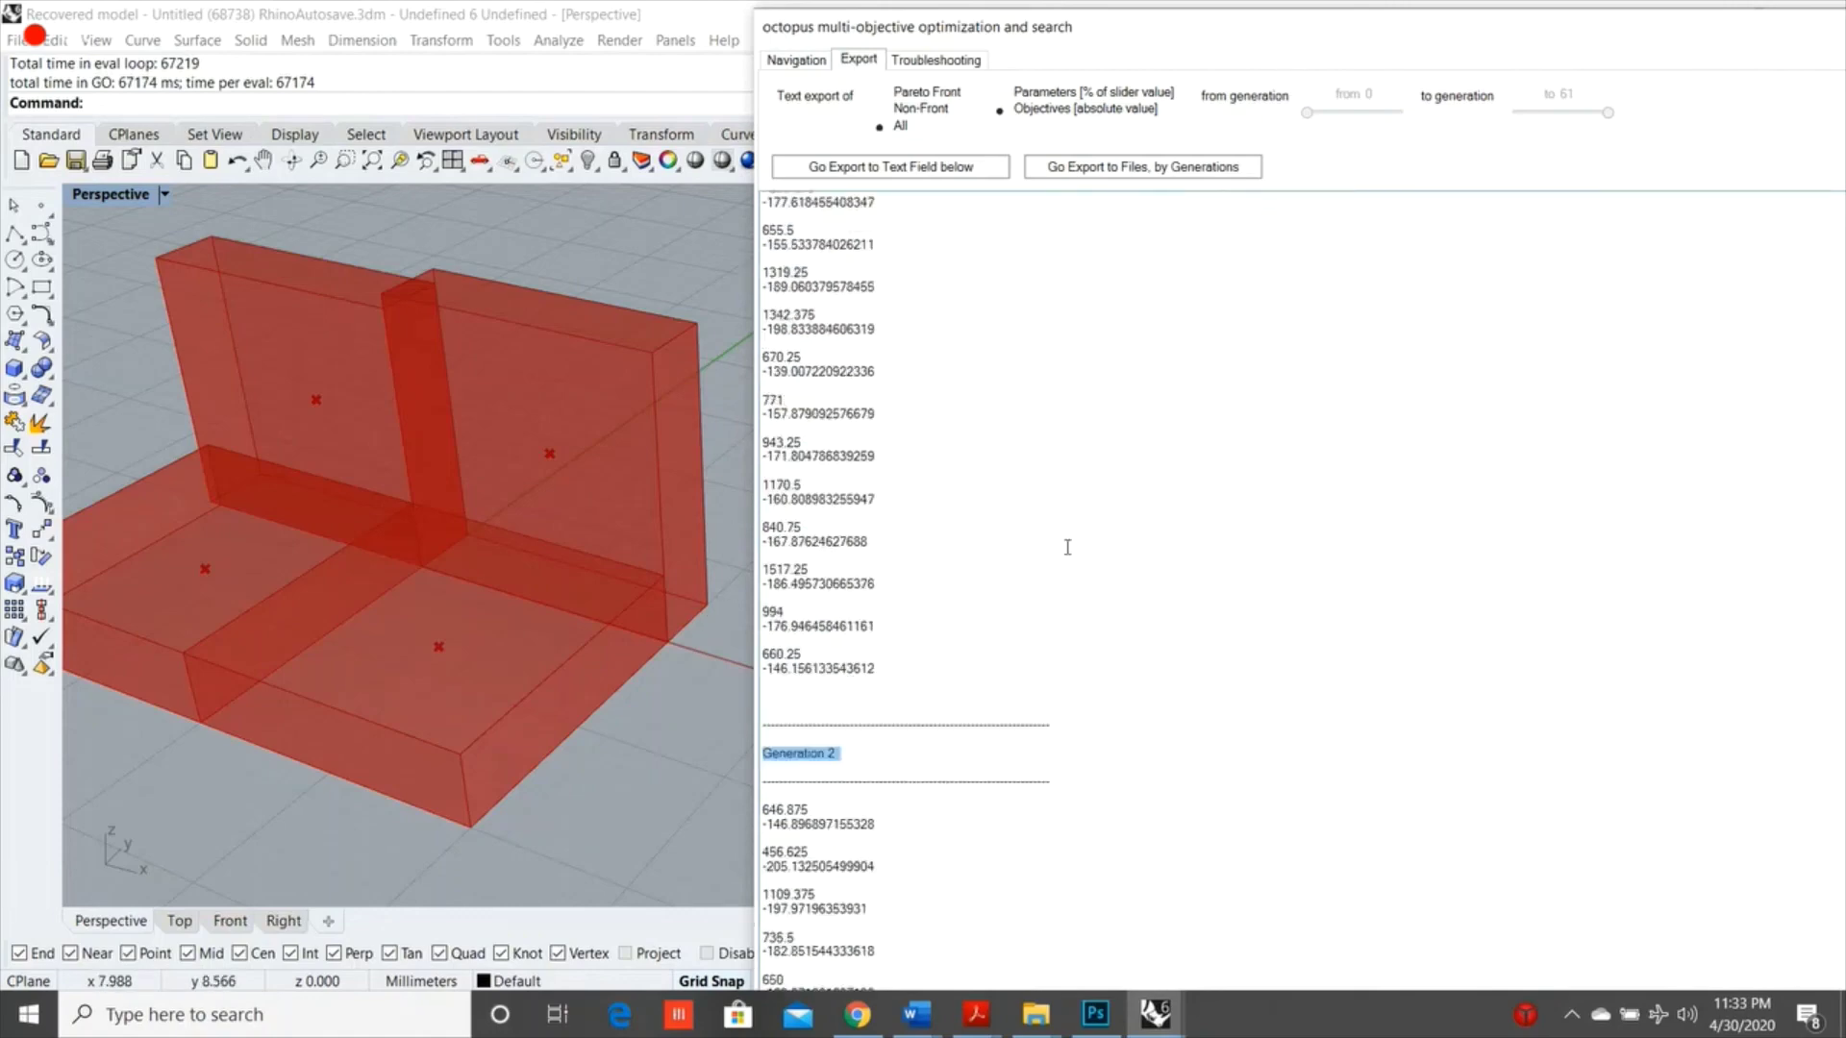
scroll(1067, 547, "up", 15)
scroll(1067, 547, "up", 5)
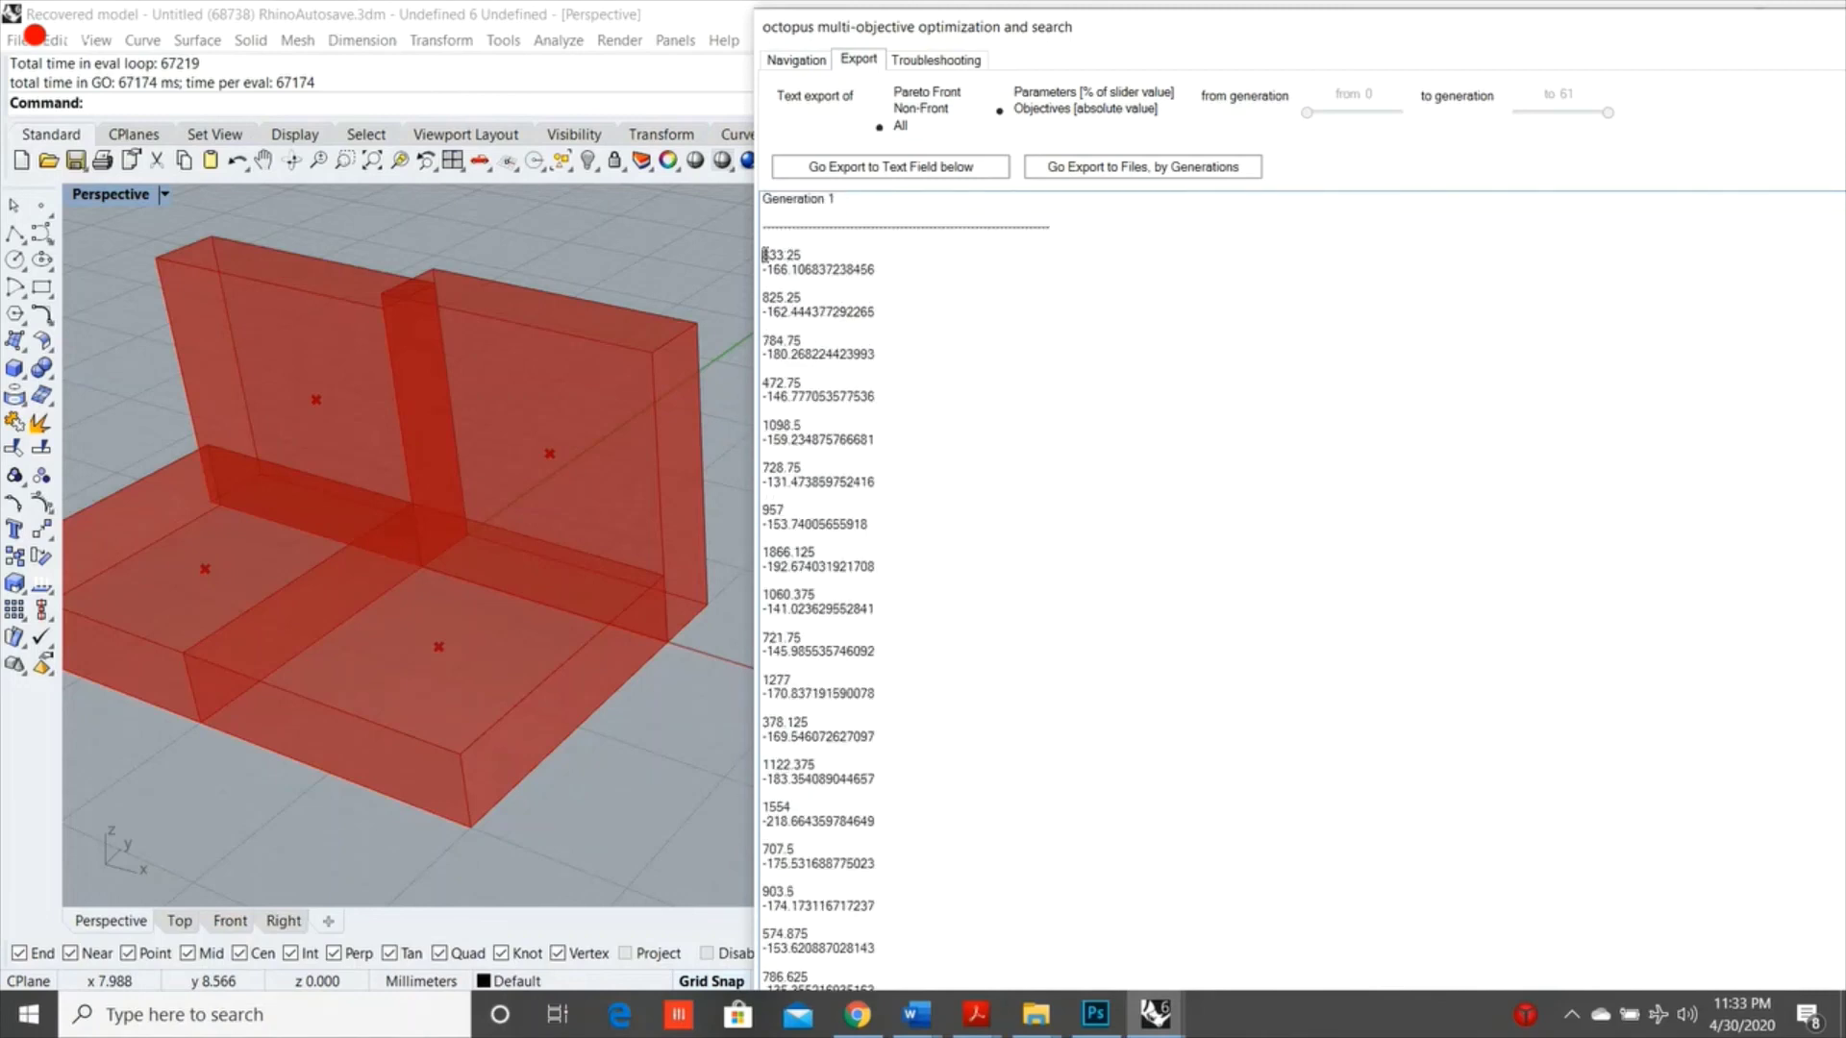
left_click_drag(765, 254, 806, 297)
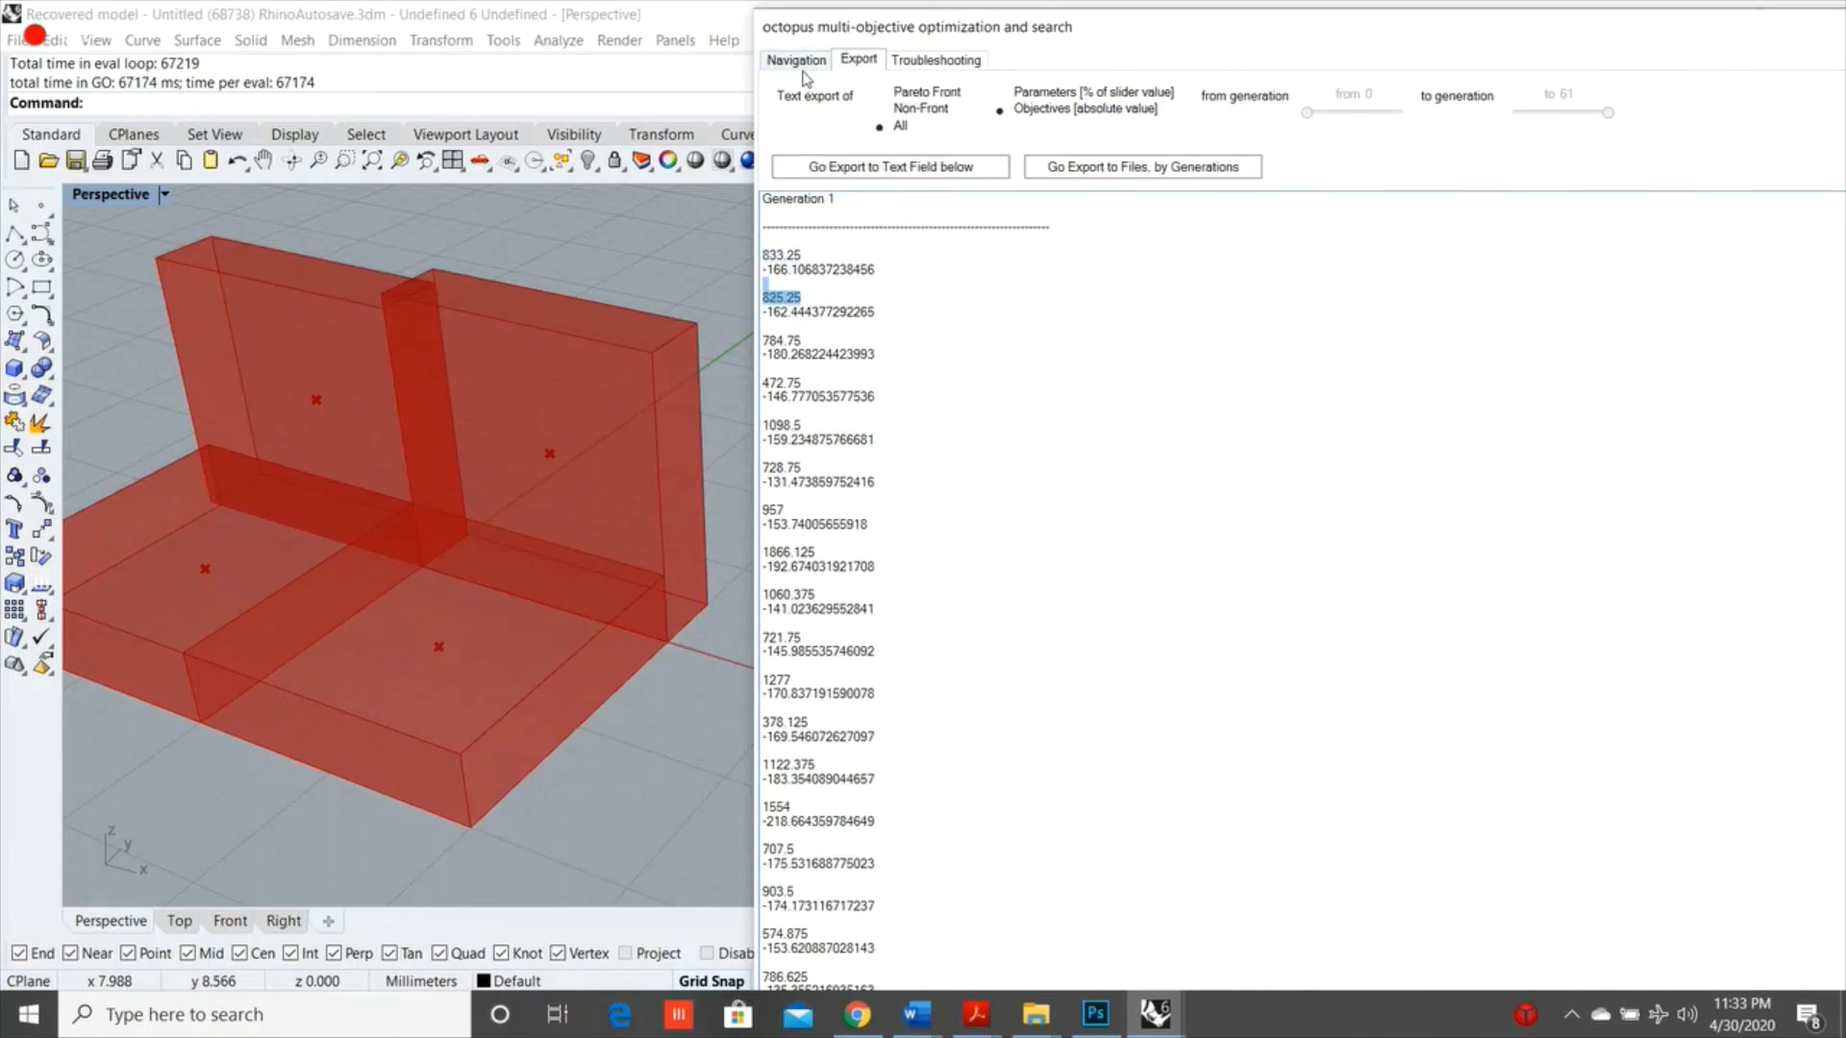
Return to the Navigation plot, reposition the Octopus window and close it
left_click(800, 62)
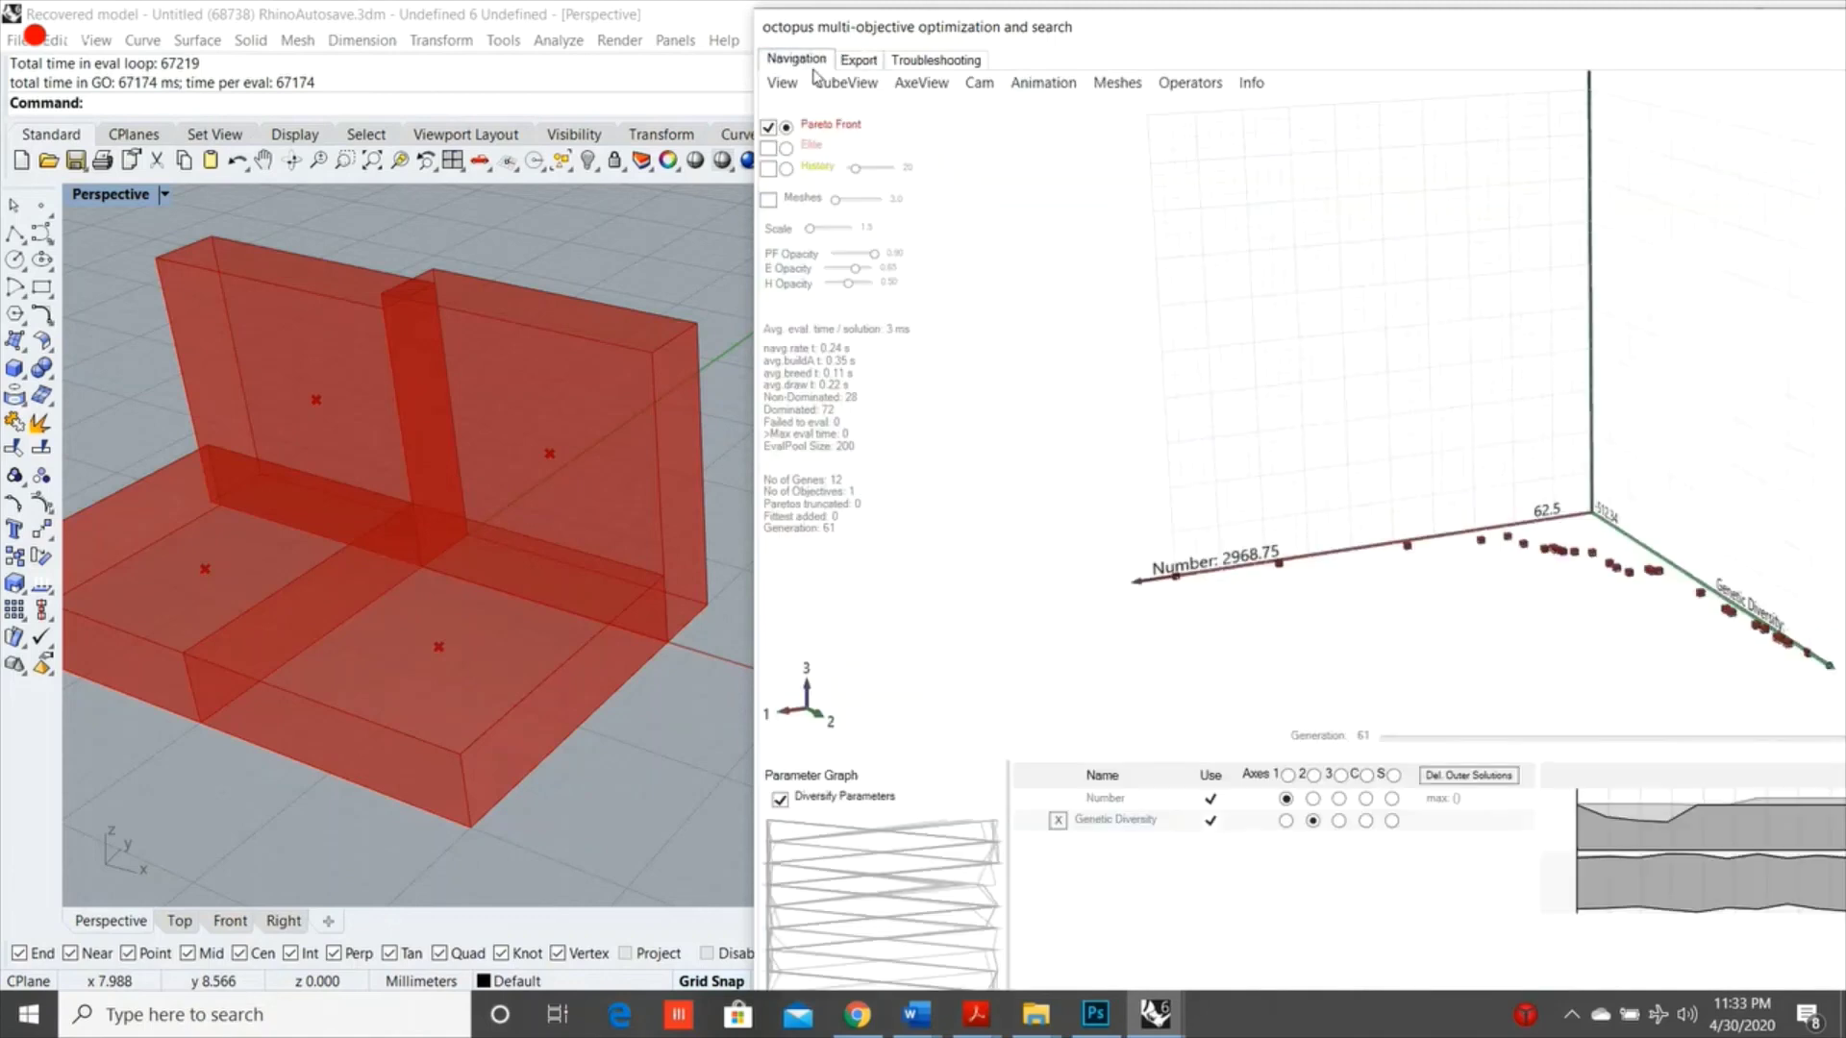
double_click(1332, 37)
double_click(1334, 34)
left_click_drag(1331, 31, 621, 25)
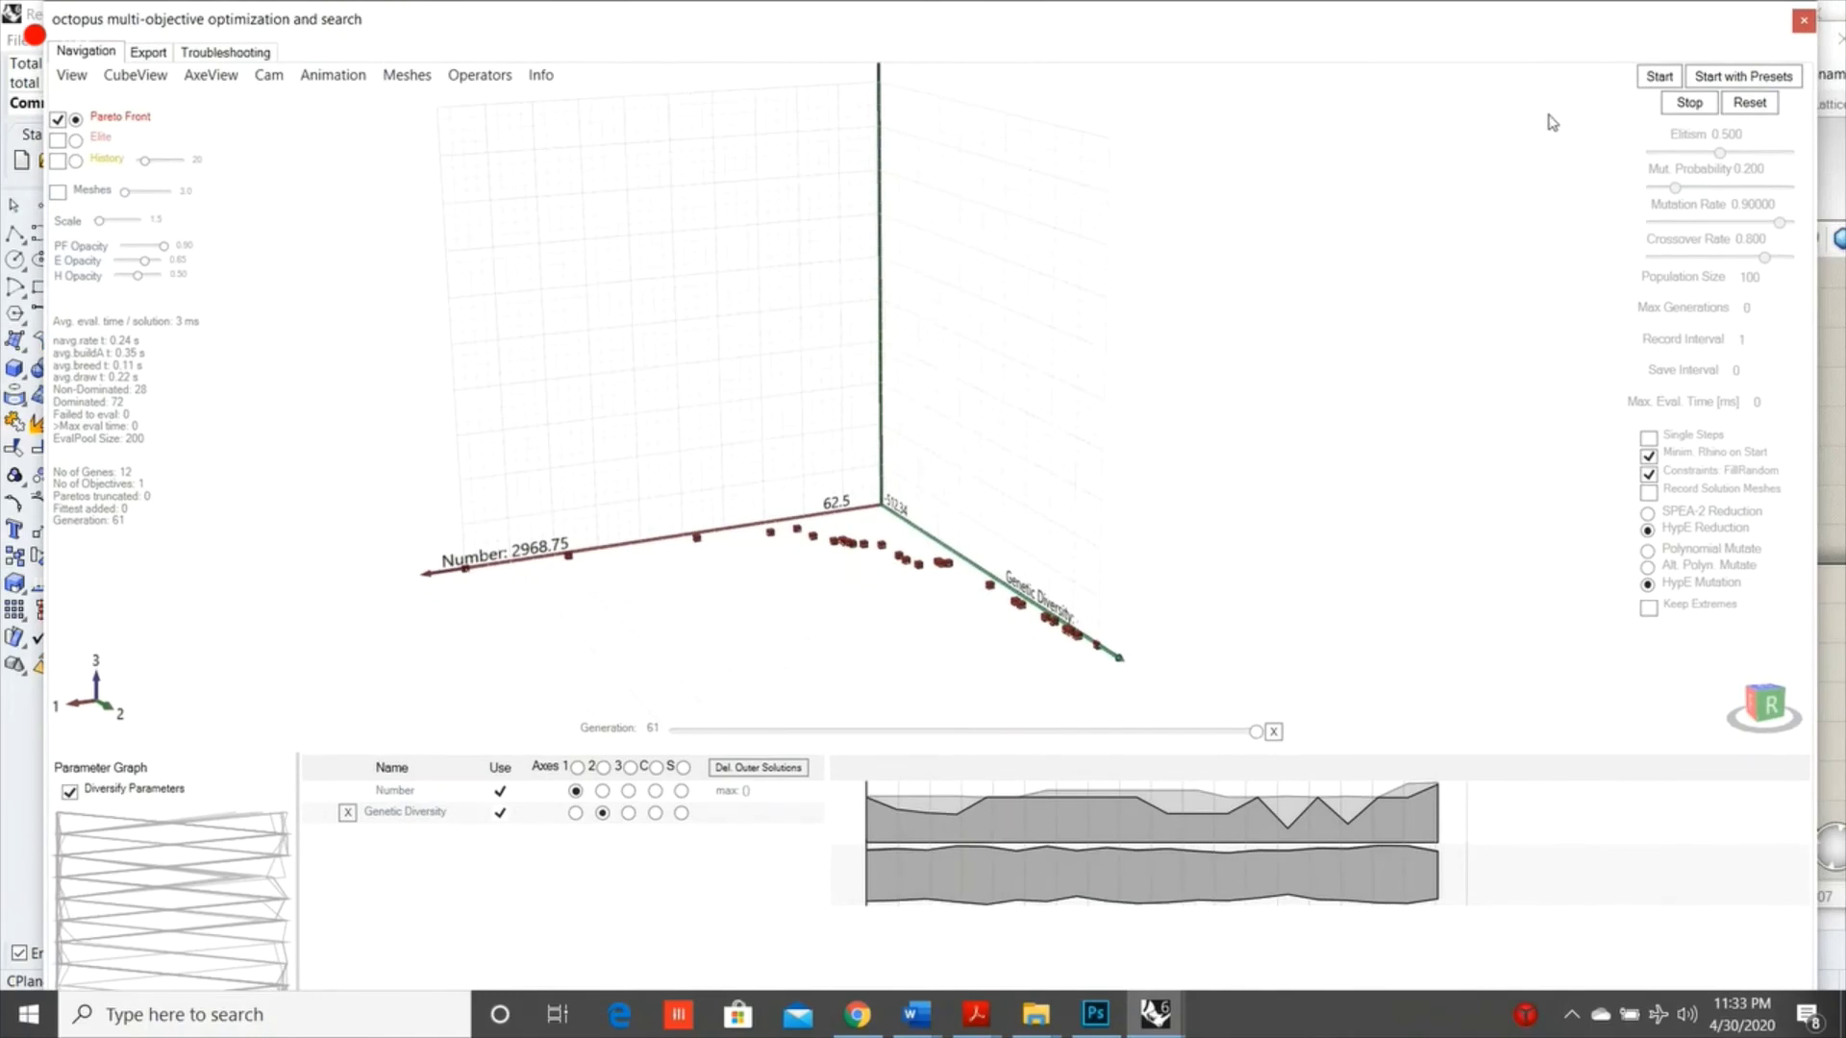
left_click(1804, 20)
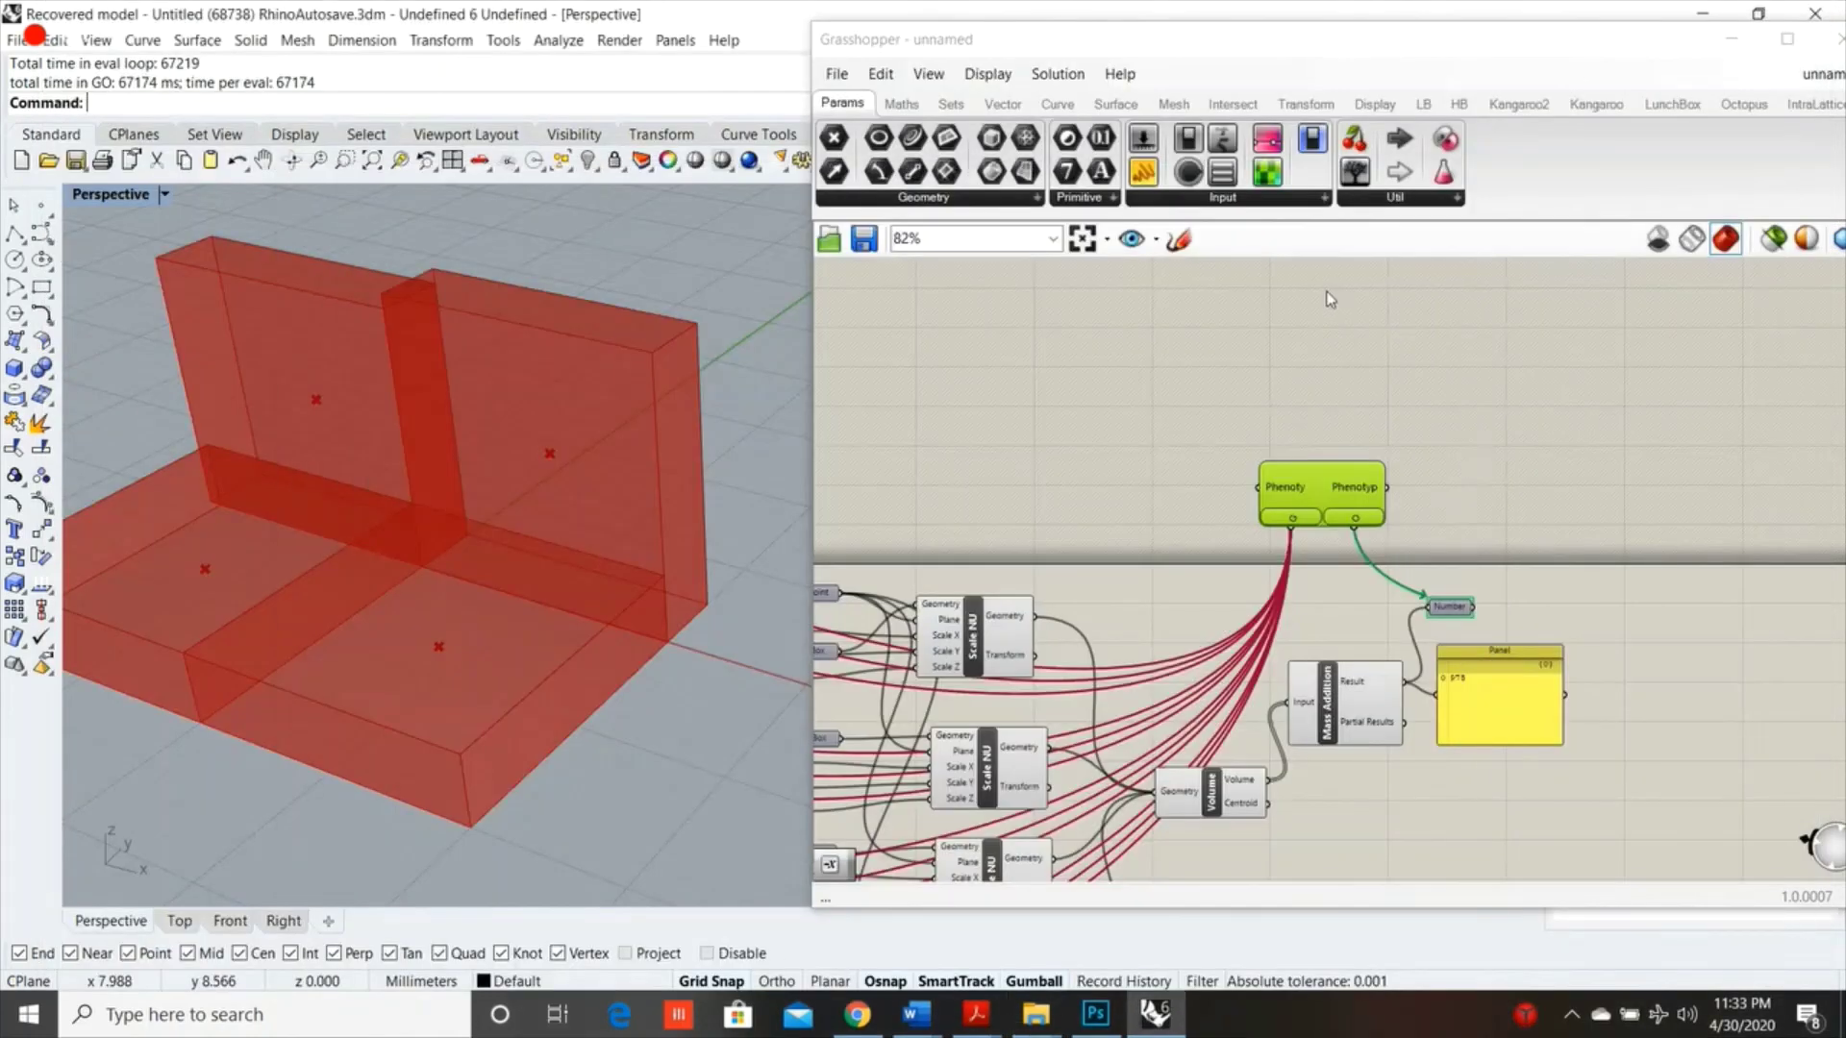
Reopen the Octopus optimization window from its component
left_click(836, 73)
left_click(1402, 480)
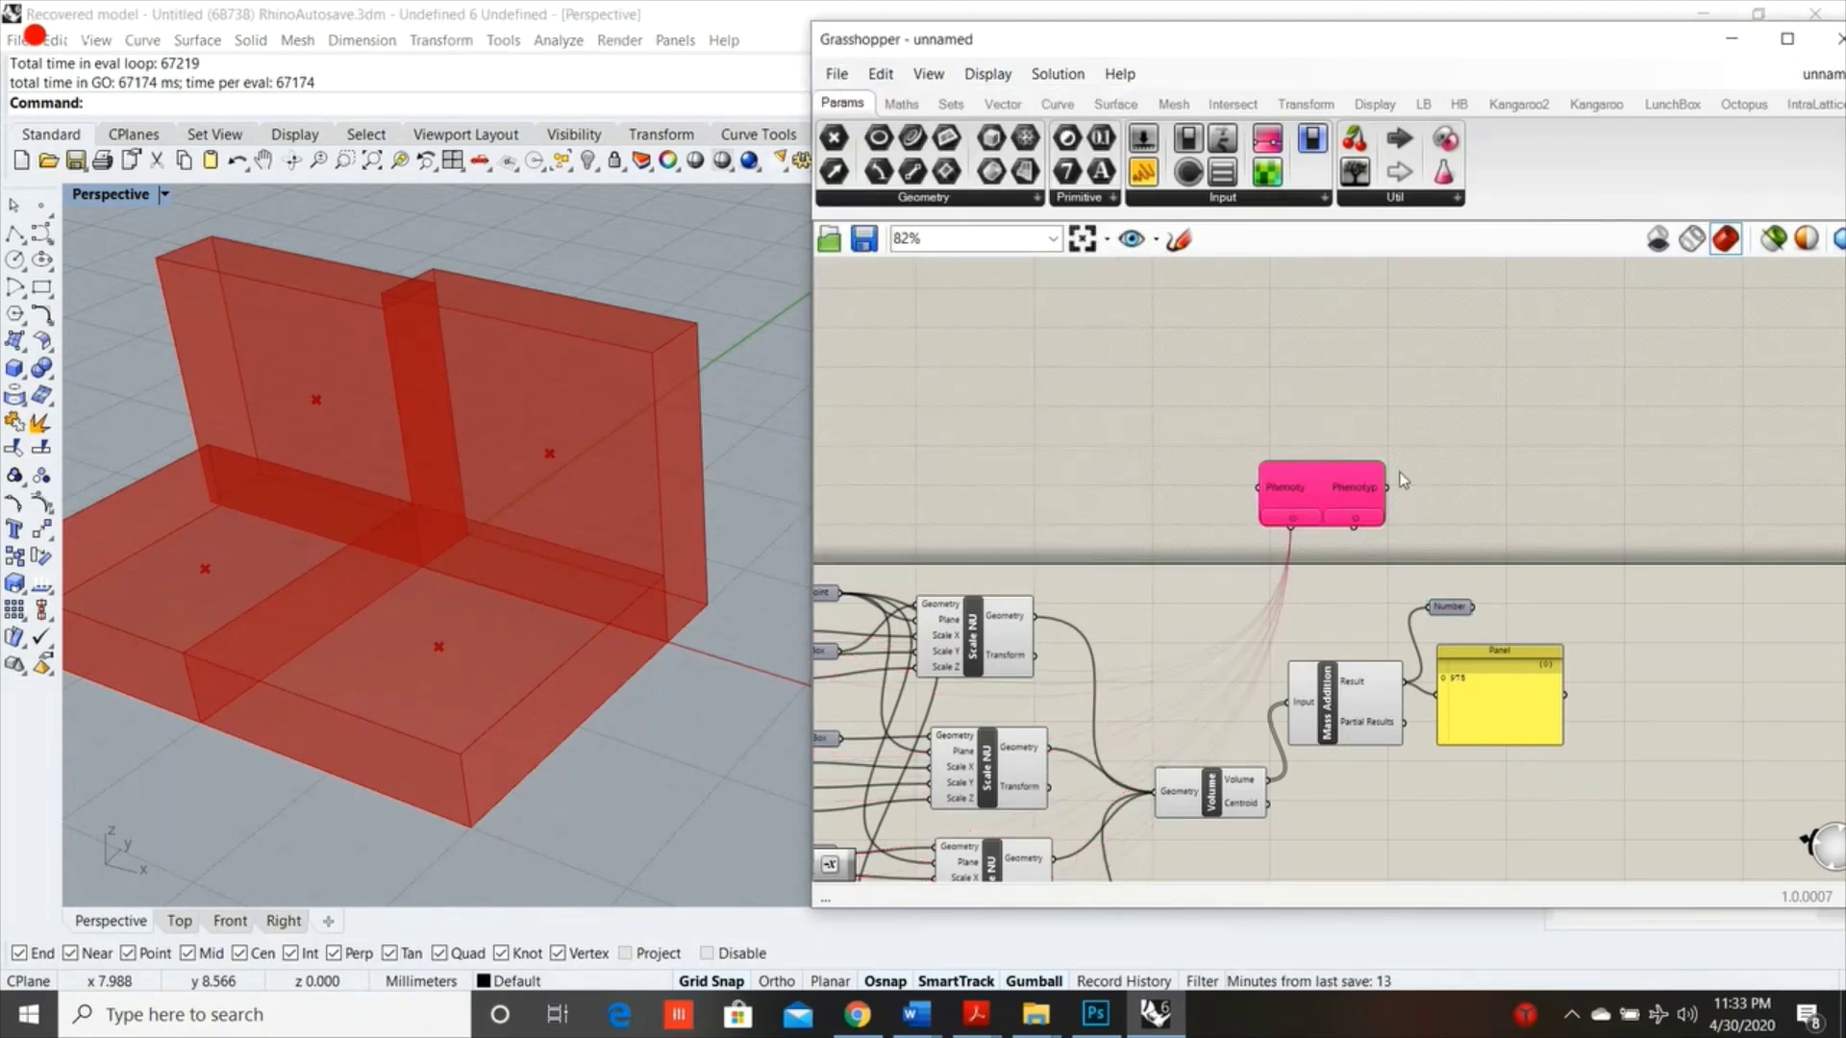
double_click(1347, 480)
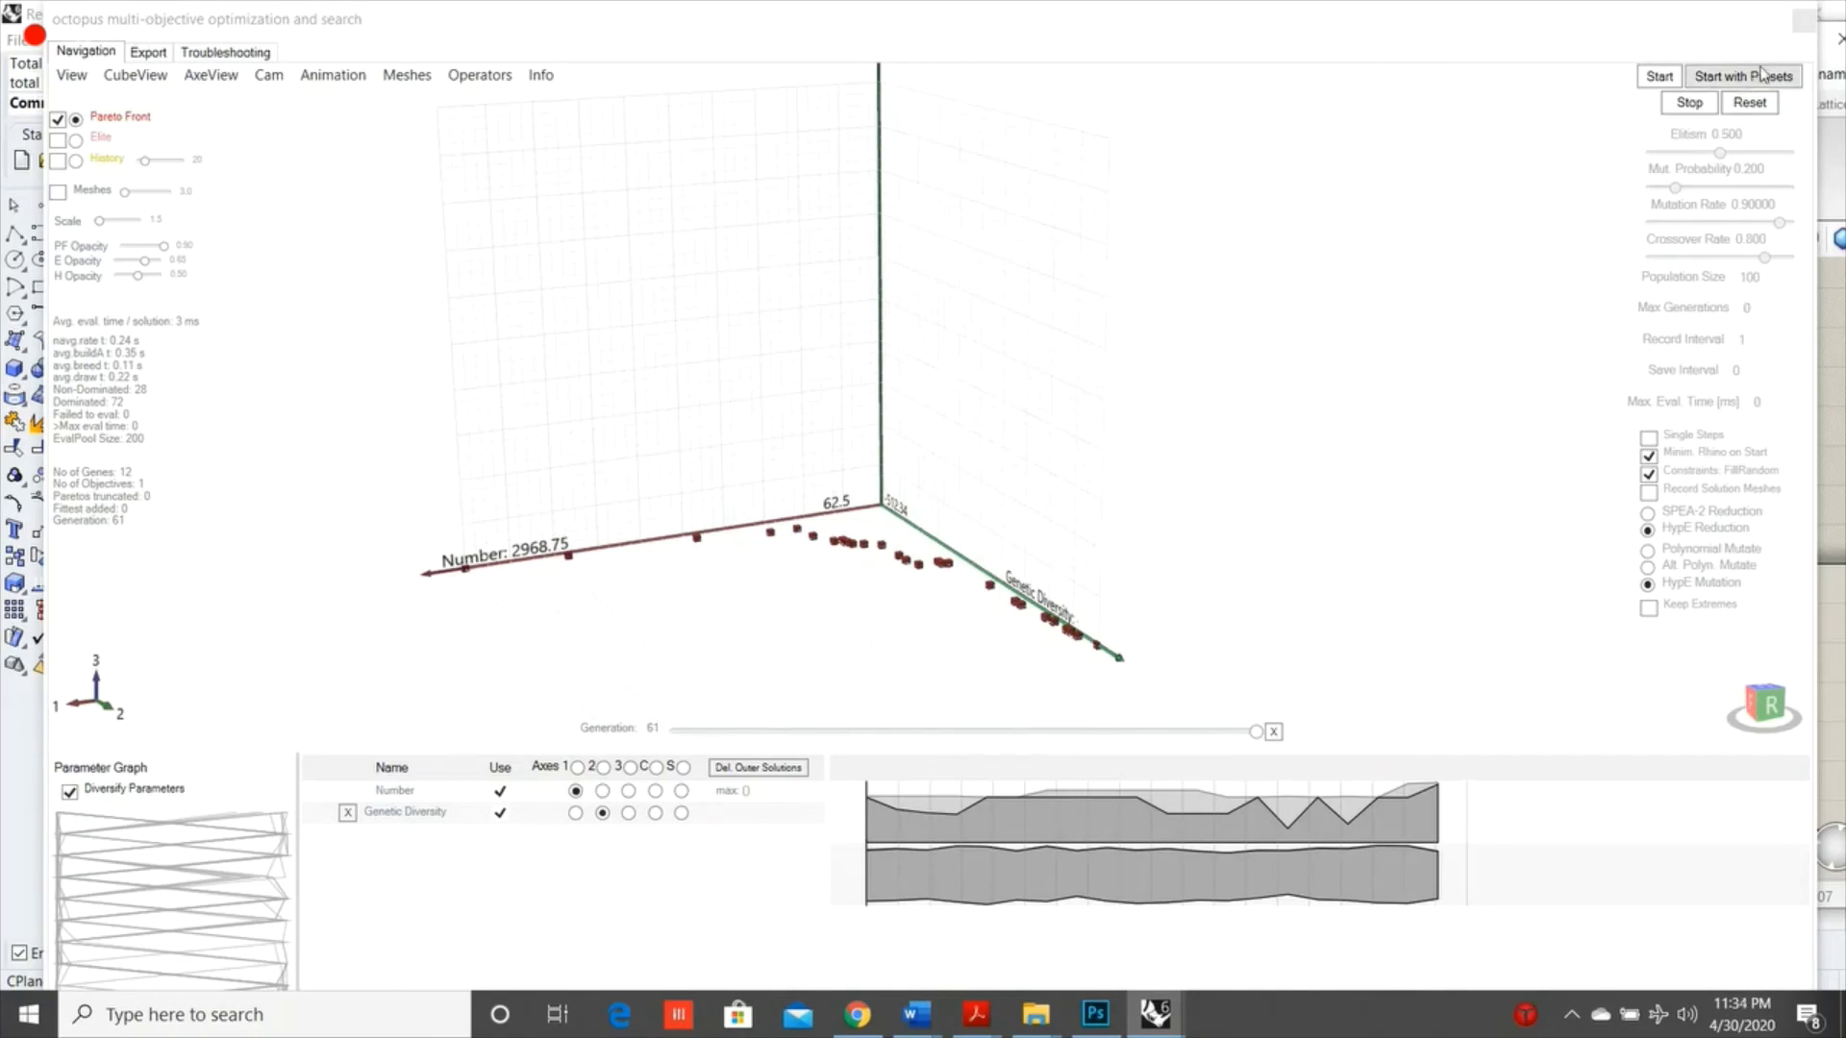
Close the Octopus window again and save the file via Grasshopper's File menu
left_click(1801, 27)
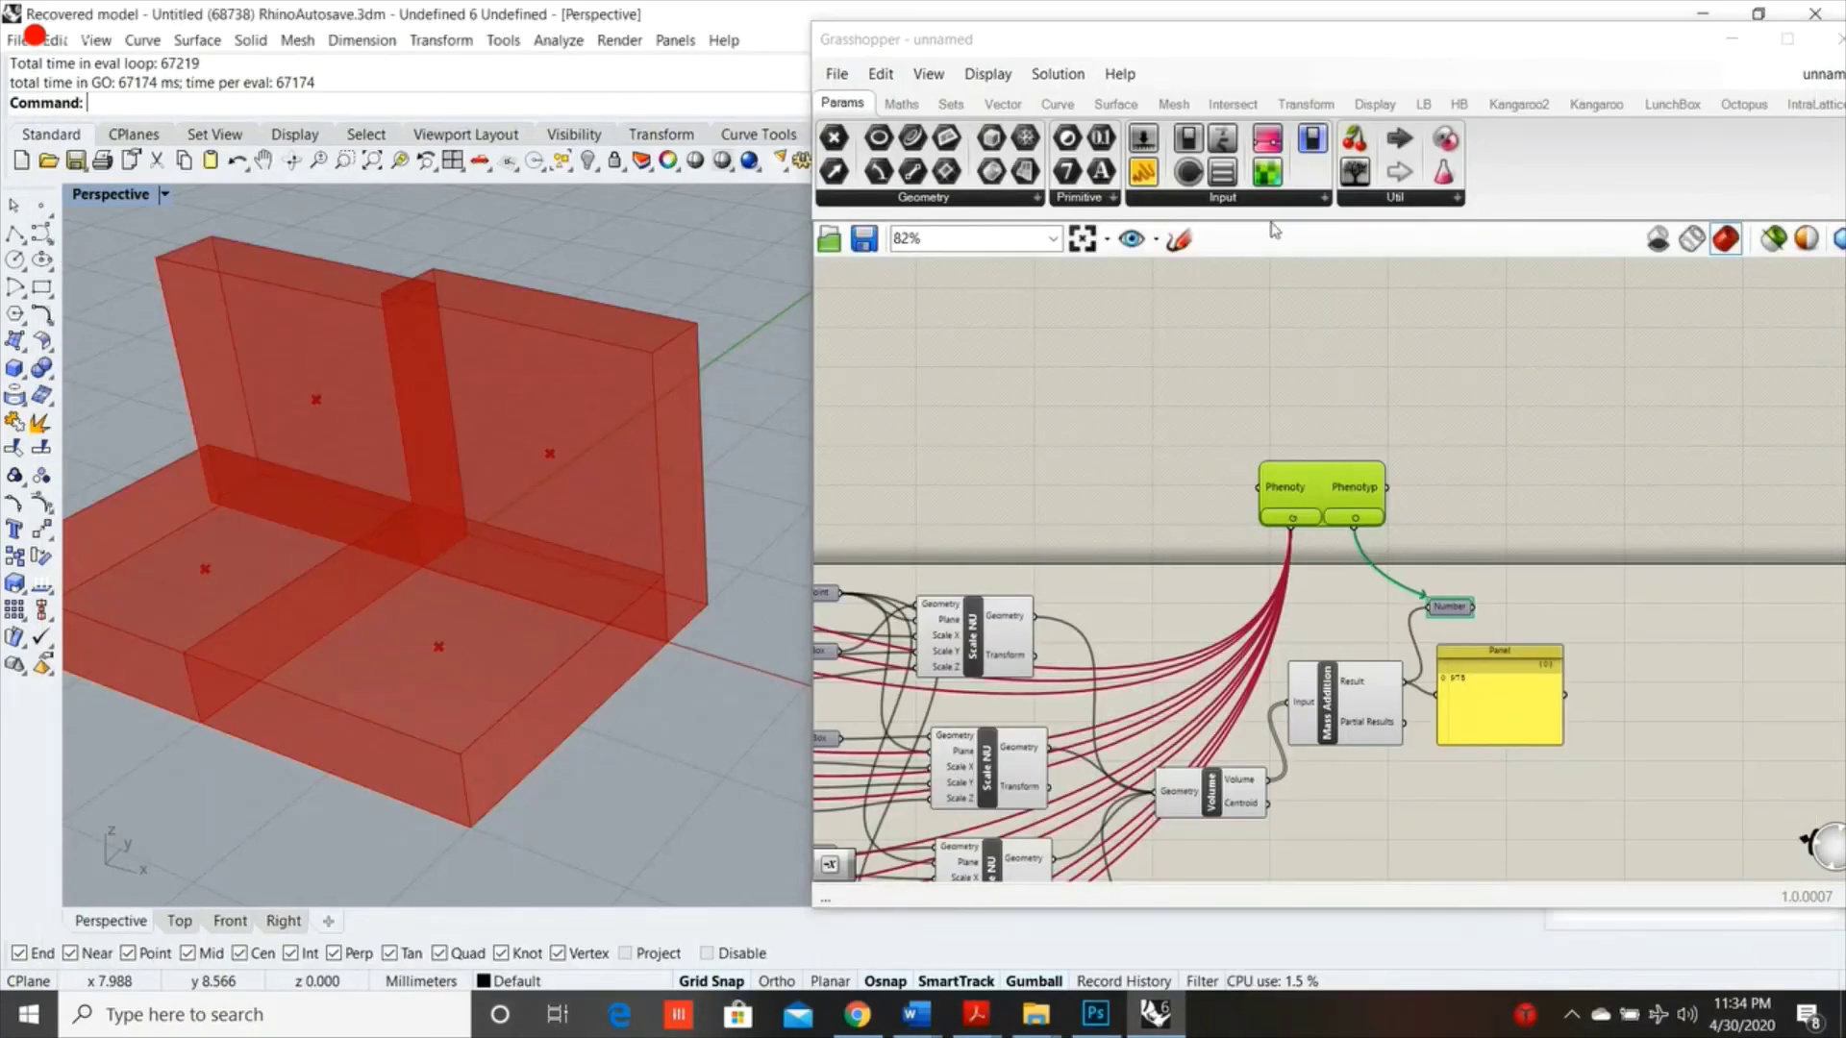
left_click(832, 74)
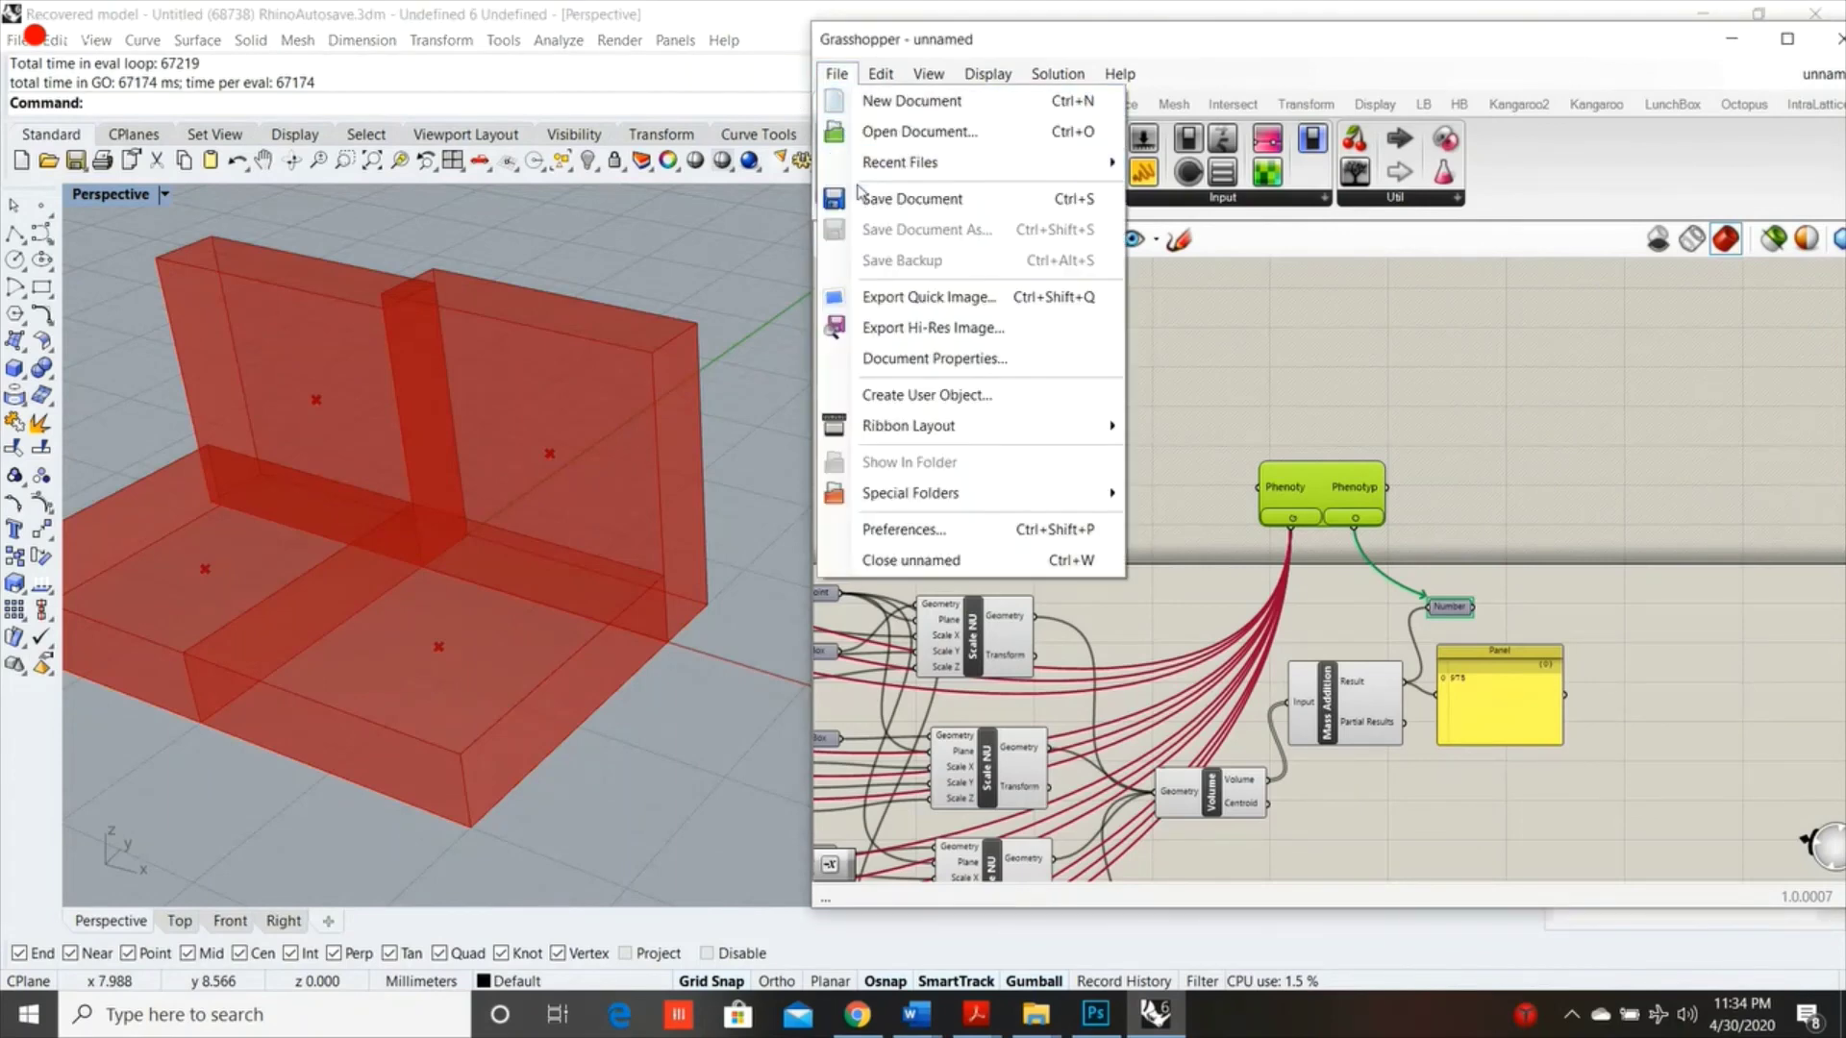